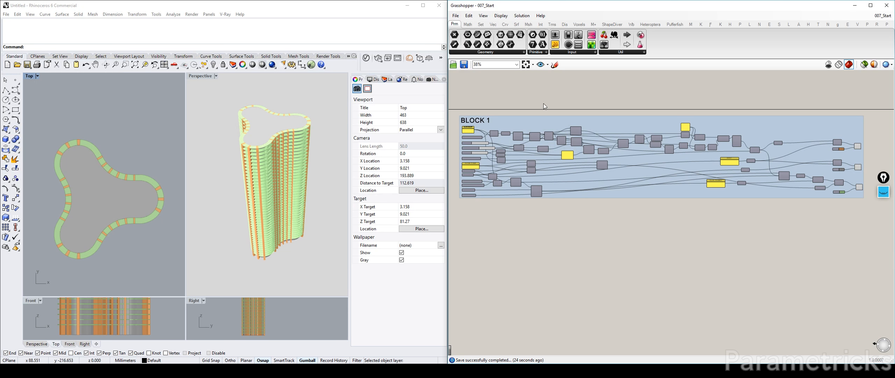
Step: Annotate the Top view with a pink freehand outline joining the two left lobes of the tower's floor plan
drag(540, 121, 544, 119)
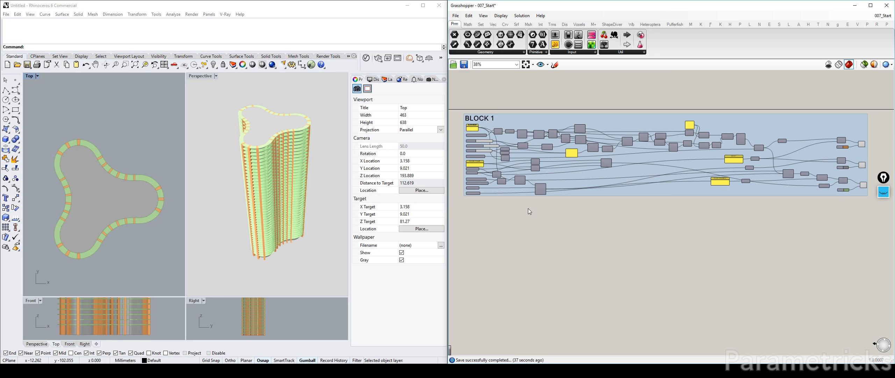
click(884, 191)
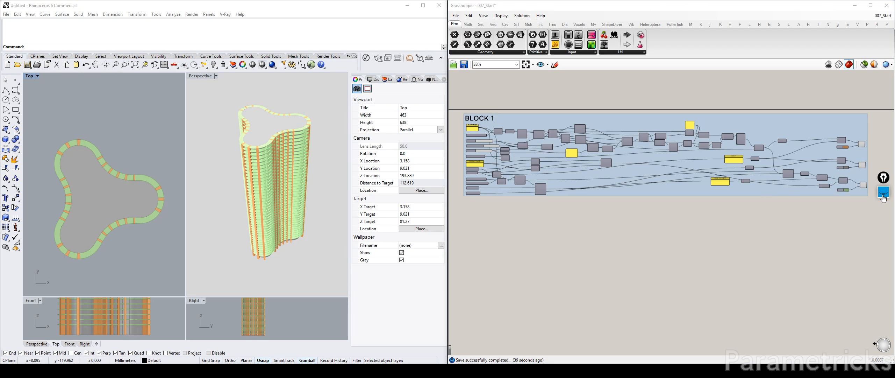
click(883, 212)
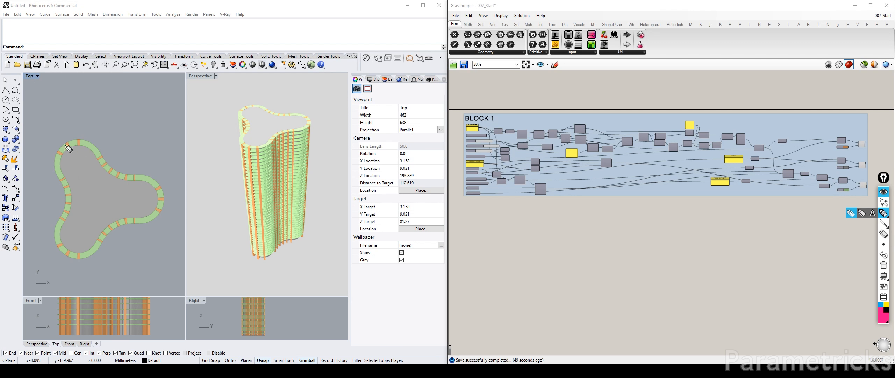
mouse_move(57, 224)
mouse_down()
mouse_move(54, 240)
mouse_move(92, 257)
mouse_move(101, 171)
mouse_up()
click(883, 255)
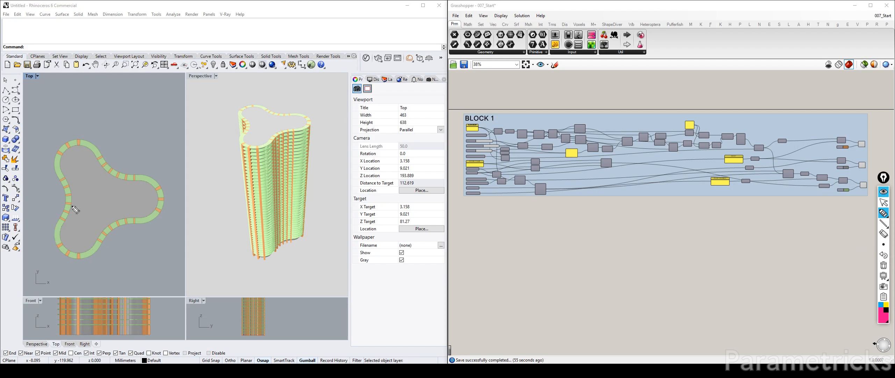
mouse_move(63, 220)
mouse_down()
mouse_move(53, 249)
mouse_move(94, 258)
mouse_move(109, 171)
mouse_move(87, 138)
mouse_move(54, 168)
mouse_move(66, 209)
mouse_move(58, 235)
mouse_up()
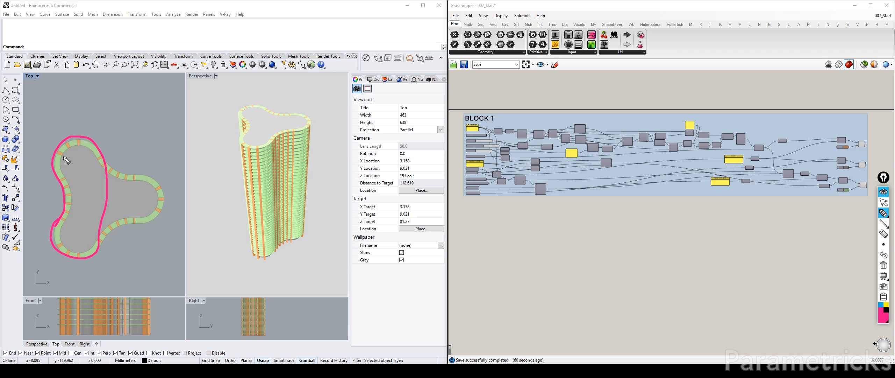
Step: Circle both ends of the outlined lobes in pink, and undo those two circles
mouse_move(64, 124)
mouse_down()
mouse_move(82, 161)
mouse_move(81, 137)
mouse_up()
drag(62, 261, 64, 229)
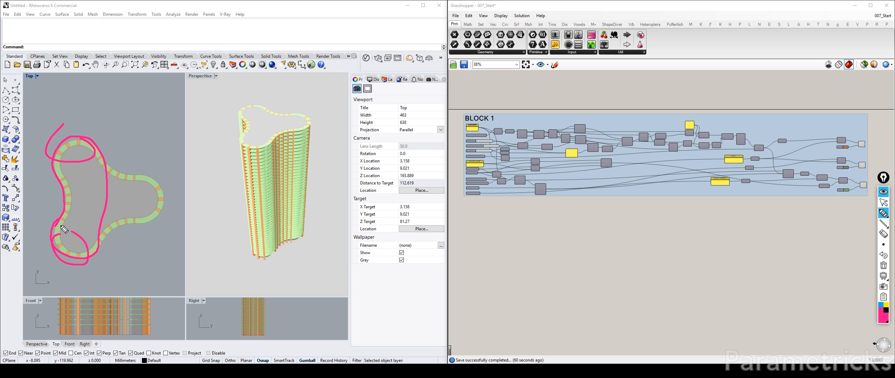
click(883, 254)
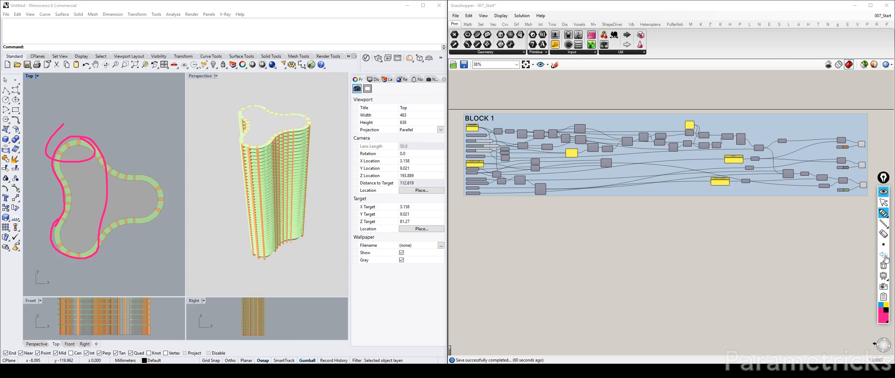
click(884, 255)
Step: Circle the outline's two ends and its inner and outer curves in blue, and erase all annotations
click(881, 305)
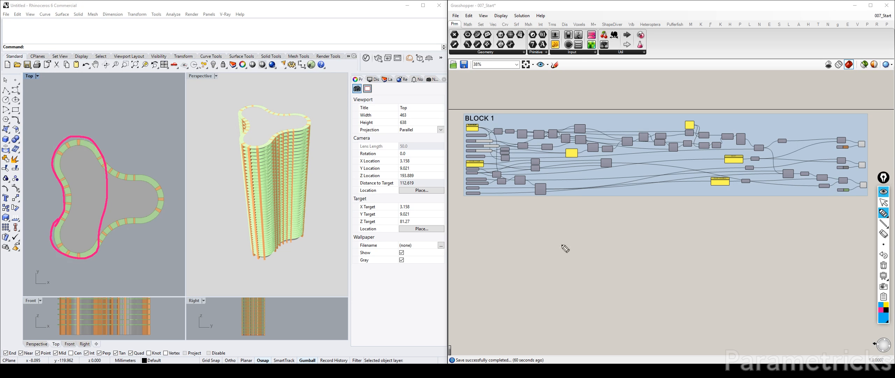
mouse_move(70, 127)
mouse_down()
mouse_move(56, 167)
mouse_move(67, 130)
mouse_up()
drag(59, 228, 49, 231)
mouse_move(59, 177)
mouse_down()
mouse_move(67, 189)
mouse_move(56, 198)
mouse_move(79, 180)
mouse_move(74, 188)
mouse_up()
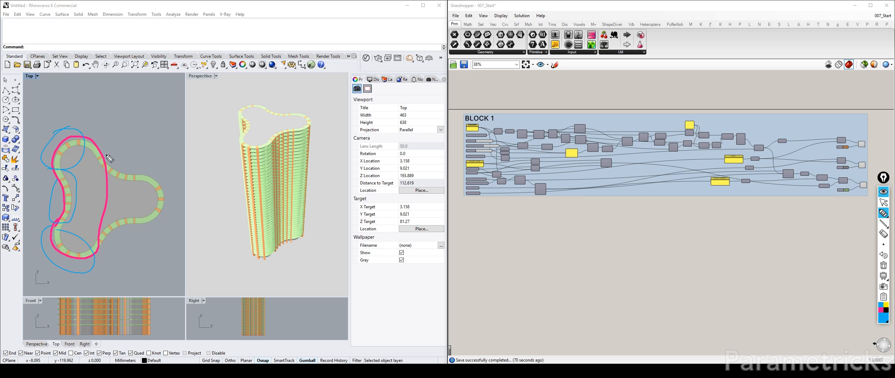
mouse_move(104, 149)
mouse_down()
mouse_move(95, 164)
mouse_move(94, 236)
mouse_up()
mouse_move(110, 151)
mouse_down()
mouse_move(95, 199)
mouse_move(105, 245)
mouse_move(117, 154)
mouse_move(105, 147)
mouse_up()
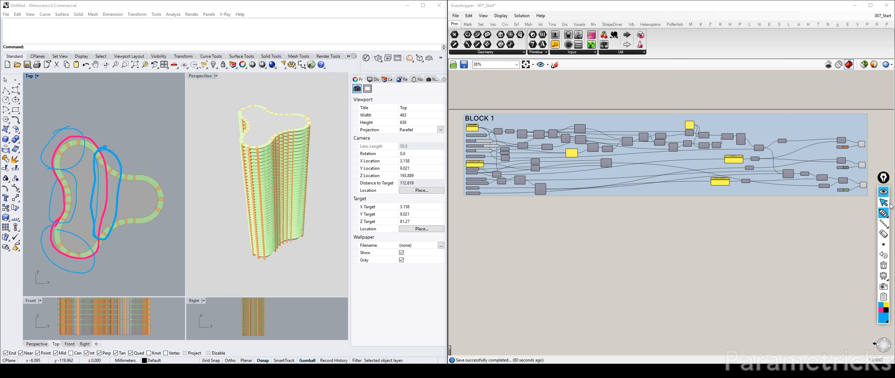
click(884, 265)
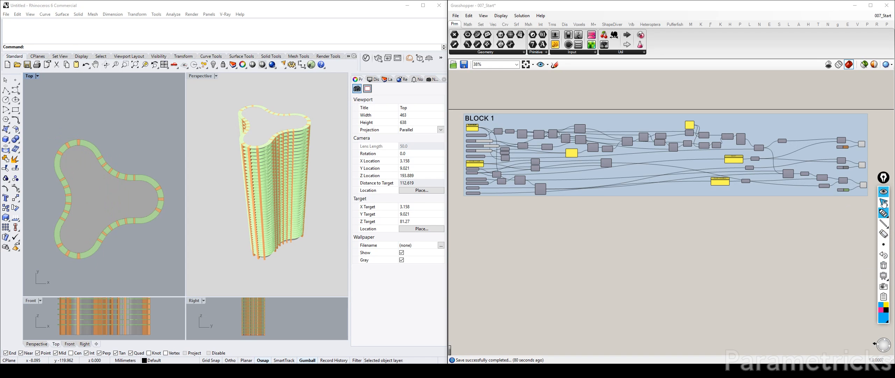
click(884, 191)
Step: Switch to the browser and examine the image results for "world one floor plan"
key(alt+Tab)
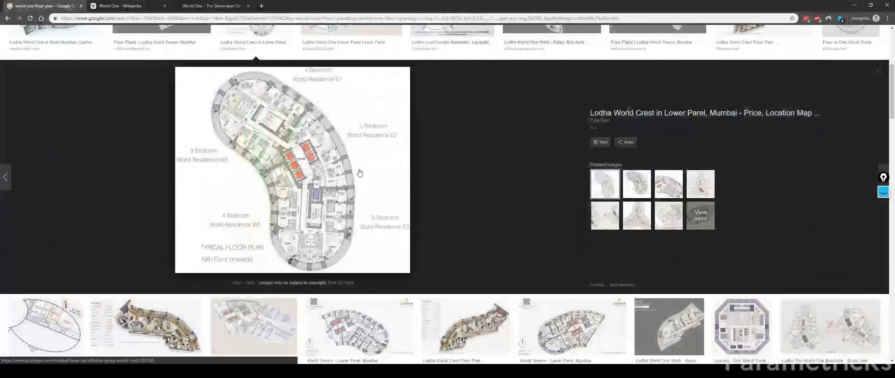
scroll(337, 112, up, 6)
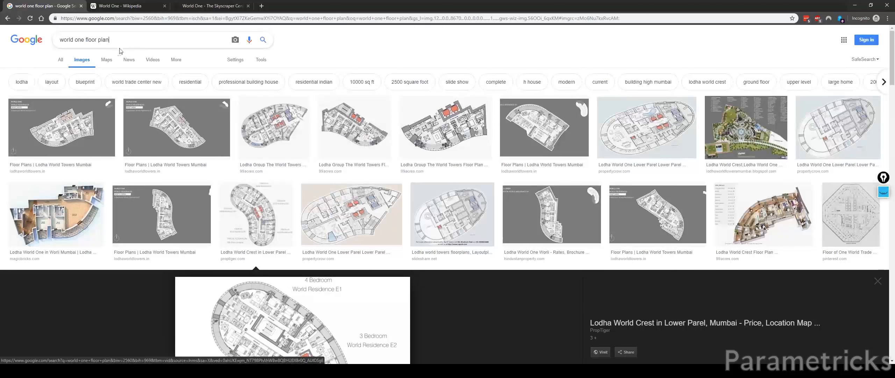
triple_click(130, 44)
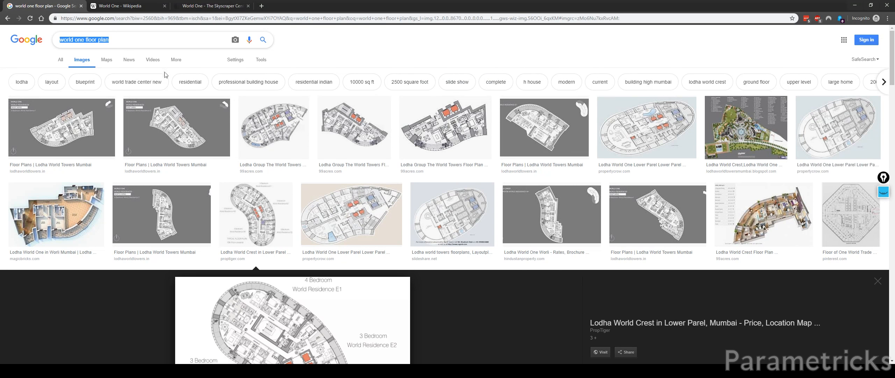
scroll(336, 180, down, 4)
scroll(336, 179, up, 4)
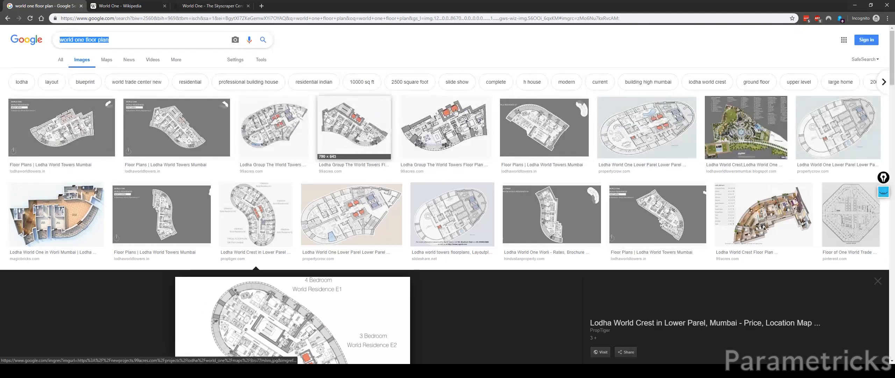
scroll(337, 154, down, 5)
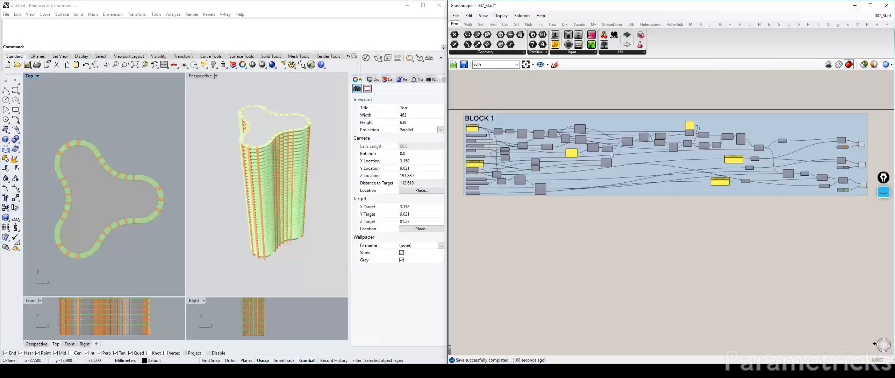
Step: Switch back to Grasshopper and duplicate the BLOCK SELECT panel, SECONDARY COLUMNS ARC parameter, tree branch and ungroup components below the BLOCK 1 group
scroll(496, 137, up, 3)
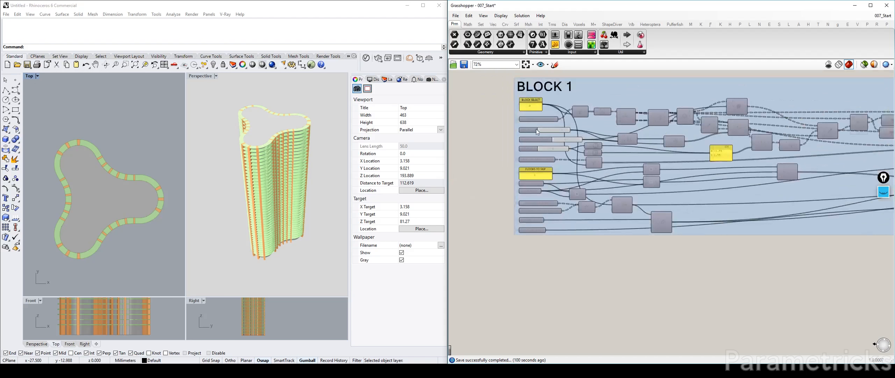
right_drag(502, 107, 525, 127)
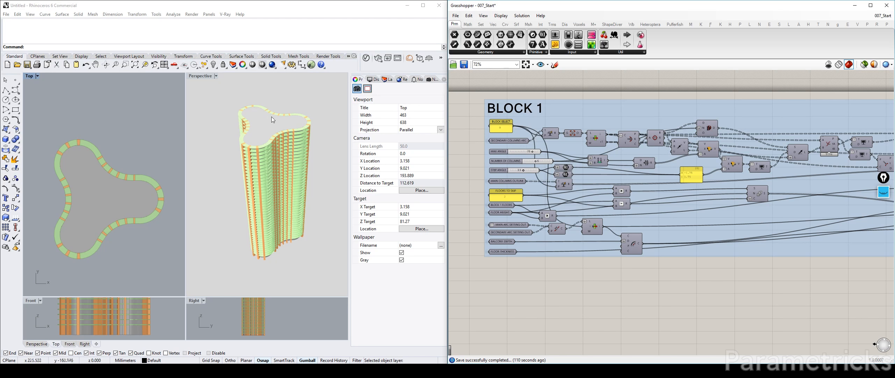
scroll(535, 140, up, 5)
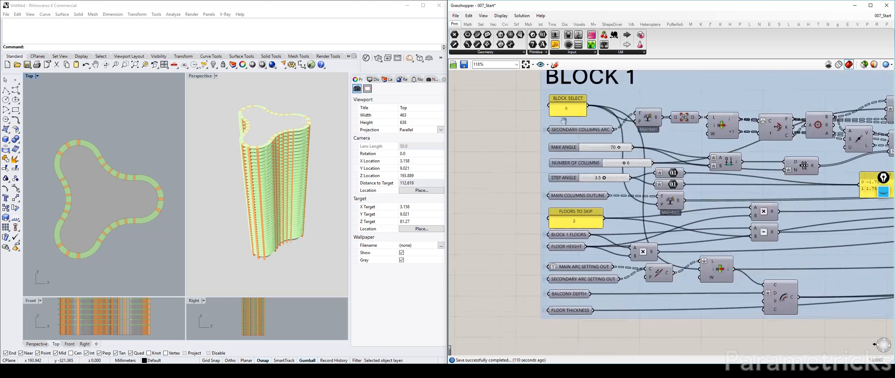
click(538, 140)
right_drag(632, 157, 587, 116)
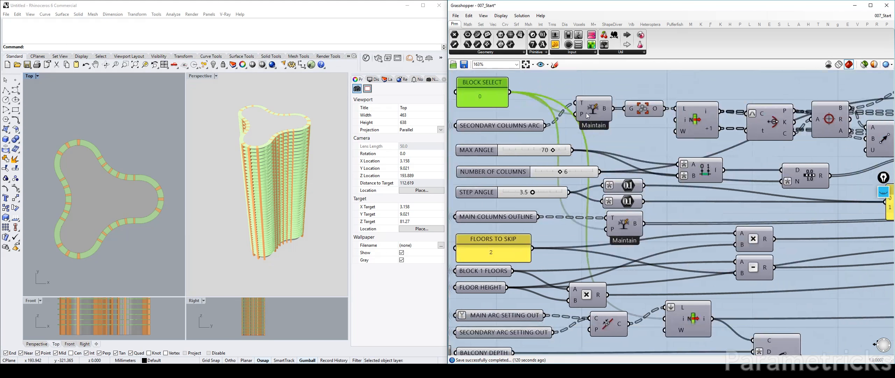
shift+click(495, 126)
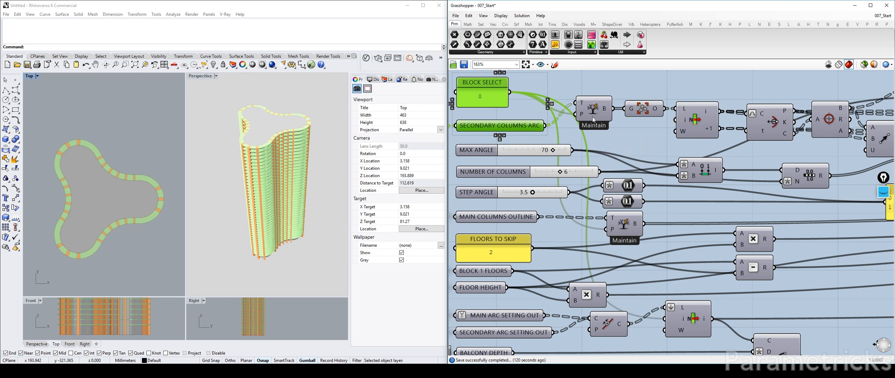
shift+click(589, 115)
shift+click(644, 108)
scroll(571, 113, down, 5)
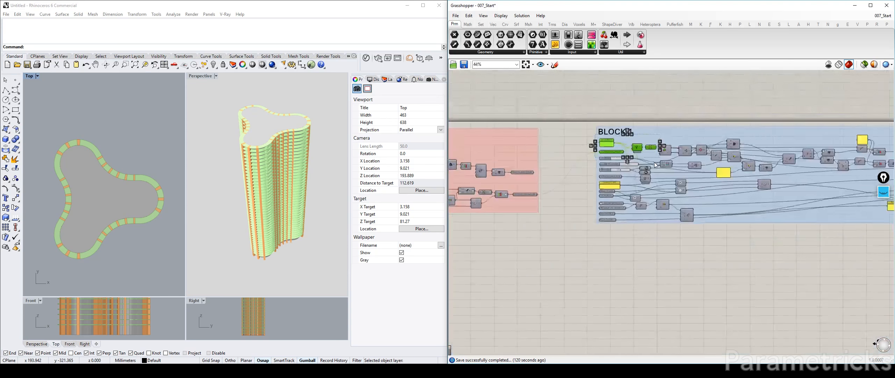
drag(565, 104, 568, 229)
key(alt)
Step: Set the duplicated BLOCK SELECT panel's value to 1
scroll(543, 224, up, 6)
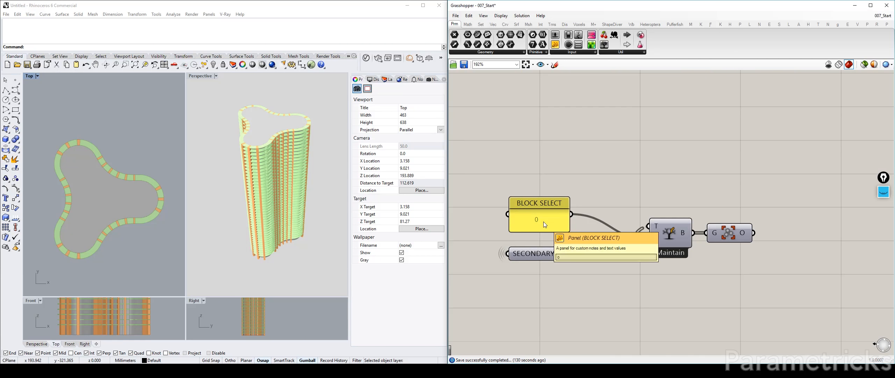
double_click(541, 224)
text(1)
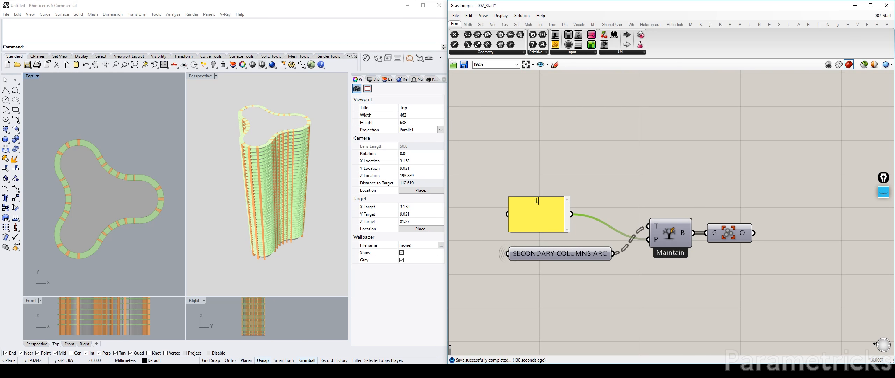
click(604, 151)
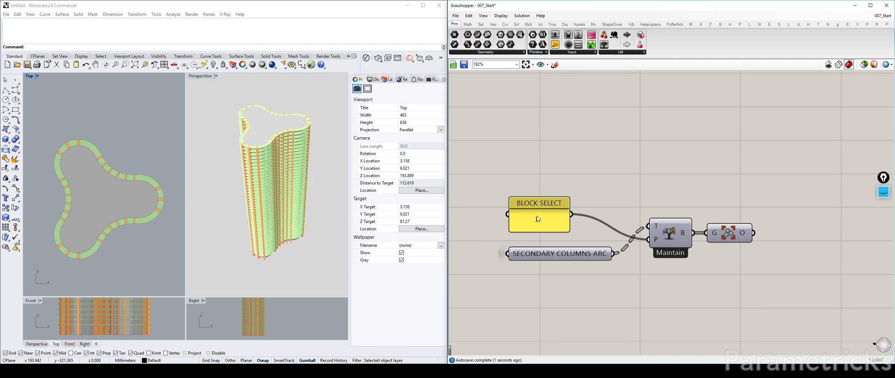
Step: Highlight the duplicated ungroup component's output and inspect its arcs at the tower's base in the Perspective view
scroll(546, 216, down, 6)
scroll(581, 217, up, 4)
click(638, 224)
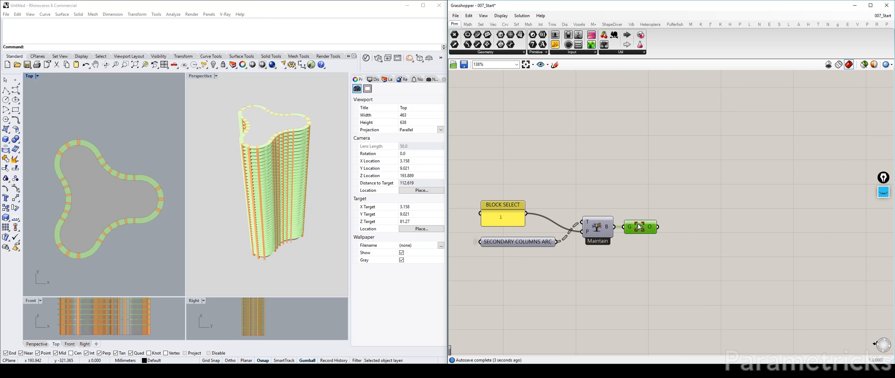
click(641, 170)
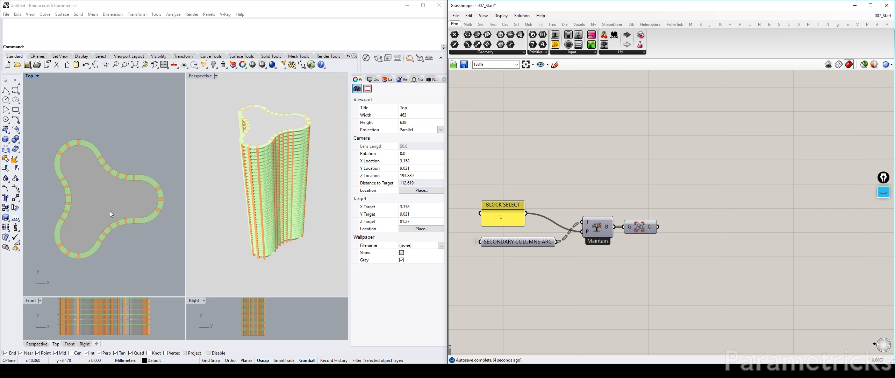
click(661, 182)
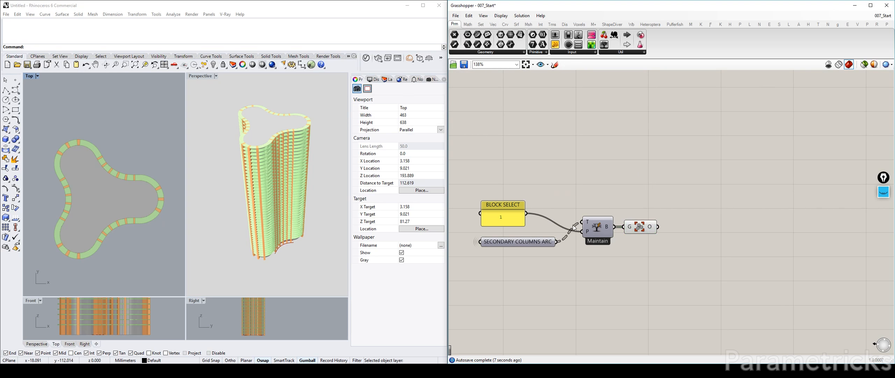
click(650, 229)
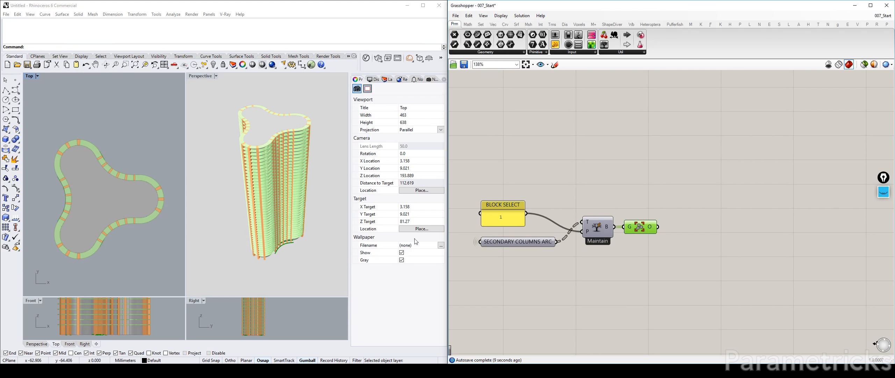
scroll(286, 243, up, 5)
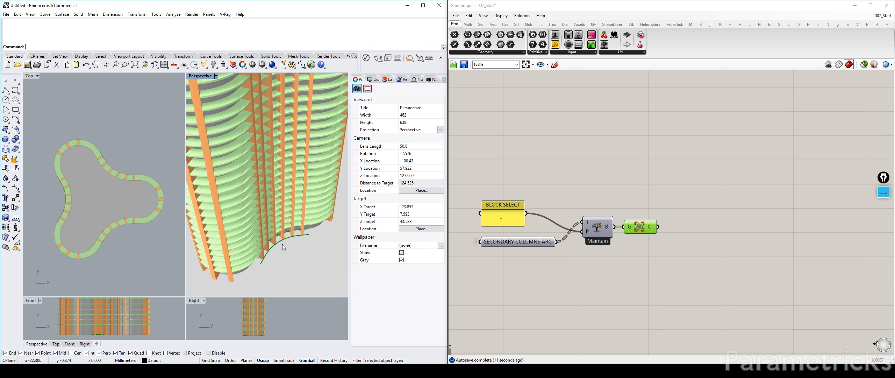
scroll(283, 244, down, 6)
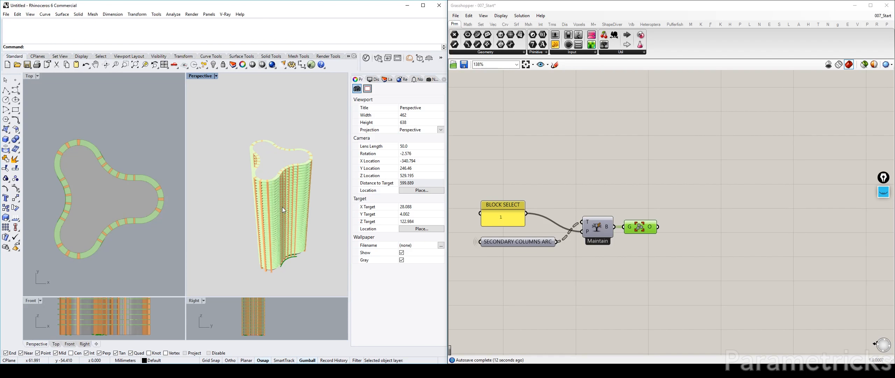
scroll(283, 210, up, 3)
scroll(567, 159, down, 6)
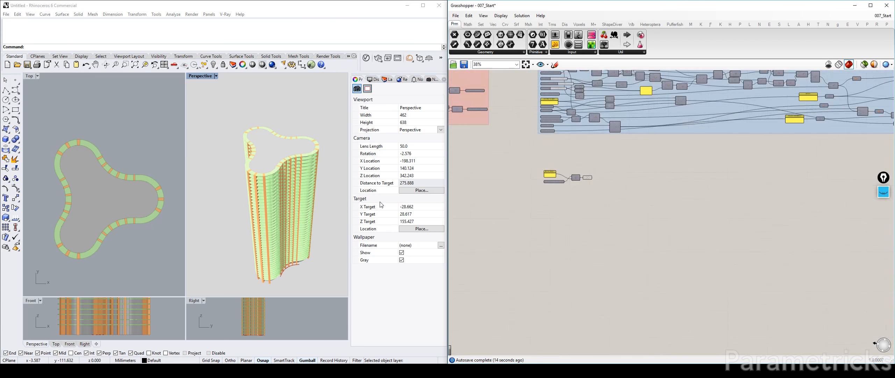
Step: Turn on the preview of the Move component in the TEMPORARY group
right_drag(152, 195, 152, 194)
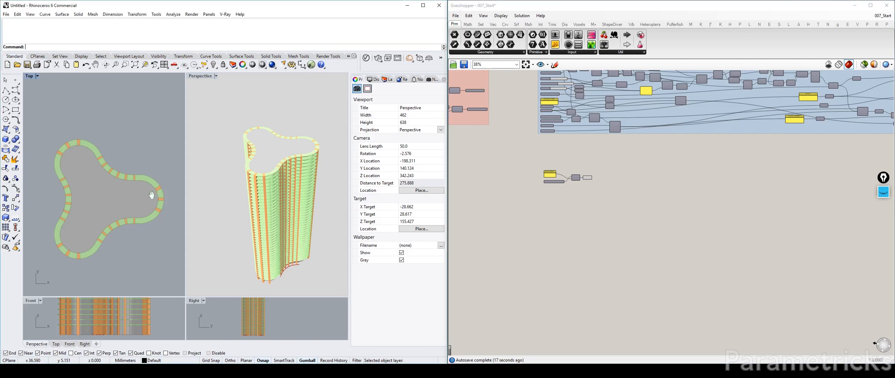
scroll(151, 195, down, 7)
scroll(669, 180, down, 4)
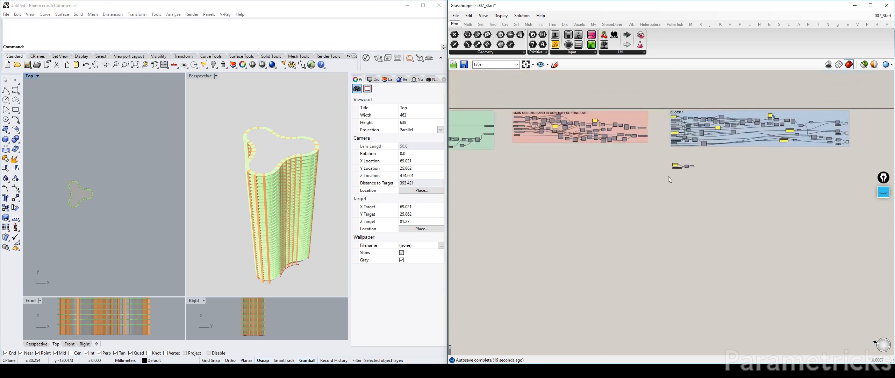
scroll(669, 179, up, 14)
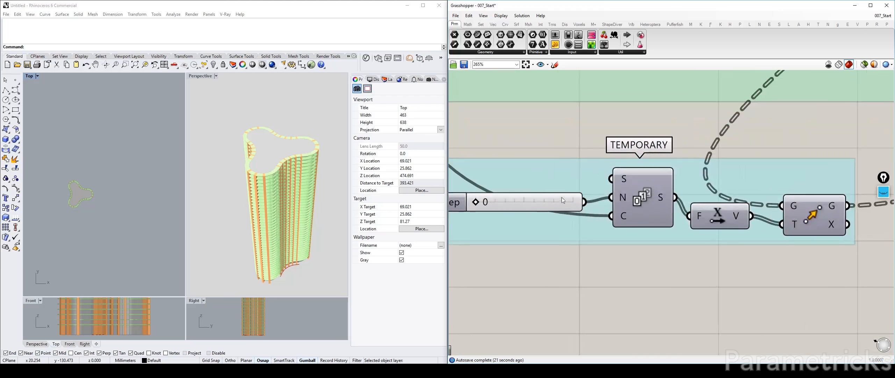
scroll(563, 200, down, 3)
click(620, 185)
click(729, 198)
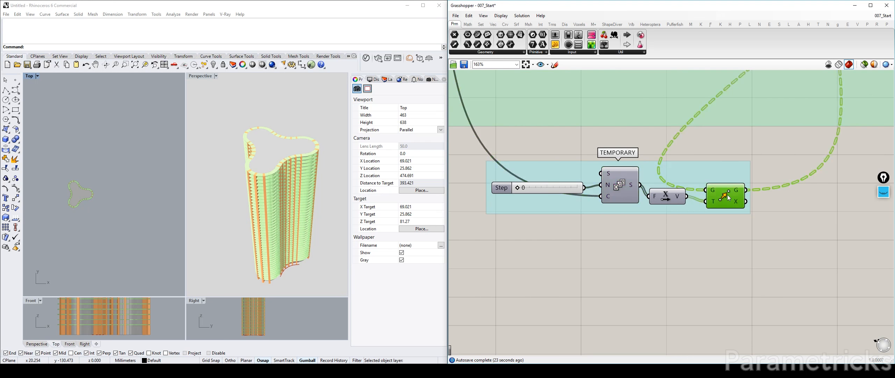
key(ctrl+q)
key(ctrl+q)
key(ctrl+q)
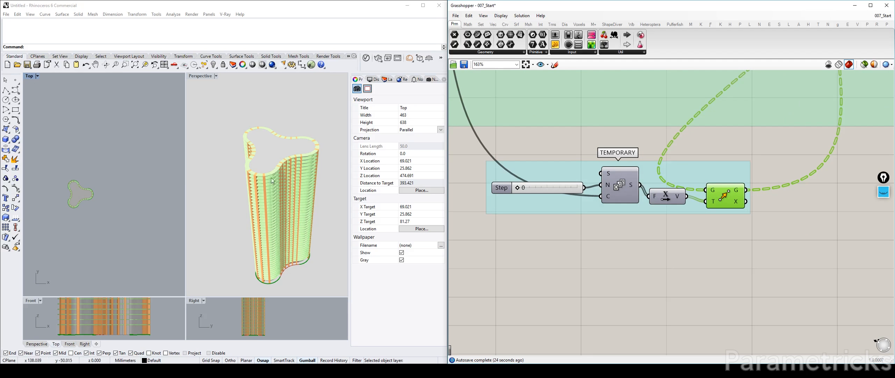
Step: Set the Step slider in the TEMPORARY group to 80
click(551, 197)
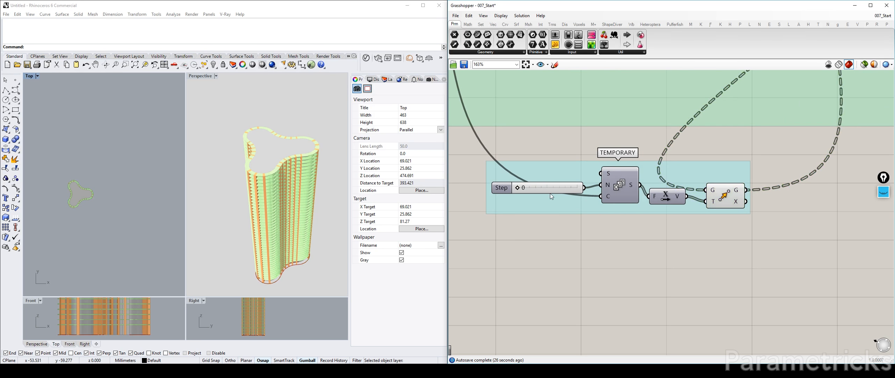
double_click(554, 186)
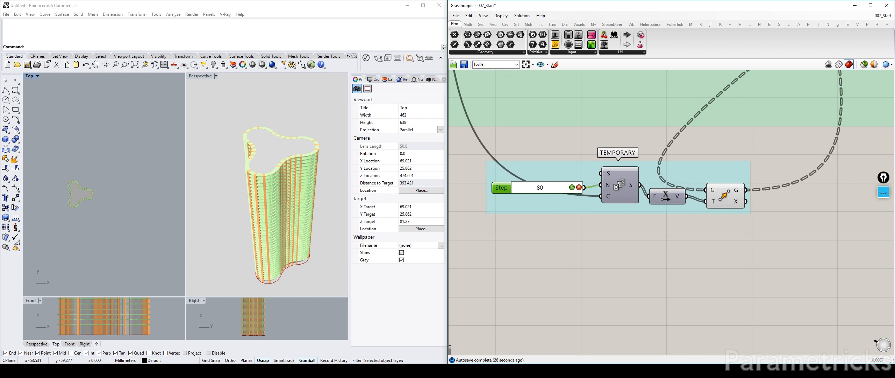
click(571, 188)
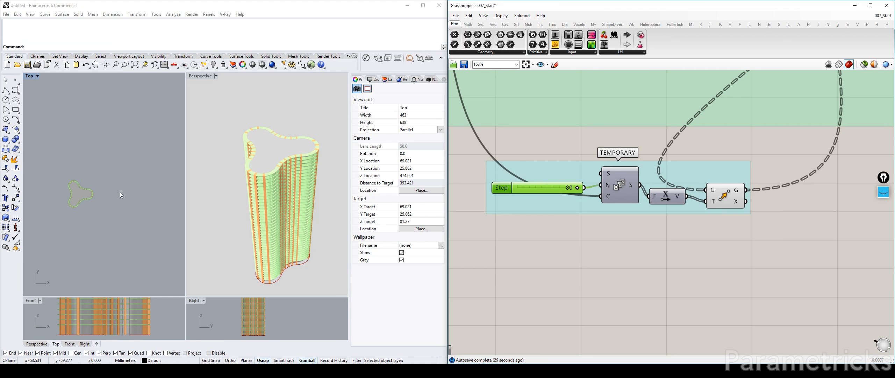
Step: Turn off the TEMPORARY group's Move component preview and inspect the offset block arcs in the Top view
click(725, 195)
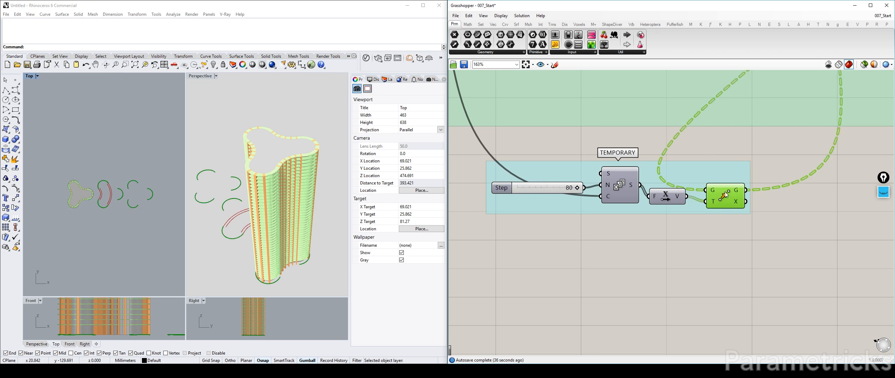
key(ctrl+q)
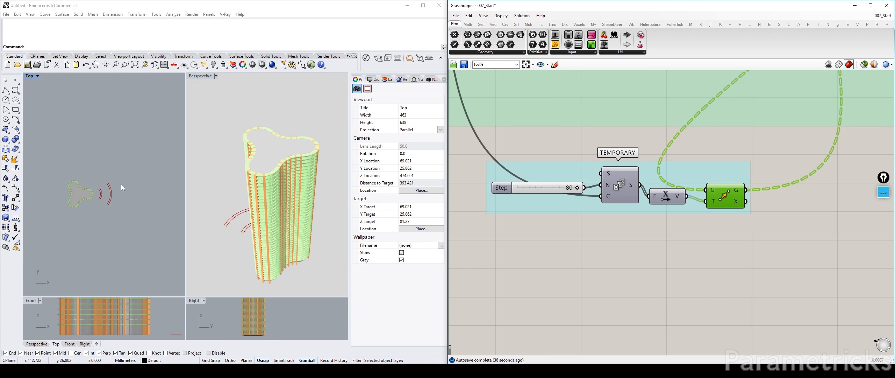
scroll(110, 190, up, 12)
right_drag(111, 190, 154, 185)
scroll(141, 164, down, 8)
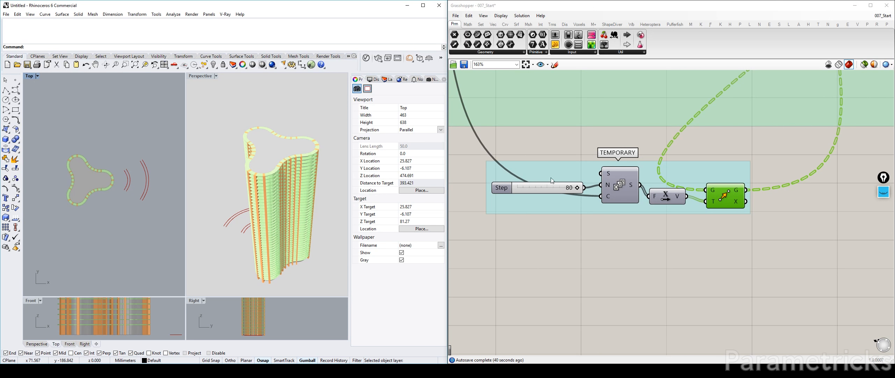
Step: Duplicate the MAIN COLUMNS OUTLINE parameter and its tree branch component from BLOCK 1, placing the copies below the duplicated SECONDARY COLUMNS ARC parameter
scroll(749, 170, down, 8)
right_drag(748, 170, 466, 175)
right_drag(833, 169, 525, 170)
right_drag(791, 172, 520, 174)
right_drag(794, 199, 628, 182)
scroll(691, 206, up, 5)
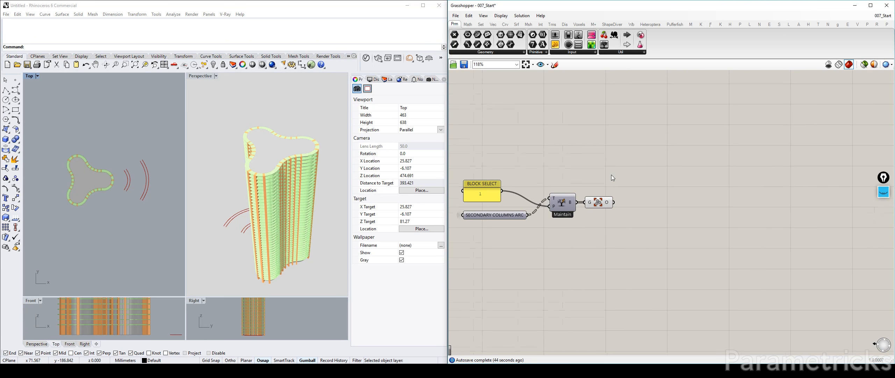
scroll(611, 175, down, 5)
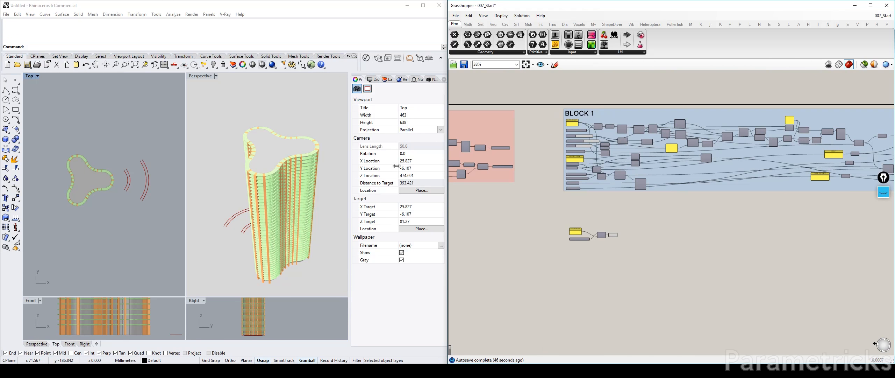
scroll(575, 145, up, 4)
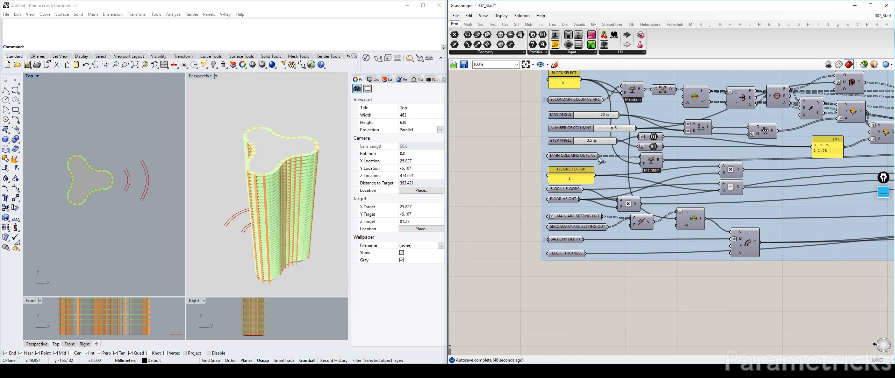
click(592, 156)
shift+click(655, 161)
right_drag(649, 164, 620, 129)
scroll(612, 150, up, 2)
scroll(619, 130, down, 2)
alt+drag(619, 129, 629, 298)
right_drag(633, 299, 600, 160)
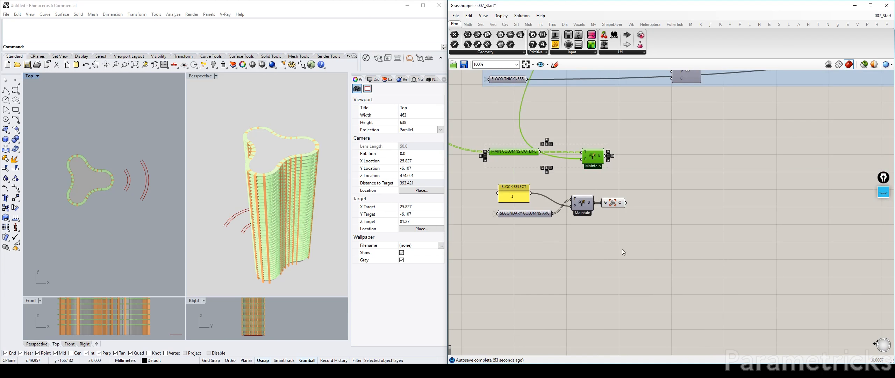
drag(592, 160, 600, 293)
click(591, 248)
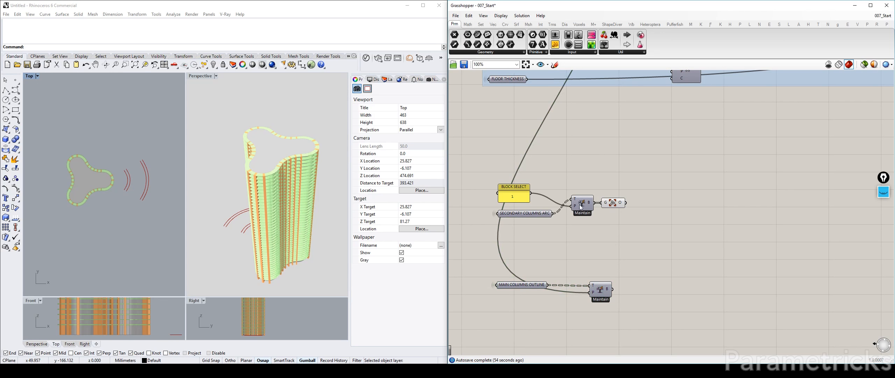
Step: Connect the duplicated BLOCK SELECT panel to the new tree branch component's path input and turn on that component's preview
drag(531, 192, 590, 293)
click(603, 289)
key(ctrl+q)
click(615, 246)
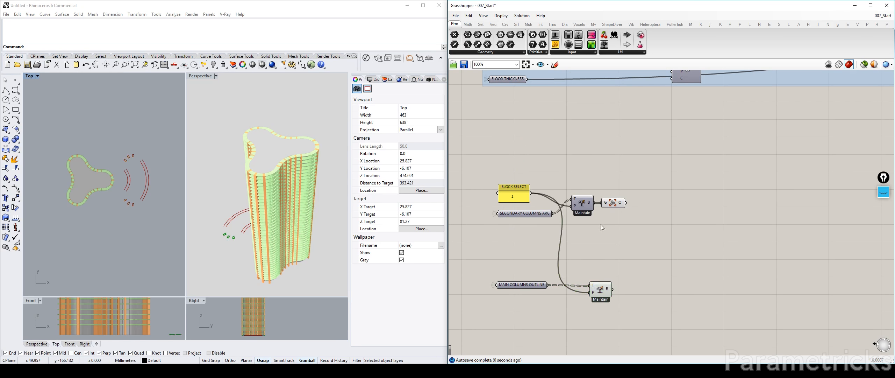
Step: Widen Rhino's Top and Front viewports and frame the second block's arcs and main column outlines in the Top view
scroll(141, 172, up, 6)
scroll(162, 180, down, 4)
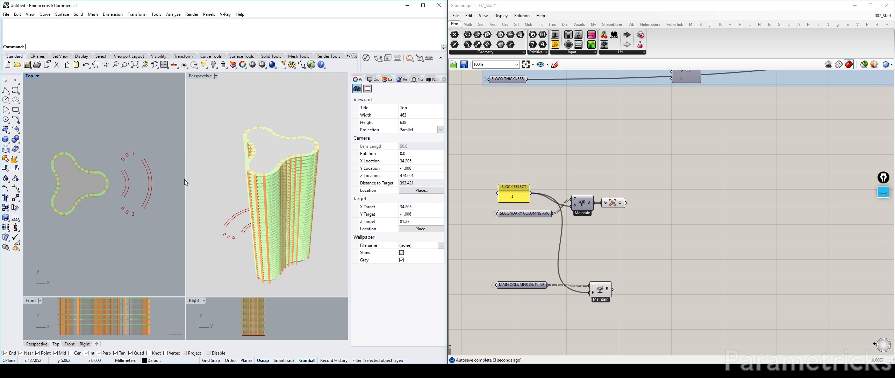
drag(184, 179, 220, 179)
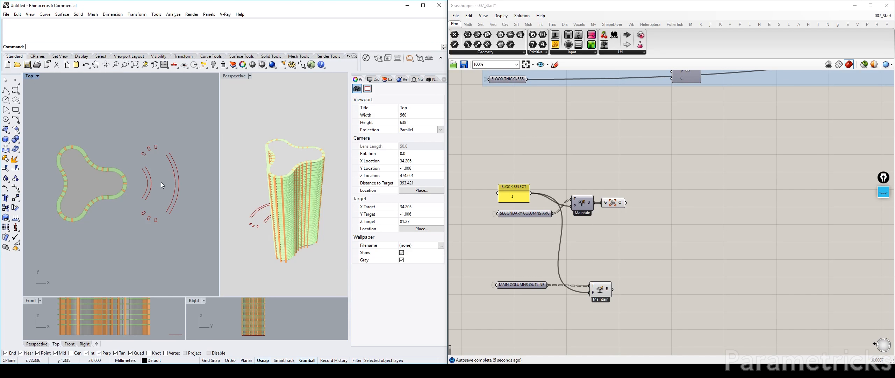
scroll(161, 181, up, 3)
scroll(169, 178, down, 3)
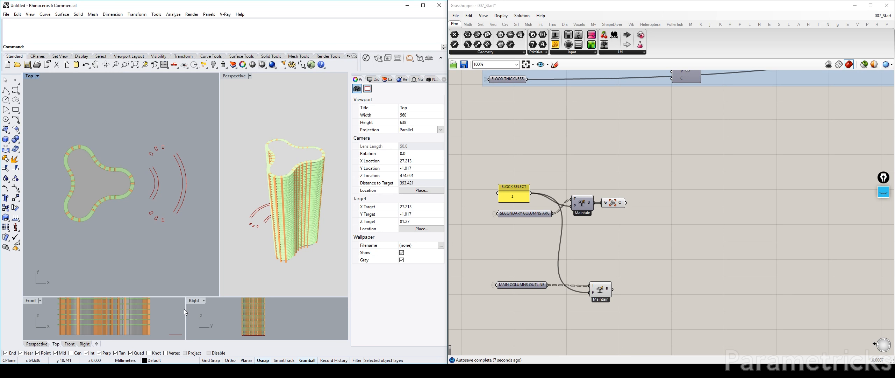
drag(185, 309, 220, 309)
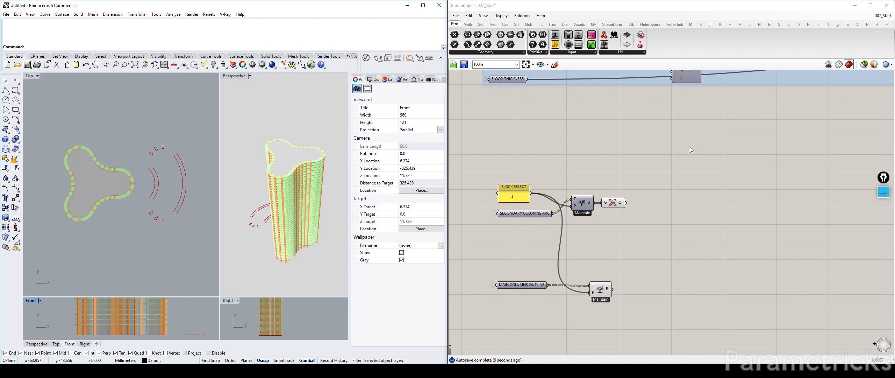
Step: Highlight the Connect Curves component in the BLOCK 1 group and inspect its column curves at the tower's base
scroll(691, 154, down, 4)
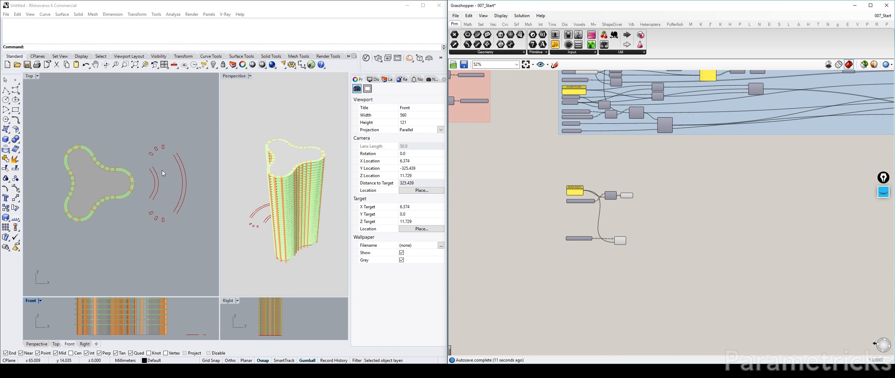
right_drag(778, 73, 673, 147)
right_drag(771, 117, 608, 116)
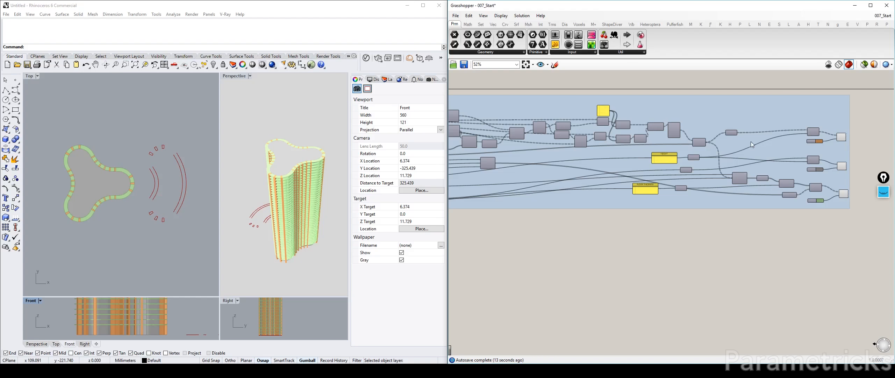
scroll(751, 142, up, 4)
right_drag(661, 126, 622, 123)
right_drag(731, 129, 670, 135)
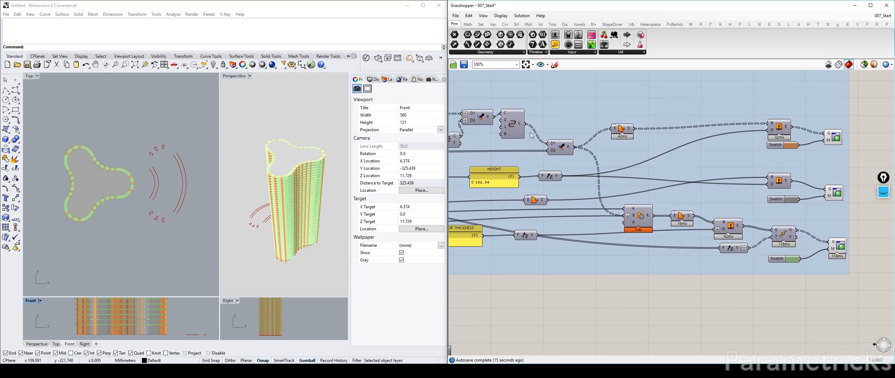
click(514, 132)
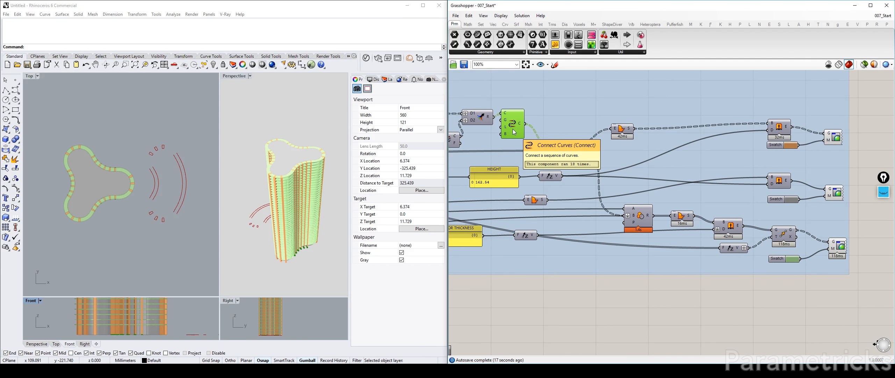
scroll(301, 252, up, 6)
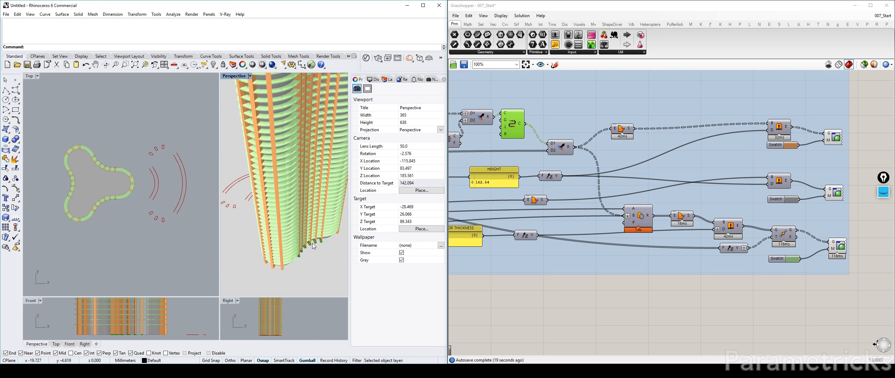
Step: Add a Curve parameter fed by the Connect Curves output in the BLOCK 1 group
double_click(567, 308)
text(crv)
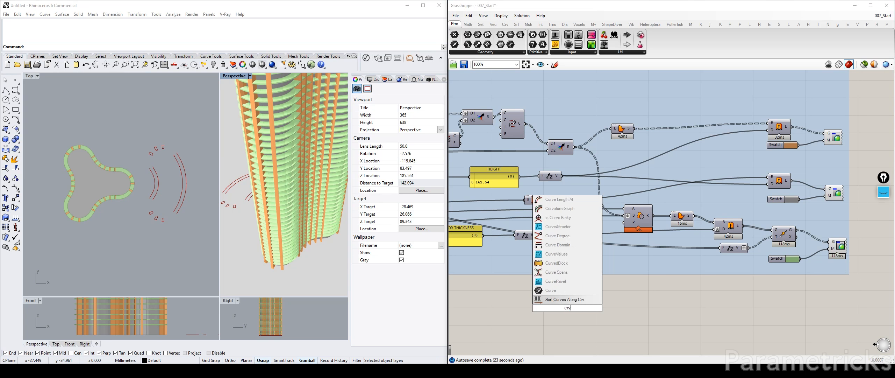
click(563, 290)
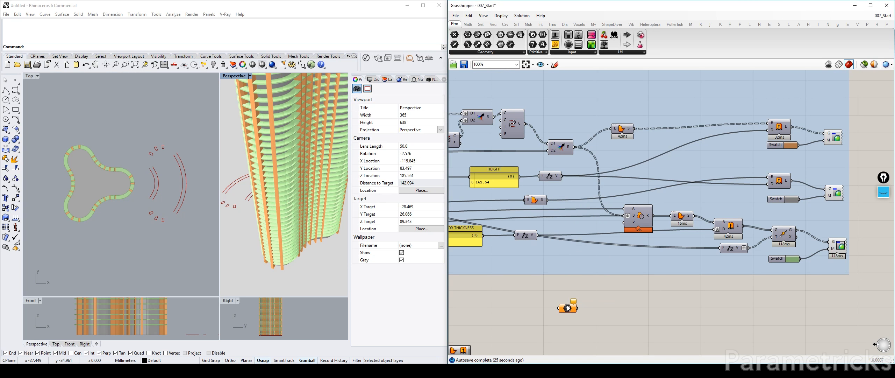
drag(525, 123, 568, 113)
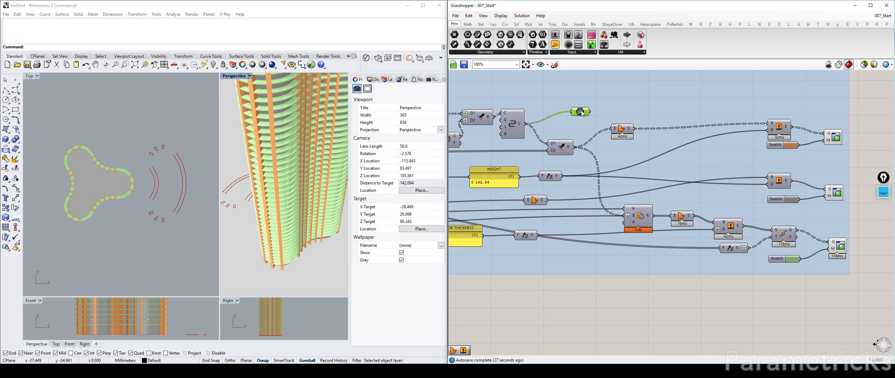
Step: Rename the new Curve parameter to BLOCK 1 SECONDARY COLUMNS
right_click(576, 110)
click(651, 112)
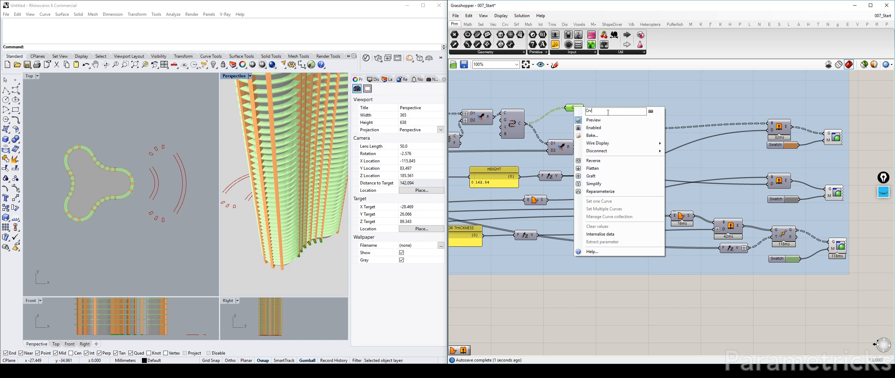
drag(609, 111, 551, 113)
text(b)
text(LOCK)
text( 1 SECON)
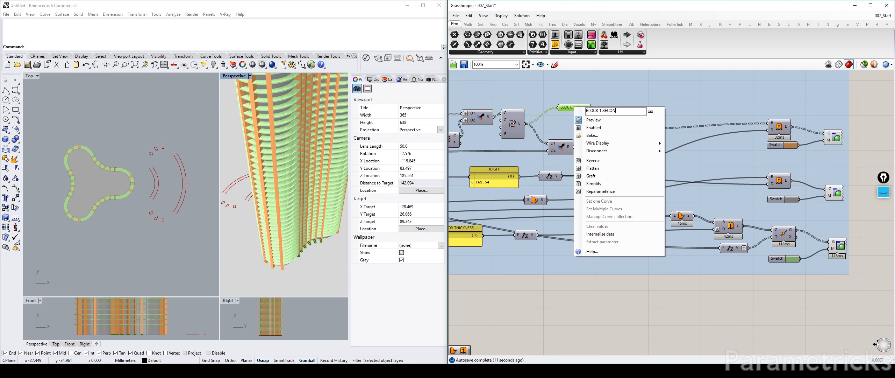
text(DARY COLUMNS)
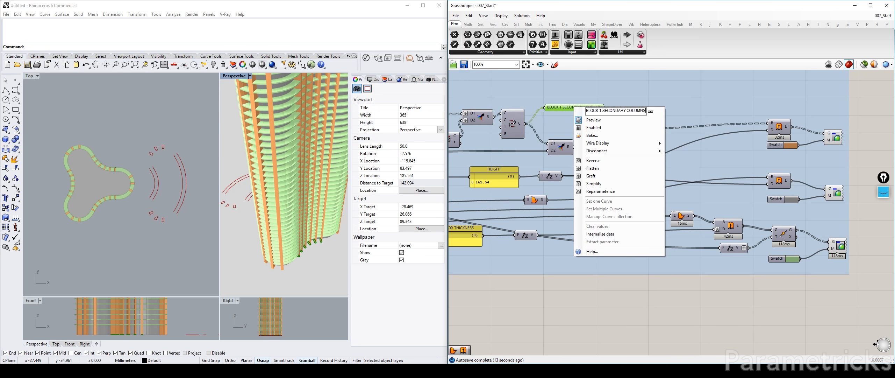
key(Return)
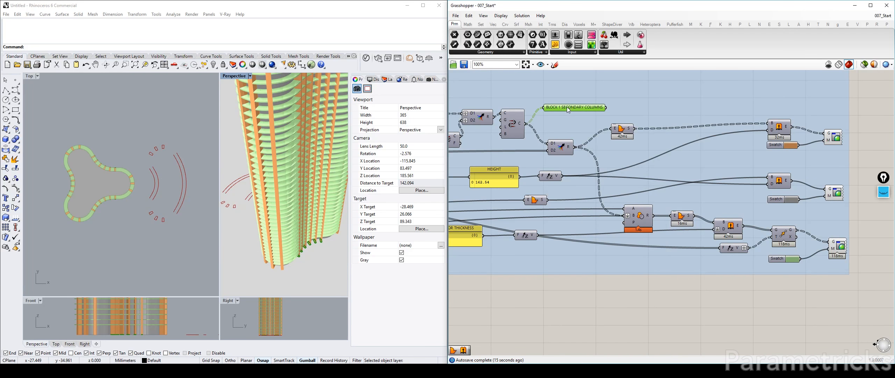
Step: Set the BLOCK 1 SECONDARY COLUMNS parameter's wire display to hidden and place the parameter above the duplicated BLOCK SELECT panel
right_click(566, 107)
mouse_move(614, 146)
click(675, 161)
right_drag(550, 235, 680, 177)
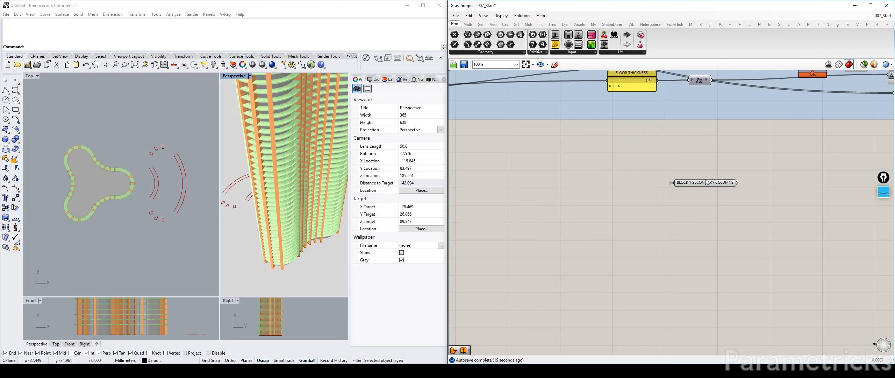
scroll(732, 174, down, 5)
drag(732, 174, 473, 177)
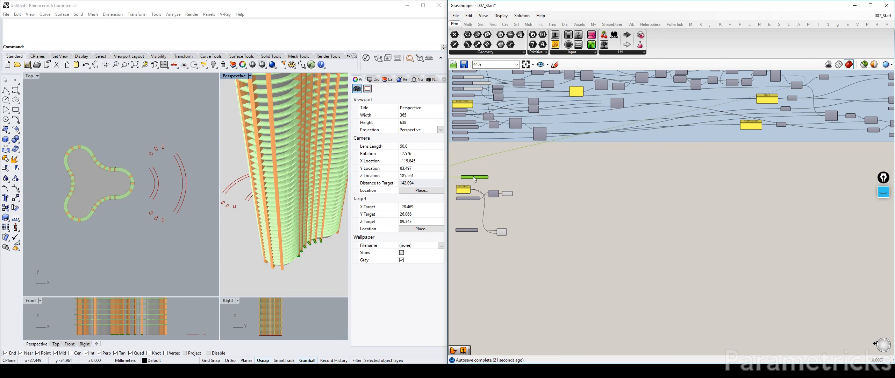
Step: Align the BLOCK 1 SECONDARY COLUMNS parameter directly above the duplicated BLOCK SELECT panel
scroll(466, 182, up, 3)
scroll(465, 180, up, 1)
right_drag(464, 180, 571, 154)
drag(573, 155, 574, 158)
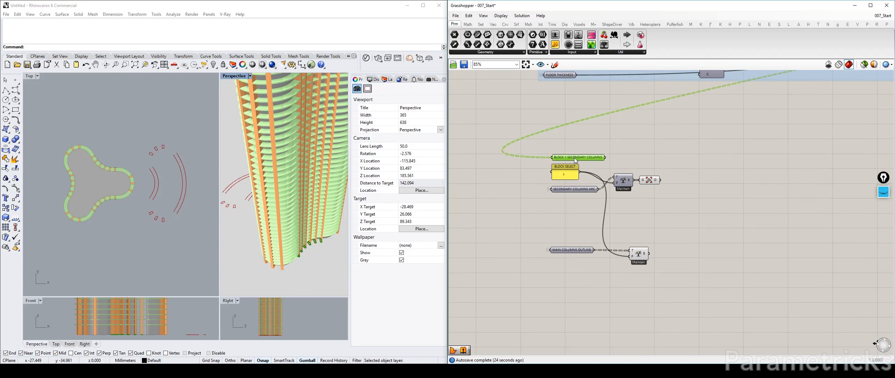
click(629, 149)
Step: Examine the BLOCK 1 SECONDARY COLUMNS curves and the selected secondary column arcs in relation to the tower's top
scroll(603, 156, up, 2)
click(584, 159)
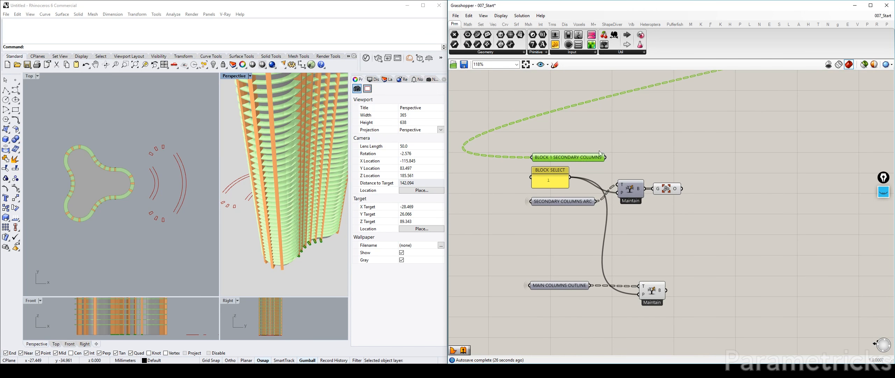
click(695, 145)
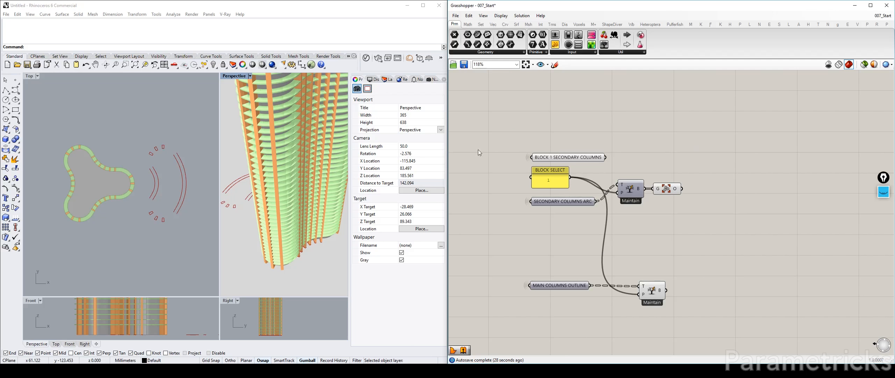
right_drag(764, 137, 662, 136)
right_drag(561, 278, 621, 252)
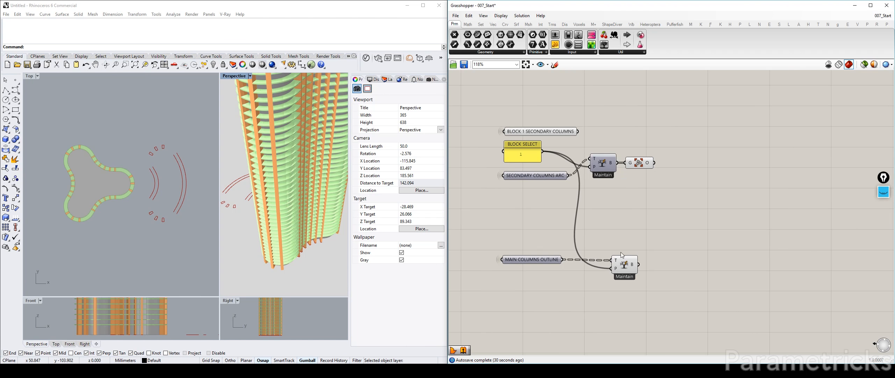
click(548, 132)
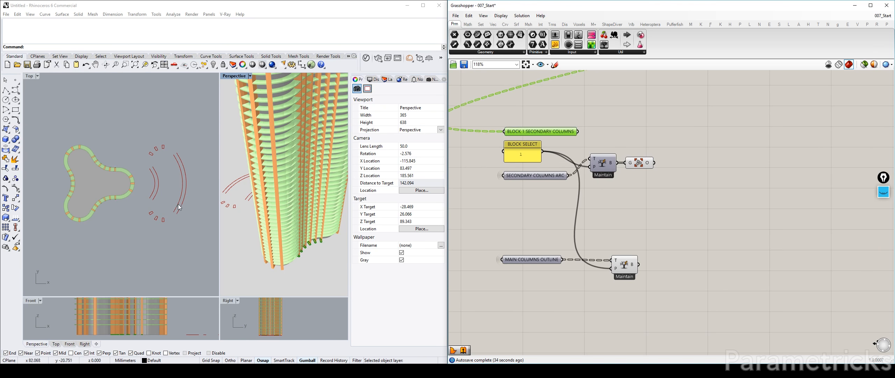
shift+right_drag(321, 134, 322, 168)
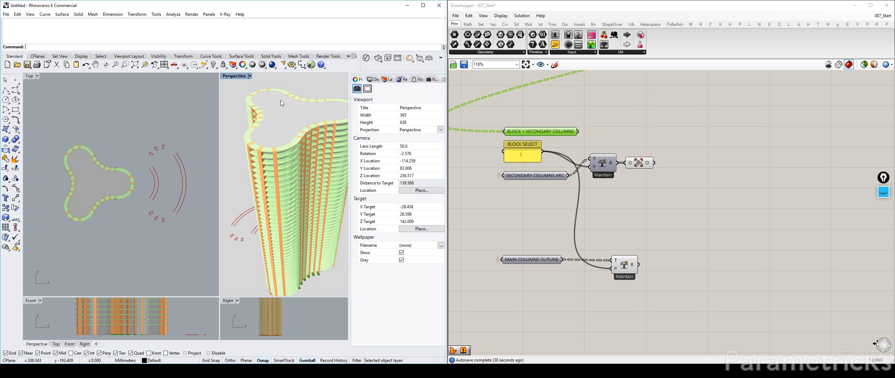
click(645, 163)
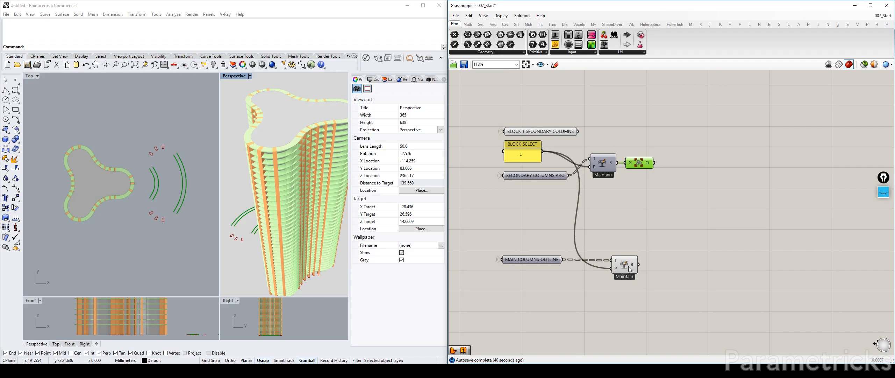
click(656, 124)
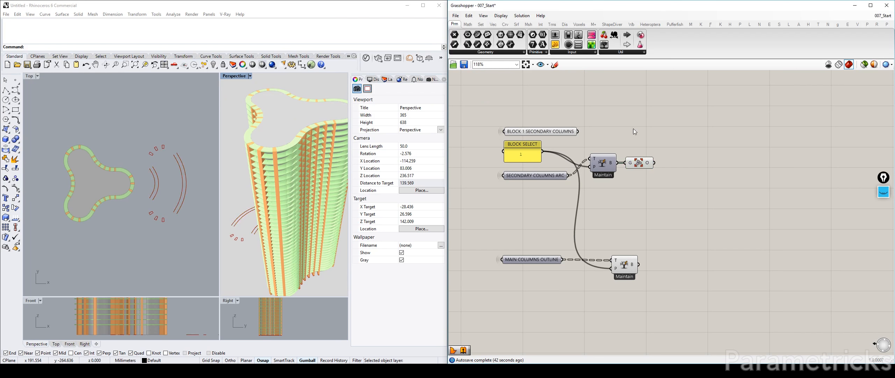
Step: Duplicate BLOCK 1 FLOORS, FLOOR HEIGHT and their multiplication from the BLOCK 1 group, placing the copies below the new setup's SECONDARY COLUMNS ARC
scroll(634, 129, down, 5)
scroll(583, 173, up, 5)
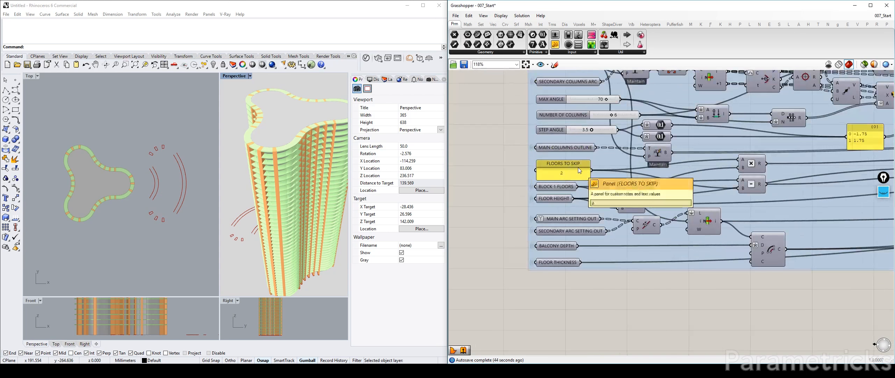
right_drag(576, 167, 656, 121)
scroll(651, 146, up, 5)
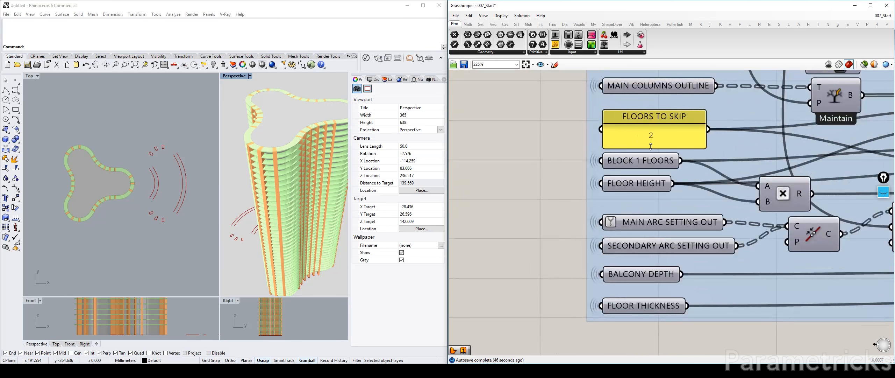
scroll(653, 186, down, 2)
right_drag(653, 186, 567, 169)
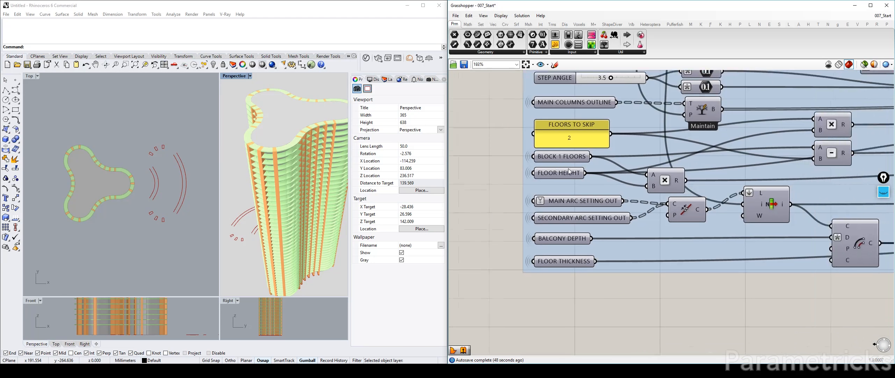
scroll(565, 168, up, 3)
click(563, 151)
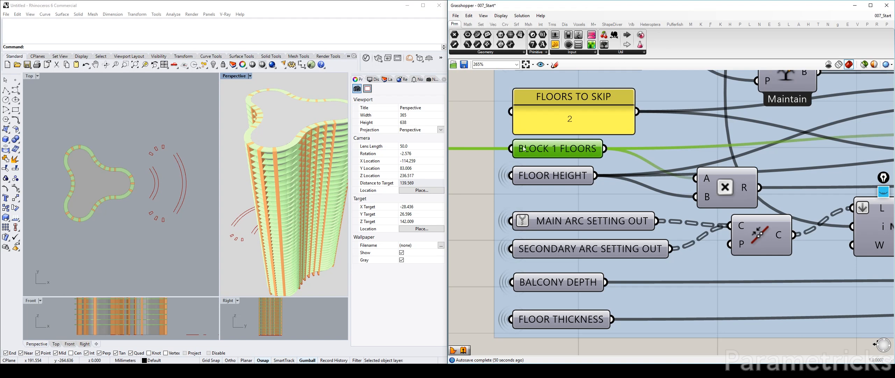
scroll(566, 154, down, 3)
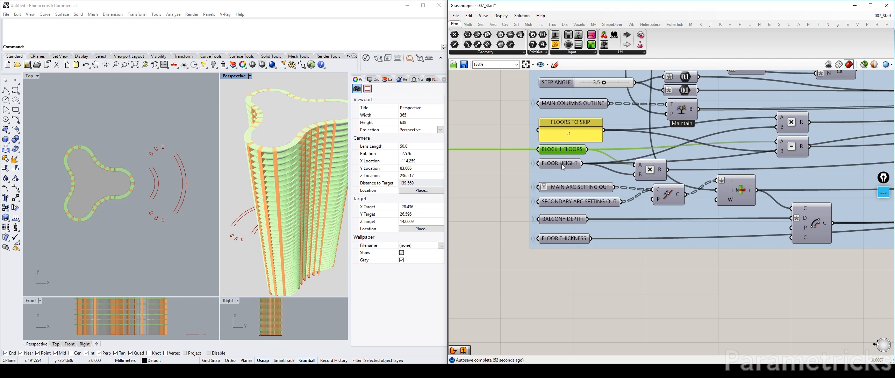
click(562, 163)
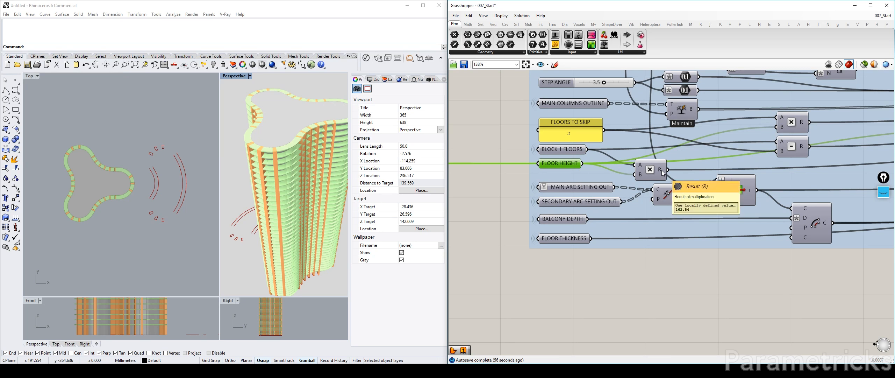
shift+click(654, 171)
shift+click(562, 149)
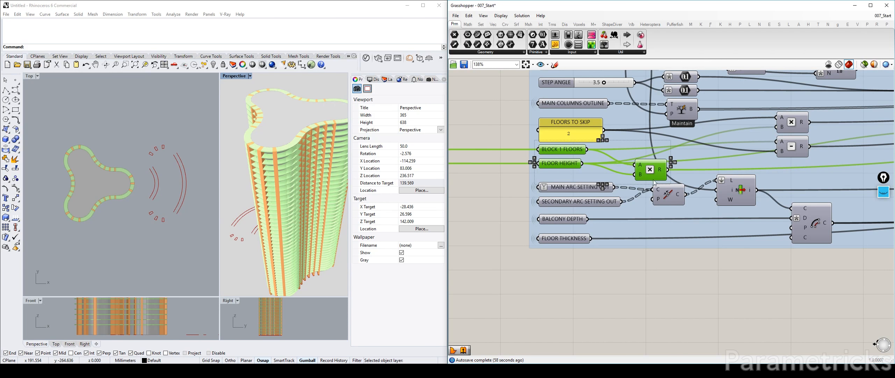
right_drag(653, 180, 621, 113)
scroll(615, 109, down, 2)
alt+drag(615, 108, 624, 306)
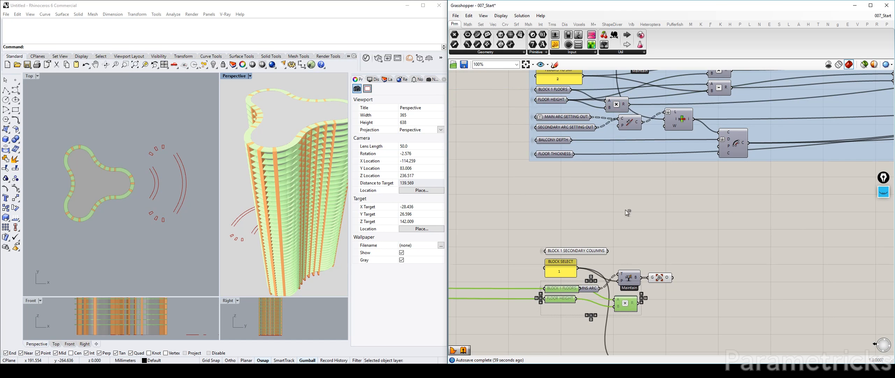
drag(625, 195, 625, 211)
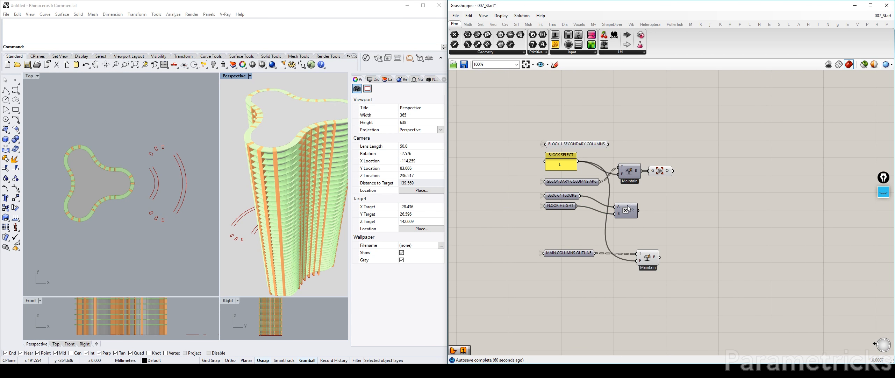
Step: Copy the BLOCK 2 FLOORS parameter from beside the MAIN PARAMETERS group into the new block's setup, placing it below FLOOR HEIGHT
scroll(646, 190, down, 5)
scroll(648, 190, up, 5)
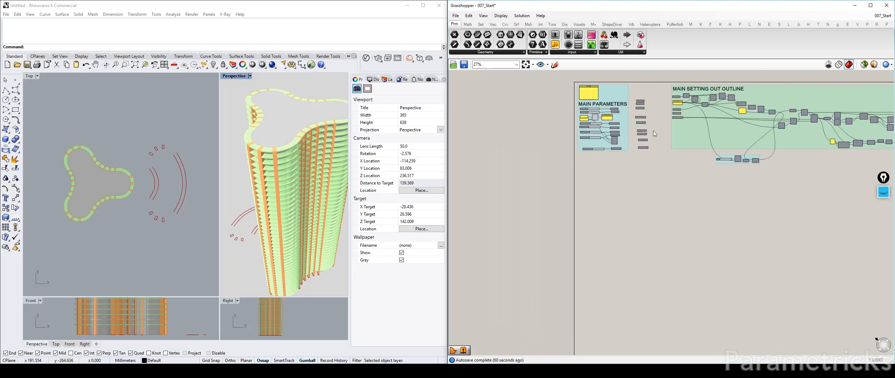
scroll(629, 168, up, 2)
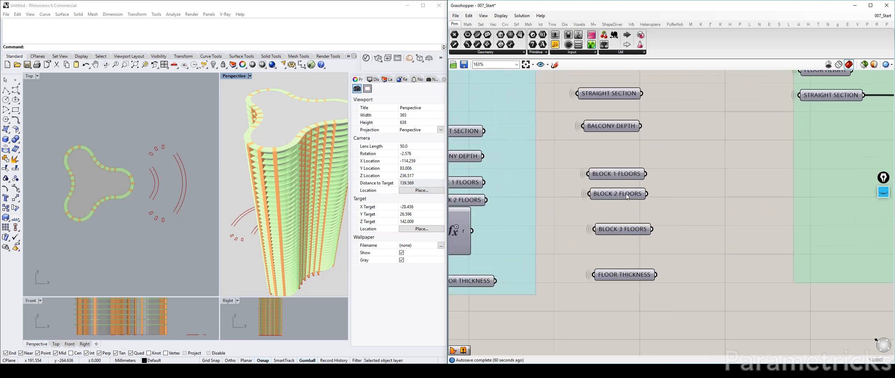
click(623, 194)
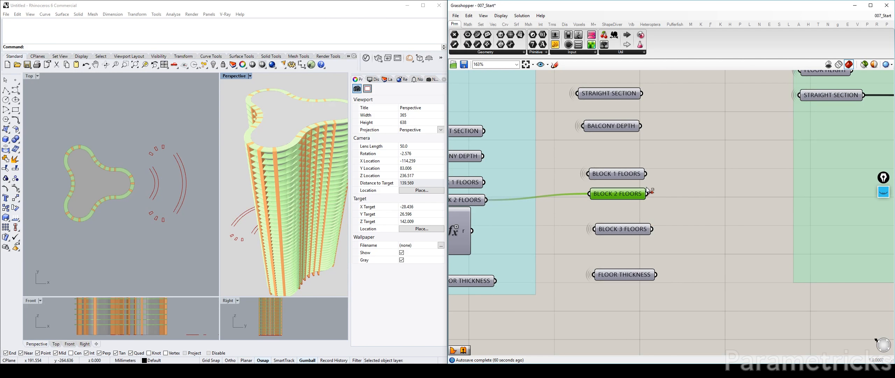
scroll(657, 186, down, 5)
right_drag(821, 196, 489, 148)
right_drag(868, 157, 570, 151)
scroll(682, 153, down, 2)
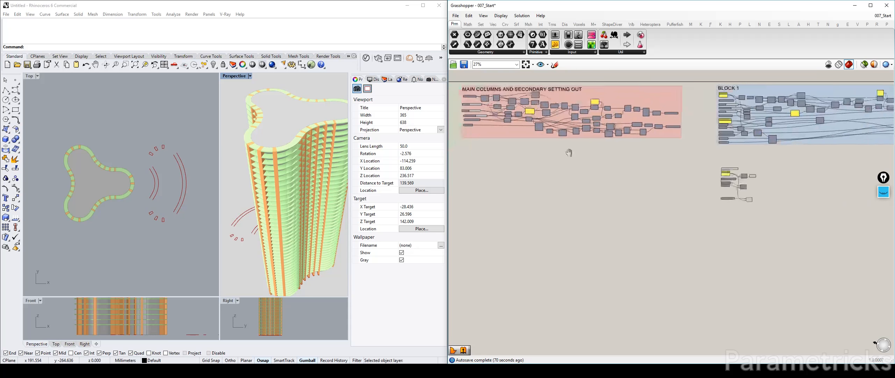
right_drag(741, 186, 595, 184)
scroll(595, 184, up, 2)
scroll(567, 193, up, 6)
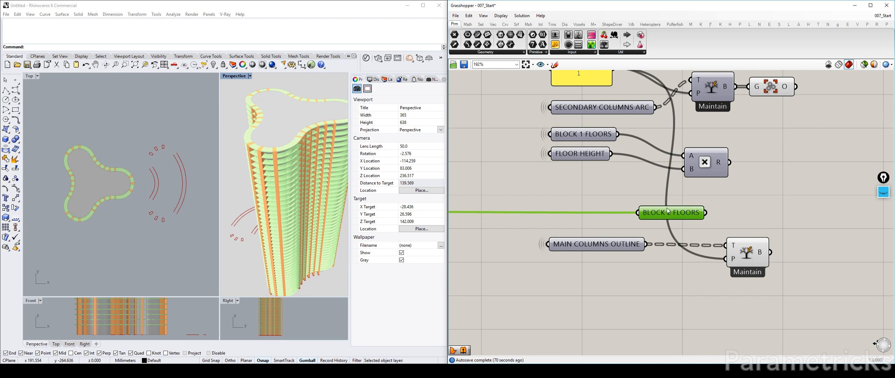
drag(667, 210, 572, 179)
right_drag(645, 185, 624, 217)
drag(563, 212, 574, 217)
Step: Align the duplicated multiplication with its inputs and feed its result into a new Panel placed well to its right
drag(666, 198, 663, 176)
click(565, 168)
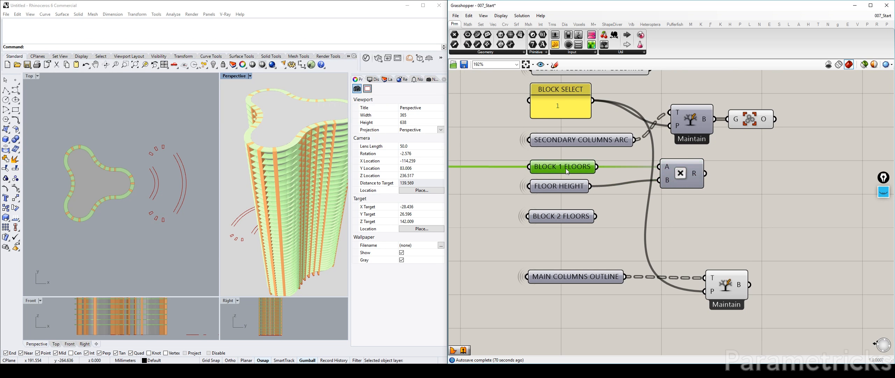
right_drag(600, 177, 525, 170)
double_click(656, 174)
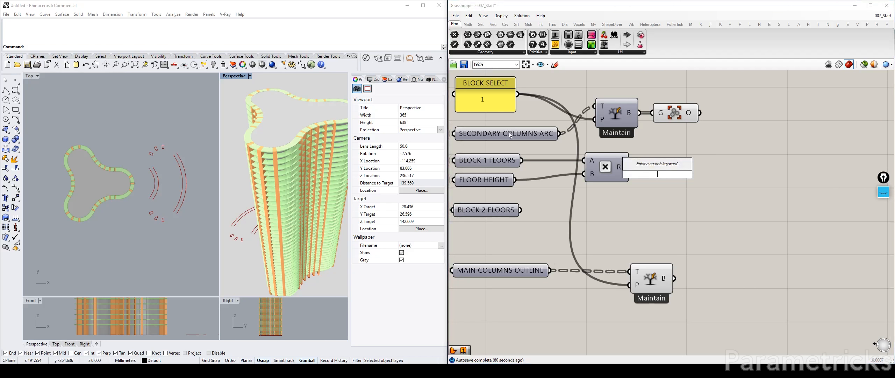
double_click(714, 210)
text(panel)
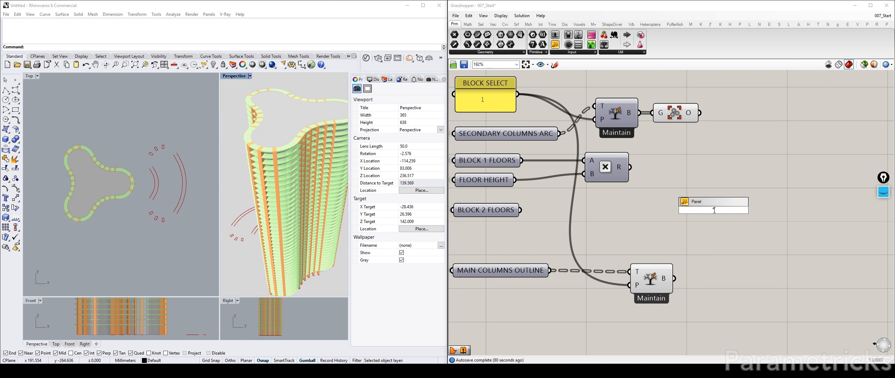
key(Return)
drag(630, 167, 659, 210)
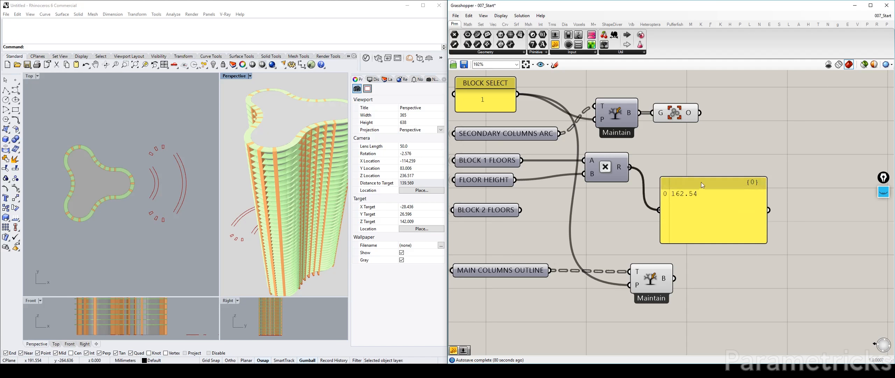
drag(715, 215, 738, 176)
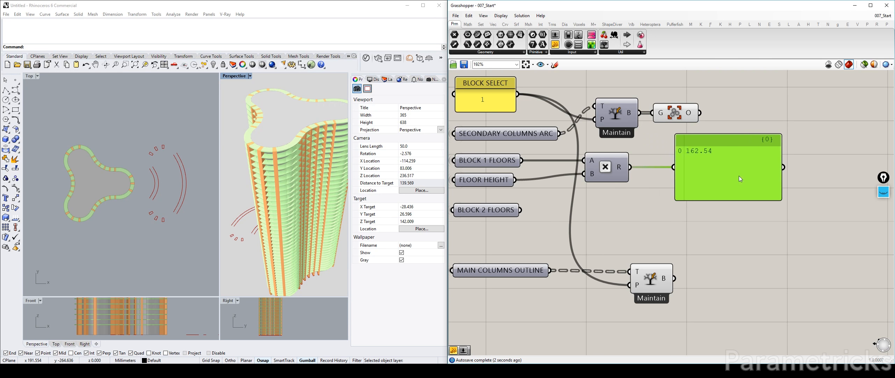
scroll(739, 176, down, 2)
right_drag(739, 176, 706, 180)
drag(706, 180, 826, 188)
Step: Add a Unit Z component and feed its factor with the result of the duplicated floors-by-height multiplication
double_click(695, 213)
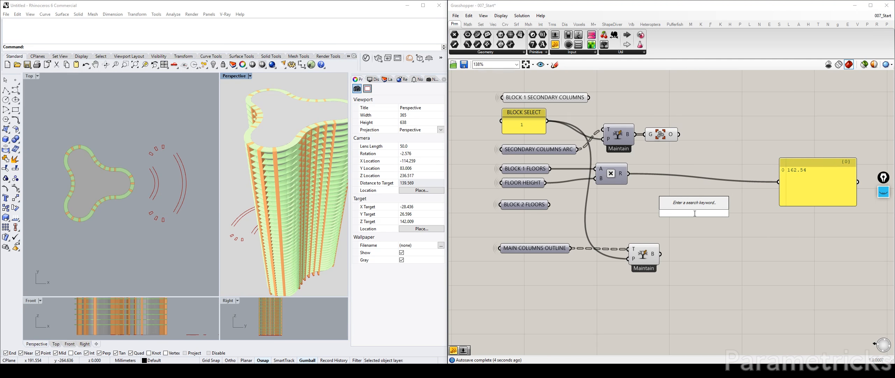
text(z)
key(Return)
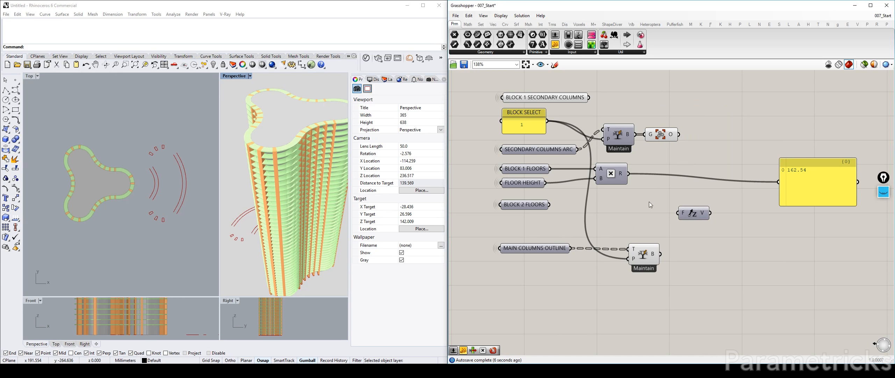
scroll(651, 201, up, 3)
scroll(678, 206, down, 3)
drag(702, 215, 702, 178)
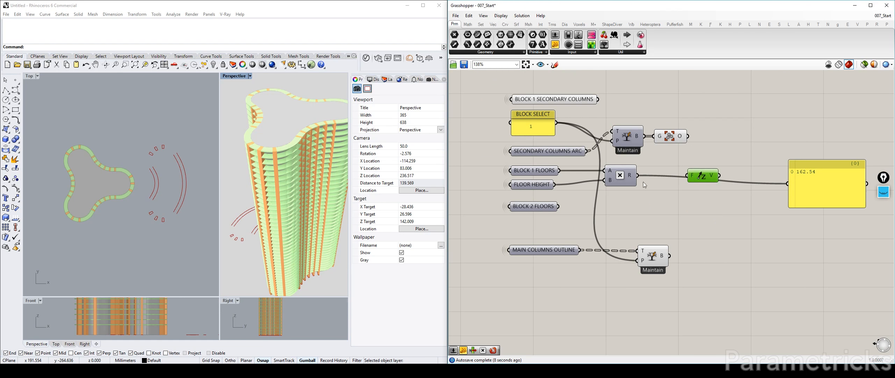
drag(638, 175, 720, 160)
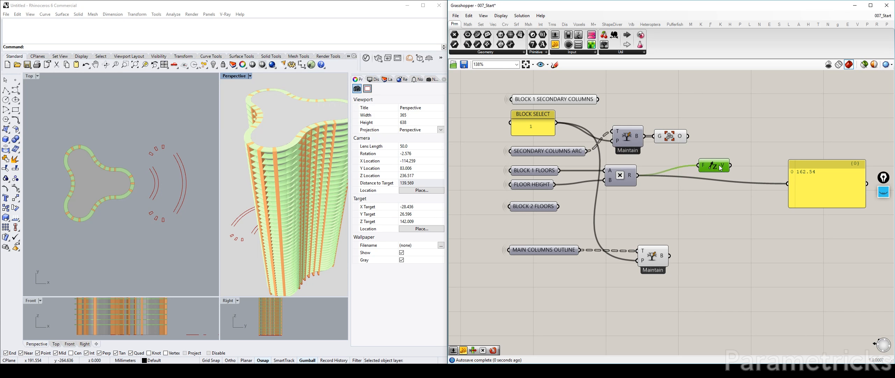
Step: Add an XY Plane component and place it below the Unit Z component
double_click(687, 189)
text(xy)
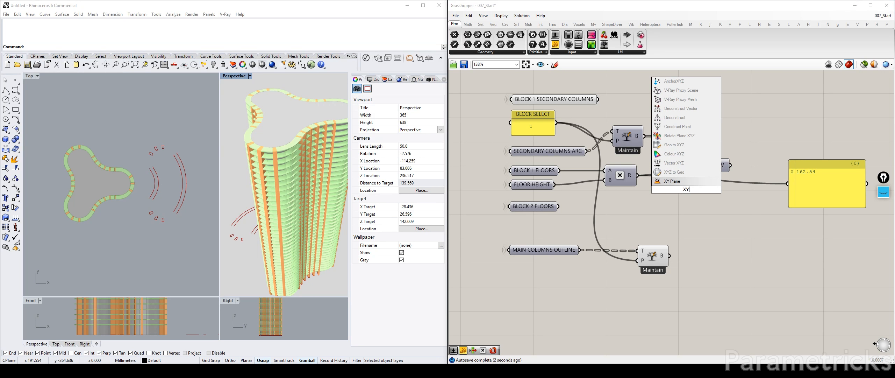
key(Return)
drag(684, 195, 689, 202)
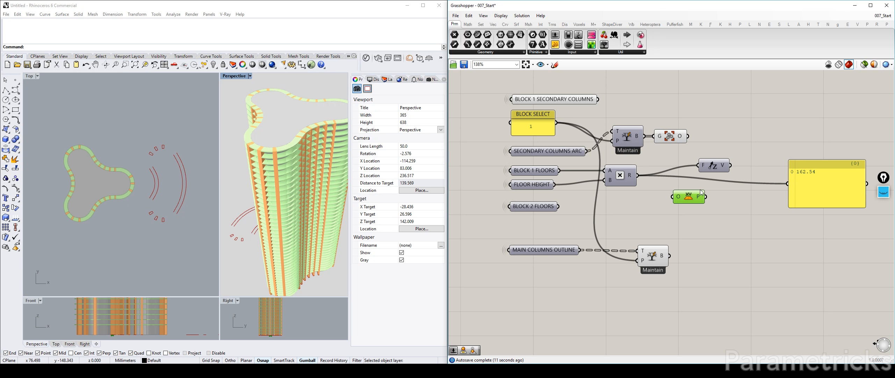
Step: Move the Tree Branch component of MAIN COLUMNS OUTLINE closer to its input parameter
drag(658, 249, 639, 249)
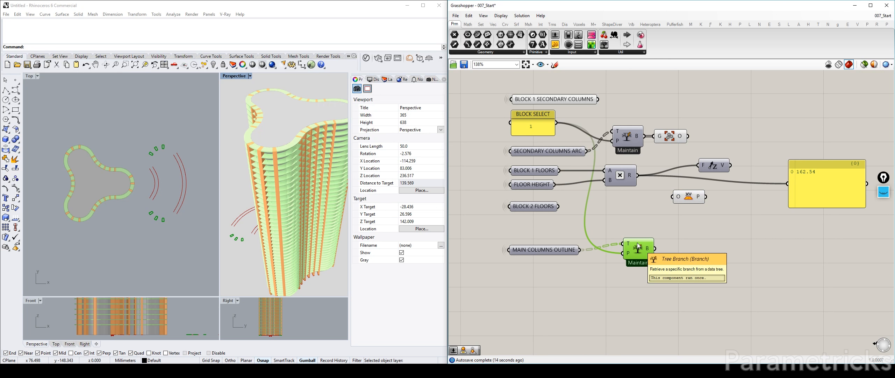
scroll(678, 220, up, 3)
scroll(708, 156, down, 2)
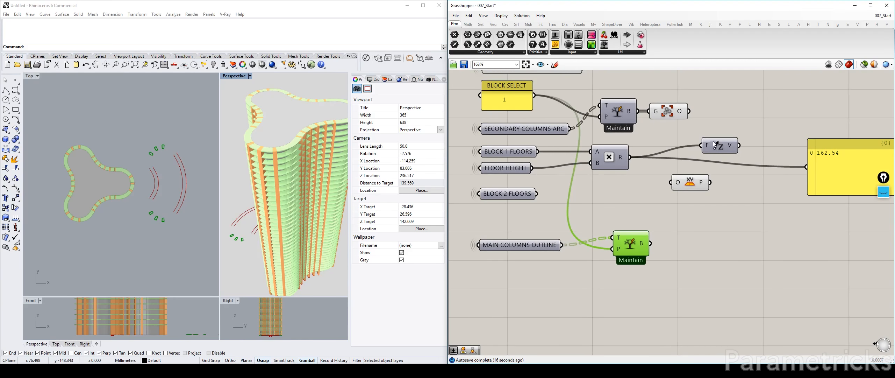
Step: Move the Unit Z component close beside the duplicated multiplication, in line with its result
drag(714, 148, 682, 151)
right_drag(711, 156, 594, 156)
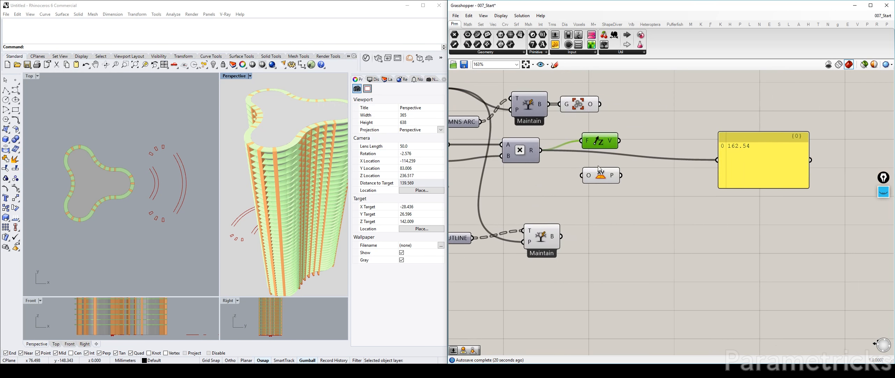
right_drag(602, 172, 649, 219)
double_click(677, 134)
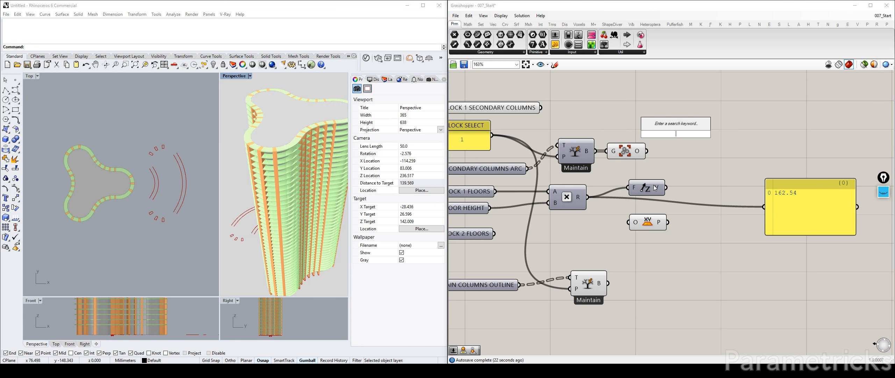
drag(656, 188, 623, 194)
Step: Add a Move component to the right of Unit Z and feed its motion input with the Unit Z vector
double_click(697, 128)
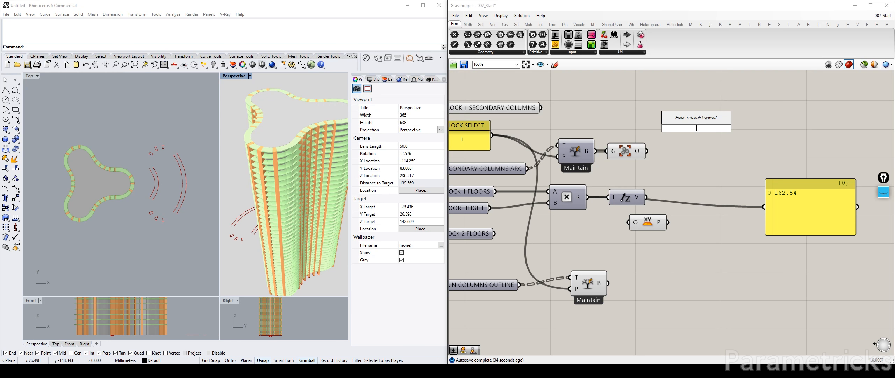
text(move)
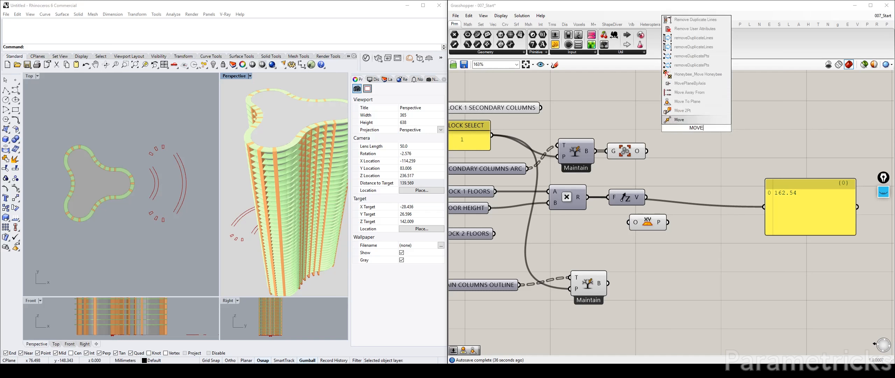
key(Return)
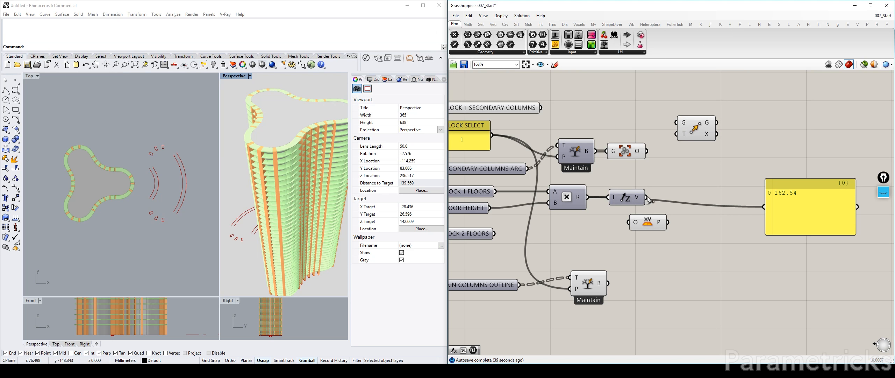
drag(647, 197, 724, 154)
click(671, 156)
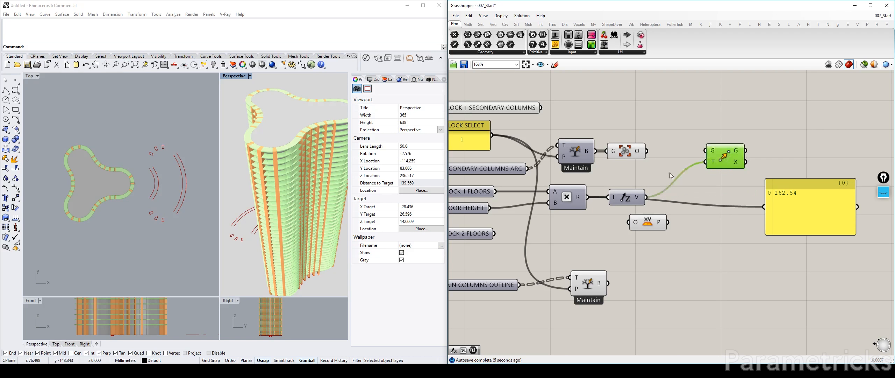
Step: Feed the Move component's geometry with the ungrouped secondary columns arcs
click(599, 278)
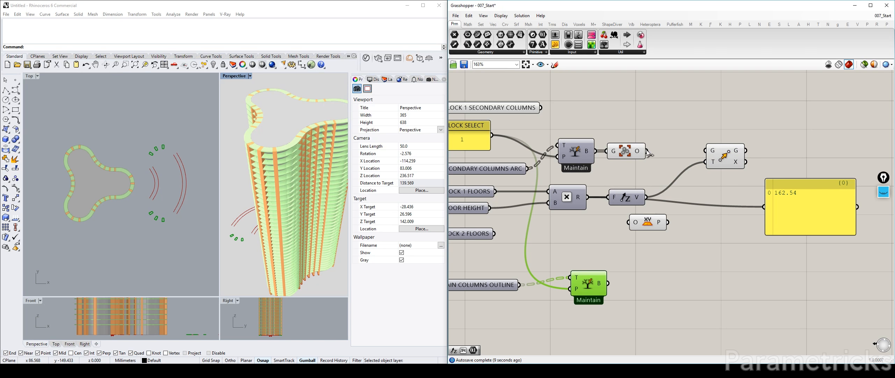
click(621, 151)
drag(638, 153, 705, 151)
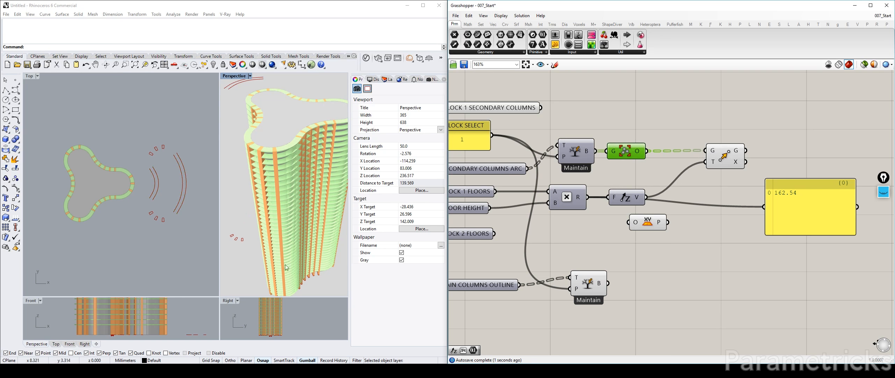
Step: Examine in Rhino's Right view how the moved arcs sit against the top of the first block
double_click(229, 300)
right_drag(233, 127, 280, 251)
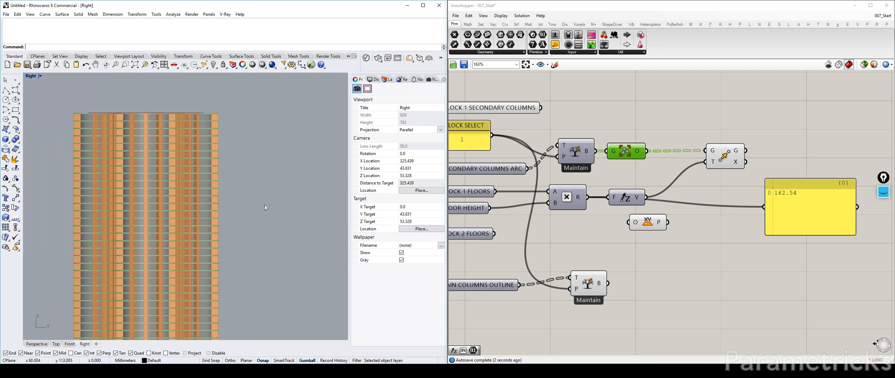
scroll(291, 236, down, 6)
scroll(225, 160, up, 11)
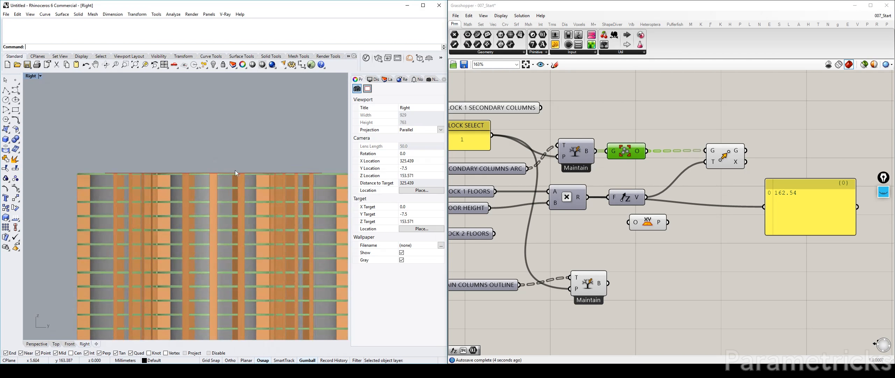
click(734, 162)
right_drag(312, 176, 228, 182)
scroll(236, 177, up, 18)
scroll(241, 174, up, 5)
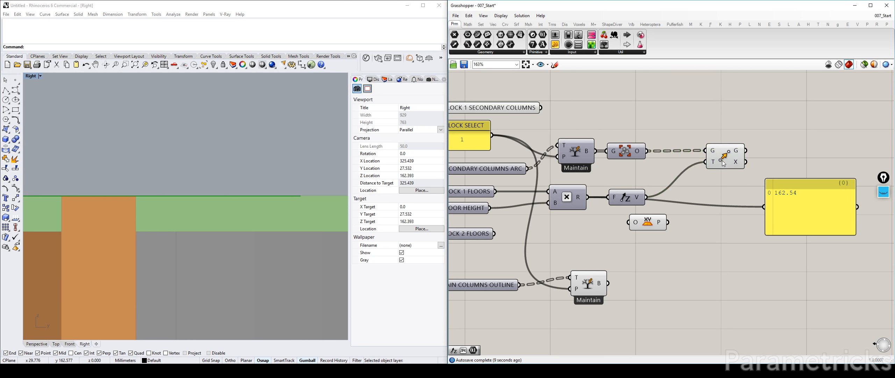
scroll(116, 171, down, 10)
double_click(30, 76)
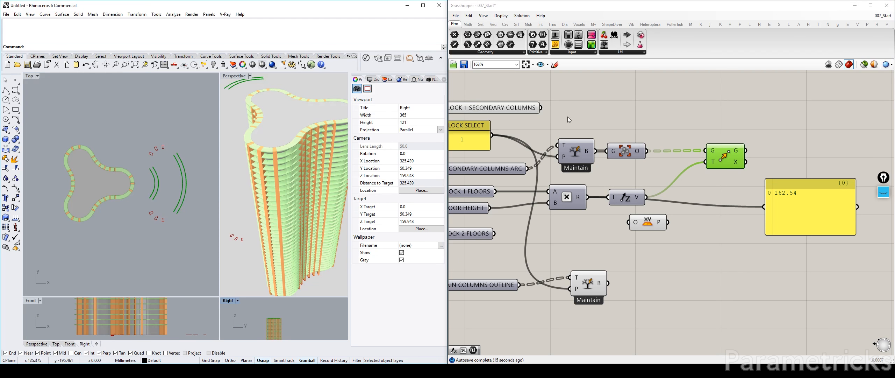
Step: Set the Step slider of the TEMPORARY group below the setting-out definition to 0
click(625, 110)
right_drag(736, 138, 704, 134)
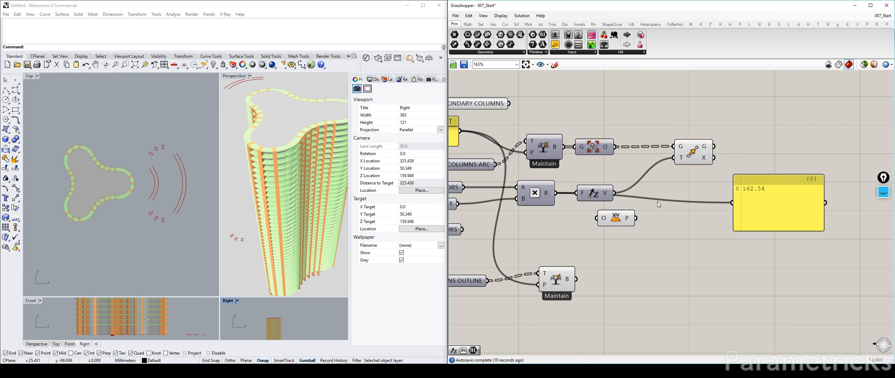
scroll(612, 205, down, 5)
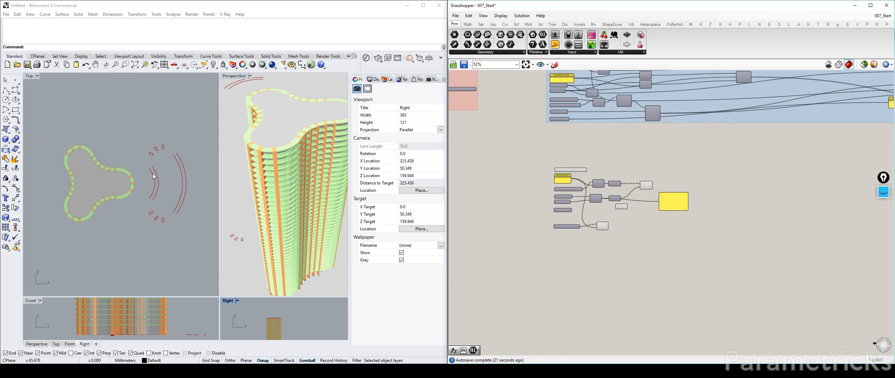
right_drag(534, 177, 703, 139)
scroll(555, 168, down, 5)
scroll(485, 153, up, 1)
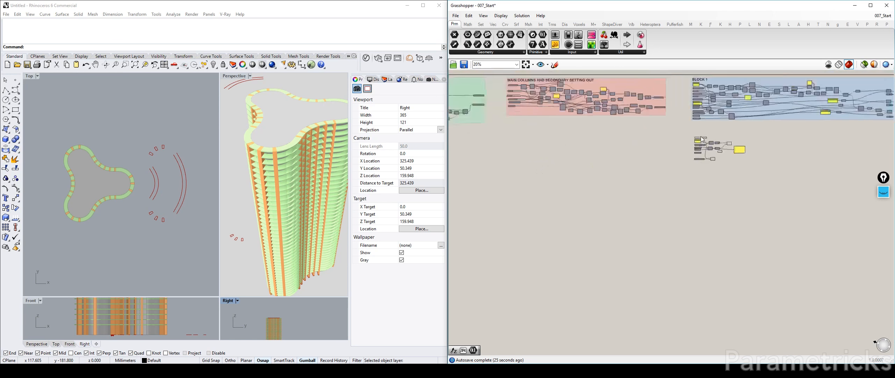
right_drag(458, 134, 717, 123)
scroll(580, 120, up, 8)
right_drag(581, 120, 560, 158)
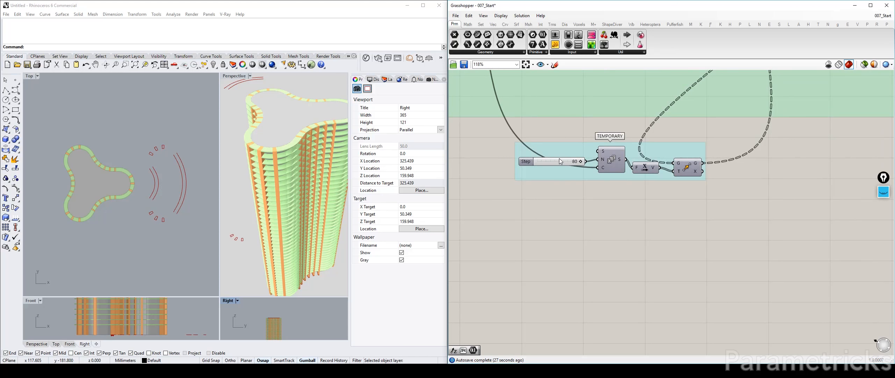
double_click(560, 161)
text(0)
key(Return)
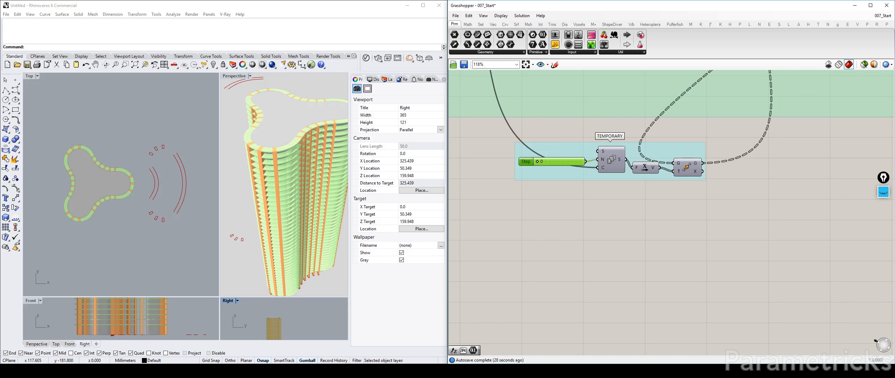
Step: Narrow Rhino's Properties panel to widen the viewports, and frame the whole tower in the Top and Perspective views
click(126, 174)
scroll(123, 184, up, 3)
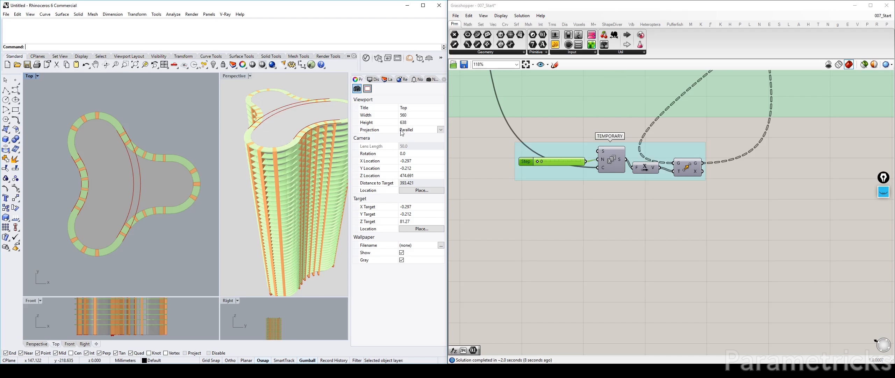
drag(350, 136, 391, 136)
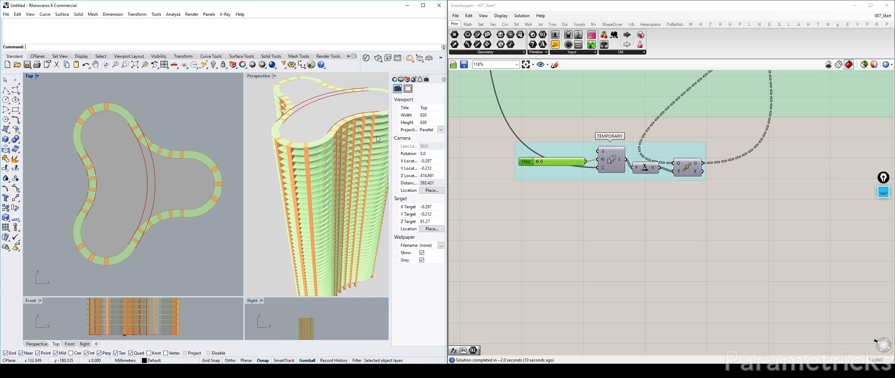
click(345, 153)
scroll(345, 153, down, 3)
Step: In the second block's definition, move the XY Plane component below the Move component and delete the height result's Panel
right_drag(816, 159, 773, 164)
scroll(773, 164, down, 3)
right_drag(856, 157, 635, 163)
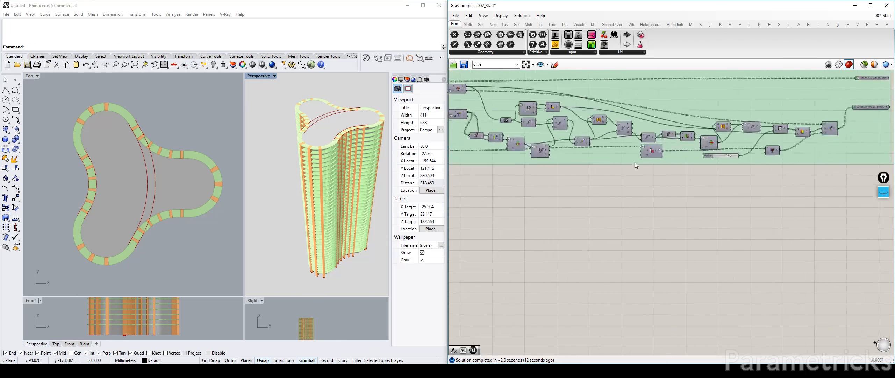
scroll(635, 162, down, 3)
right_drag(815, 152, 531, 158)
right_drag(874, 203, 629, 221)
scroll(629, 221, up, 2)
right_drag(654, 244, 621, 165)
scroll(621, 165, up, 4)
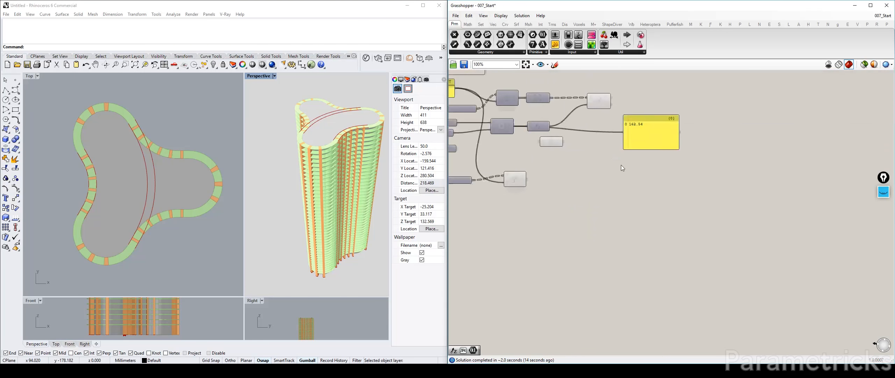
scroll(621, 165, up, 4)
drag(615, 177, 677, 179)
scroll(691, 192, down, 3)
scroll(623, 179, up, 2)
Step: Align Unit Z with the multiplication result and bring the Move component closer to the ungrouped arcs
click(535, 172)
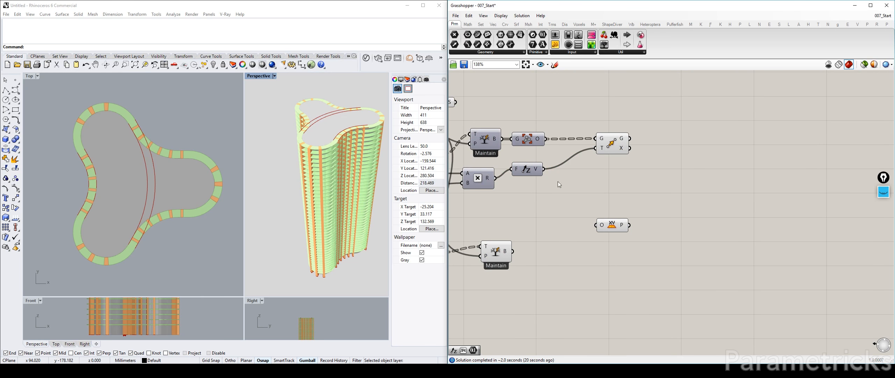
right_drag(558, 181, 602, 188)
click(573, 182)
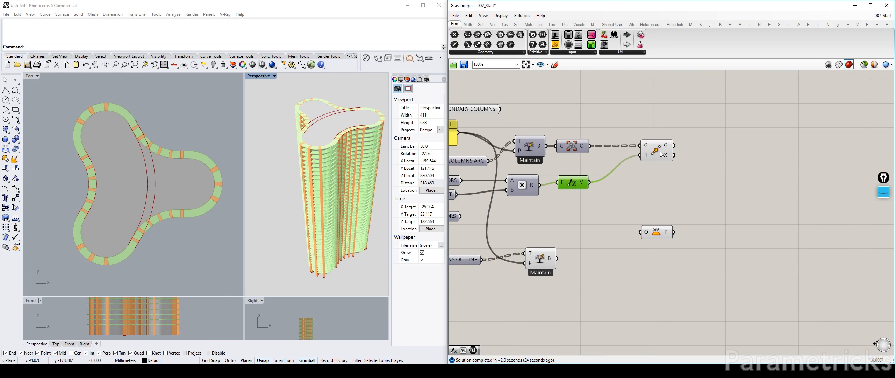
drag(646, 143, 625, 143)
mouse_move(636, 124)
right_down()
mouse_move(564, 130)
mouse_move(634, 137)
right_up()
Step: Duplicate the Move component above the original and feed the copy's geometry with BLOCK 1 SECONDARY COLUMNS
click(537, 104)
scroll(635, 137, down, 3)
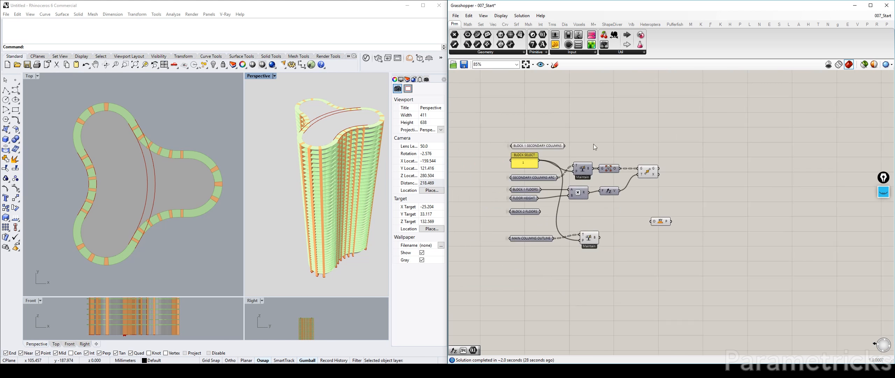
scroll(573, 140, up, 3)
click(524, 153)
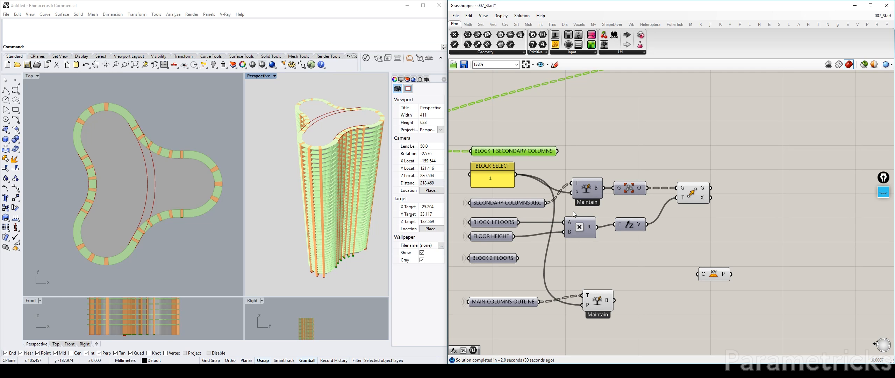
alt+drag(701, 197, 695, 157)
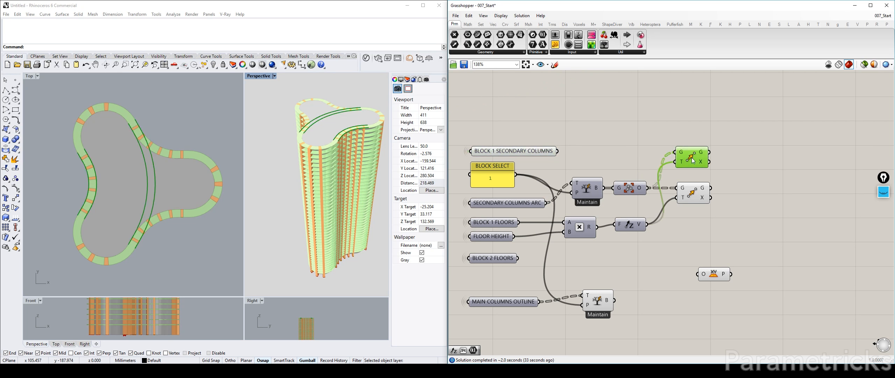
drag(556, 151, 671, 151)
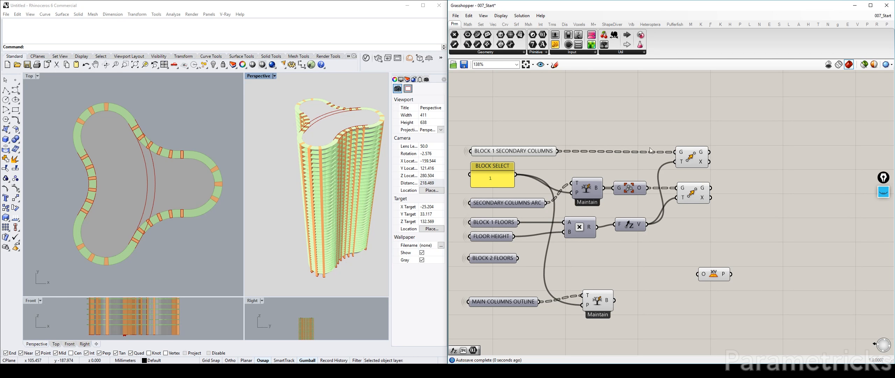
click(533, 149)
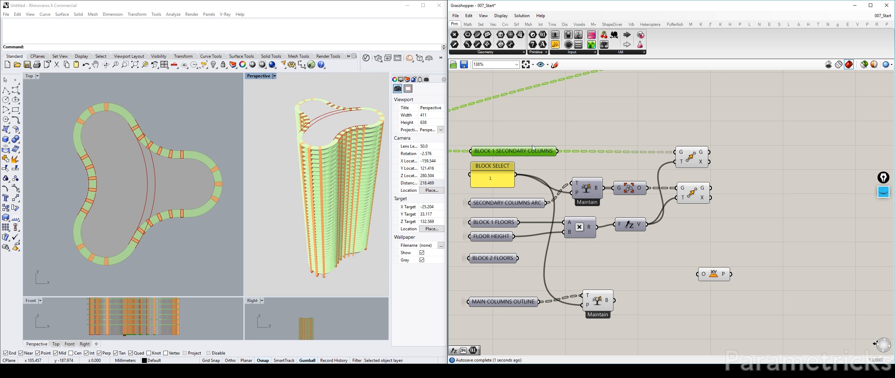
click(692, 157)
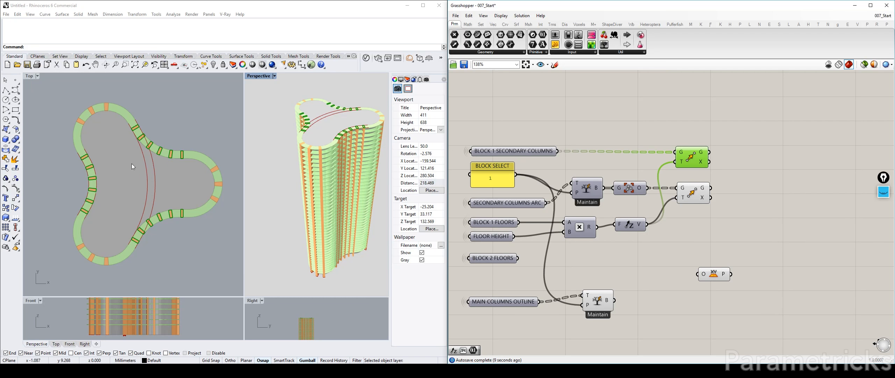
Step: Move the XY Plane component up and to the right, clear of the two Move components
right_drag(721, 133, 549, 129)
click(541, 271)
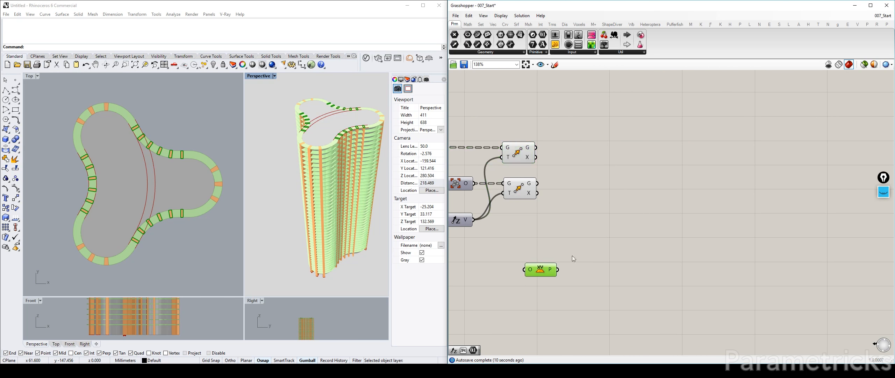
drag(541, 271, 592, 242)
double_click(587, 206)
text(UNGROU)
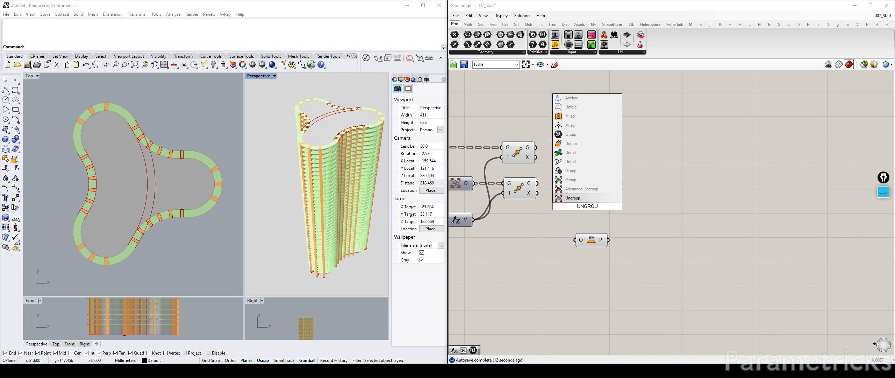
key(Return)
right_drag(592, 196, 646, 188)
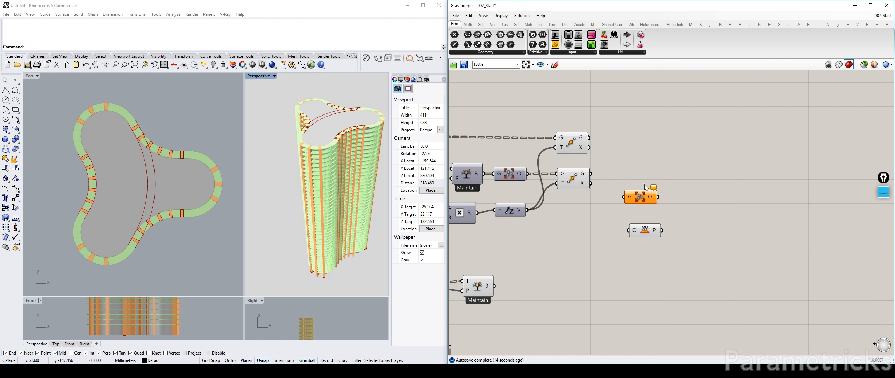
key(ctrl+z)
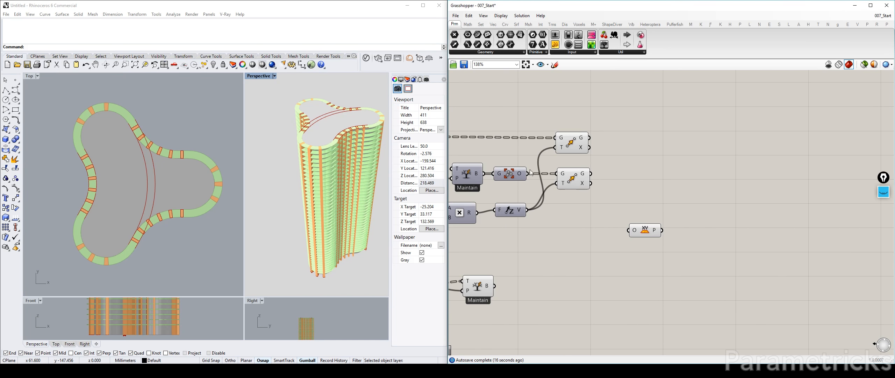
Step: Shift the lower Move component slightly closer to its inputs and add a List Item component to its right
drag(571, 177, 565, 176)
click(638, 170)
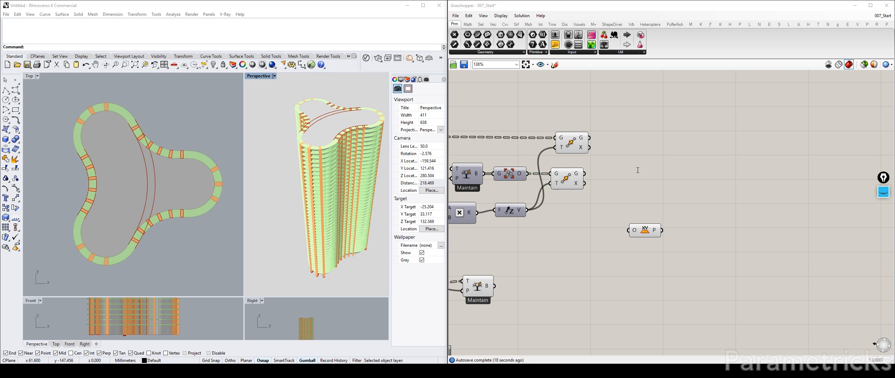
double_click(638, 170)
text(ITEM)
key(Return)
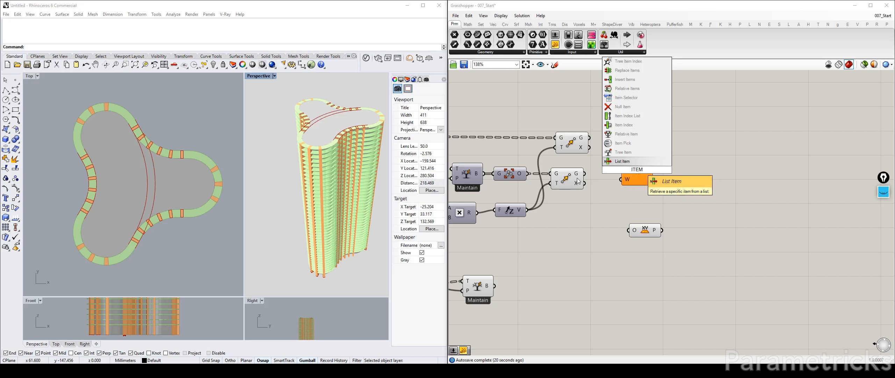
Step: Move the List Item component further to the right, leaving room beside the lower Move component
scroll(577, 177, up, 2)
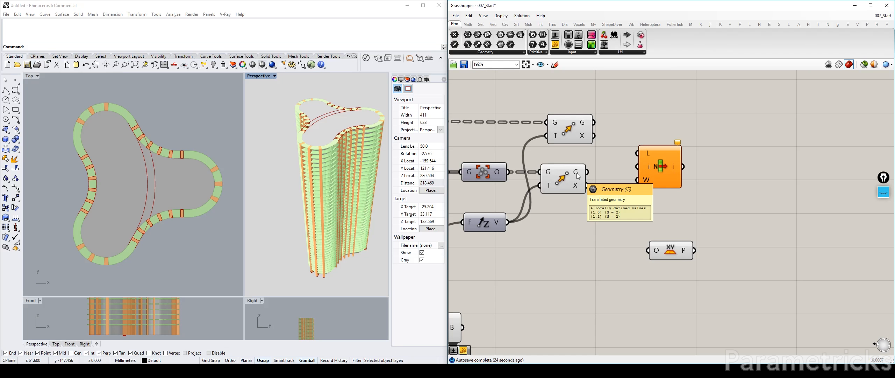
right_drag(578, 176, 494, 182)
drag(577, 171, 641, 165)
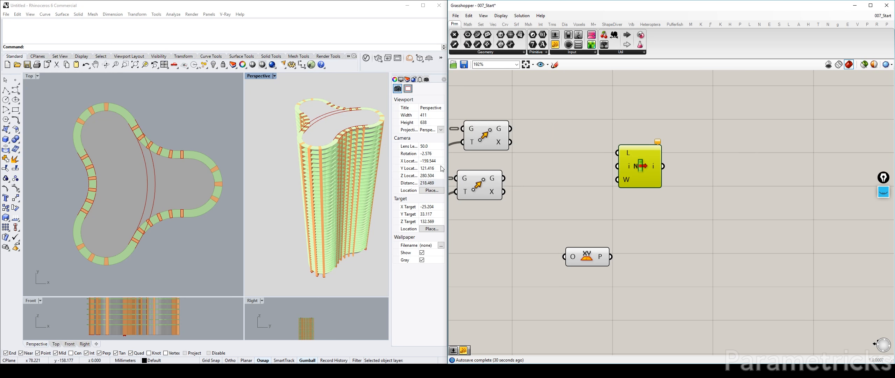
Step: Add an Explode Tree component with one output per branch and feed it with the lower Move component's geometry
double_click(567, 181)
text(EXPLODE)
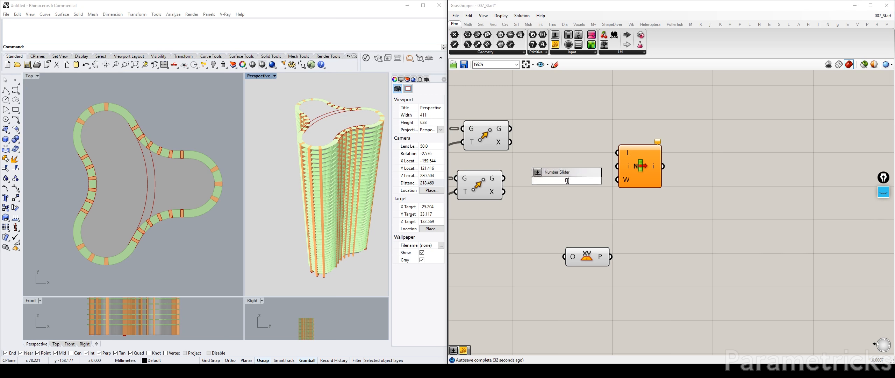
key(Up)
key(Up)
key(Up)
key(Up)
key(Up)
key(Up)
key(Up)
key(Up)
key(Up)
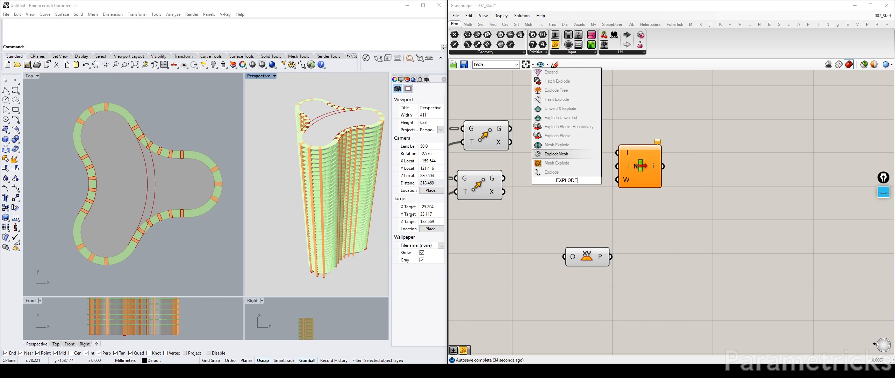
key(Return)
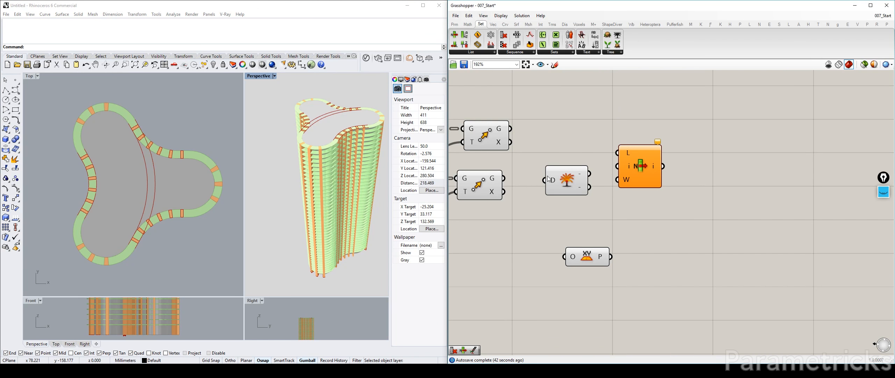
drag(502, 178, 543, 180)
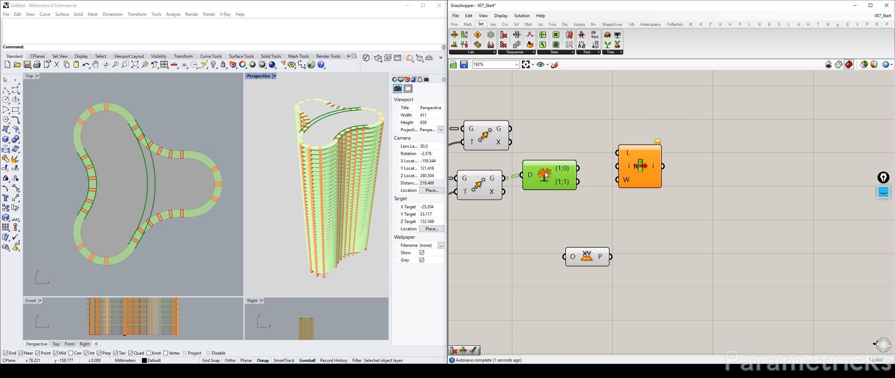
Step: Examine the Explode Tree's branch outputs and its connection to the lower Move component
right_drag(513, 174, 533, 168)
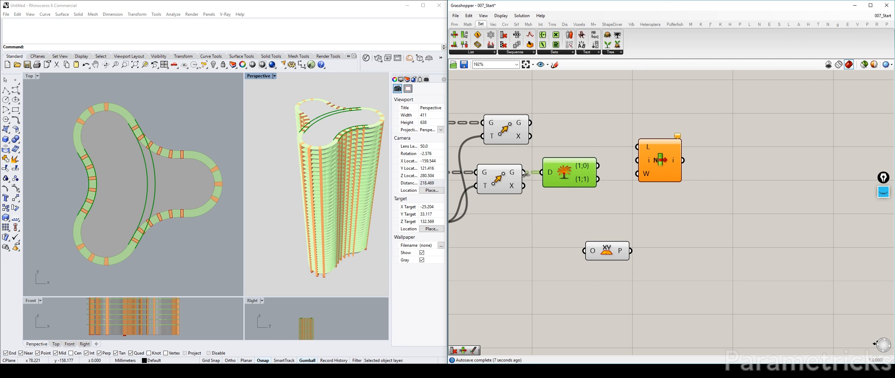
scroll(567, 171, up, 3)
click(581, 119)
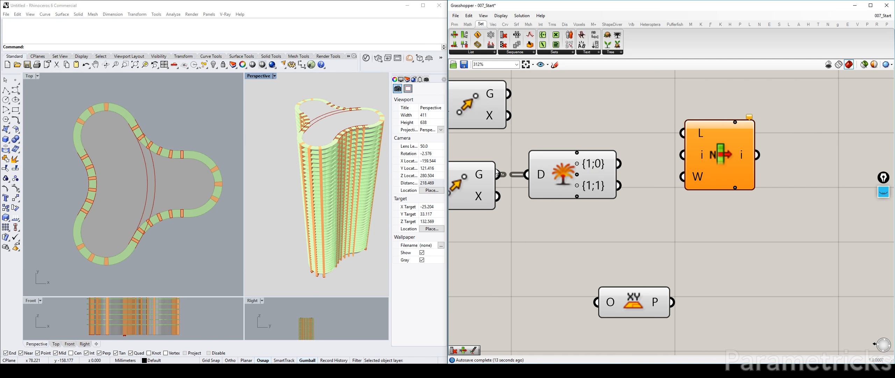
right_click(564, 174)
click(583, 211)
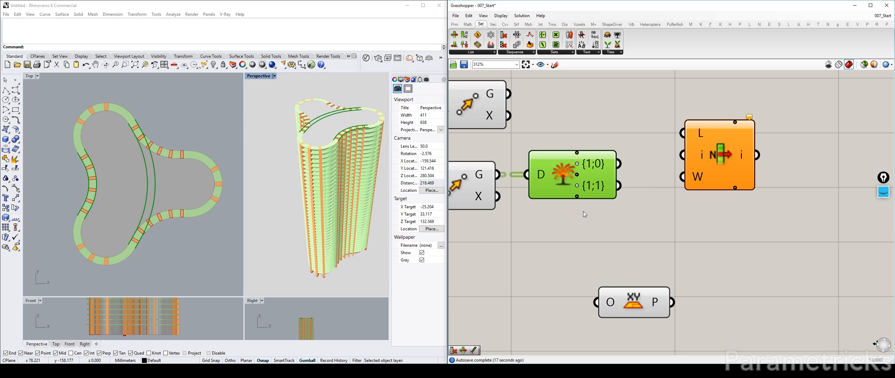
scroll(583, 211, down, 5)
scroll(585, 179, up, 3)
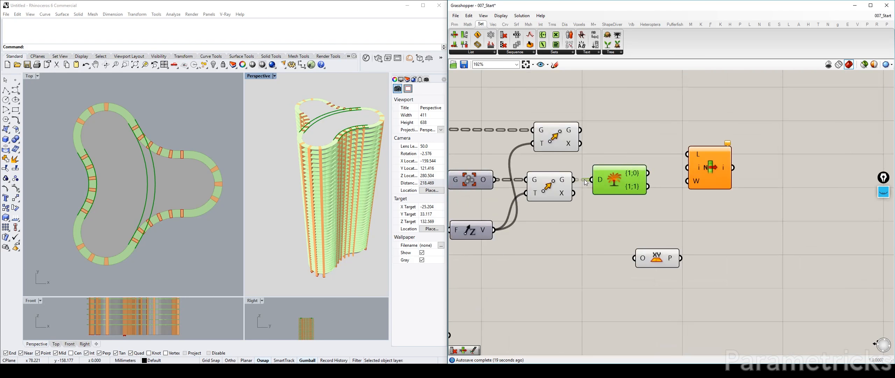
mouse_move(563, 182)
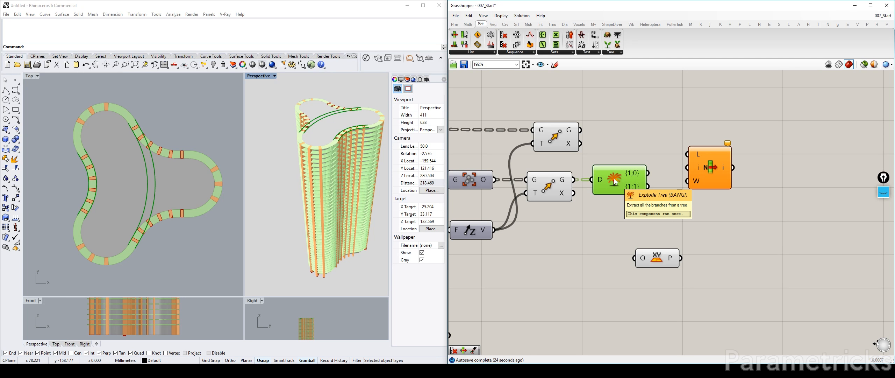
scroll(615, 180, down, 3)
right_drag(616, 180, 607, 274)
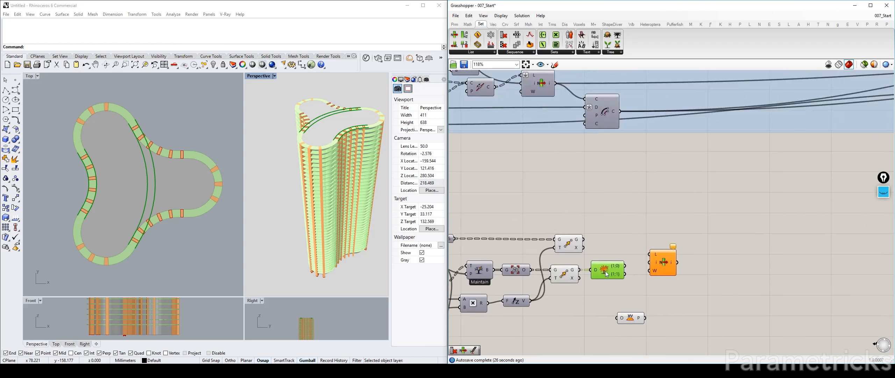
right_drag(610, 332, 593, 161)
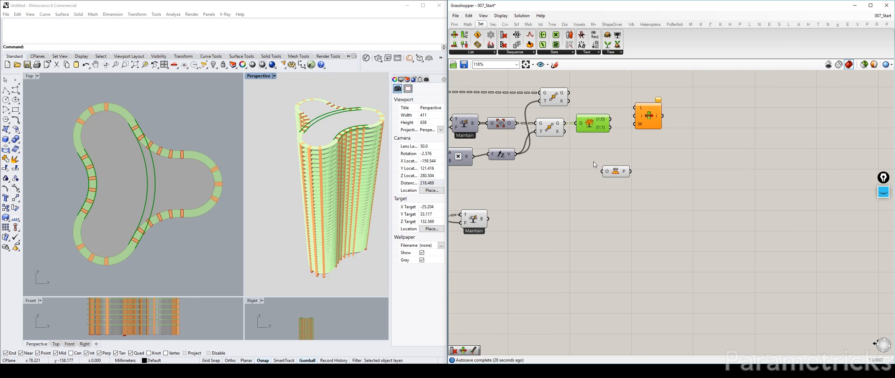
Step: Turn off the preview of the lower Move component
scroll(593, 161, up, 4)
click(542, 184)
key(ctrl+q)
Step: Simplify the lower Move component's geometry output and shift the Explode Tree component slightly to the right
right_drag(657, 164, 598, 159)
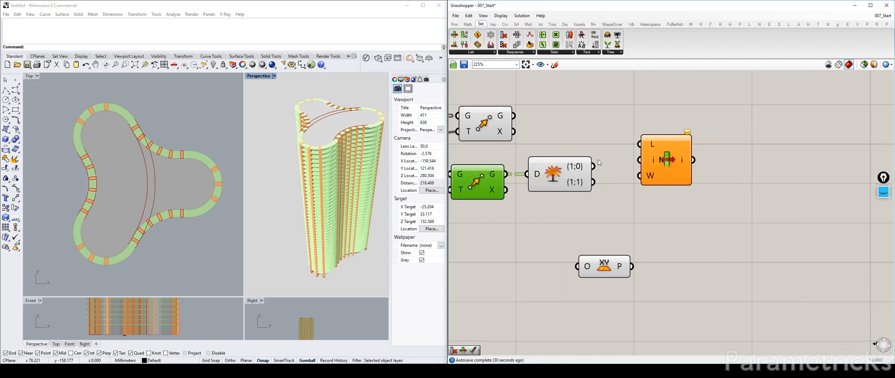
click(573, 172)
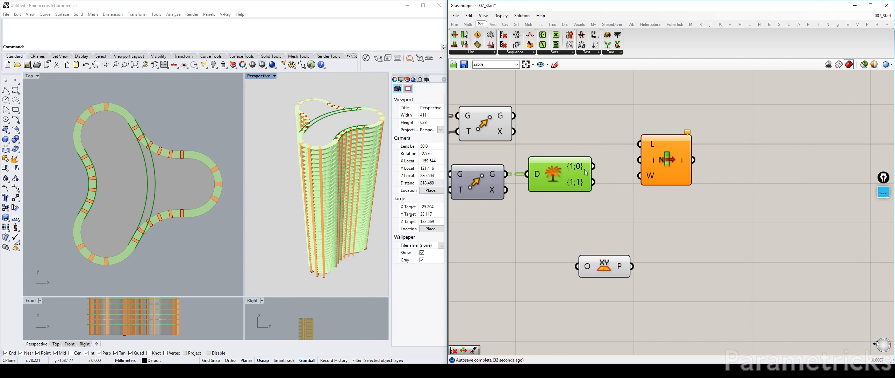
right_click(494, 174)
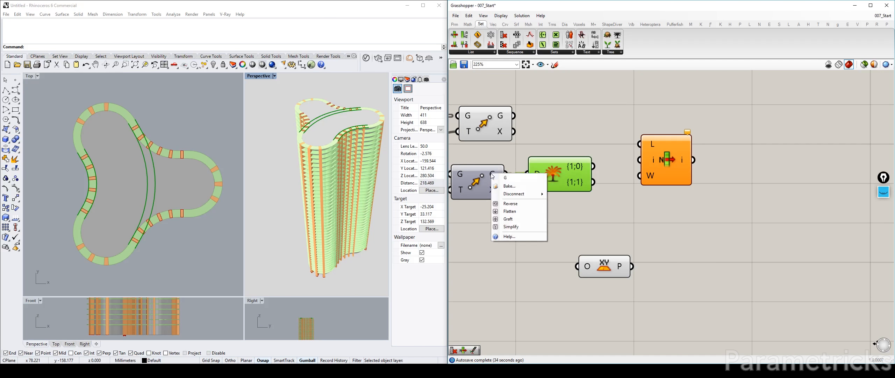
click(510, 227)
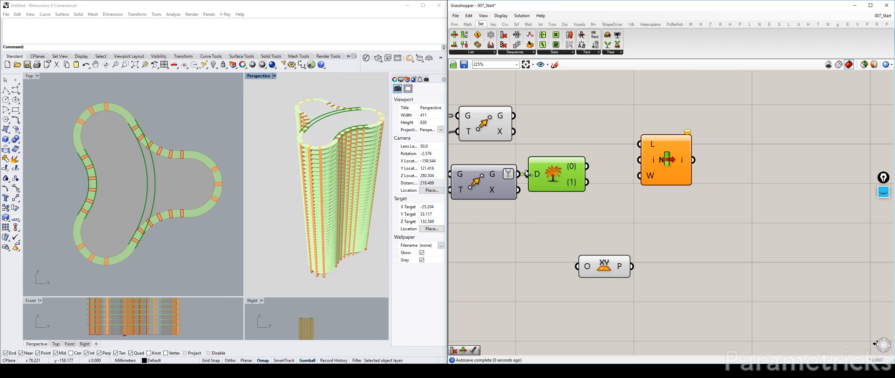
click(601, 153)
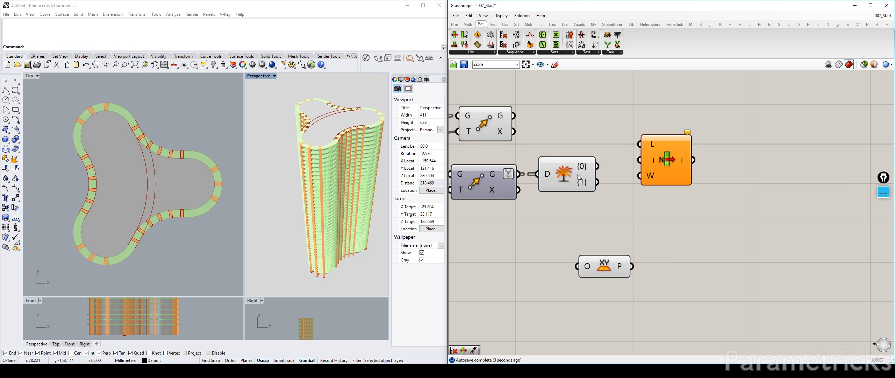
Step: Feed the List Item's list with the Explode Tree's {0} branch, replace it with {1}, and lower the List Item slightly
drag(596, 167, 640, 144)
click(668, 162)
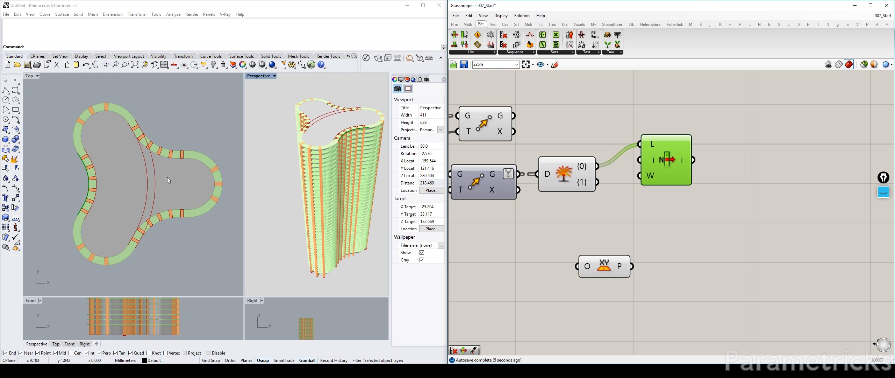
drag(598, 182, 640, 144)
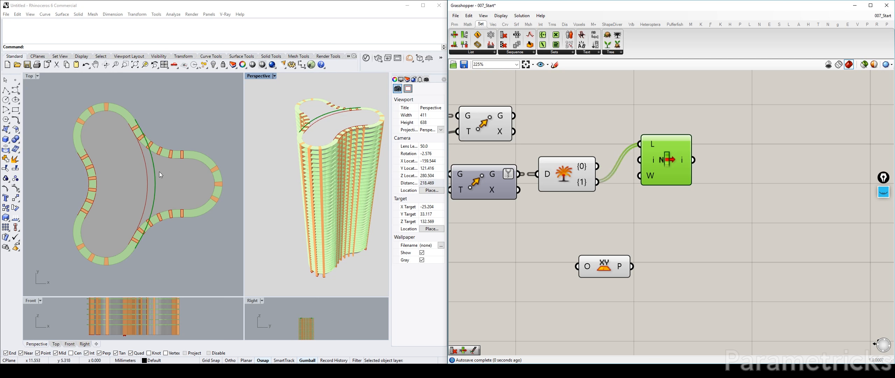
drag(675, 167, 680, 178)
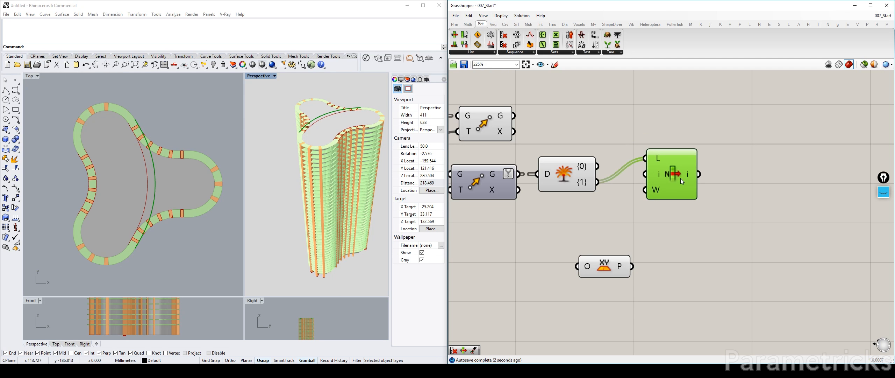
Step: Delete the XY Plane component and move the List Item component slightly lower
click(616, 285)
right_drag(567, 222, 665, 249)
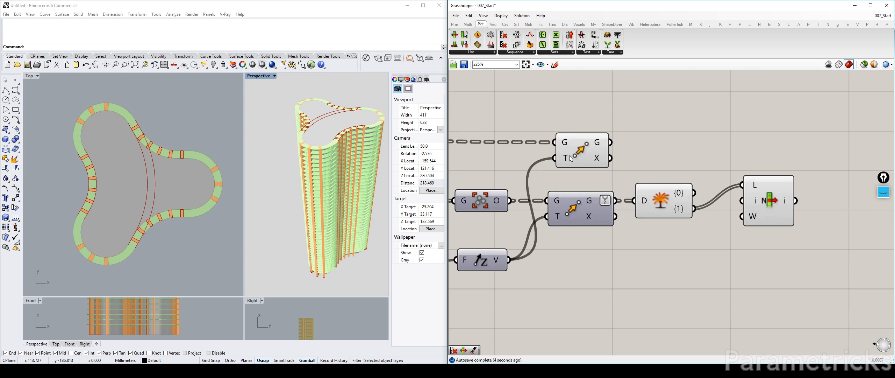
click(589, 146)
right_drag(658, 124, 594, 119)
click(551, 122)
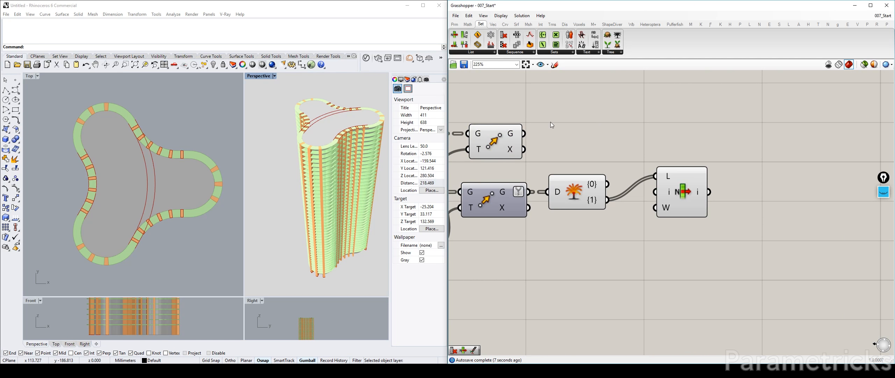
drag(676, 180, 678, 194)
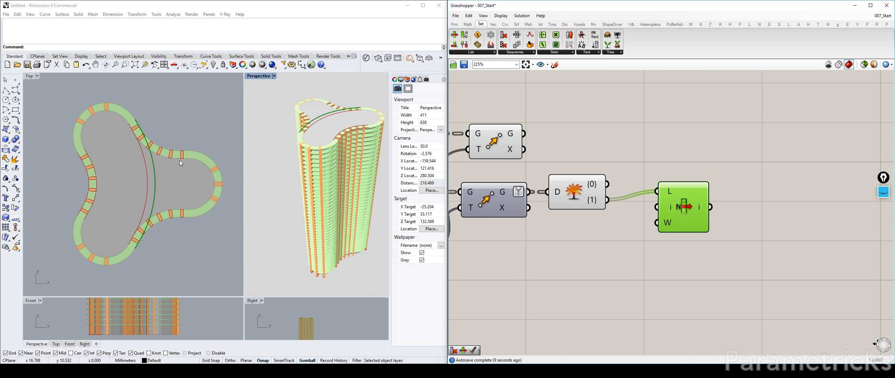
Step: Examine how the arcs meet the secondary columns around the right lobe in Rhino's Top view
scroll(78, 155, up, 4)
right_drag(115, 177, 108, 163)
scroll(87, 163, up, 4)
scroll(101, 158, down, 2)
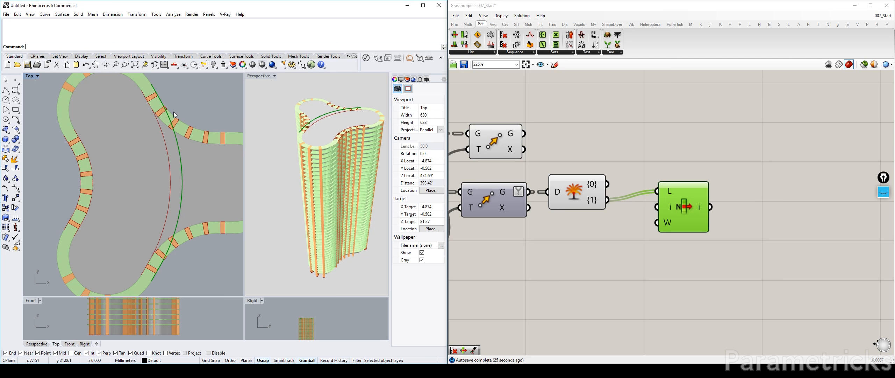
right_drag(183, 194, 145, 183)
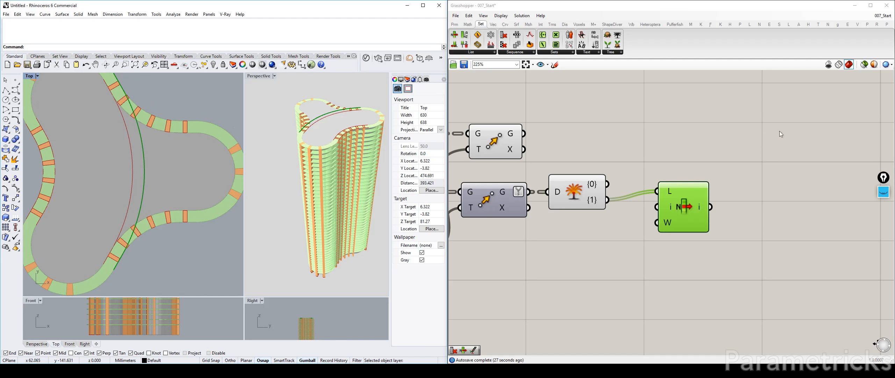
Step: Mark the end columns, column rows and arcs in the Top view with blue pen strokes, and clear the marks
click(883, 194)
click(885, 214)
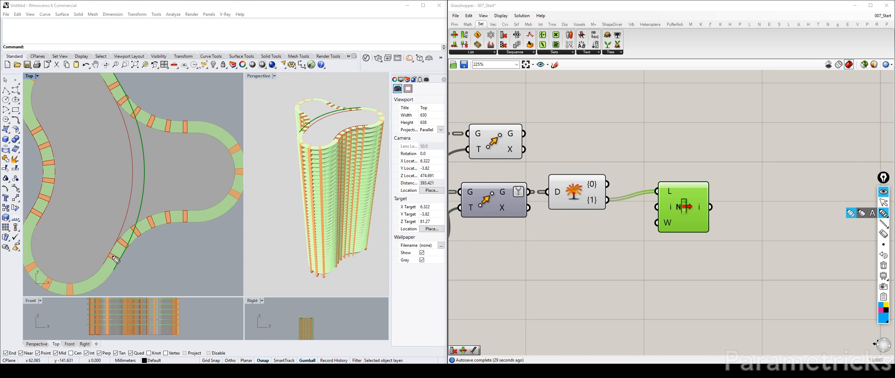
mouse_move(115, 246)
mouse_down()
mouse_move(105, 261)
mouse_move(124, 250)
mouse_up()
drag(121, 81, 192, 131)
drag(121, 237, 197, 212)
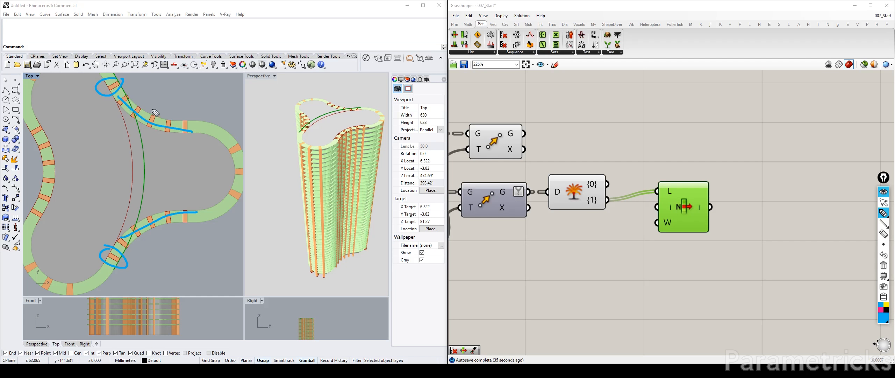
drag(123, 116, 130, 202)
drag(141, 141, 145, 169)
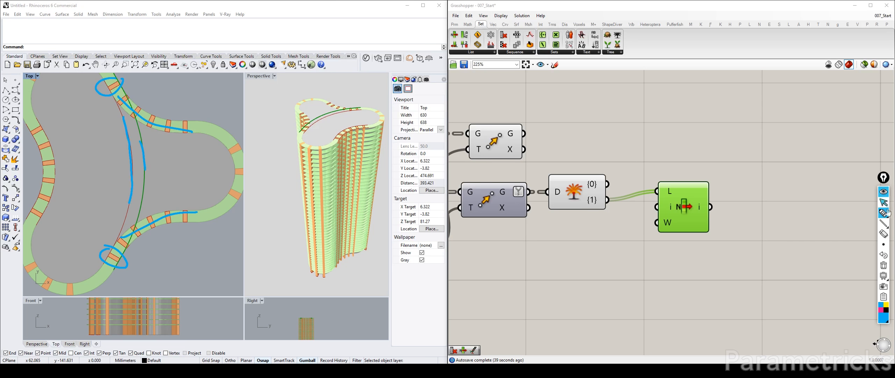
click(884, 266)
click(884, 202)
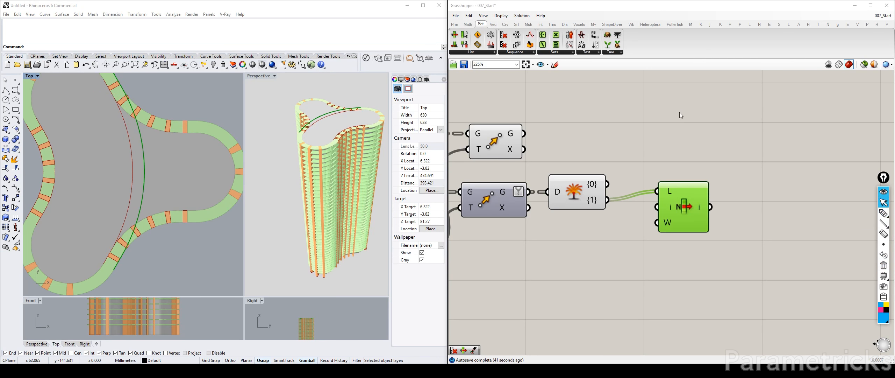
Step: Reconnect the List Item's list input to the Explode Tree's {0} branch and raise the List Item closer to its level
right_drag(110, 129, 127, 148)
scroll(122, 135, down, 4)
scroll(123, 142, up, 2)
click(595, 137)
drag(689, 209, 691, 213)
click(577, 196)
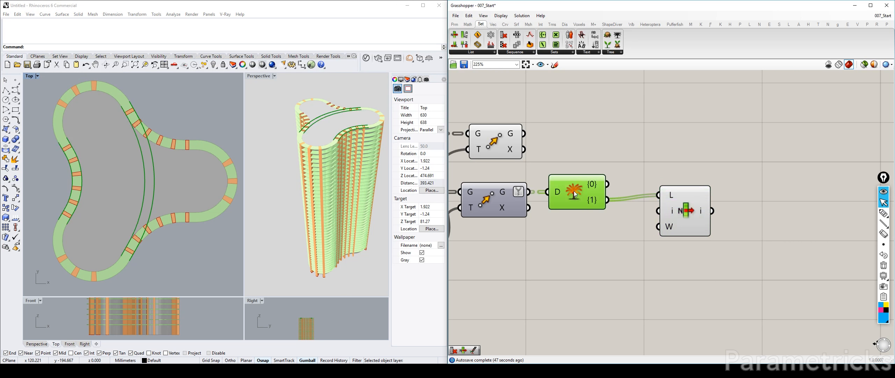
drag(608, 184, 658, 195)
drag(684, 234, 683, 204)
Step: Add a +1 output to the List Item component
scroll(682, 205, up, 3)
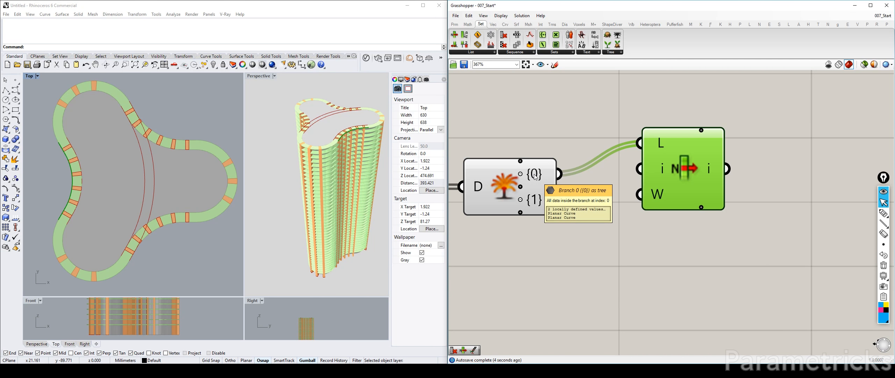
click(702, 207)
scroll(703, 209, down, 2)
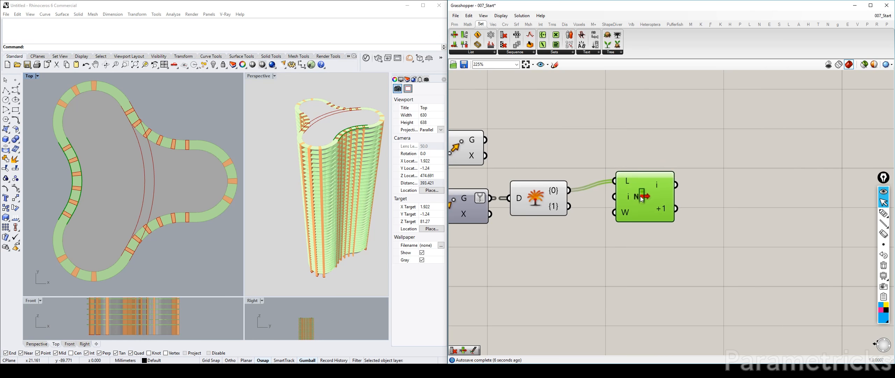
Step: Add a Tween Curve component and place it beside the List Item component
scroll(650, 214, up, 2)
double_click(633, 91)
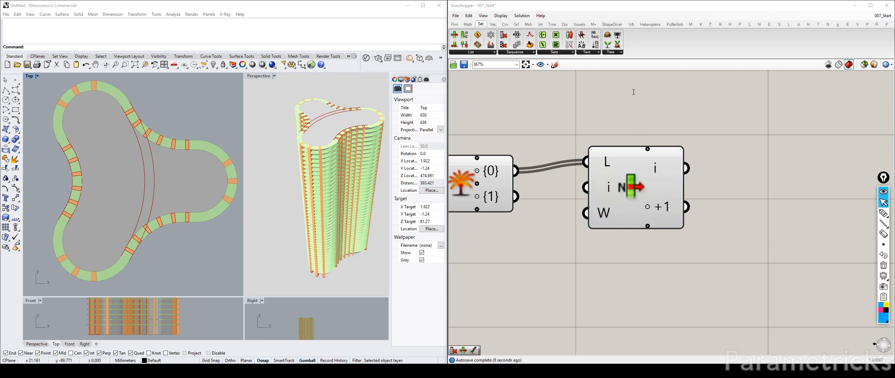
text(TRWEE)
click(630, 92)
key(BackSpace)
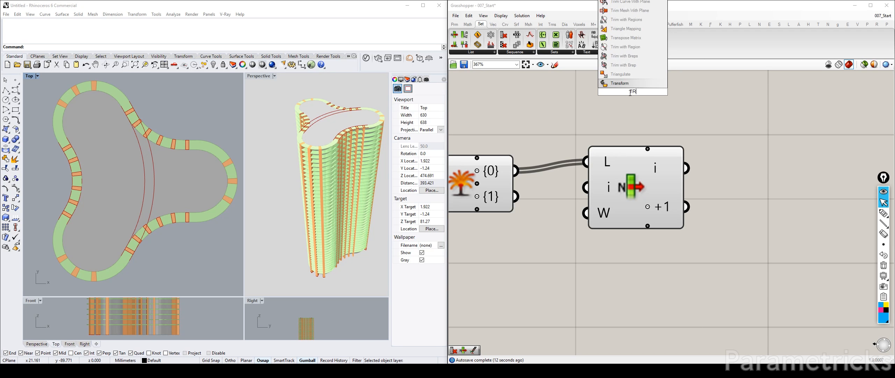
click(638, 86)
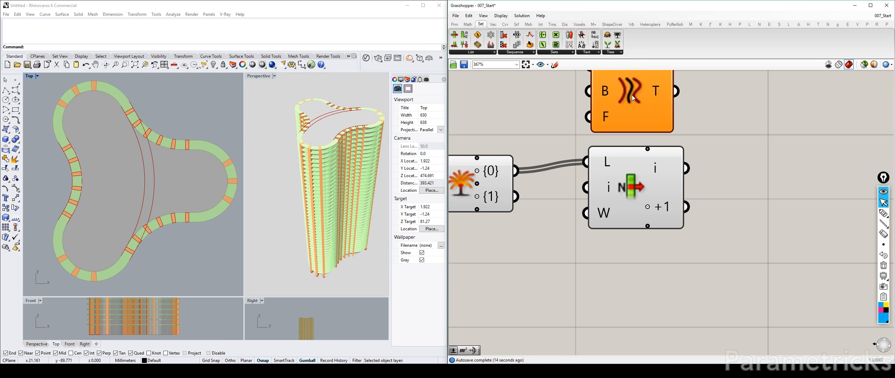
scroll(581, 154, down, 3)
drag(616, 120, 686, 168)
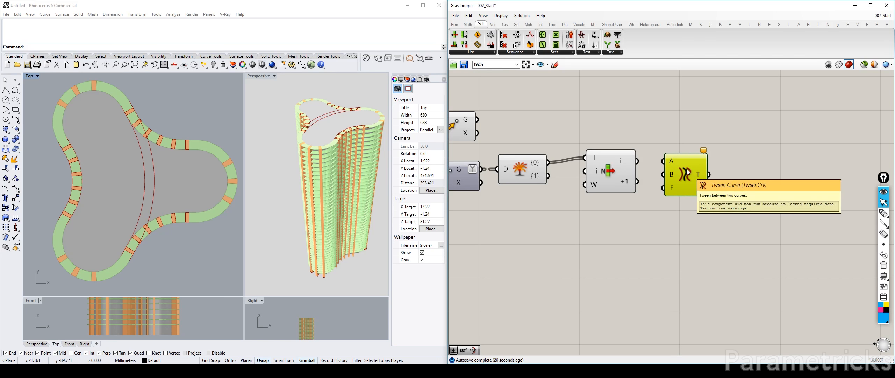
Step: Connect the List Item's i output to the Tween Curve's A input and its +1 output to the B input
scroll(688, 172, up, 4)
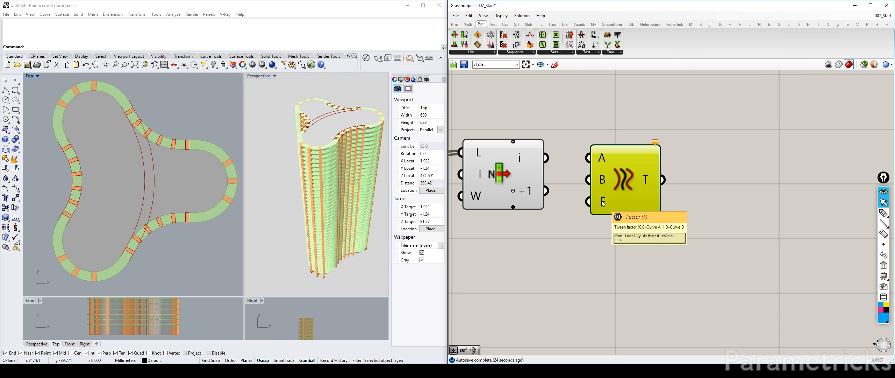
mouse_move(603, 201)
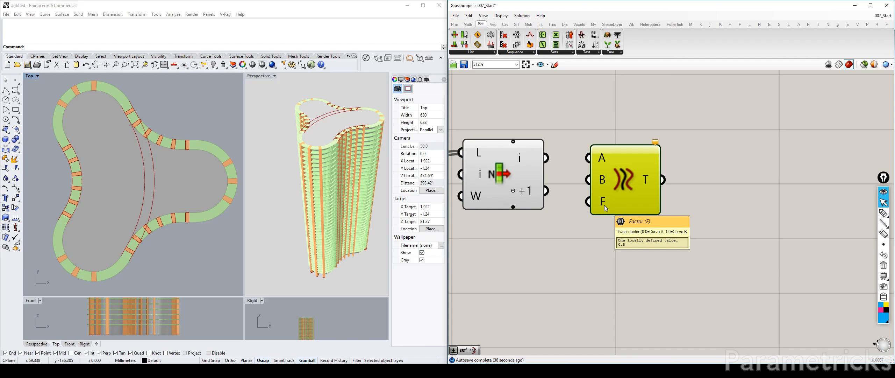
drag(588, 158, 547, 157)
drag(546, 191, 589, 180)
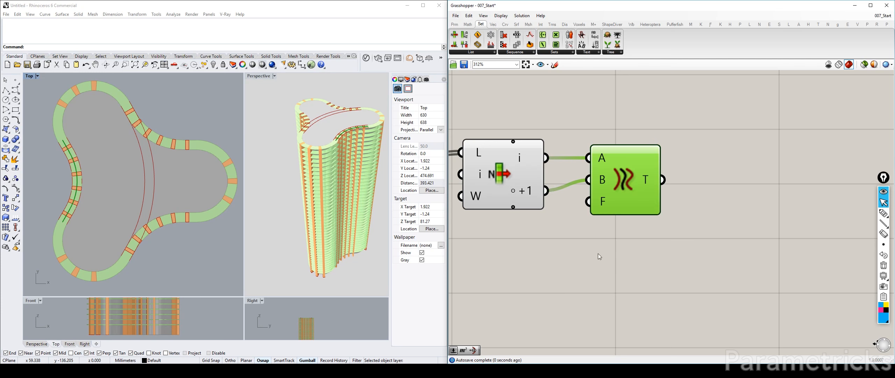
scroll(92, 118, up, 4)
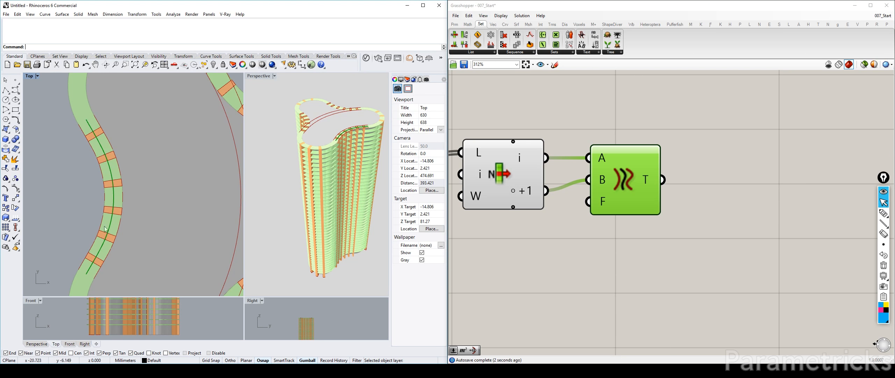
Step: Try a 0.45 number slider as the Tween Curve's factor, and delete the slider
click(614, 113)
double_click(614, 113)
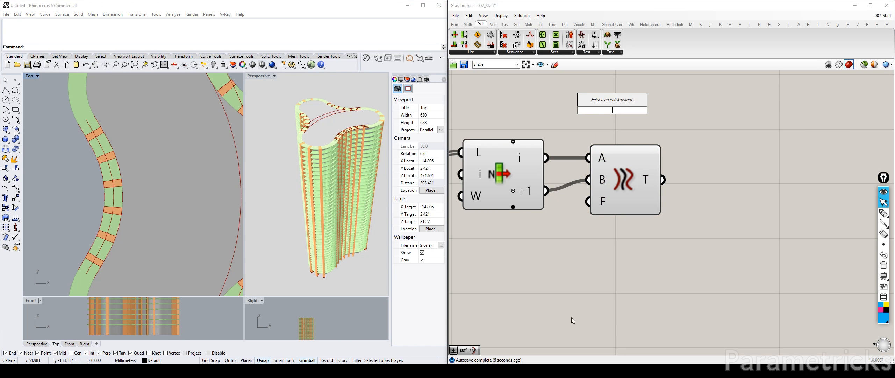
double_click(555, 289)
text(0)
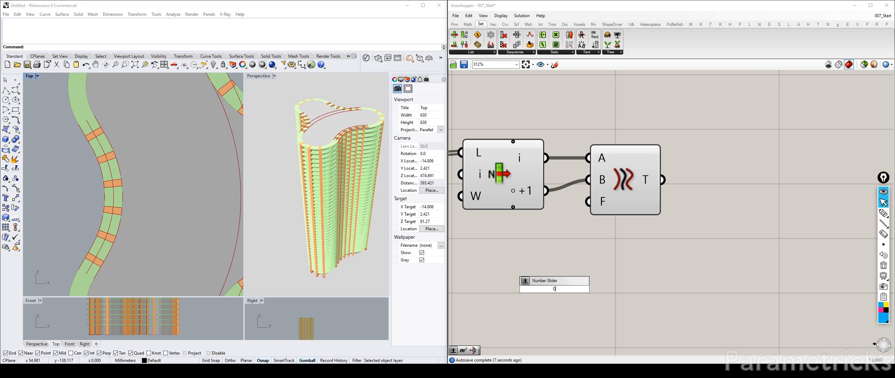
text(.45)
key(Return)
drag(647, 288, 588, 201)
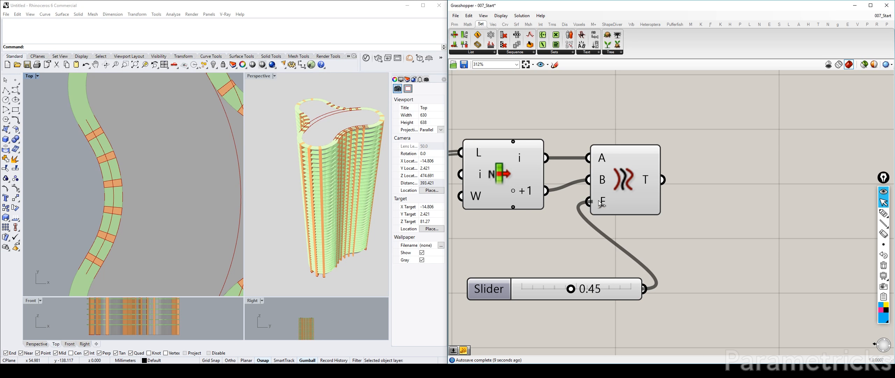
drag(586, 294, 625, 295)
key(Delete)
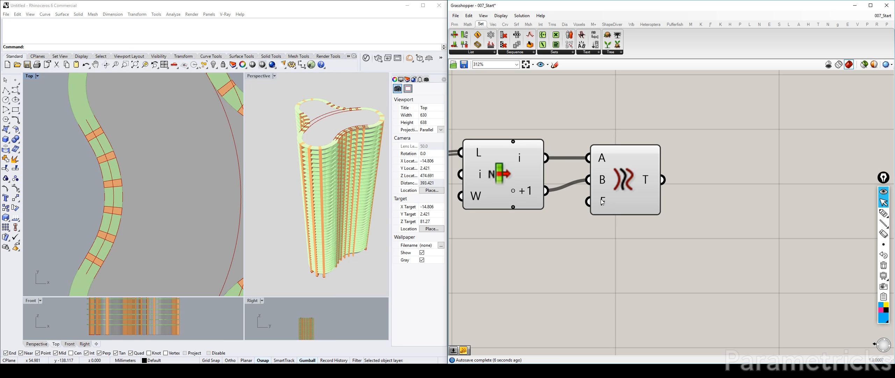
Step: Circle the inner-curve column row and the two end columns in Rhino's Top view with the pink pen, and clear the marks
scroll(602, 202, down, 5)
scroll(124, 158, down, 3)
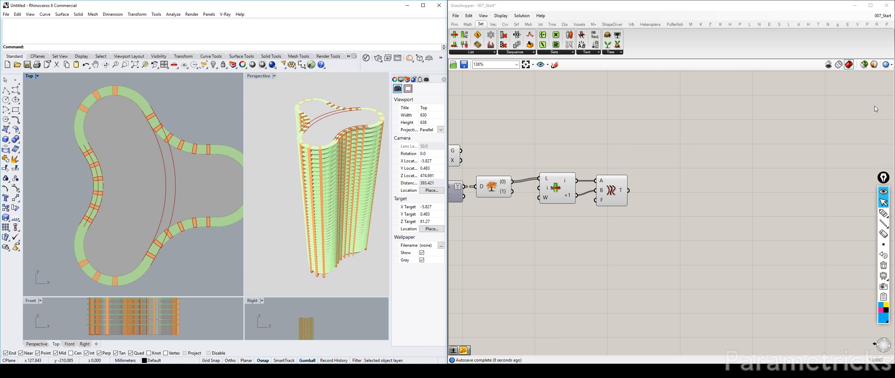
click(883, 213)
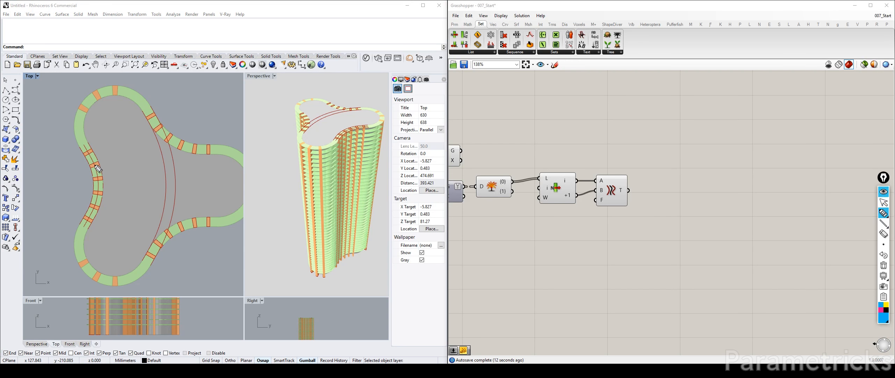
mouse_move(881, 284)
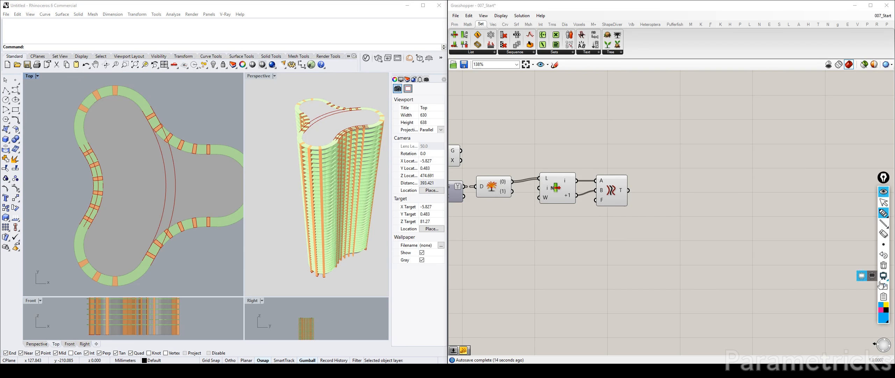
click(881, 310)
click(87, 153)
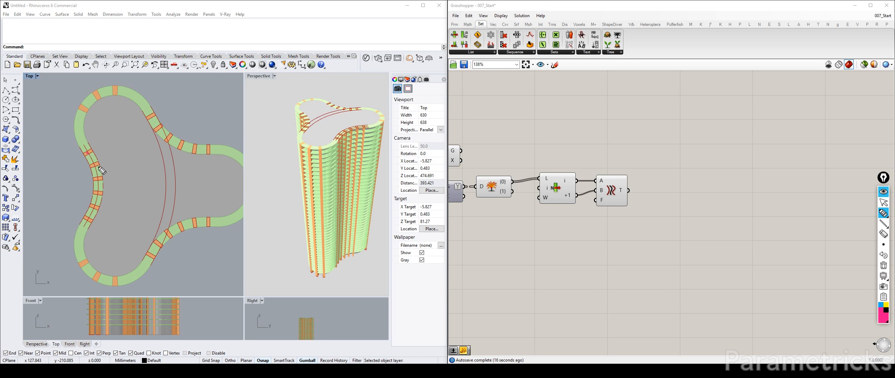
click(97, 179)
click(96, 192)
click(94, 206)
click(88, 220)
click(151, 257)
click(151, 116)
mouse_move(75, 138)
mouse_down()
mouse_move(79, 242)
mouse_move(90, 144)
mouse_up()
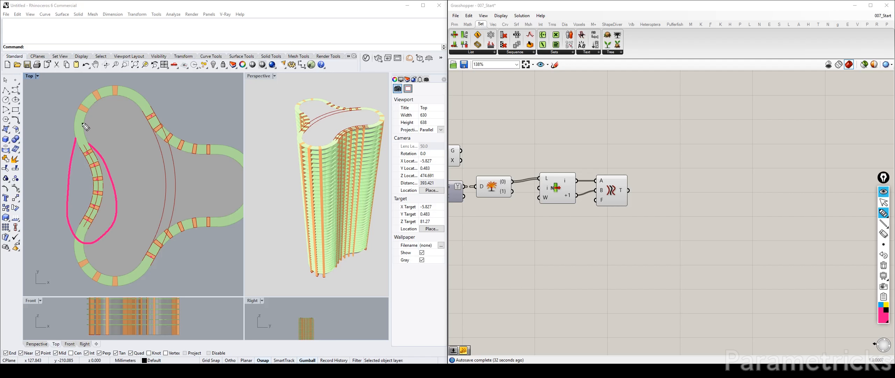
drag(155, 97, 159, 111)
drag(147, 245, 167, 262)
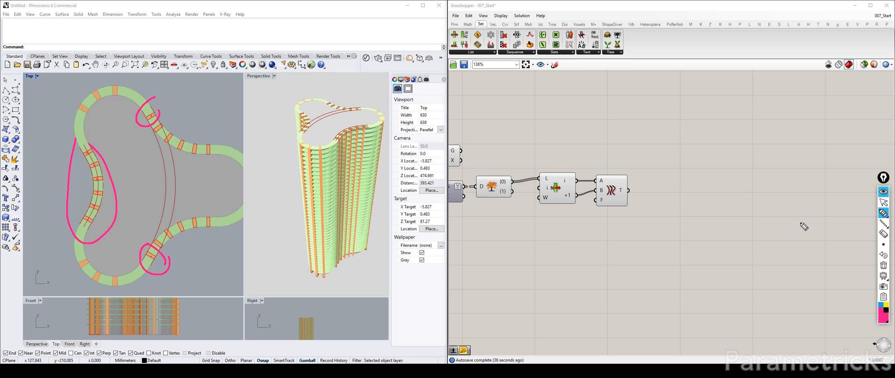
click(884, 265)
click(884, 202)
scroll(629, 182, up, 3)
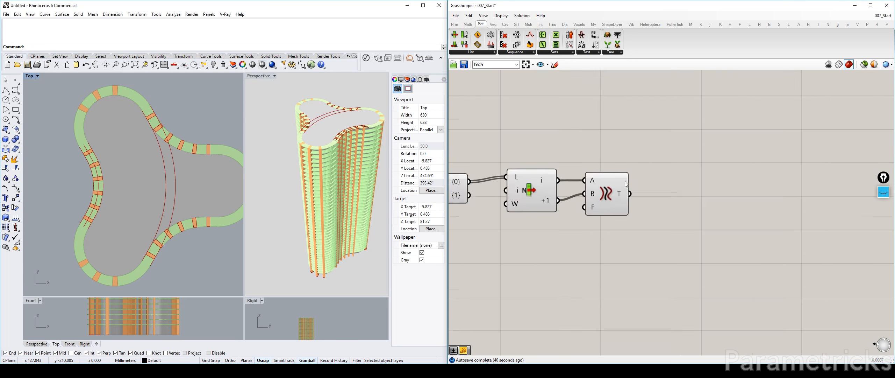
double_click(677, 185)
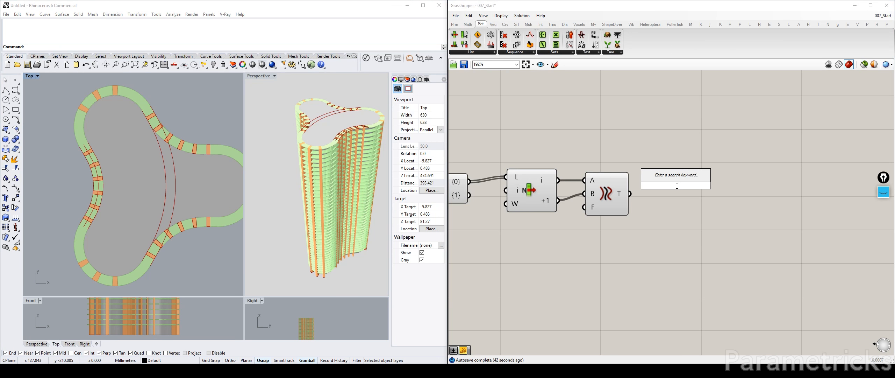
click(680, 151)
Step: Highlight the upper Move component's columns in the Rhino viewports, and clear the selection
scroll(680, 151, down, 2)
right_drag(522, 109, 641, 114)
scroll(612, 136, up, 3)
click(562, 162)
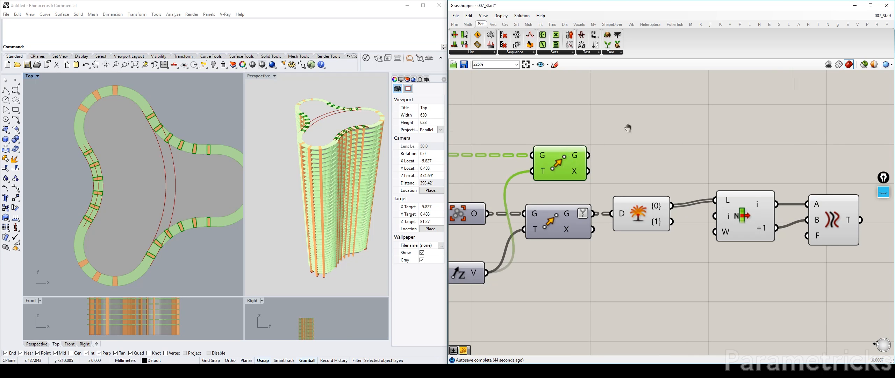
right_drag(579, 138, 505, 112)
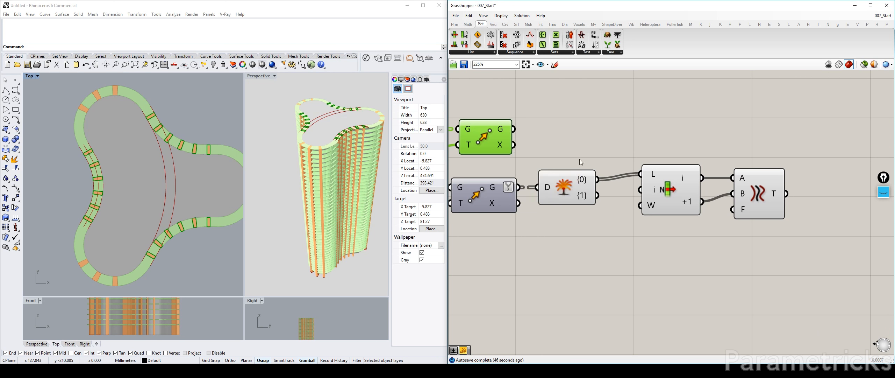
click(609, 106)
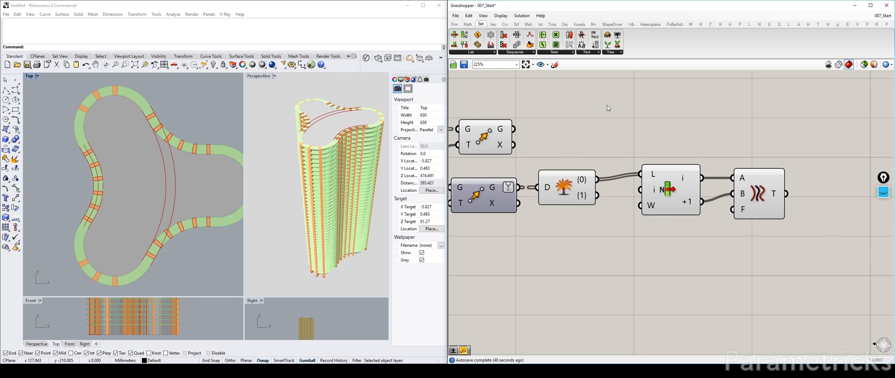
Step: Add an Area component fed by the upper Move's geometry output, and turn off the Move's preview
double_click(607, 105)
text(AREA)
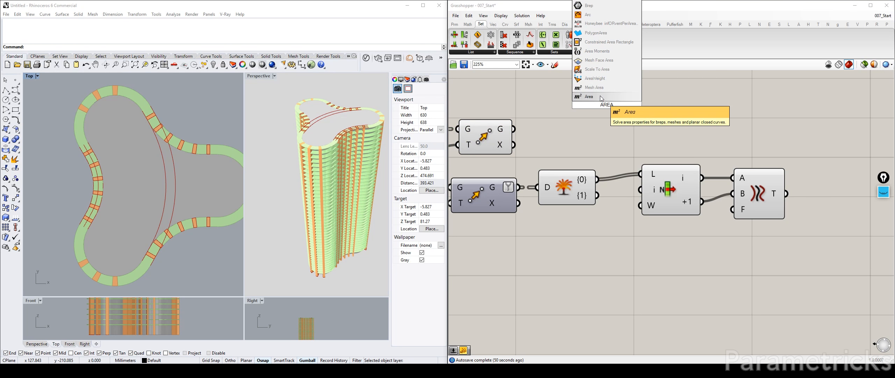
click(589, 97)
drag(554, 105, 644, 102)
key(ctrl+Left)
click(666, 114)
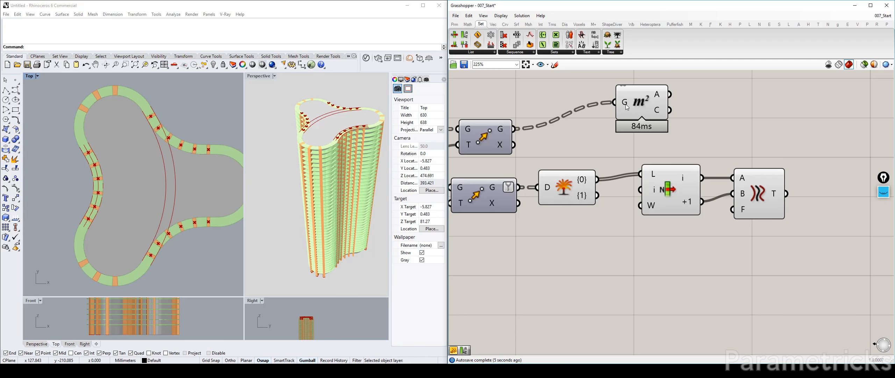
Step: Try a Polygon Center component on the upper Move's geometry, check its error message, and delete the component
double_click(578, 86)
text(CENTER)
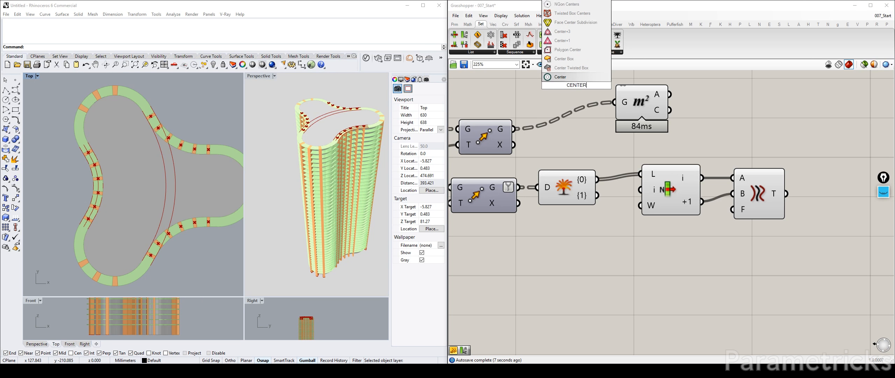
click(566, 49)
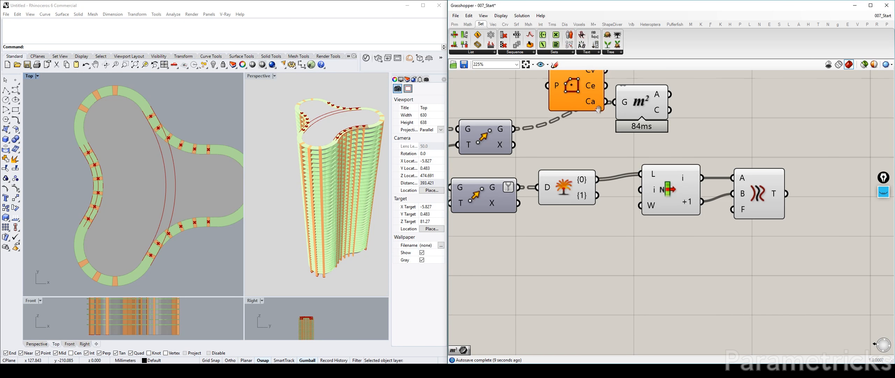
drag(567, 119, 560, 140)
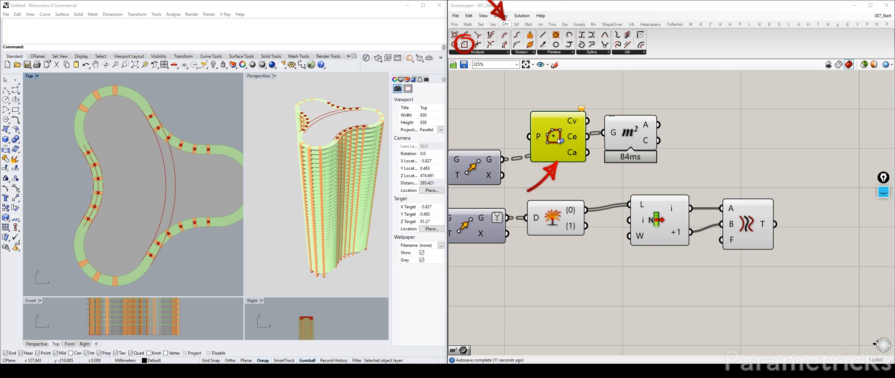
click(505, 24)
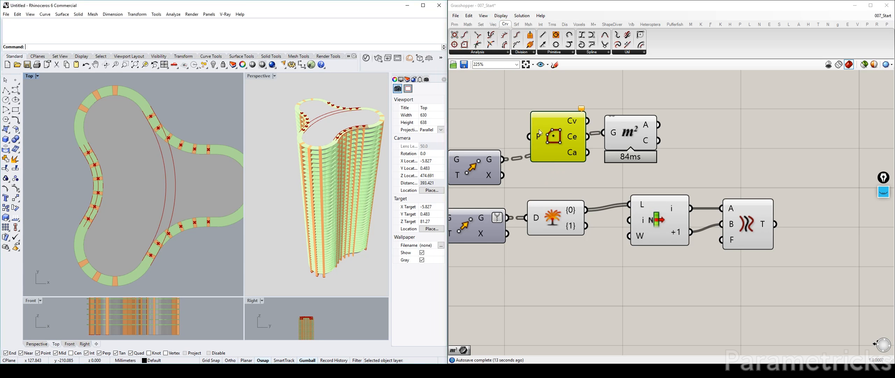
drag(503, 159, 528, 136)
click(559, 139)
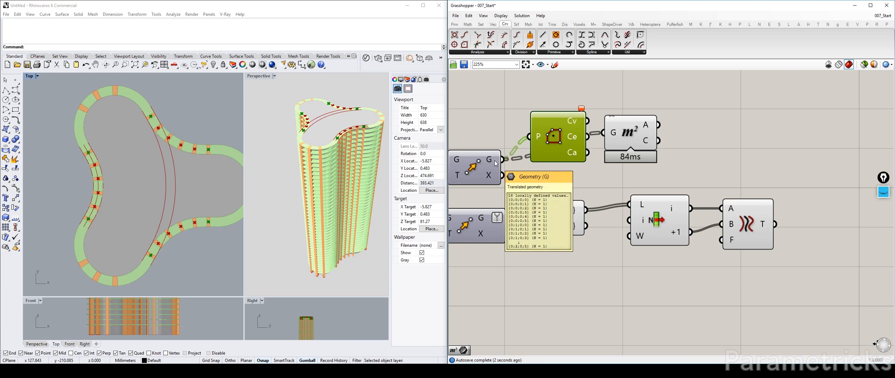
drag(553, 127, 561, 131)
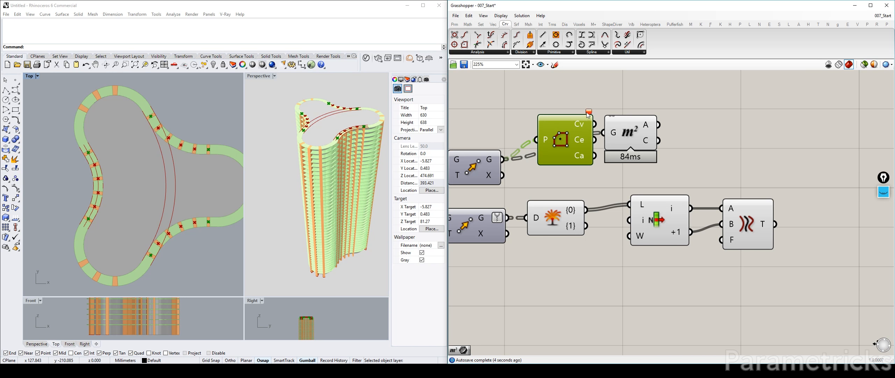
mouse_move(590, 113)
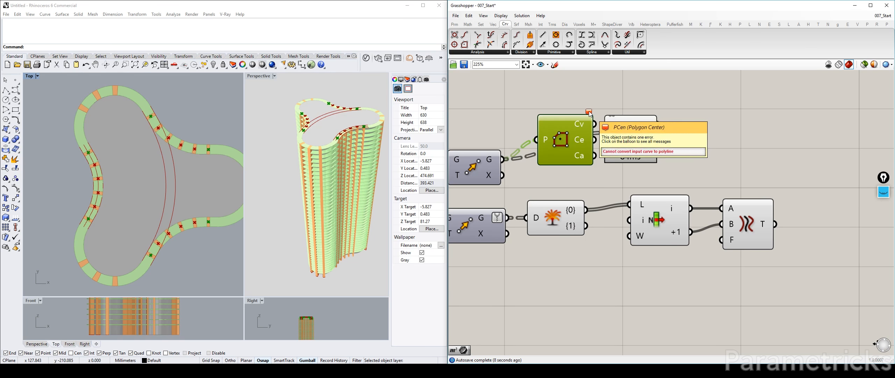
drag(563, 140, 545, 120)
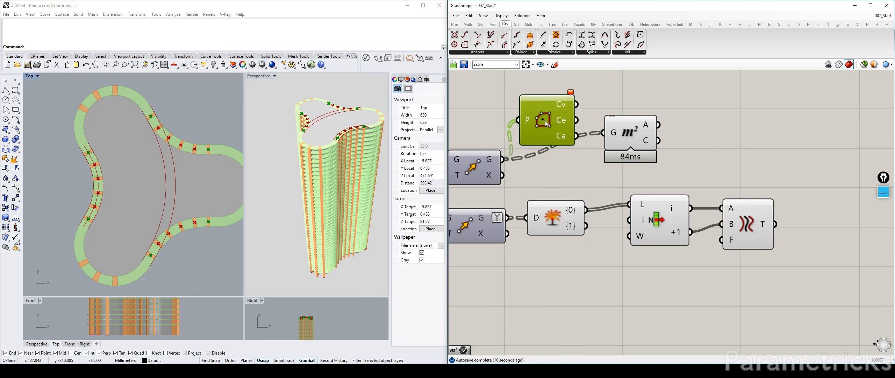
key(Delete)
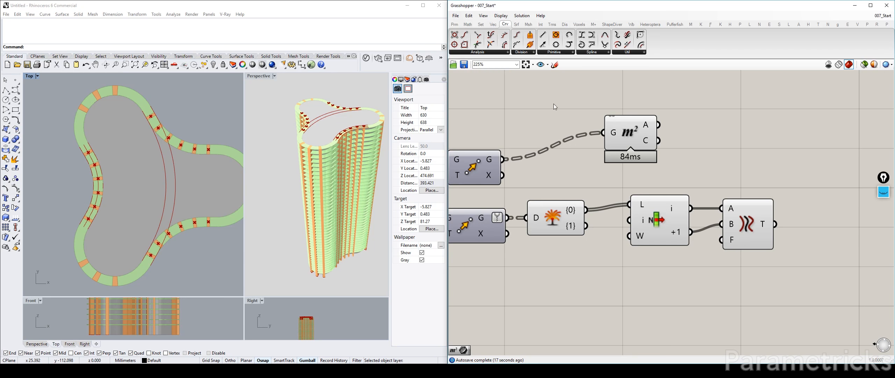
Step: Move the Area component next to the upper Move component, above the Explode Tree
drag(627, 126, 555, 154)
click(646, 124)
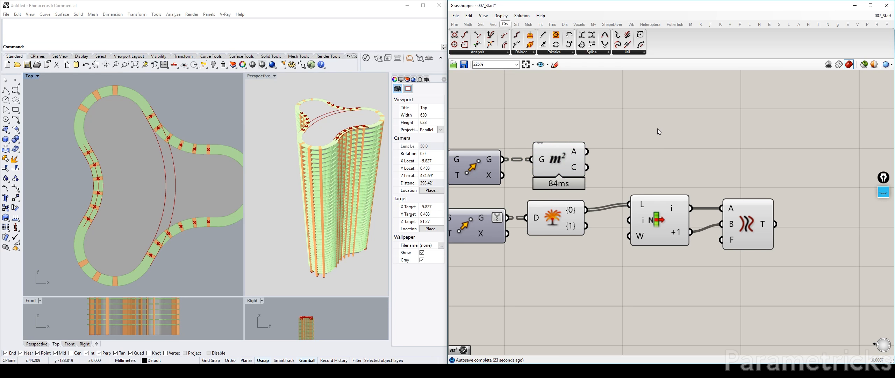
Step: Save the definition, and add a Curve Closest Point component with the Area's centroid output wired to its point input
key(ctrl+s)
right_drag(657, 129, 622, 114)
double_click(616, 130)
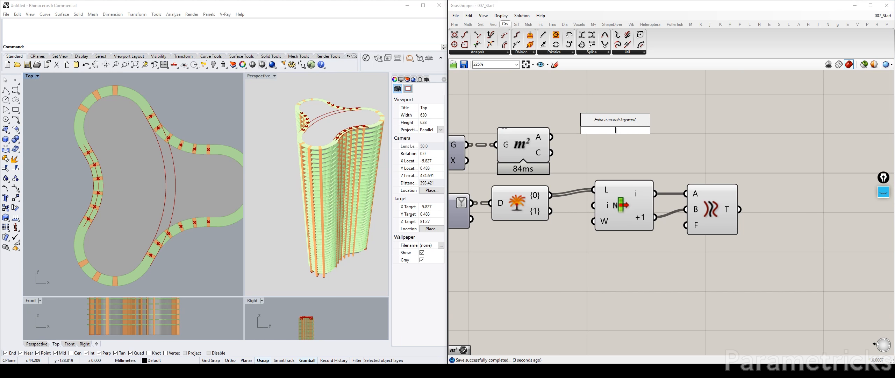
text(POINT CLO)
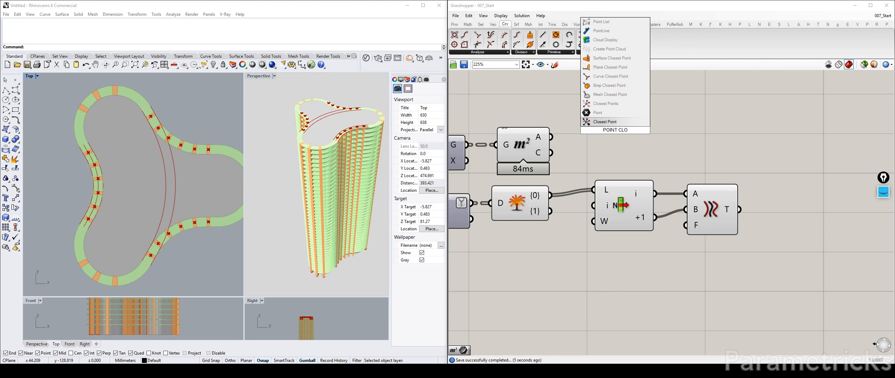
key(Up)
key(Up)
key(Up)
key(Up)
key(Up)
key(Return)
drag(615, 132, 713, 131)
drag(552, 152, 774, 162)
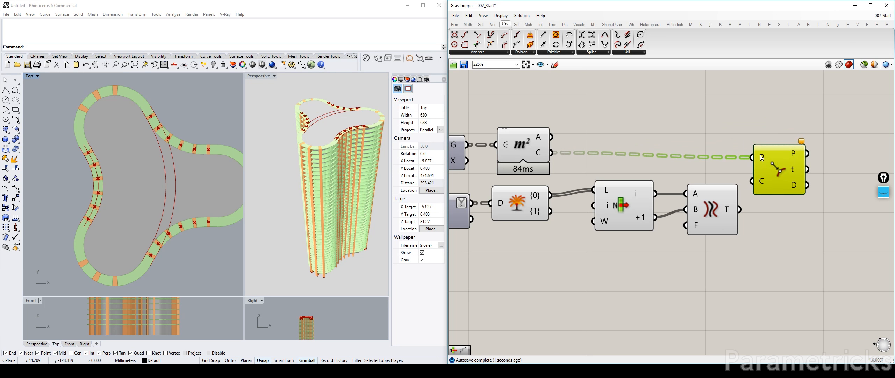
Step: Flatten the Curve Closest Point's point input, and feed the tween curve into its curve input
right_click(761, 155)
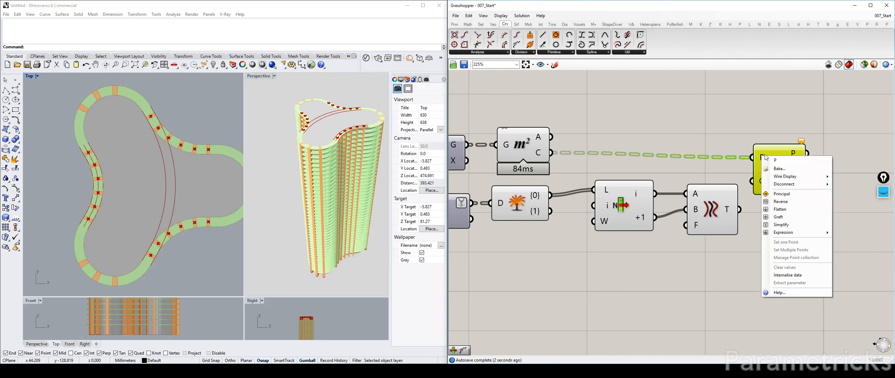
click(789, 212)
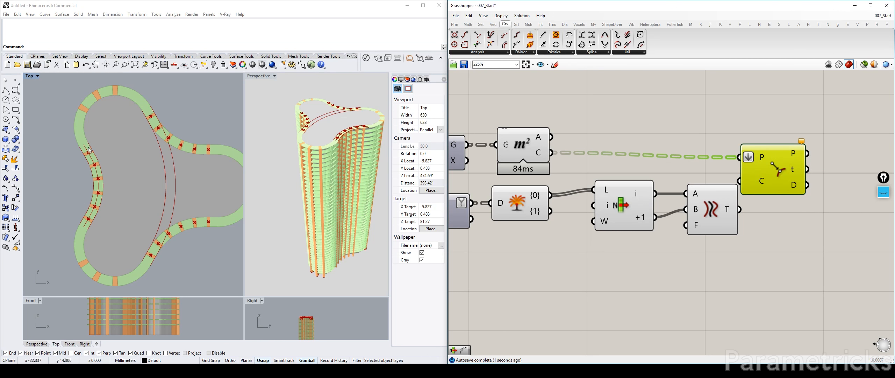
drag(747, 184, 767, 195)
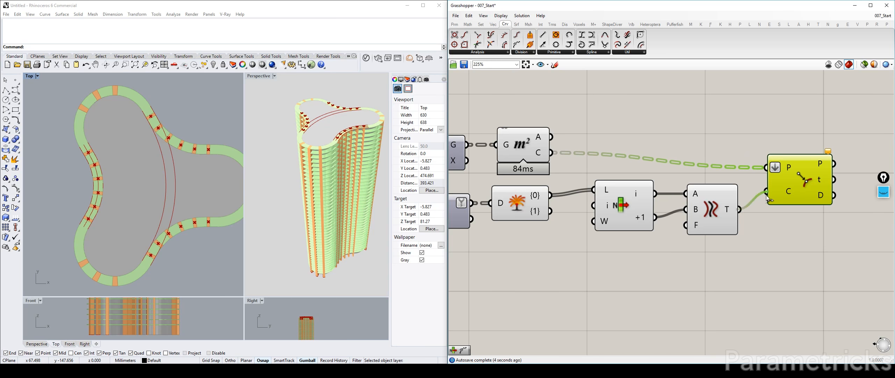
Step: Add an Evaluate component beside the Curve Closest Point
right_drag(823, 238, 700, 222)
double_click(701, 222)
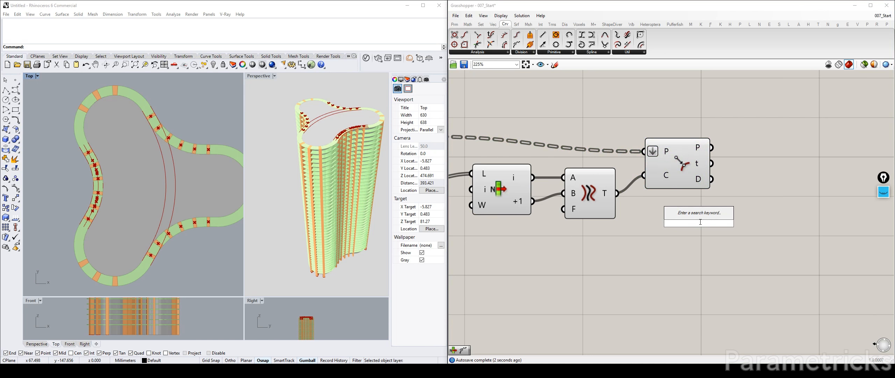
text(evaluate)
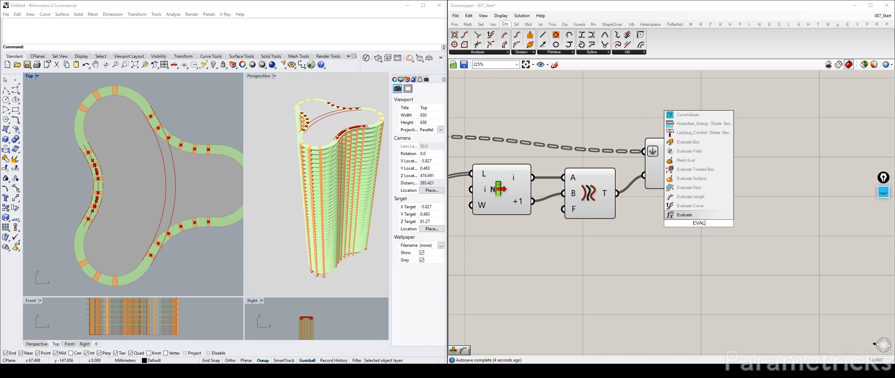
click(695, 224)
Step: Examine the Curve Closest Point's distance values in an enlarged temporary panel, and delete that panel
right_drag(709, 233, 588, 203)
double_click(660, 224)
text(//)
key(Return)
drag(559, 191, 629, 216)
drag(582, 165, 588, 232)
right_drag(668, 238, 664, 205)
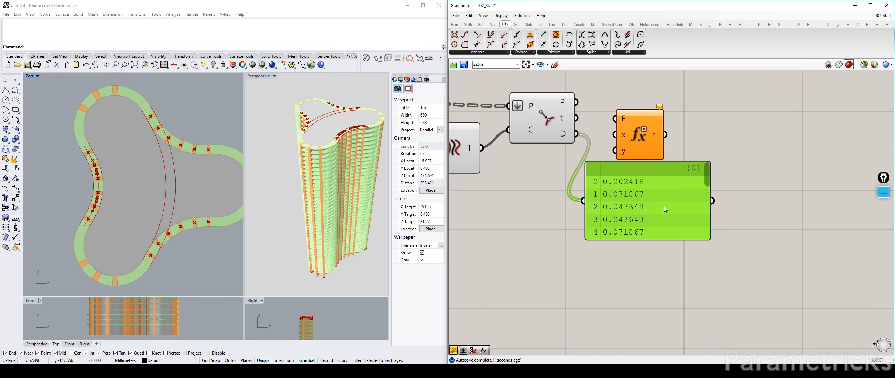
drag(664, 205, 679, 165)
drag(671, 198, 673, 317)
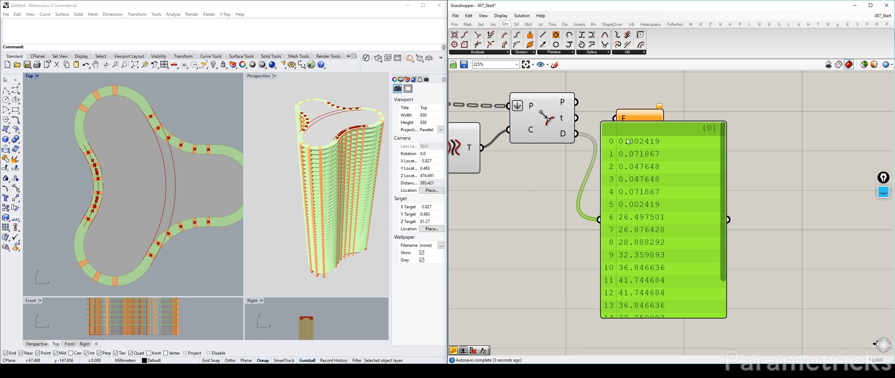
drag(725, 138, 708, 193)
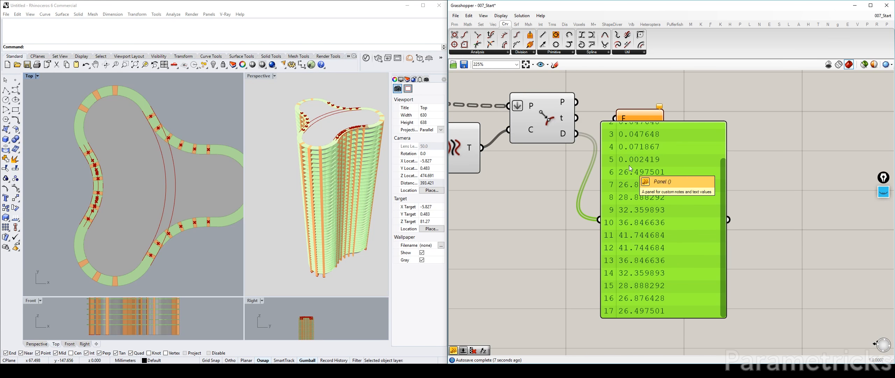
drag(646, 224, 647, 222)
key(Delete)
Step: Place the Evaluate component to the right of the Curve Closest Point, and feed the distance output into its x input
right_drag(580, 145, 626, 192)
scroll(627, 191, up, 1)
drag(623, 179, 668, 180)
drag(588, 164, 576, 166)
Step: Add a panel containing the expression "if(x<0.1, true, false)" above the Curve Closest Point, and shrink it to one line
double_click(643, 125)
text(//)
key(Return)
right_drag(639, 133, 644, 190)
drag(640, 198, 585, 154)
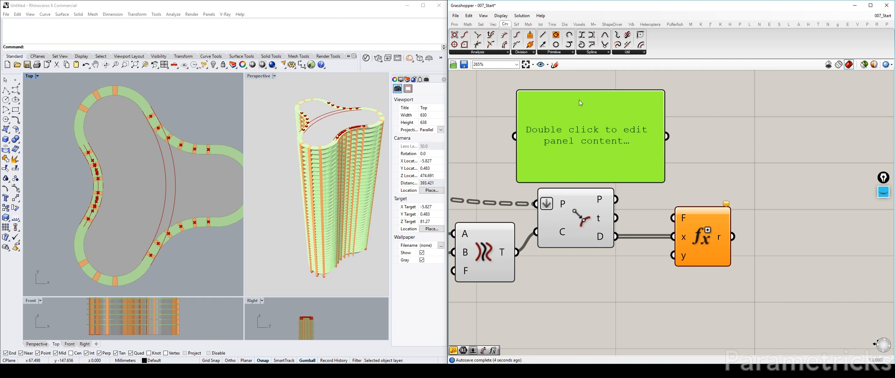
double_click(564, 124)
text(IF)
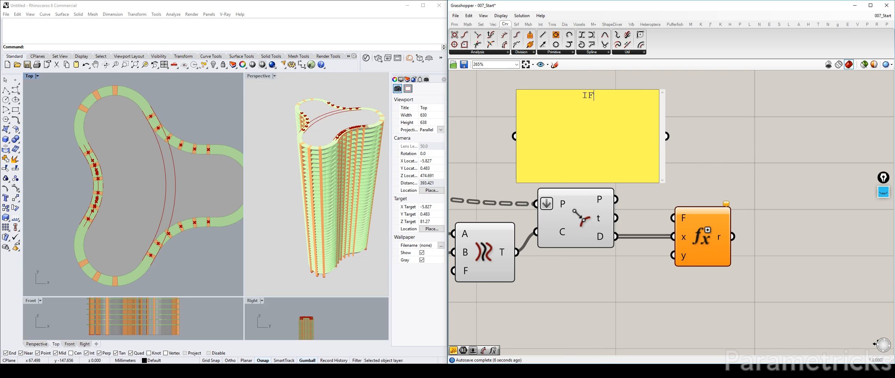
text((x<0.1)
text(, true, fal)
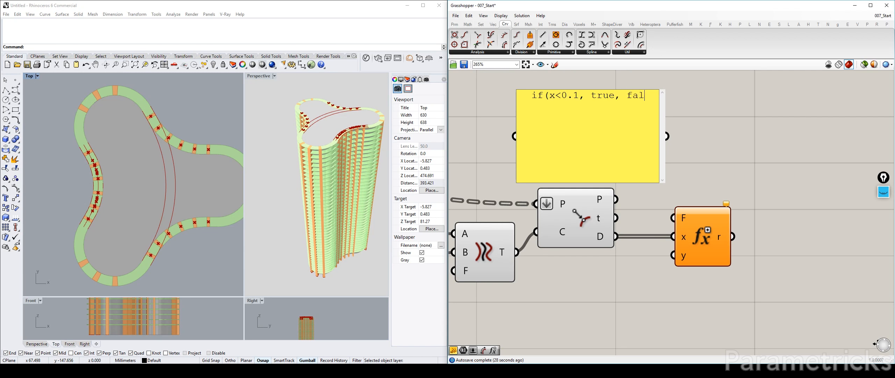
text(se))
click(519, 88)
drag(518, 89, 510, 152)
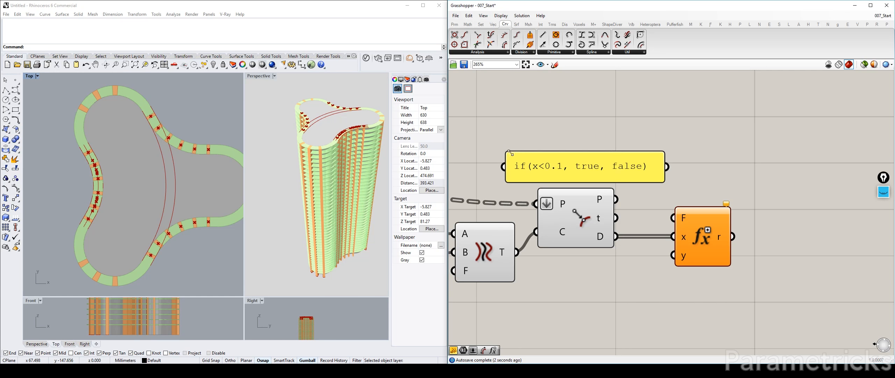
Step: Connect the expression panel to the Evaluate's F input, and remove the unused y input
drag(668, 167, 677, 220)
scroll(692, 255, up, 5)
click(692, 255)
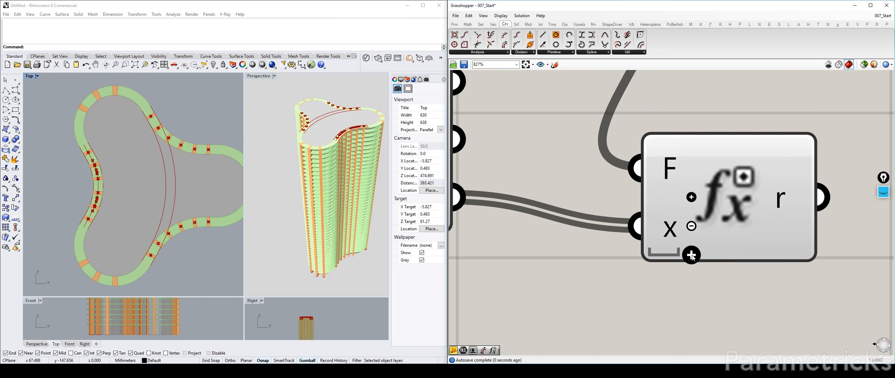
scroll(692, 255, down, 4)
drag(712, 228, 706, 215)
scroll(707, 216, down, 1)
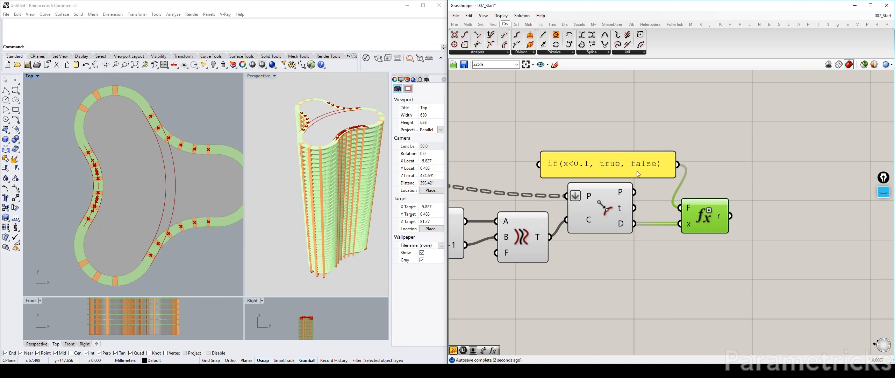
Step: Check the Evaluate's results in an enlarged copy of the expression panel wired to its r output
alt+drag(596, 164, 799, 200)
drag(731, 215, 741, 202)
right_drag(836, 217, 727, 159)
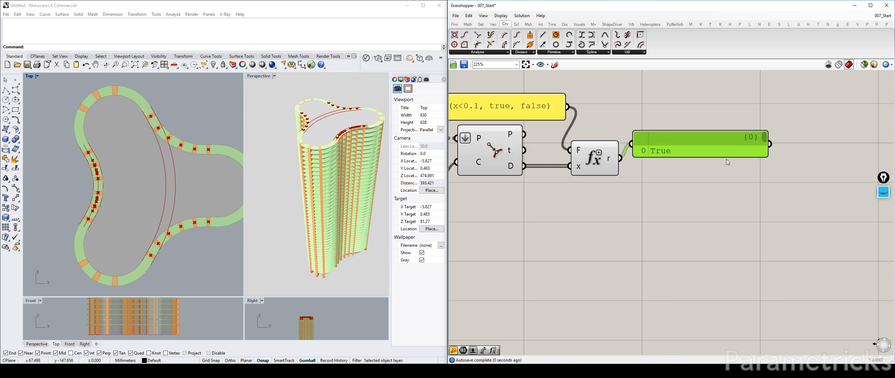
drag(727, 158, 729, 271)
Step: Add a Cull Pattern component below the Curve Closest Point
right_drag(525, 237, 665, 227)
double_click(666, 227)
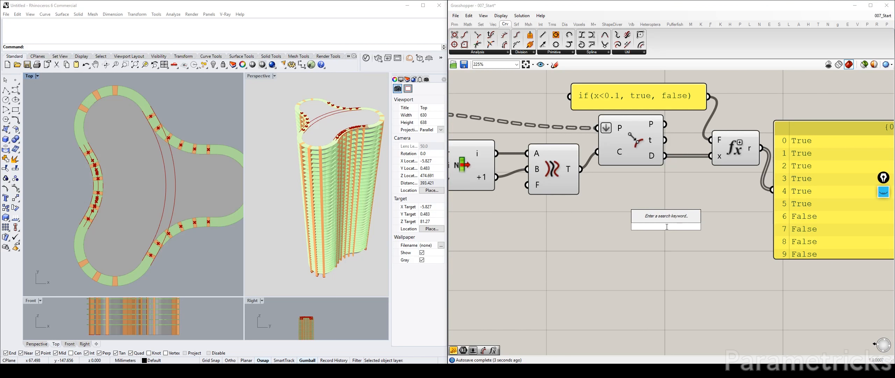
text(cull)
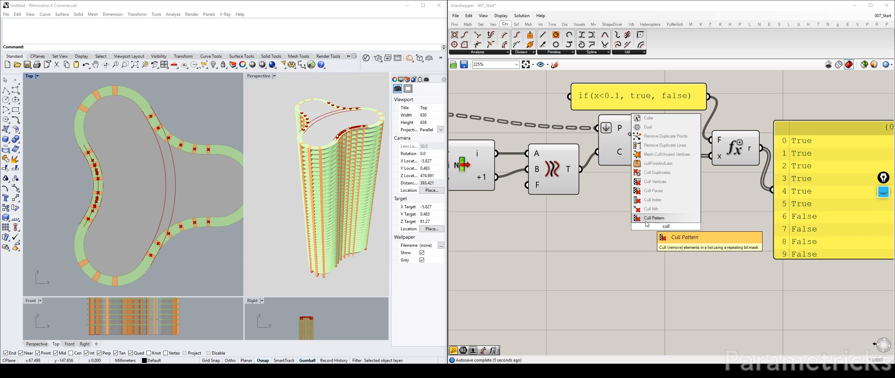
click(666, 220)
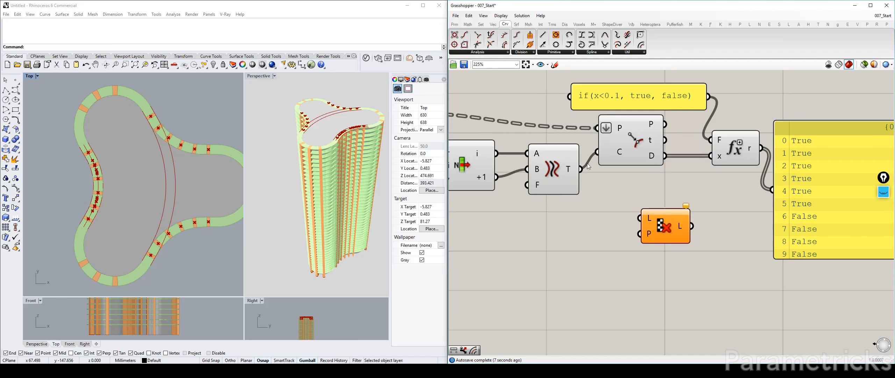
Step: Flatten the upper Move's geometry output, and remove the flatten from the Curve Closest Point's point input
scroll(567, 179, down, 3)
right_drag(484, 168, 571, 154)
drag(557, 128, 546, 128)
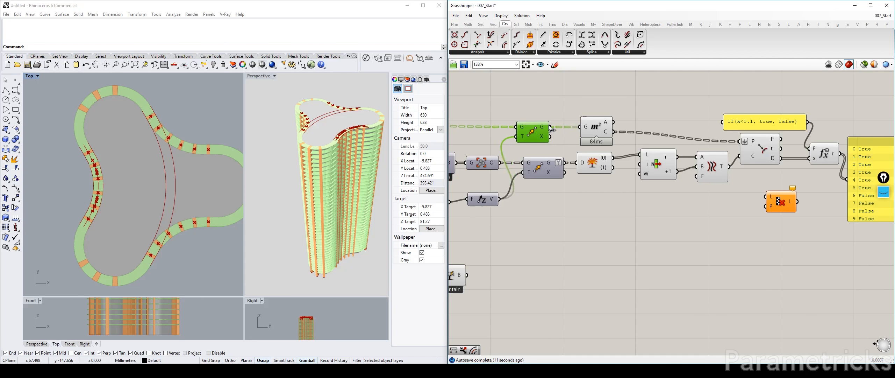
mouse_move(543, 128)
right_click(543, 128)
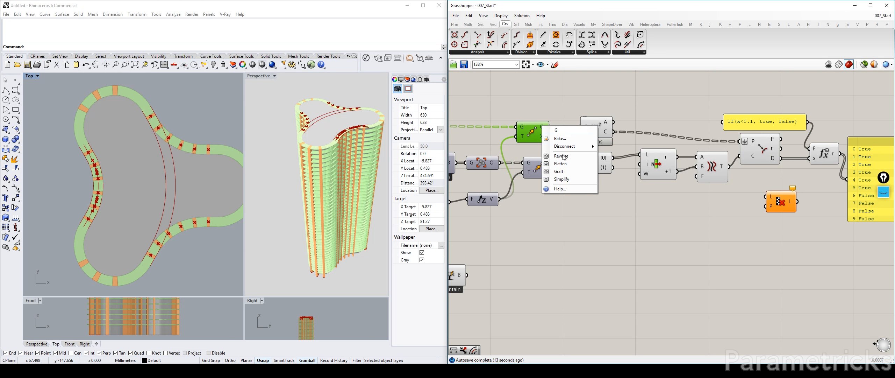
click(563, 162)
right_click(754, 142)
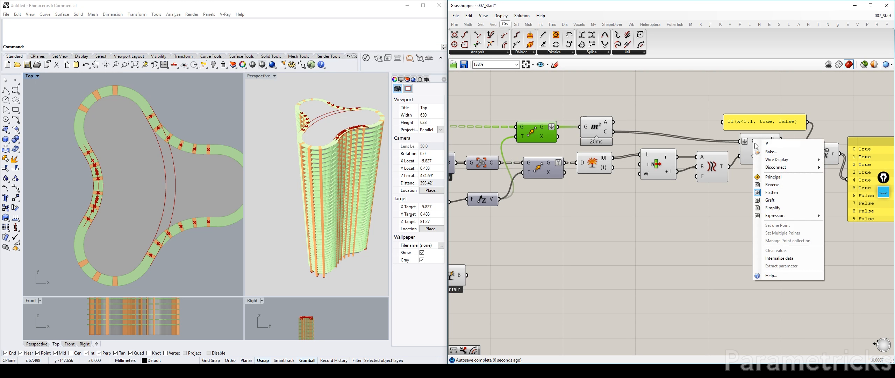
click(771, 190)
Step: Wire the upper Move's geometry and the Evaluate result into the Cull Pattern's list and pattern inputs, and delete the results panel
drag(608, 147, 766, 197)
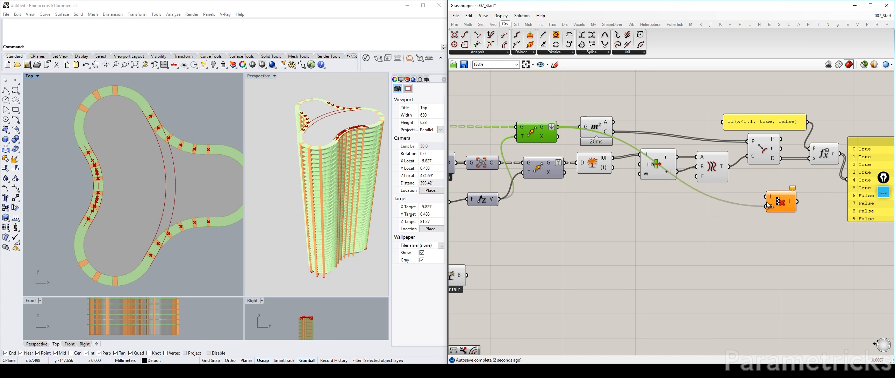
right_drag(723, 208, 438, 227)
click(605, 160)
drag(605, 160, 672, 118)
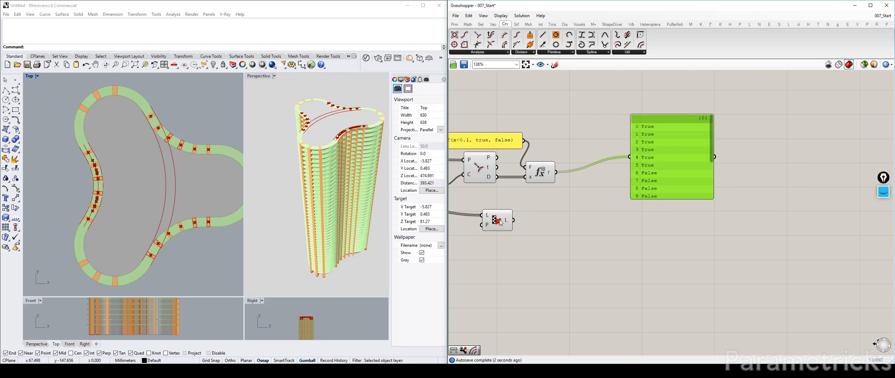
drag(497, 220, 591, 152)
drag(556, 172, 594, 159)
drag(697, 151, 700, 151)
key(Delete)
Step: Turn off the preview of the components leading up to the Cull Pattern
right_drag(532, 195, 753, 190)
drag(770, 82, 559, 209)
middle_click(561, 209)
click(719, 94)
right_drag(719, 94, 551, 106)
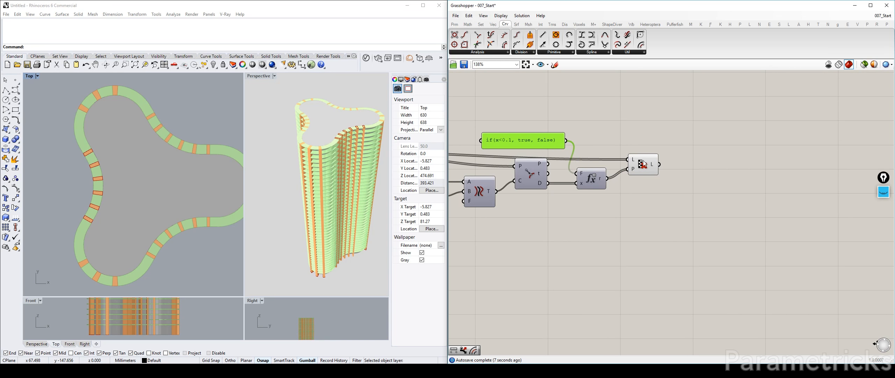
Step: Highlight the Cull Pattern's output, and examine the remaining columns in the Rhino Top viewport
click(644, 164)
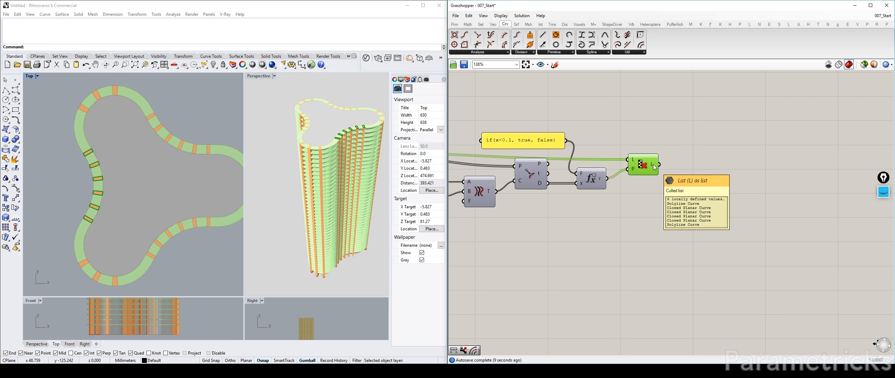
mouse_move(654, 167)
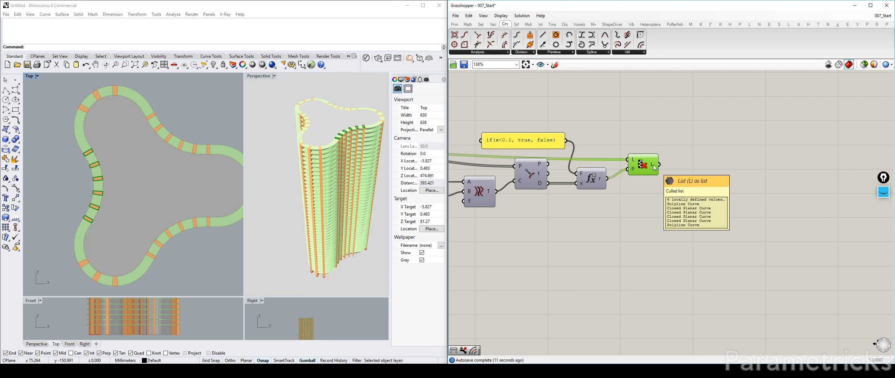
scroll(65, 166, up, 2)
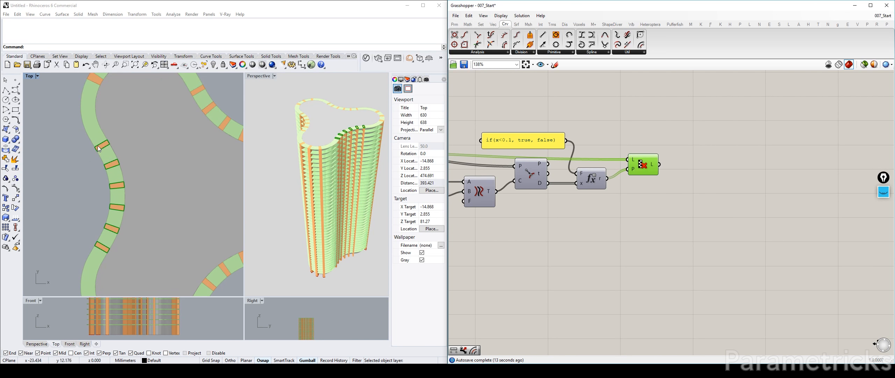
scroll(94, 254, down, 3)
right_drag(628, 198, 667, 181)
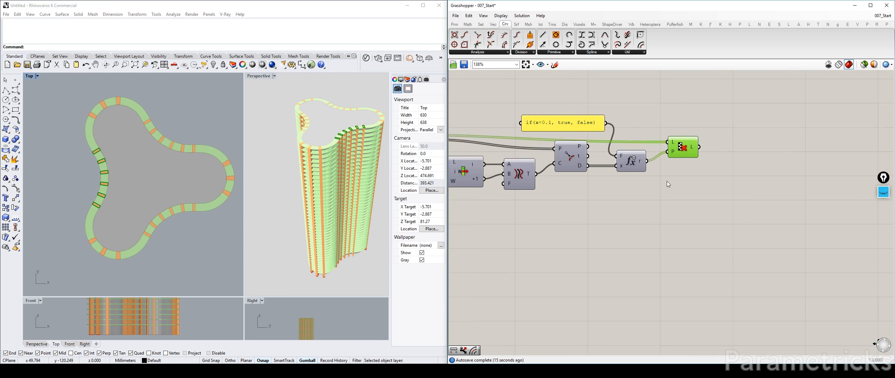
right_drag(601, 205, 641, 135)
scroll(641, 135, down, 2)
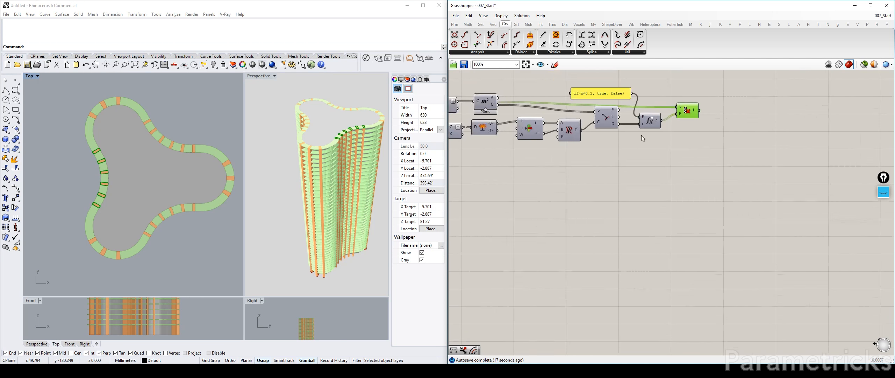
right_drag(524, 195, 652, 174)
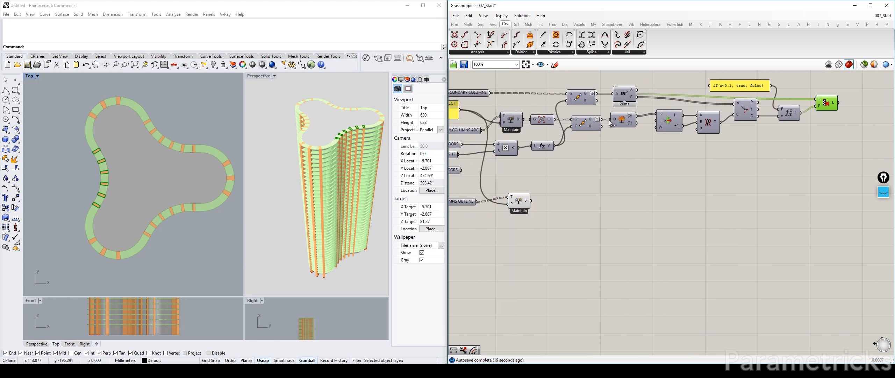
right_drag(546, 175, 601, 202)
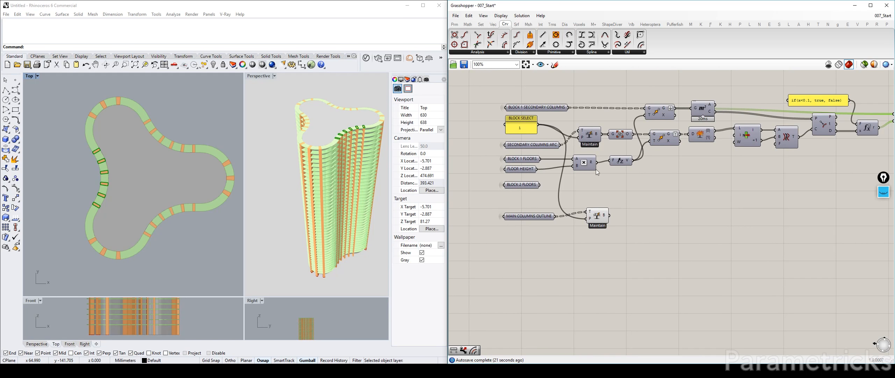
scroll(596, 170, up, 2)
right_drag(672, 146, 515, 144)
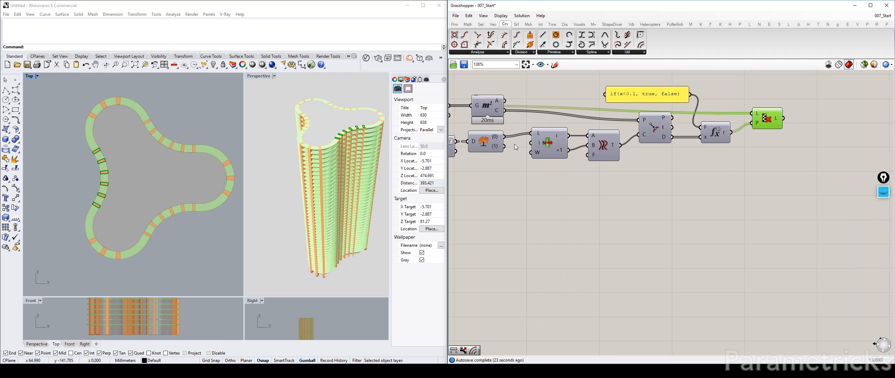
Step: Duplicate the List Item, Tween, Curve Closest Point, Evaluate and Cull Pattern chain below the original, and wire branch output (1) into the copy's list input
click(545, 156)
drag(544, 156, 544, 147)
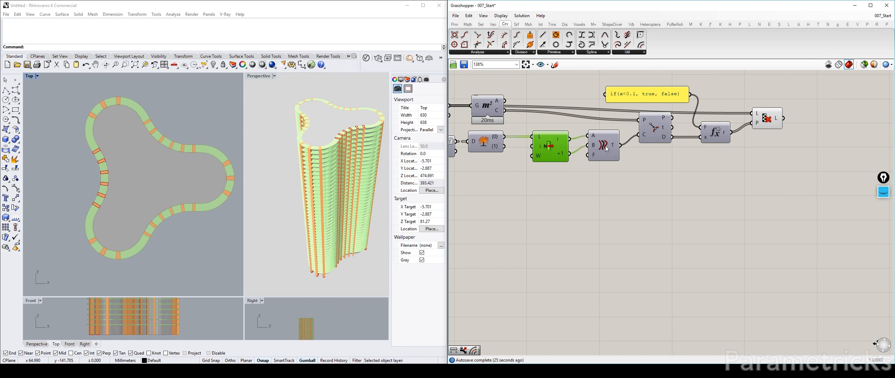
shift+click(607, 149)
shift+click(655, 130)
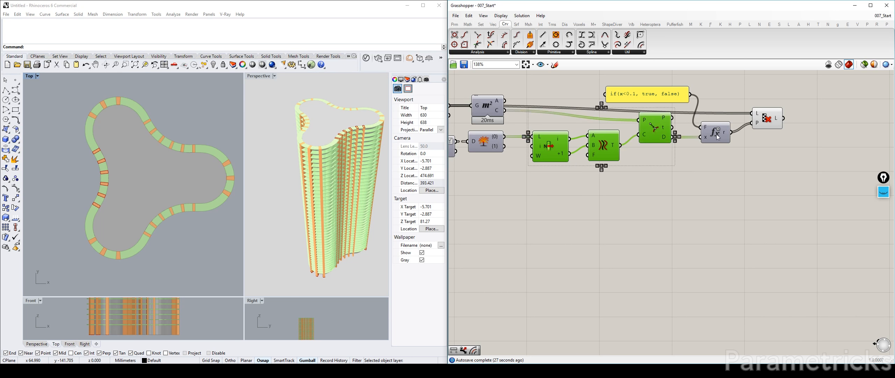
shift+click(717, 133)
shift+click(774, 126)
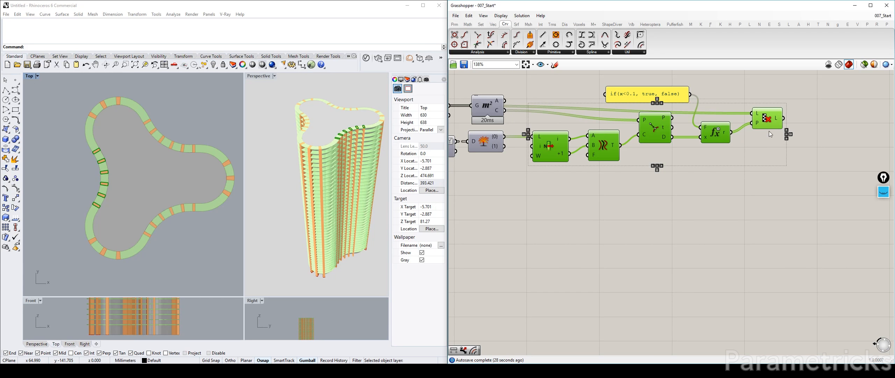
alt+drag(662, 129, 659, 175)
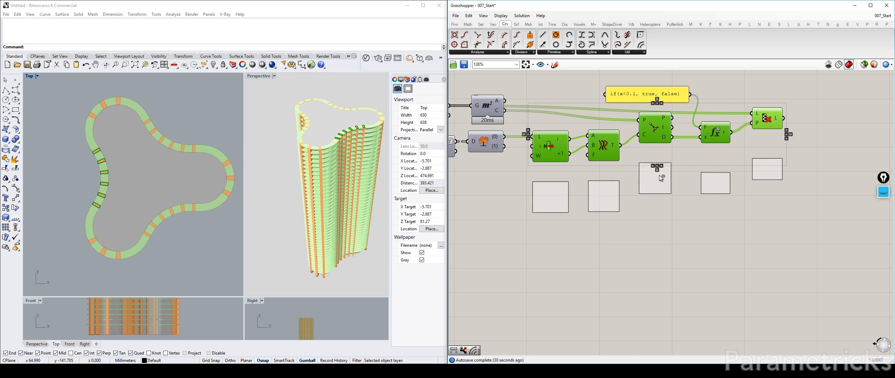
click(505, 170)
drag(504, 146, 533, 185)
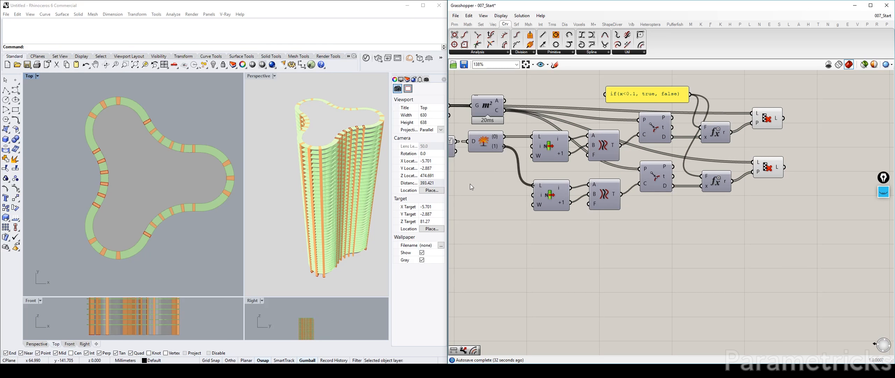
Step: Highlight the duplicated Cull Pattern's output, and examine its columns in the Rhino Top viewport
right_drag(752, 171, 661, 174)
click(677, 165)
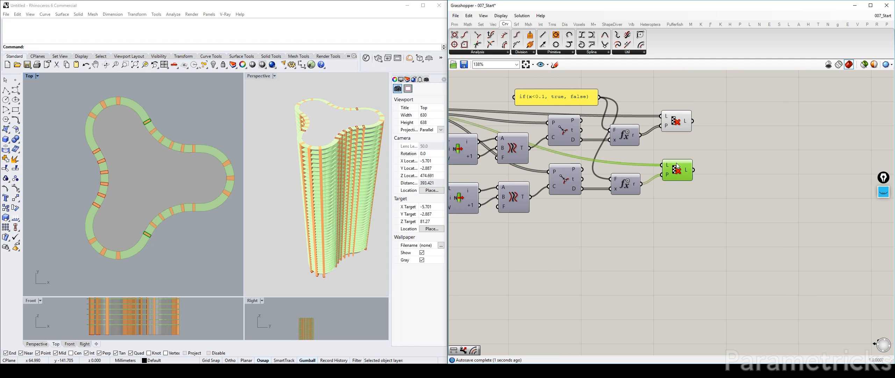
scroll(120, 147, up, 5)
scroll(161, 91, down, 5)
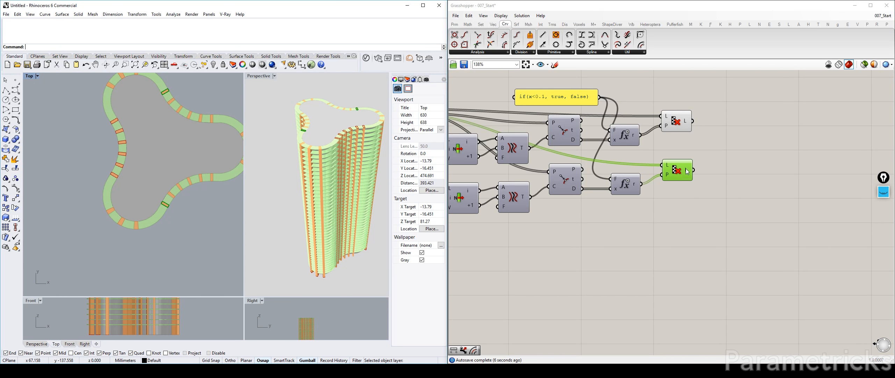
right_drag(570, 100, 601, 150)
drag(593, 147, 571, 151)
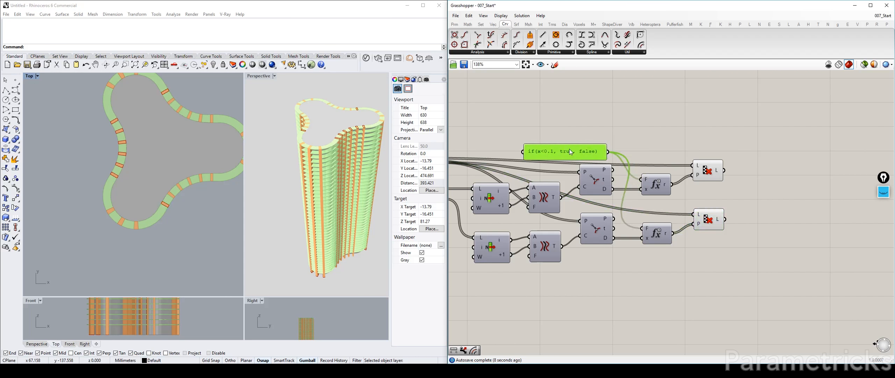
click(94, 162)
scroll(224, 145, up, 2)
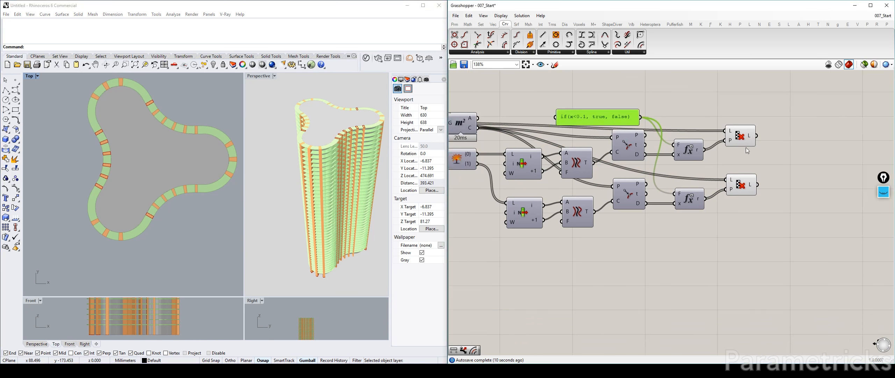
right_drag(745, 147, 661, 230)
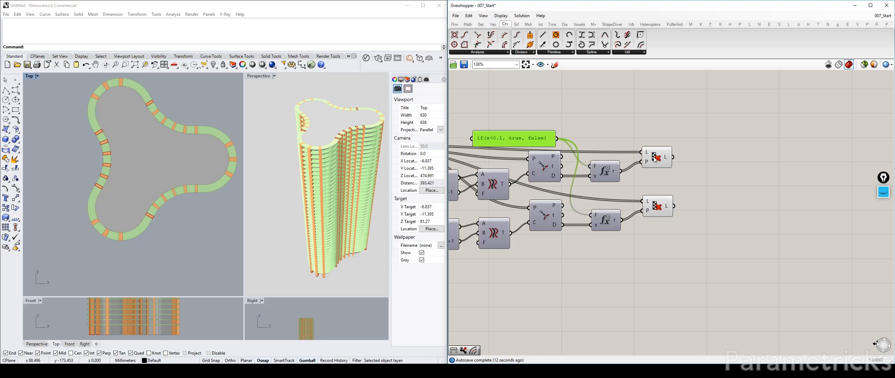
click(658, 205)
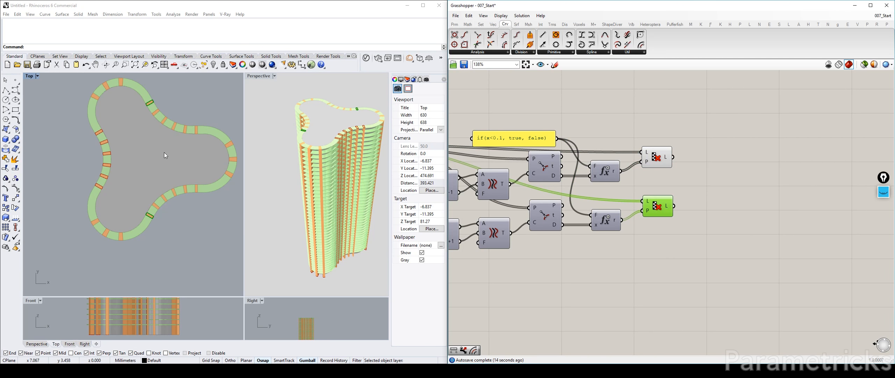
Step: Turn off the preview of the three components at the end of the Block 1 group
right_drag(697, 185, 627, 166)
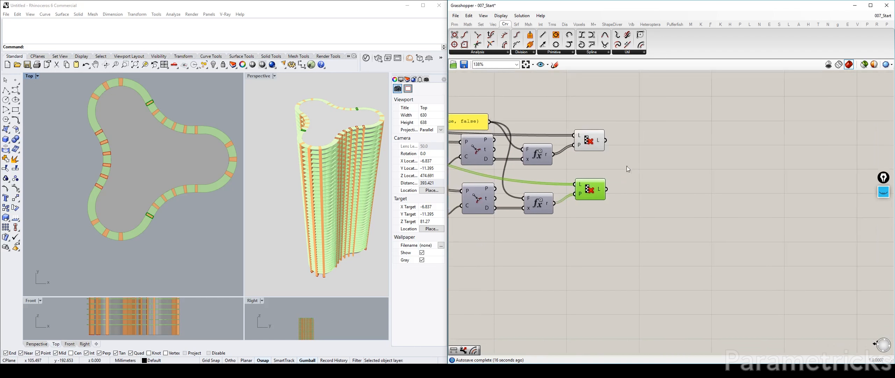
scroll(716, 139, down, 5)
right_drag(651, 228, 464, 234)
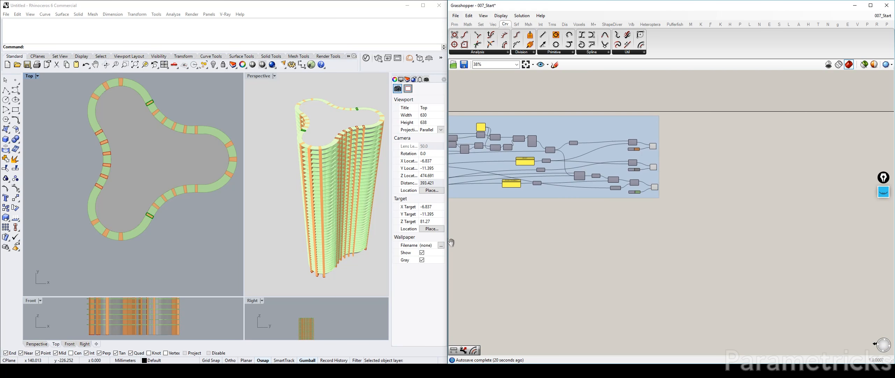
drag(687, 126, 644, 201)
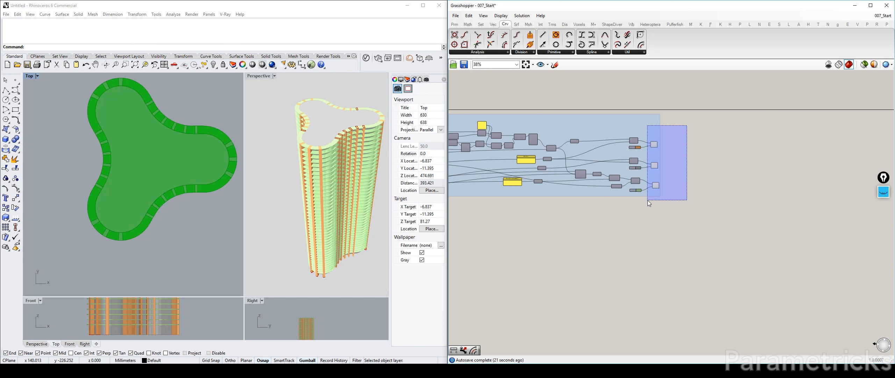
middle_click(698, 157)
click(719, 137)
scroll(660, 154, down, 2)
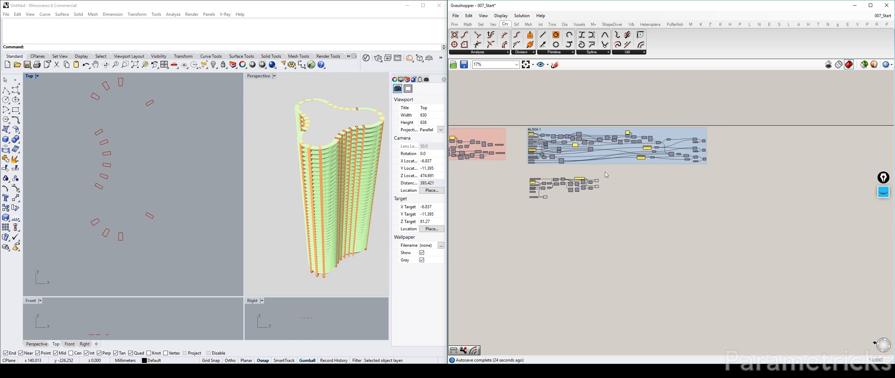
Step: Inspect the second block's components one by one, from the Block 1 secondary columns to the main columns outline
right_drag(354, 159, 336, 162)
scroll(567, 164, up, 3)
scroll(567, 164, up, 4)
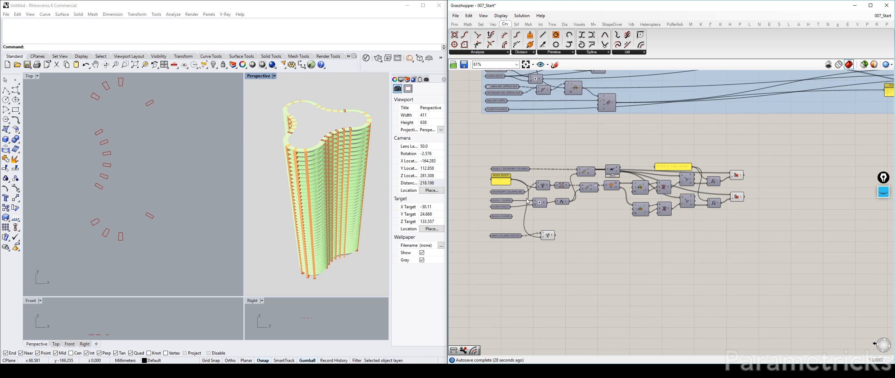
click(550, 182)
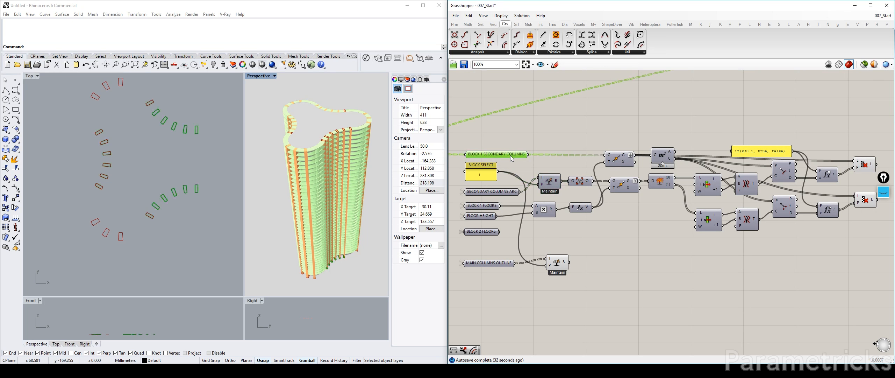
click(580, 181)
click(619, 159)
click(624, 184)
click(661, 182)
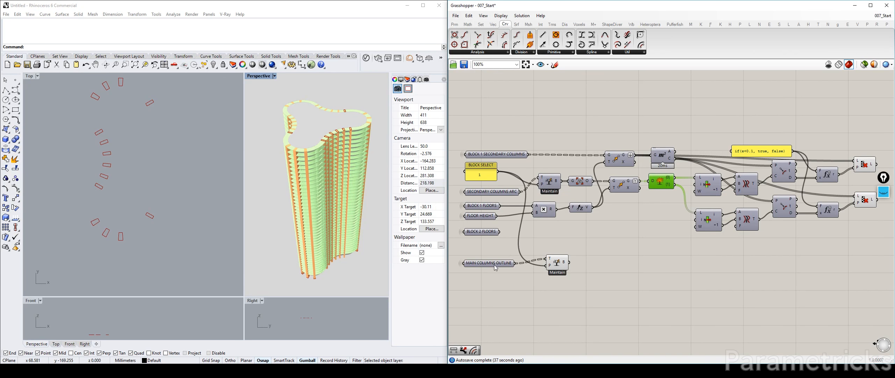
drag(494, 265, 494, 264)
click(556, 262)
click(595, 252)
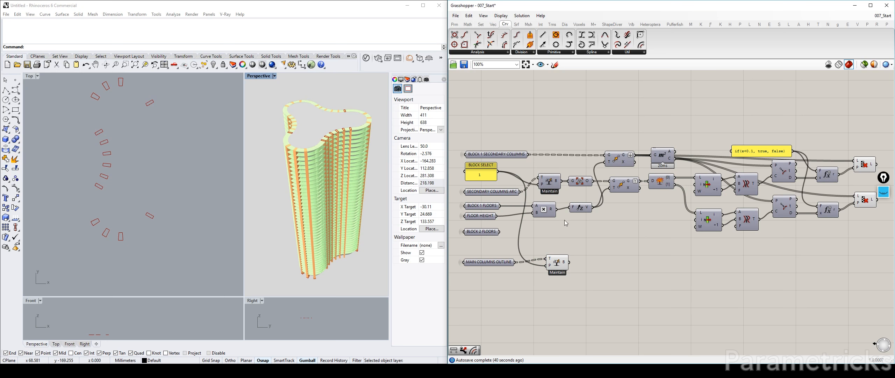
Step: Turn on the preview of the lower Move that holds the secondary column arcs, and save the definition
scroll(656, 216, down, 3)
scroll(591, 245, up, 3)
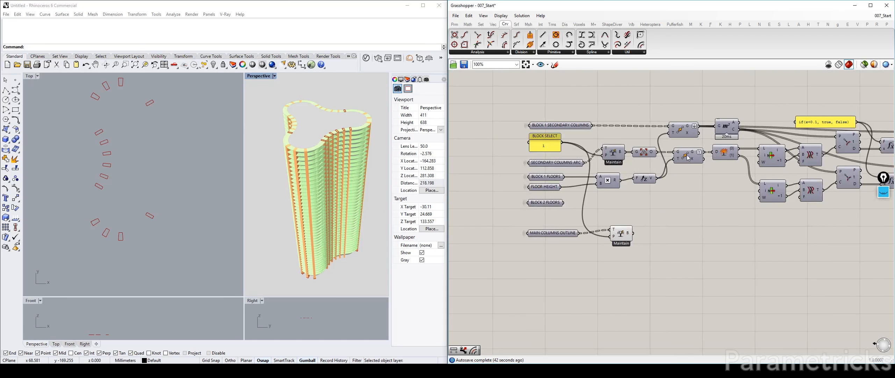
click(689, 162)
key(ctrl+q)
click(715, 186)
right_drag(721, 188, 450, 212)
key(ctrl+s)
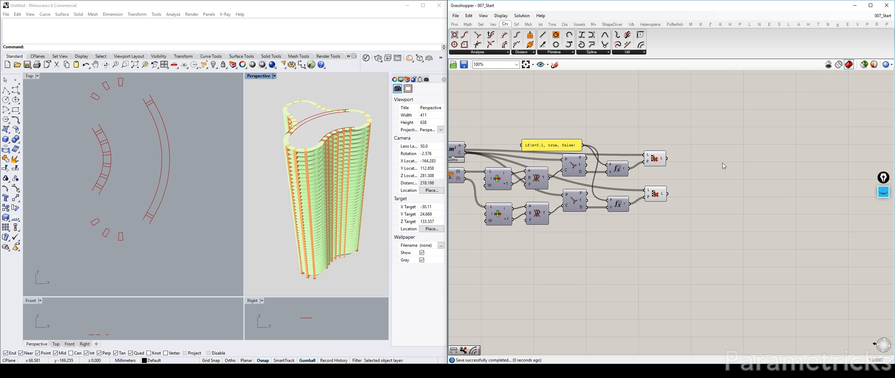
right_drag(722, 163, 690, 164)
scroll(606, 167, down, 1)
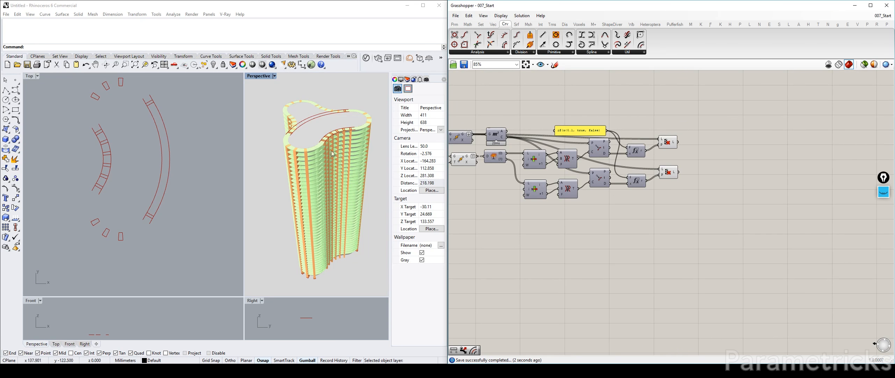
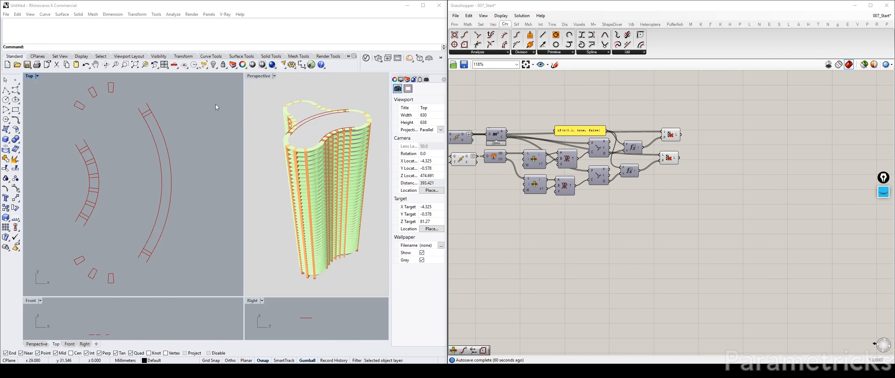
Step: Mark the outer arc and its two end columns in the Top viewport with the screen pen, and clear the marks
click(884, 192)
click(884, 213)
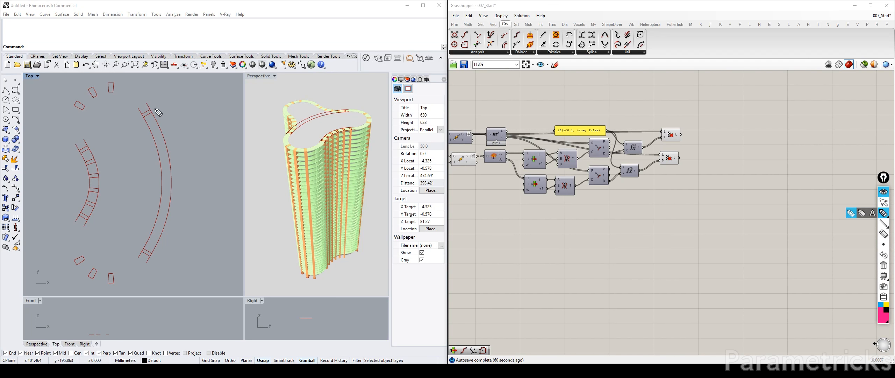
click(884, 203)
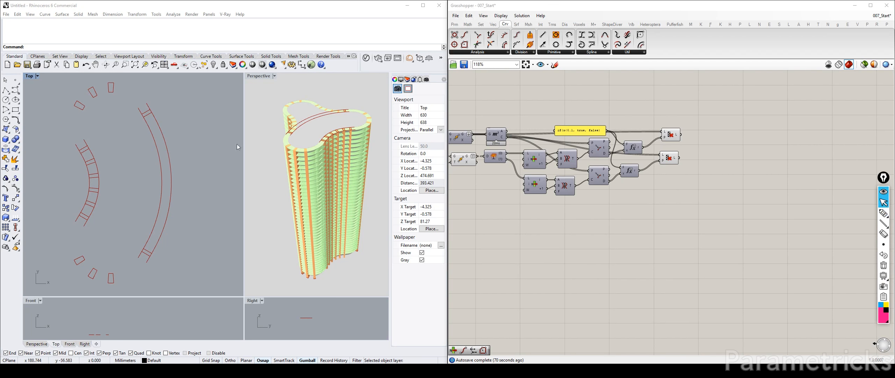
click(884, 212)
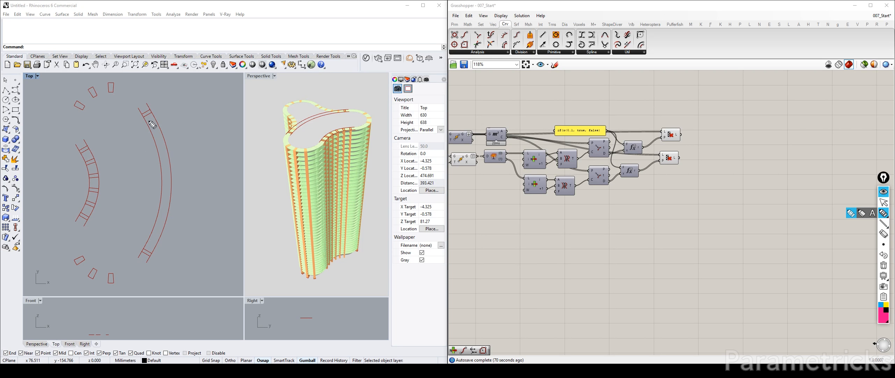
drag(154, 109, 161, 104)
drag(153, 256, 162, 261)
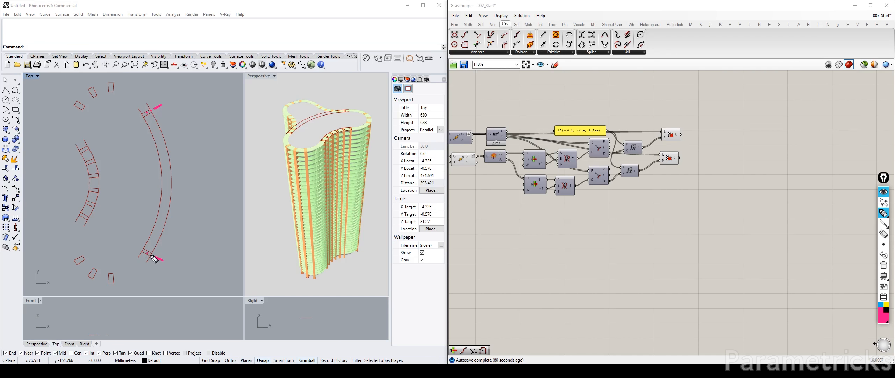
drag(151, 254, 166, 223)
mouse_move(152, 111)
mouse_down()
mouse_move(172, 159)
mouse_move(171, 191)
mouse_move(167, 227)
mouse_move(149, 256)
mouse_up()
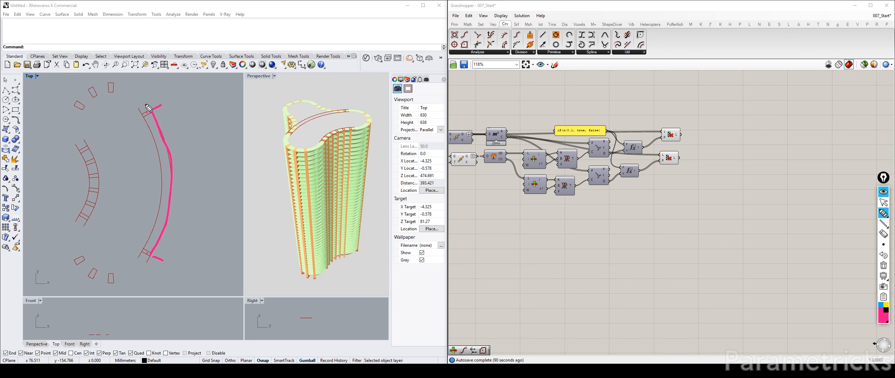
drag(150, 104, 143, 109)
drag(152, 256, 148, 255)
mouse_move(160, 103)
mouse_down()
mouse_move(148, 105)
mouse_move(154, 111)
mouse_up()
click(884, 265)
Step: Mark evenly spaced division points along the outer arc with the screen pen, and clear them
mouse_move(884, 214)
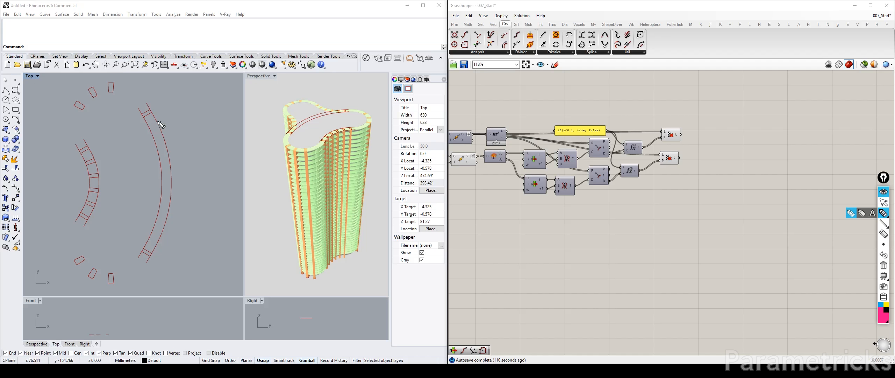
mouse_move(155, 122)
mouse_down()
mouse_move(163, 121)
mouse_move(174, 158)
mouse_move(172, 207)
mouse_up()
drag(159, 236, 163, 242)
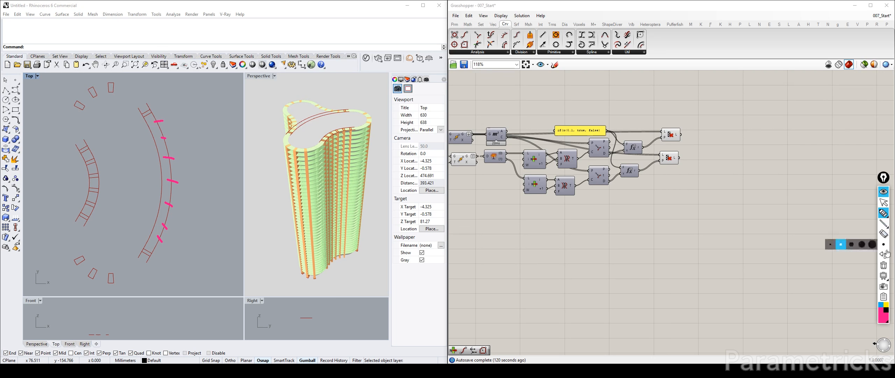
click(884, 202)
Step: Trace the upper end column's outer edge along the arc with the screen pen, and clear the annotation
right_drag(164, 119, 168, 140)
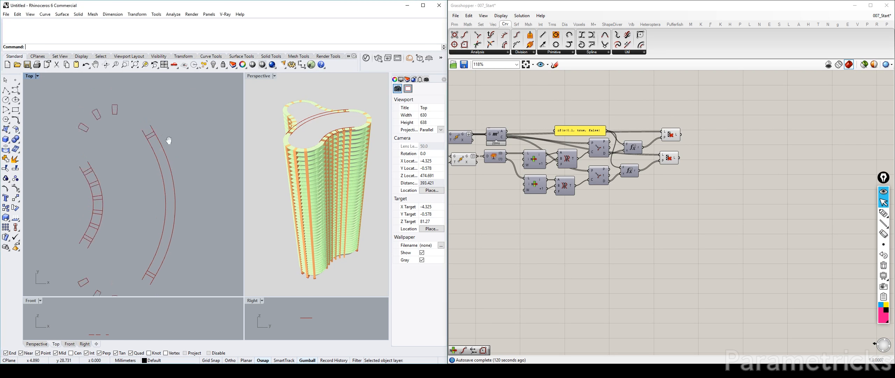
scroll(151, 165, up, 8)
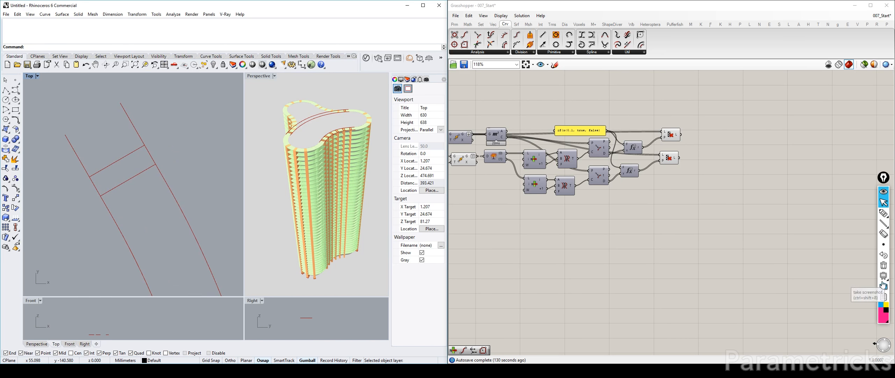
click(884, 212)
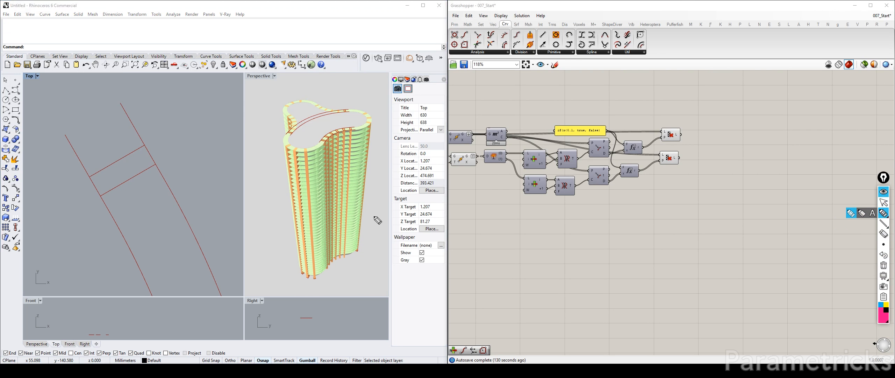
drag(145, 146, 153, 158)
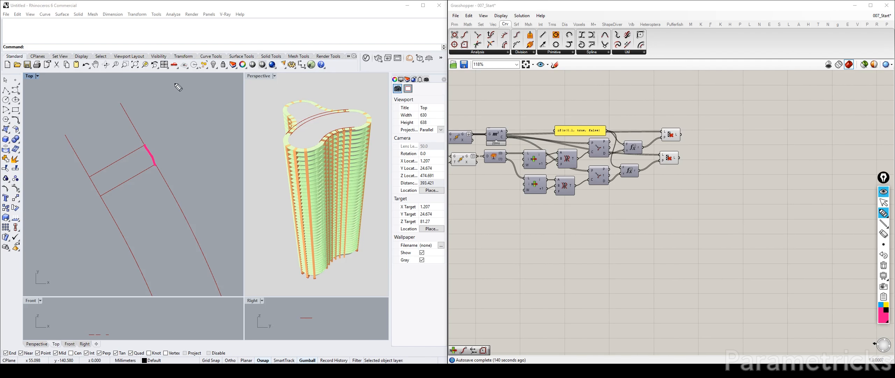
drag(169, 79, 167, 97)
click(183, 98)
click(884, 265)
right_drag(124, 160, 216, 156)
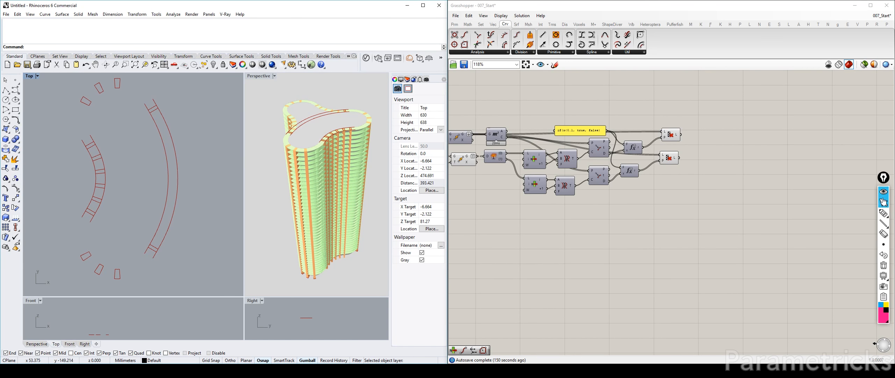
Step: Trace the upper stretch of the outer arc in the Top viewport with the screen pen, and clear the mark
click(884, 213)
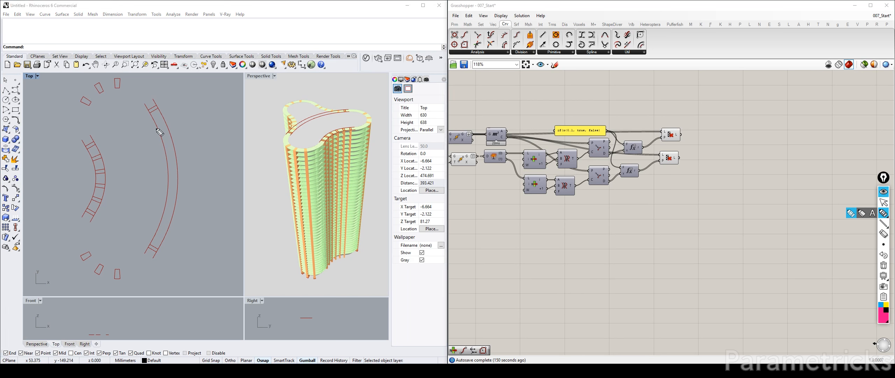
drag(160, 112, 172, 147)
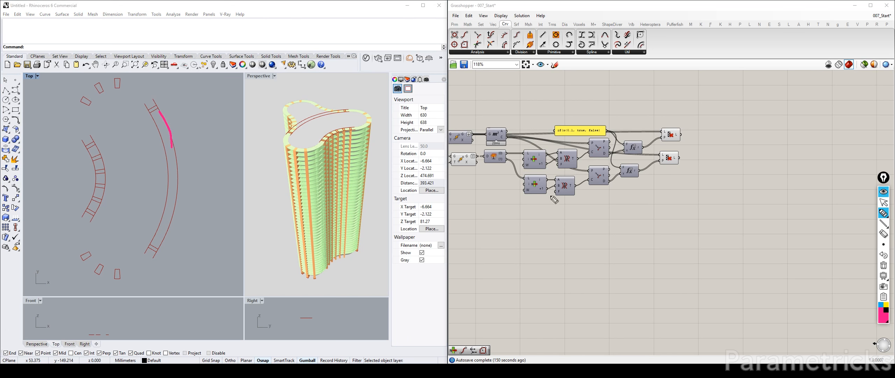
click(884, 266)
Step: Circle the upper end column, mark column positions along the outer arc pair with the screen pen, clear everything and stop annotating
click(885, 213)
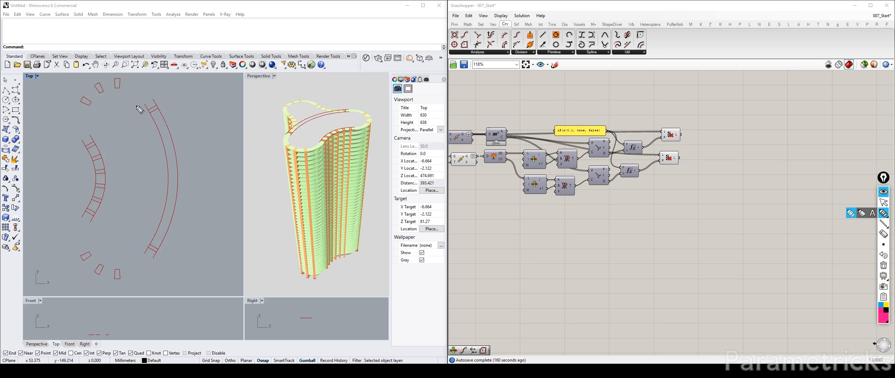
mouse_move(156, 93)
mouse_down()
mouse_move(140, 112)
mouse_move(155, 93)
mouse_move(197, 88)
mouse_move(202, 98)
mouse_up()
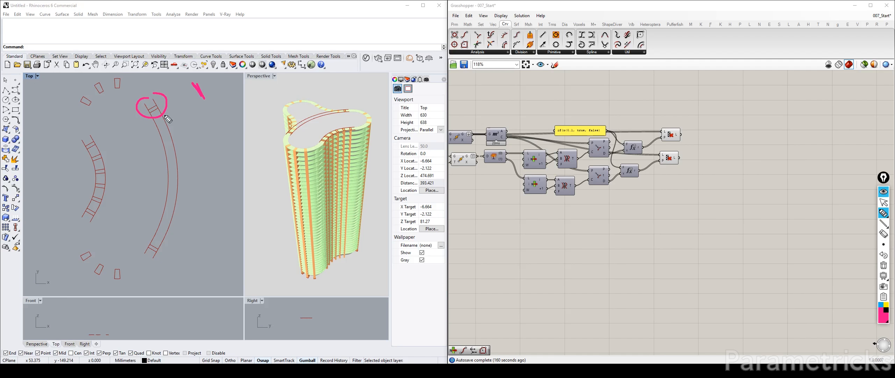
mouse_move(166, 124)
mouse_down()
mouse_move(177, 180)
mouse_move(164, 238)
mouse_up()
drag(161, 142, 164, 154)
drag(163, 194, 160, 202)
drag(156, 215, 148, 240)
drag(155, 123, 168, 123)
mouse_move(157, 133)
mouse_down()
mouse_move(172, 132)
mouse_move(164, 153)
mouse_up()
drag(172, 140, 174, 151)
drag(168, 156, 181, 167)
drag(177, 168, 178, 178)
drag(166, 167, 166, 177)
click(884, 264)
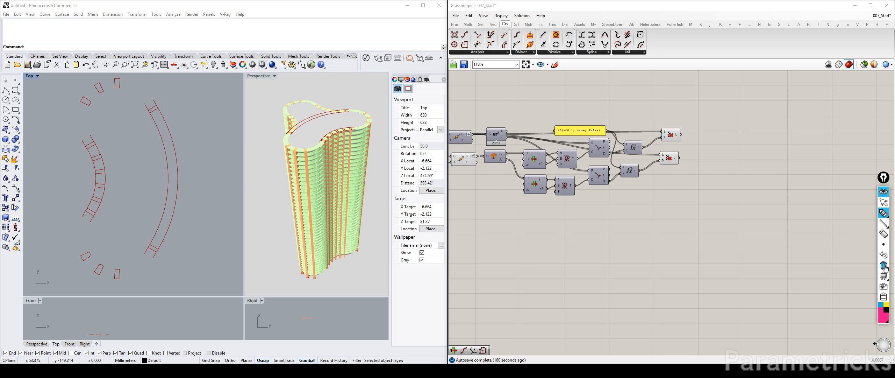
click(885, 203)
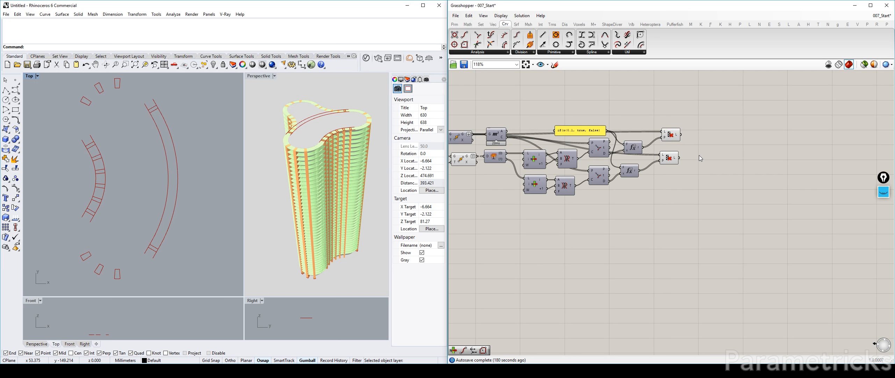
Step: Move the if(x<0.1, true, false) panel and the upper Evaluate component slightly up, and select the lower Cull Pattern to highlight its columns
scroll(597, 133, up, 2)
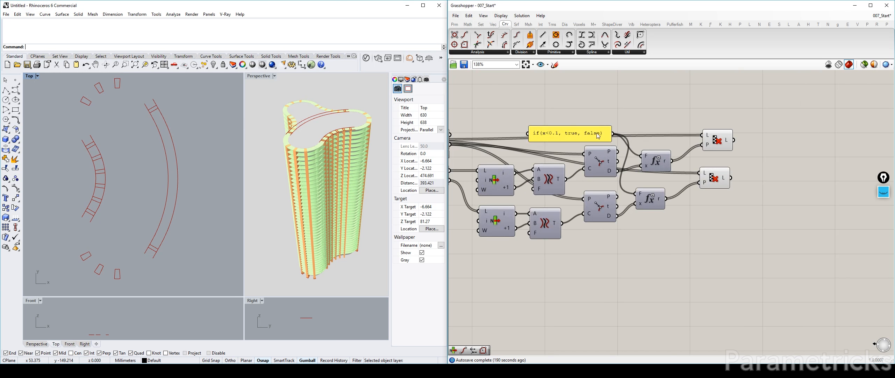
drag(598, 136, 599, 122)
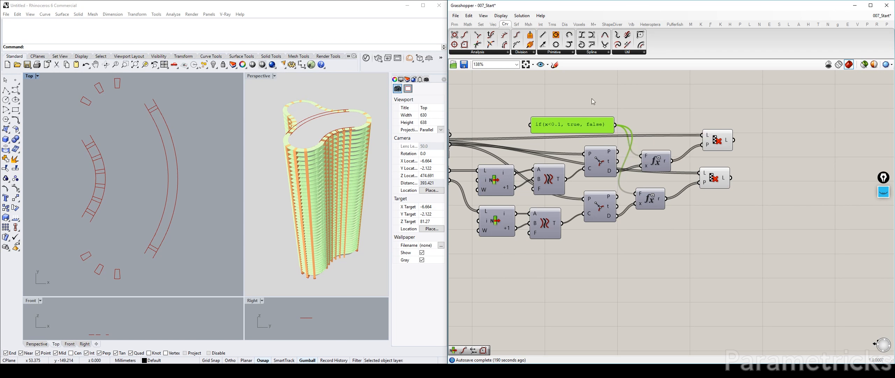
right_drag(739, 128, 635, 118)
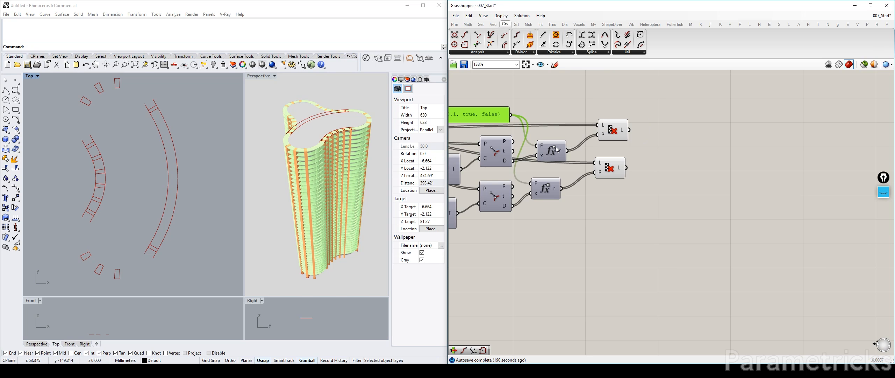
drag(549, 150, 546, 143)
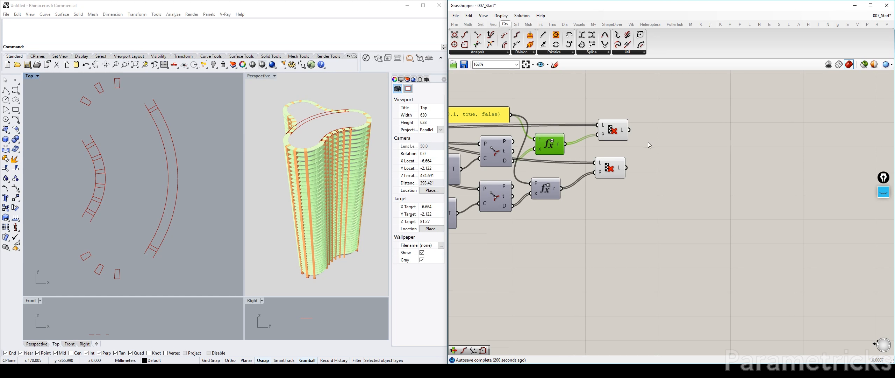
scroll(648, 142, up, 1)
right_drag(665, 158, 607, 156)
click(547, 160)
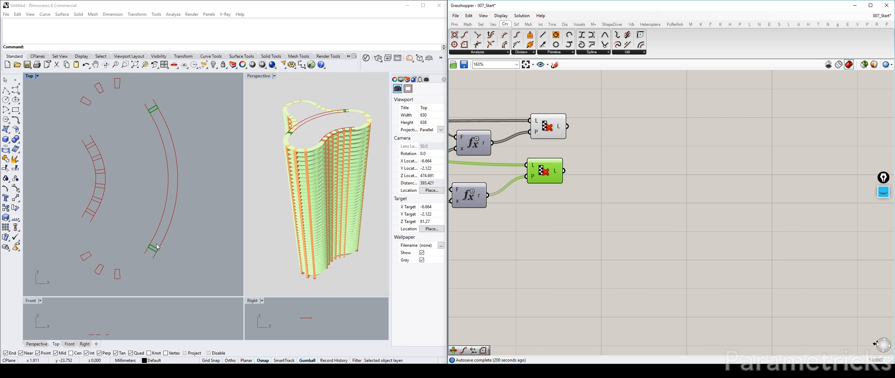
scroll(732, 146, down, 3)
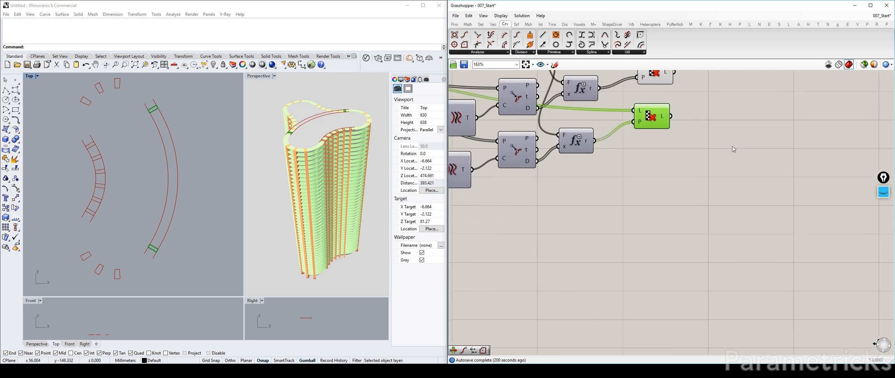
right_drag(525, 175, 620, 175)
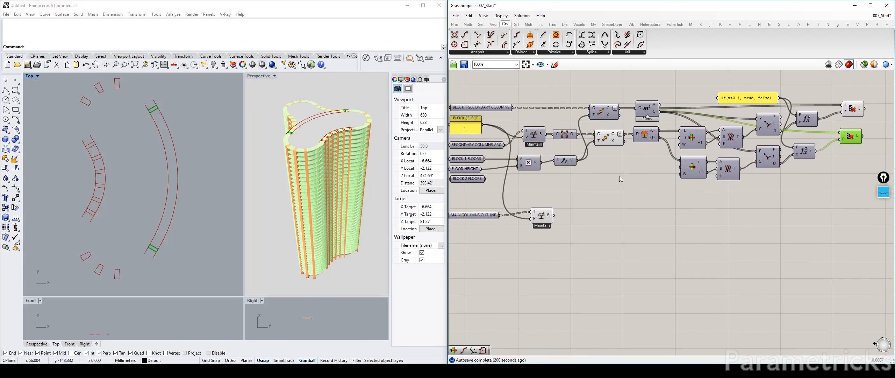
double_click(620, 176)
text(ITEM)
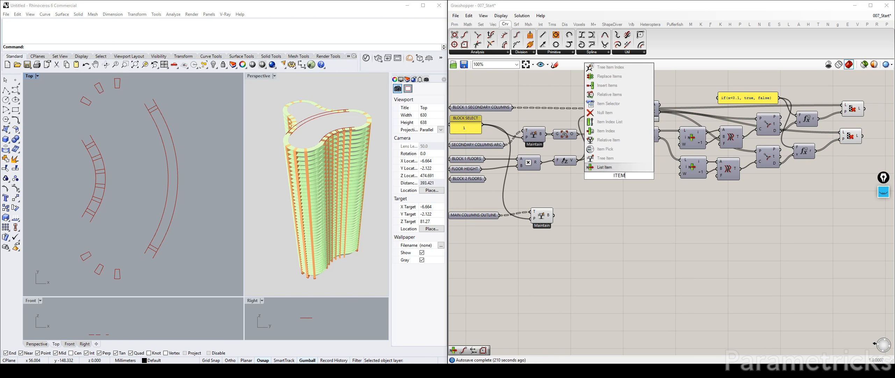
click(613, 205)
right_drag(569, 174, 560, 209)
scroll(693, 206, up, 1)
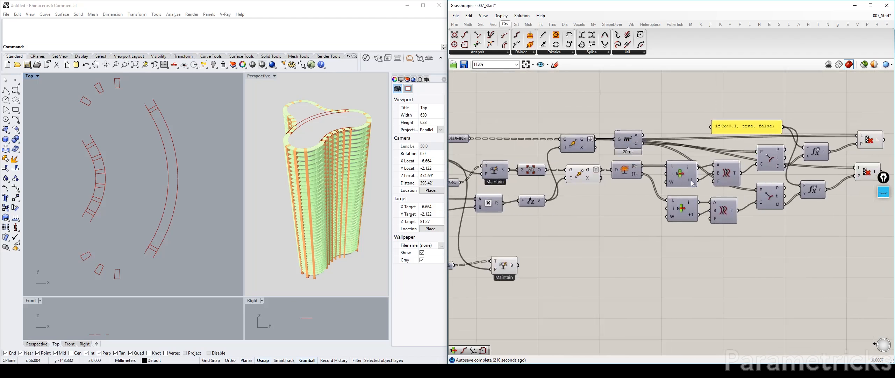
right_drag(693, 208, 562, 206)
double_click(640, 231)
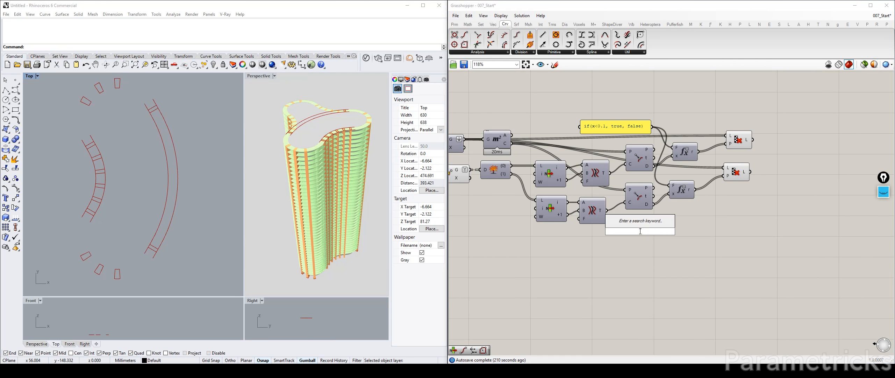
click(568, 234)
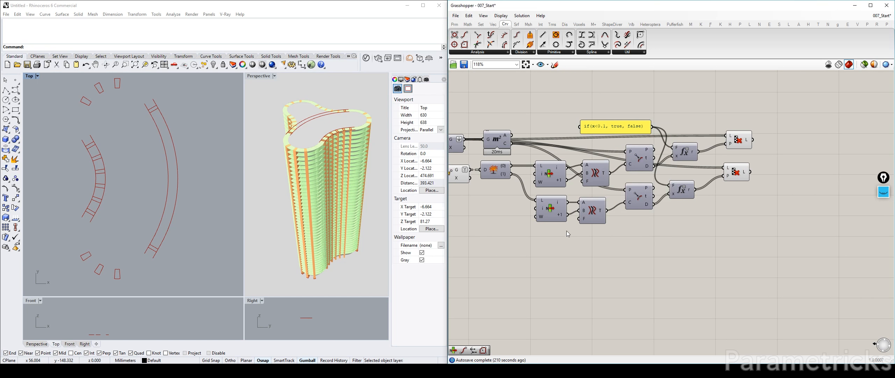
click(559, 214)
Step: Add a Curve parameter, connect the lower List Item's i output to it, and place it beyond the lower Weave
double_click(593, 254)
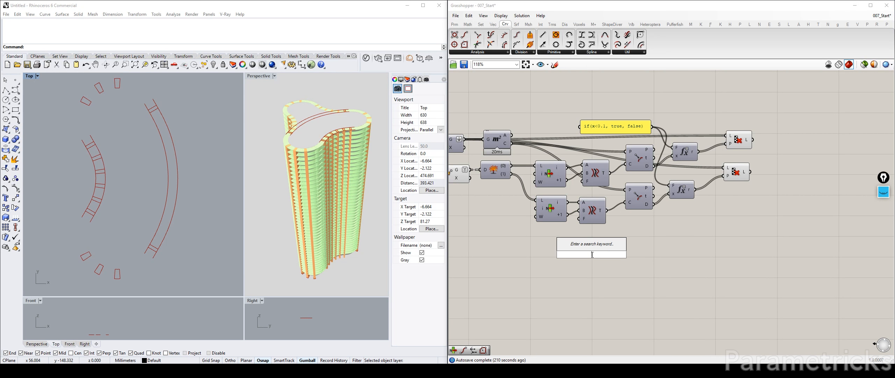
text(CURVE)
click(592, 238)
scroll(574, 217, up, 2)
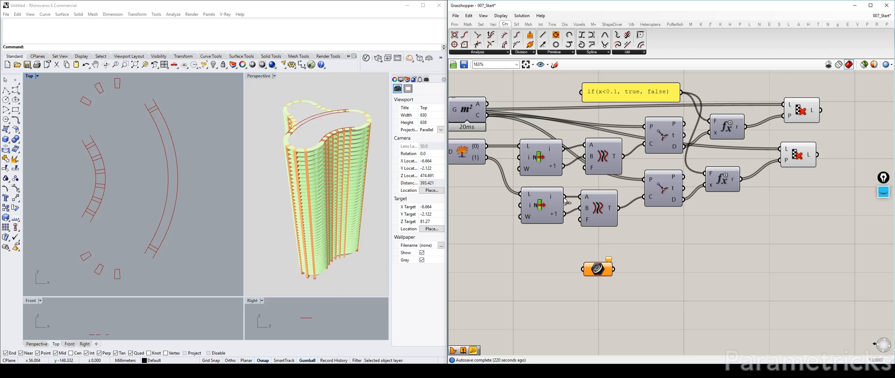
drag(565, 197, 637, 257)
click(599, 271)
drag(633, 207, 710, 219)
Step: Move the lower Weave down, place the Curve parameter below the upper Cull Pattern, and rearrange the lower Evaluate and Cull Pattern
drag(597, 210, 597, 226)
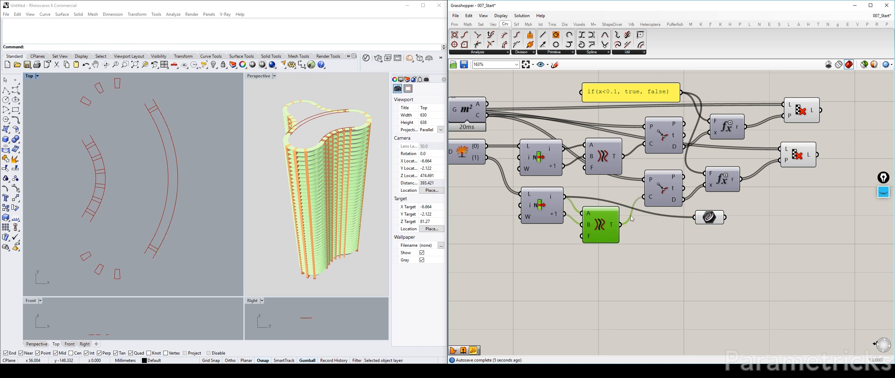
right_drag(629, 266, 570, 293)
drag(651, 248, 739, 208)
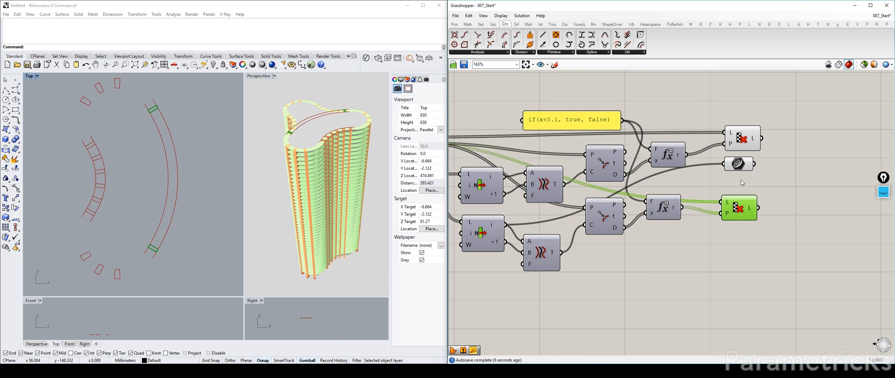
right_drag(805, 227, 764, 173)
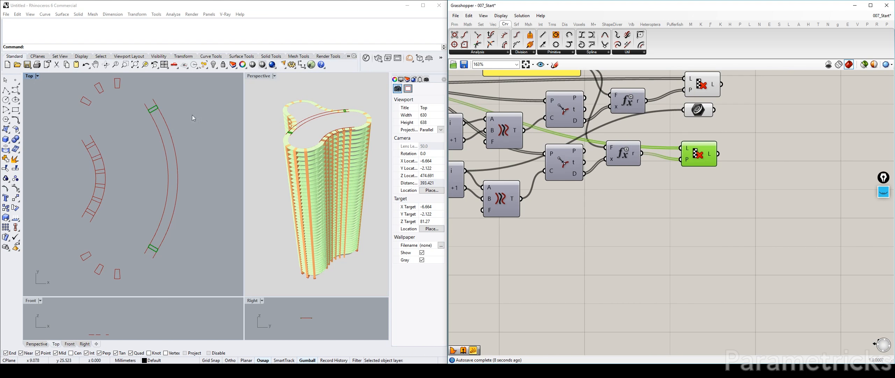
right_drag(681, 145, 695, 181)
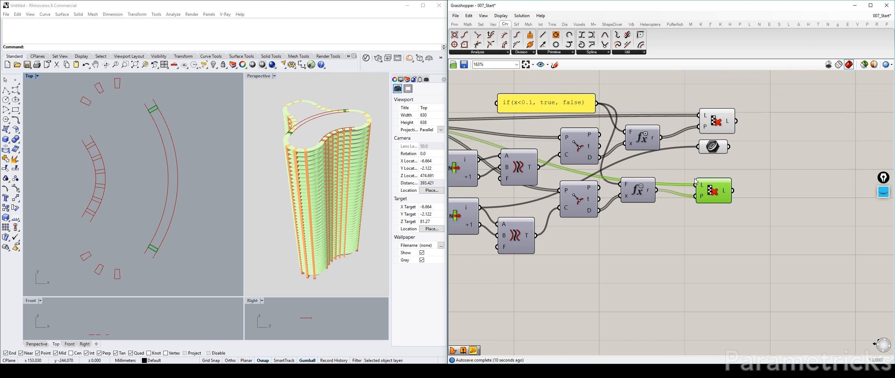
drag(646, 192, 643, 202)
drag(726, 194, 714, 184)
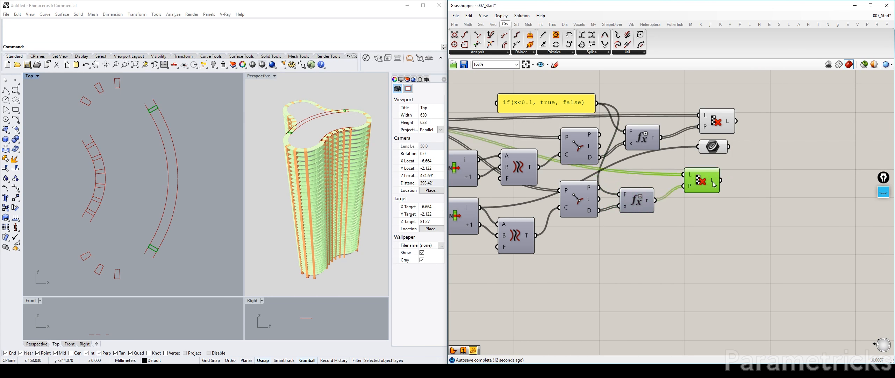
Step: Try an Area component on the output of the lower Cull Pattern
scroll(577, 138, down, 3)
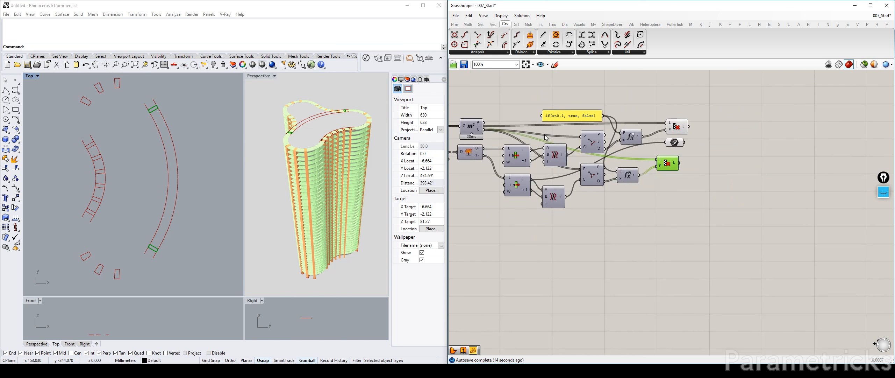
drag(469, 130, 725, 157)
scroll(689, 156, up, 2)
drag(672, 168, 706, 169)
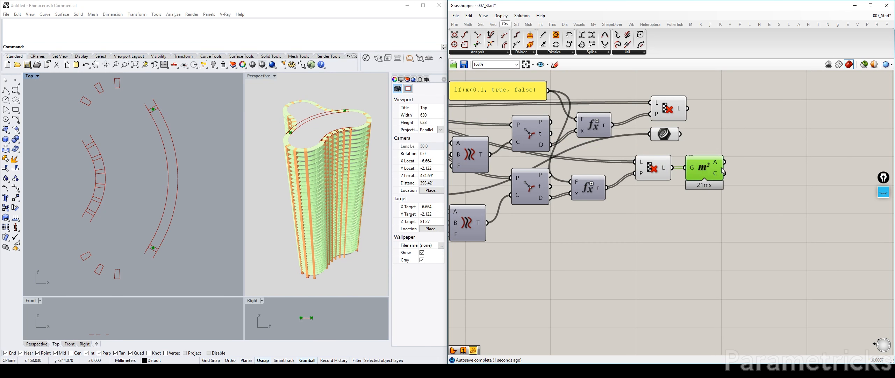
click(744, 237)
click(697, 166)
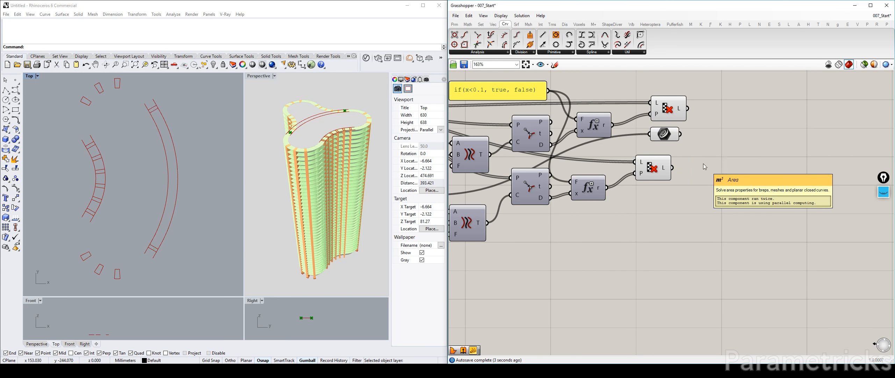
key(Delete)
Step: Duplicate the lower Cull Pattern below itself with its connections, and realign the neighbouring Curve Closest Point, Evaluate and Cull Pattern components
right_drag(649, 167, 745, 150)
scroll(704, 164, down, 2)
scroll(702, 168, up, 2)
drag(629, 164, 620, 164)
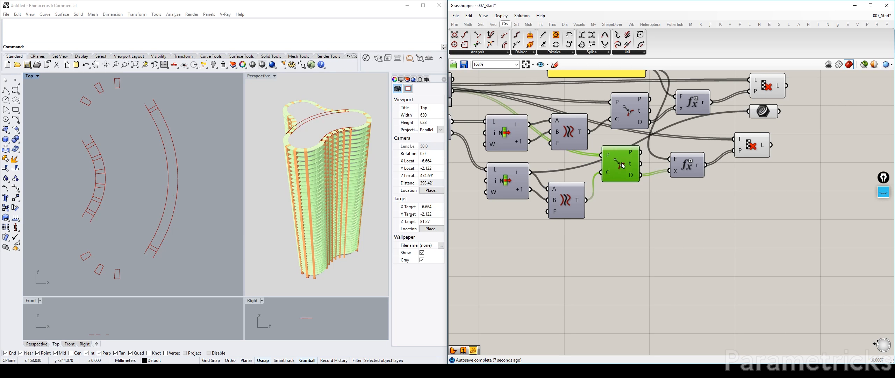
scroll(762, 159, up, 2)
right_drag(761, 159, 685, 187)
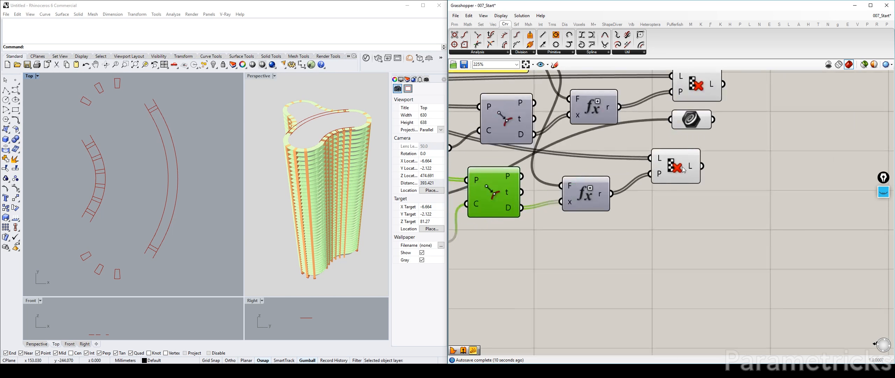
alt+drag(669, 165, 675, 226)
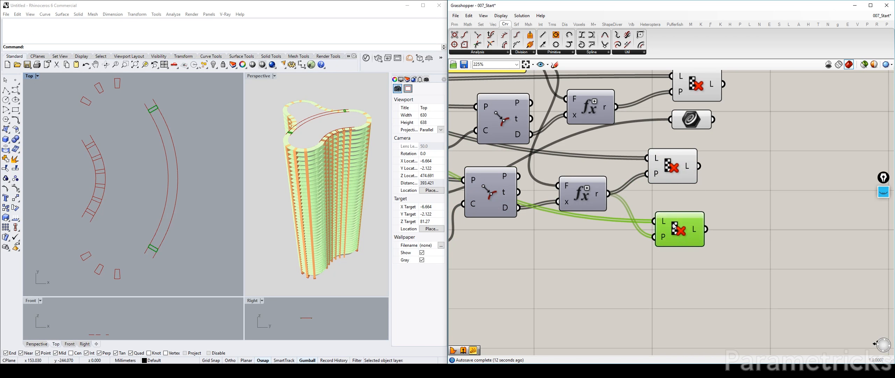
drag(582, 194, 586, 182)
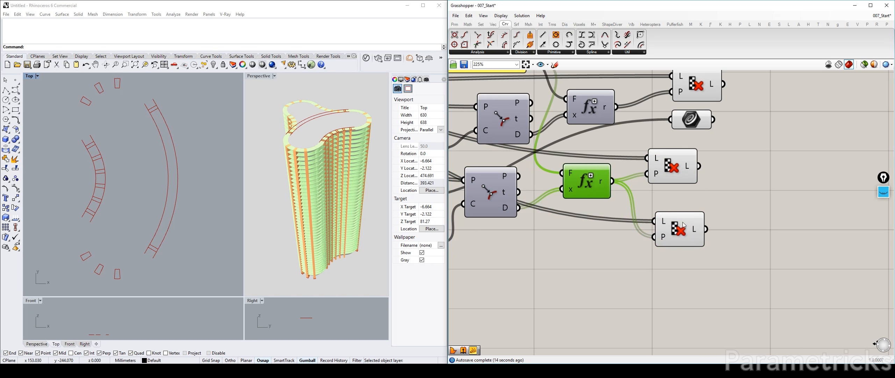
drag(659, 177, 657, 168)
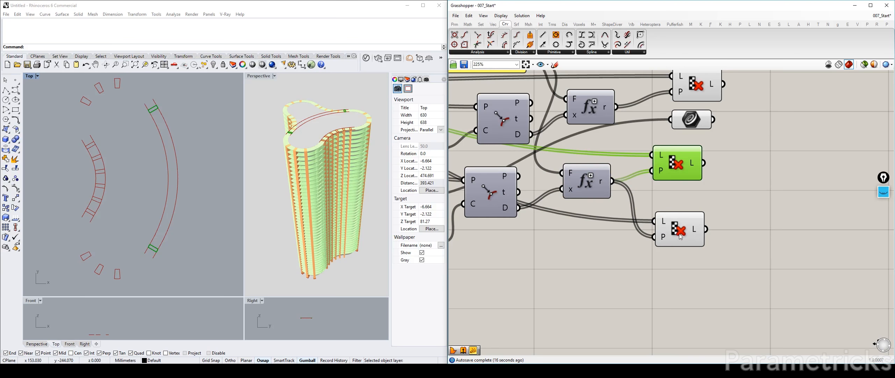
drag(680, 236, 686, 232)
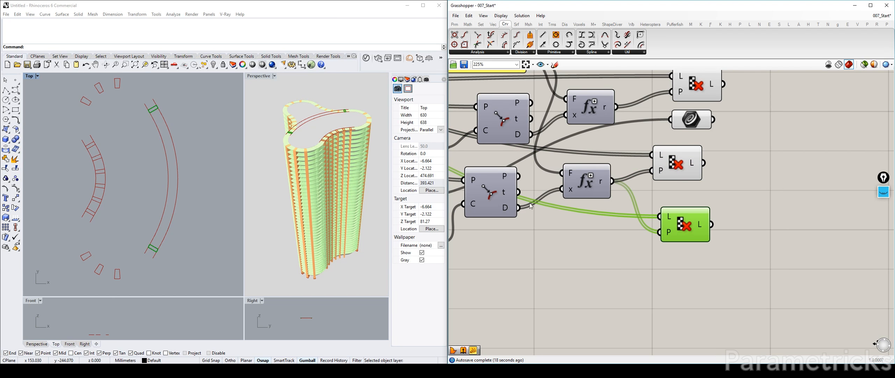
Step: Connect the lower Curve Closest Point's P output to the list input of the duplicated Cull Pattern, and tidy both components' placement
scroll(603, 180, down, 3)
right_drag(604, 180, 671, 177)
scroll(602, 190, up, 2)
mouse_move(535, 241)
mouse_down()
mouse_move(539, 222)
mouse_move(536, 229)
mouse_up()
right_drag(537, 231, 502, 262)
click(581, 199)
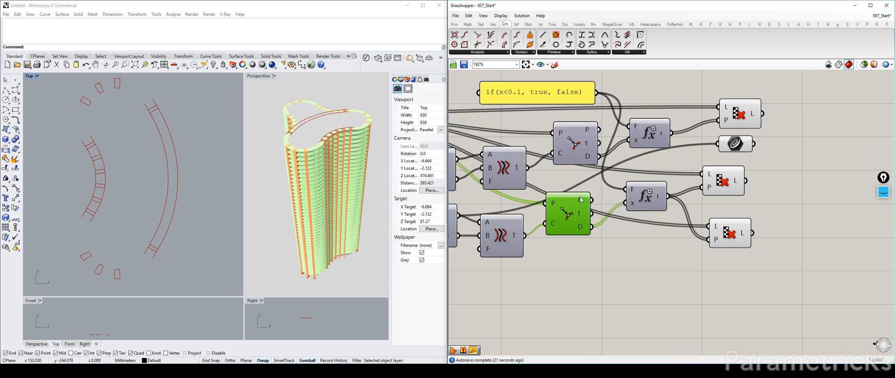
drag(590, 201, 731, 224)
right_drag(609, 199, 589, 196)
drag(551, 208, 559, 198)
drag(689, 217, 716, 220)
drag(557, 201, 558, 207)
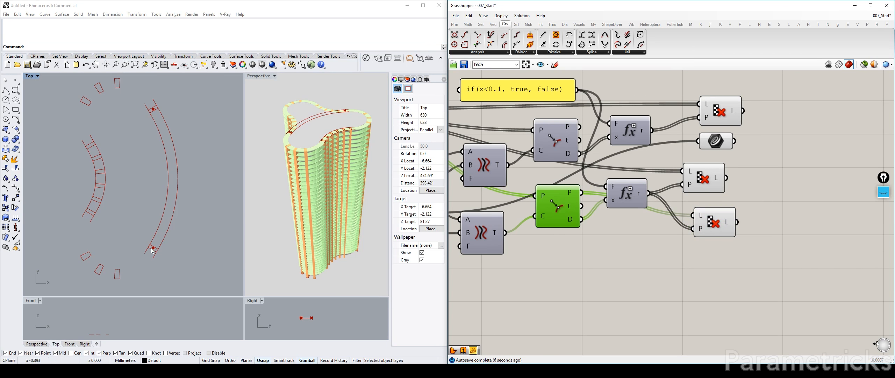
Step: Highlight the outer arc curve and the duplicated Cull Pattern's points, and examine where the points lie at the end columns in the Top viewport
right_drag(731, 178, 660, 197)
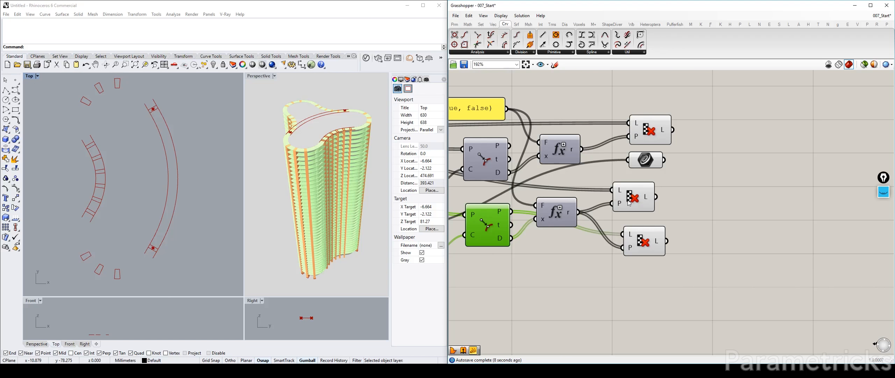
click(646, 160)
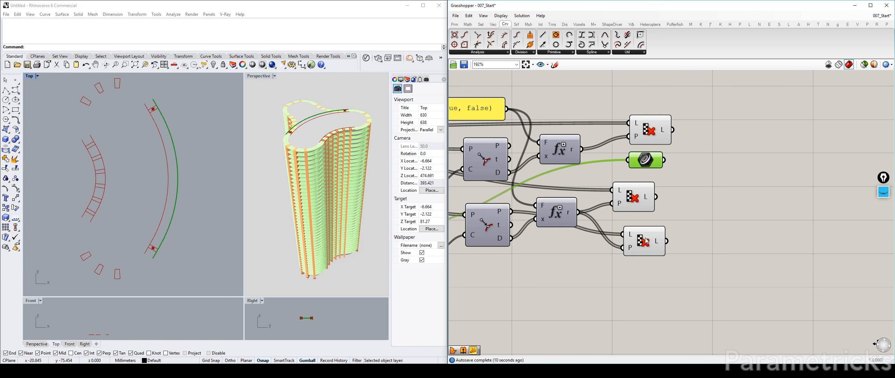
drag(645, 249, 635, 247)
scroll(172, 260, up, 8)
scroll(128, 225, down, 7)
right_drag(129, 195, 114, 291)
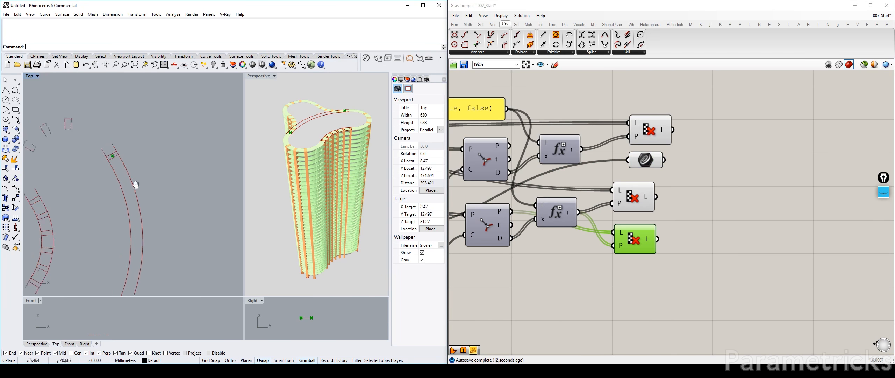
scroll(114, 165, up, 12)
scroll(118, 180, down, 8)
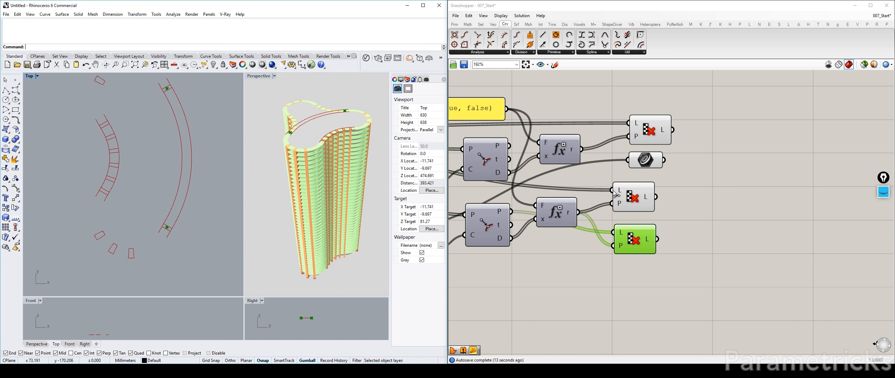
Step: Examine the lower Cull Pattern components and the upstream area, List Item and closest-point components feeding them
click(645, 198)
right_drag(690, 192, 630, 199)
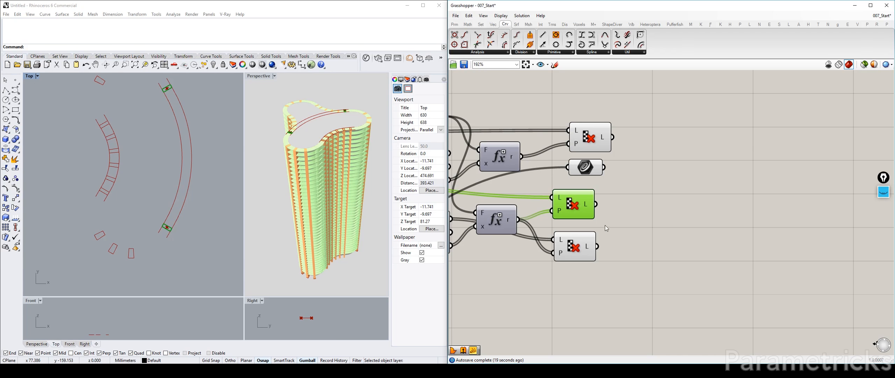
right_drag(607, 229, 678, 215)
click(655, 231)
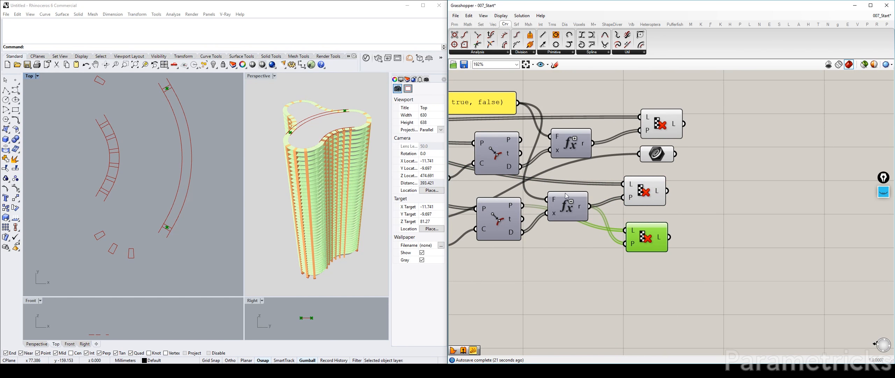
right_drag(567, 195, 874, 238)
scroll(558, 166, up, 3)
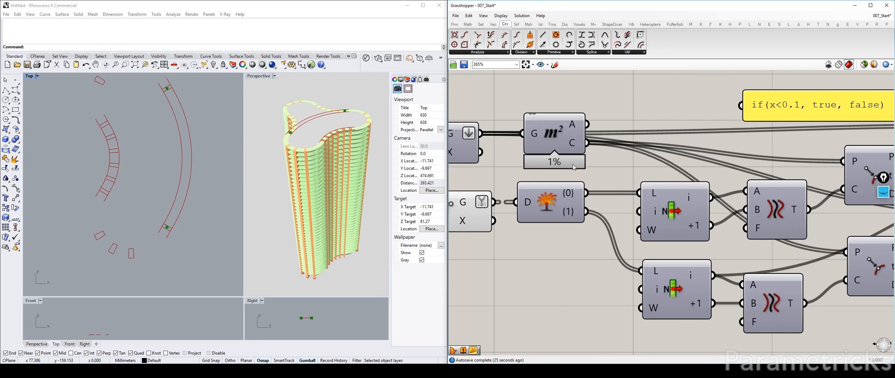
scroll(619, 172, down, 5)
scroll(618, 171, up, 3)
right_drag(618, 171, 456, 156)
right_drag(208, 140, 183, 178)
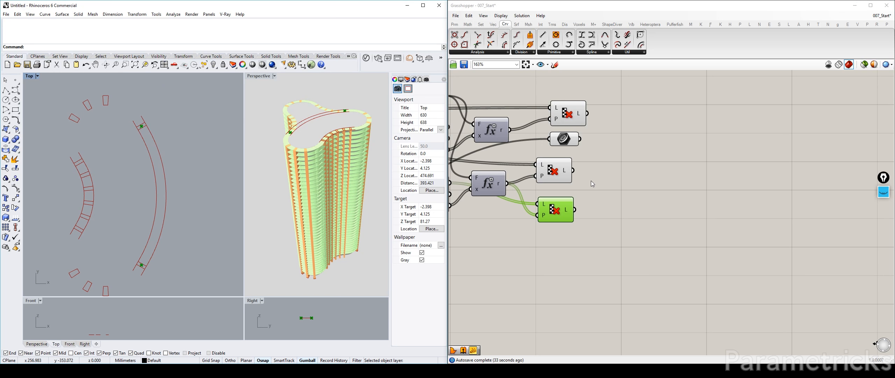
Step: Align the three Cull Pattern components and the curve parameter along their right edges
drag(594, 80, 534, 262)
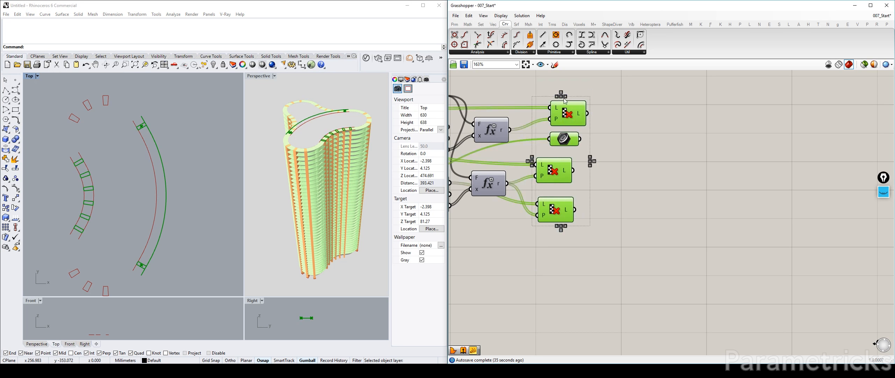
click(565, 96)
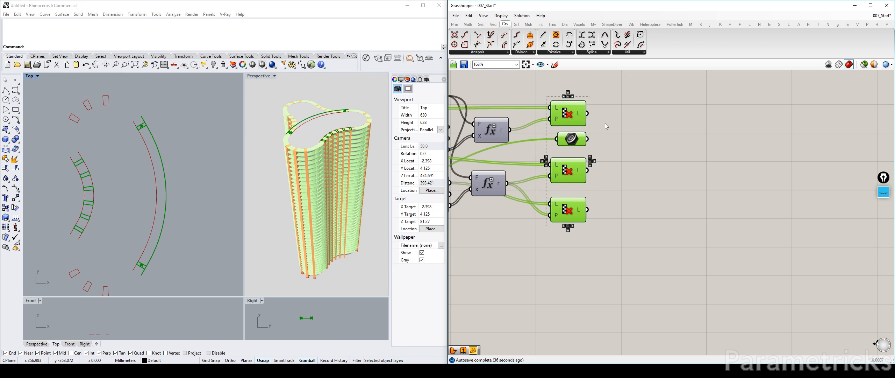
click(635, 141)
Step: Duplicate the lower Curve Closest Point component and place the copy beyond the Cull Pattern components
double_click(647, 168)
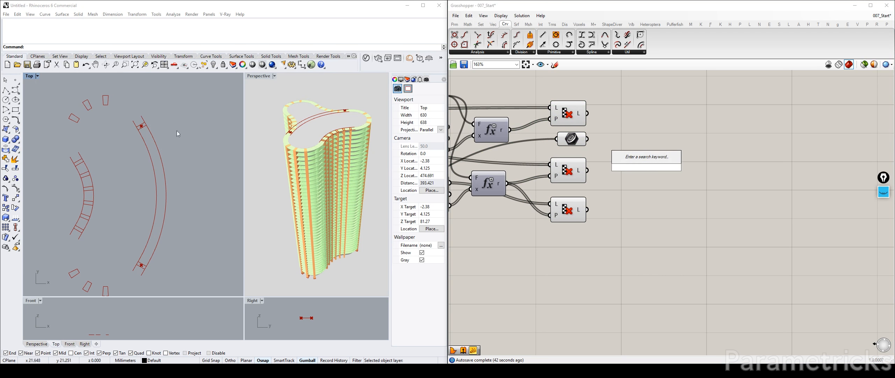
right_drag(470, 181, 525, 196)
alt+drag(525, 206, 726, 187)
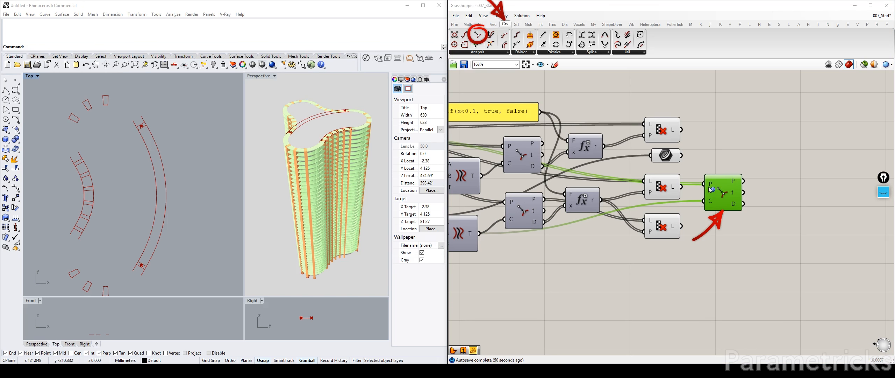
right_drag(703, 191, 673, 165)
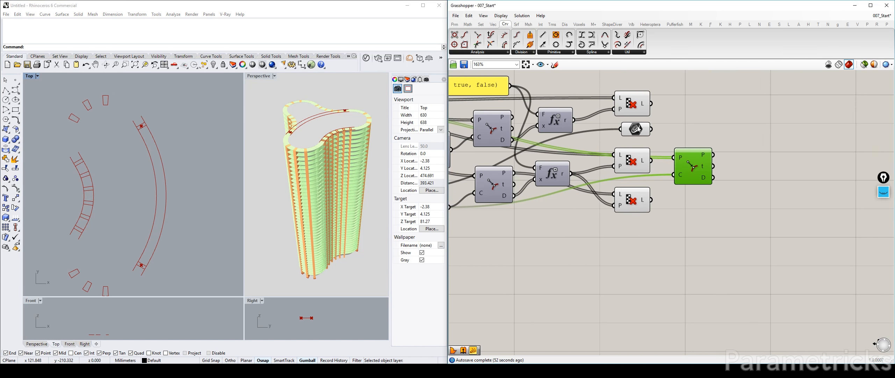
Step: Wire the curve parameter into the copied Curve Closest Point's C input and reposition both components, with the parameter below the Cull Patterns
drag(637, 128, 673, 177)
drag(625, 230, 541, 222)
drag(693, 170, 717, 170)
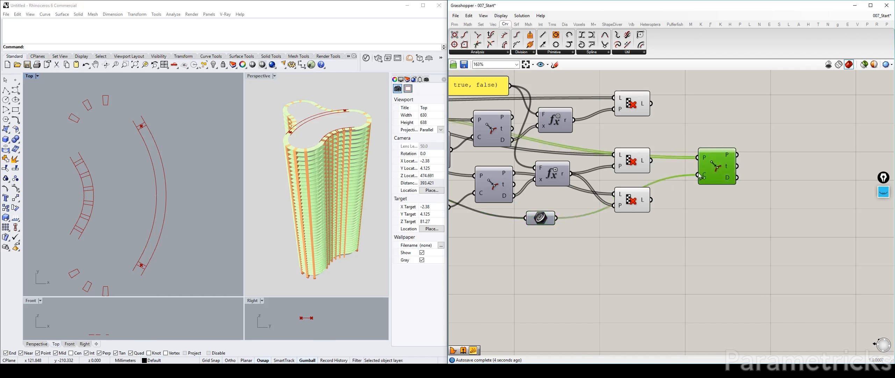
Step: Space out the lower two Cull Patterns and connect the lowest one's output to the P input of the copied Curve Closest Point
drag(634, 162, 633, 144)
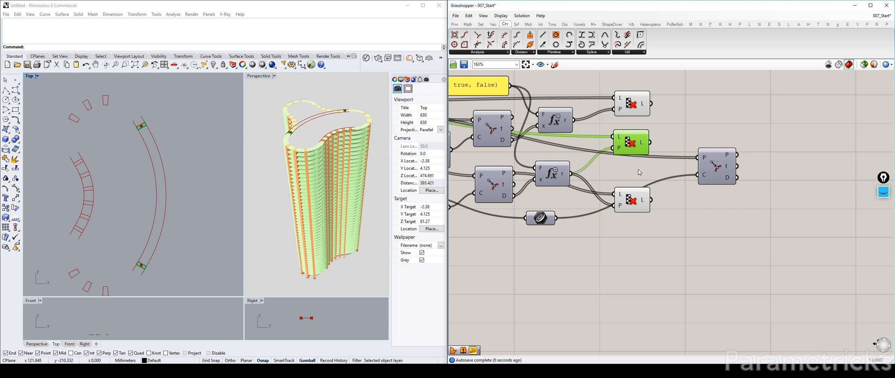
drag(642, 205, 633, 183)
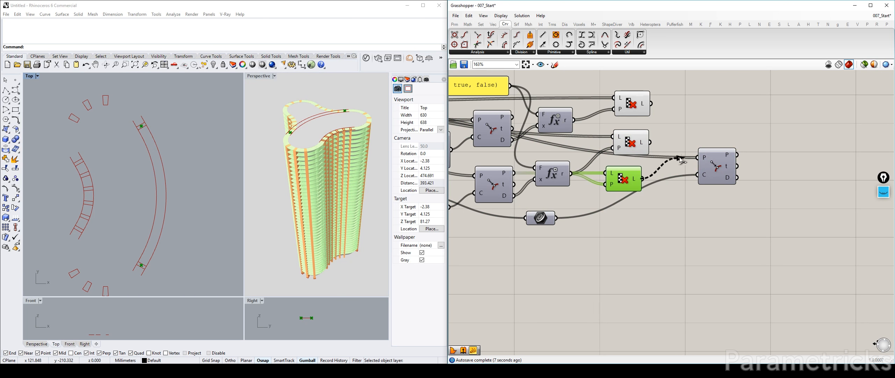
drag(730, 169, 687, 190)
click(624, 179)
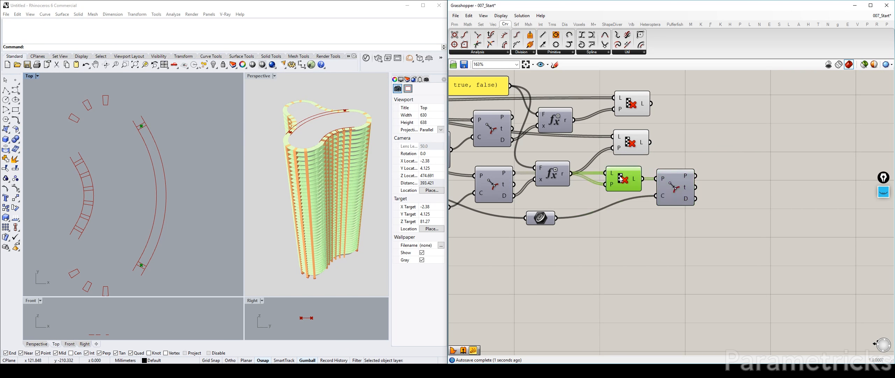
Step: Add a Shatter component, supplying its C input from the curve parameter and its t input from the new Curve Closest Point's t output
right_drag(731, 172, 643, 174)
double_click(643, 172)
text(shatter)
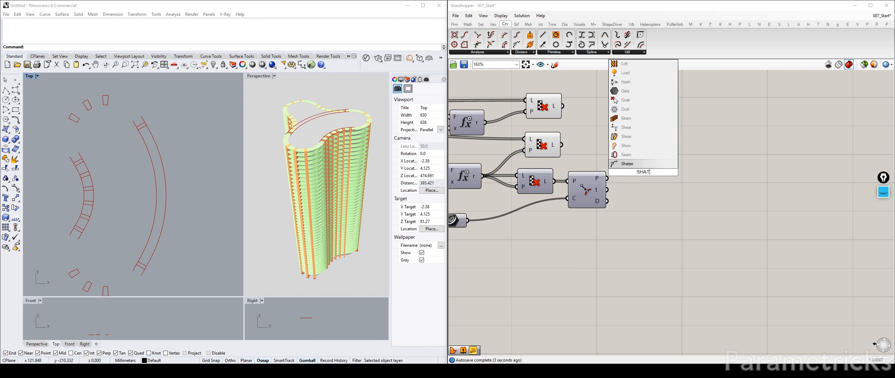
key(Return)
right_drag(543, 192, 606, 180)
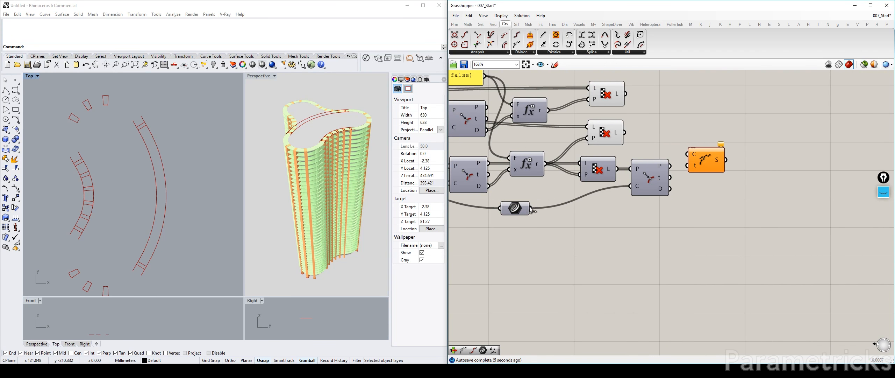
drag(530, 208, 717, 206)
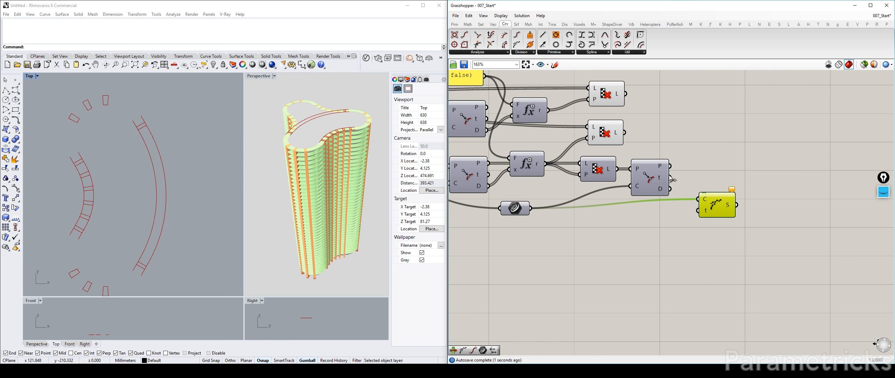
drag(671, 178, 710, 197)
right_drag(760, 163, 598, 158)
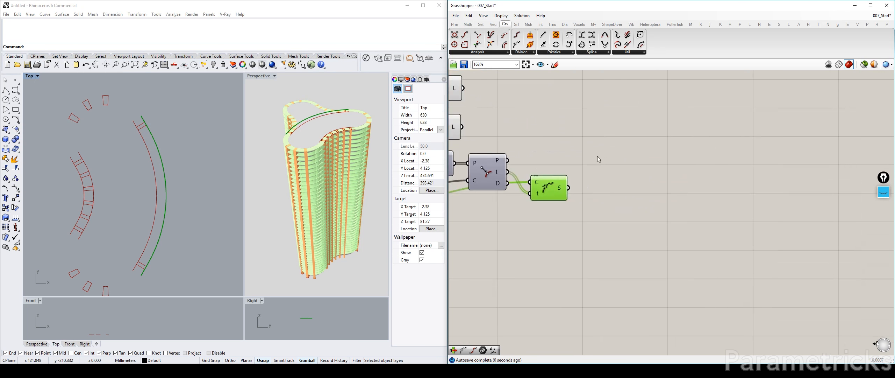
click(598, 160)
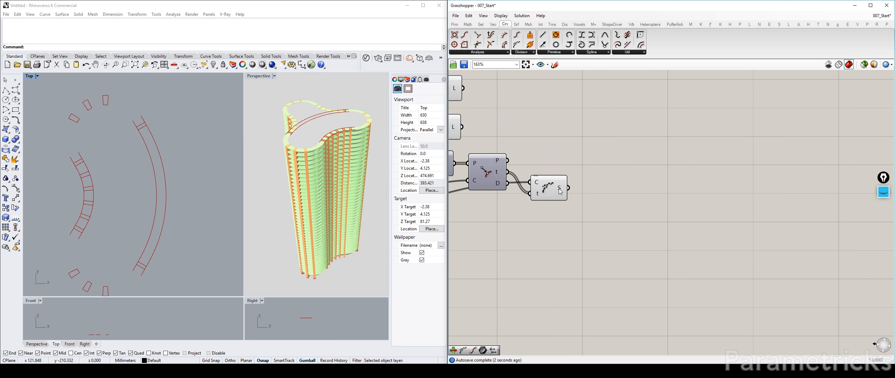
Step: Add a List Item component after Shatter and connect the S output to its L input
double_click(631, 172)
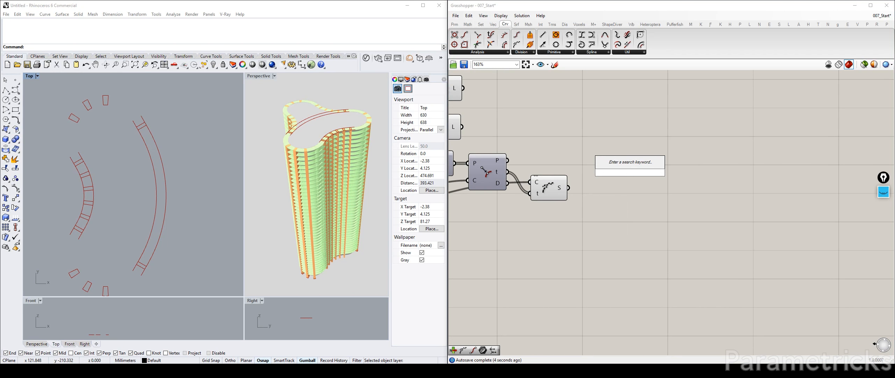
text(ITEM)
key(Return)
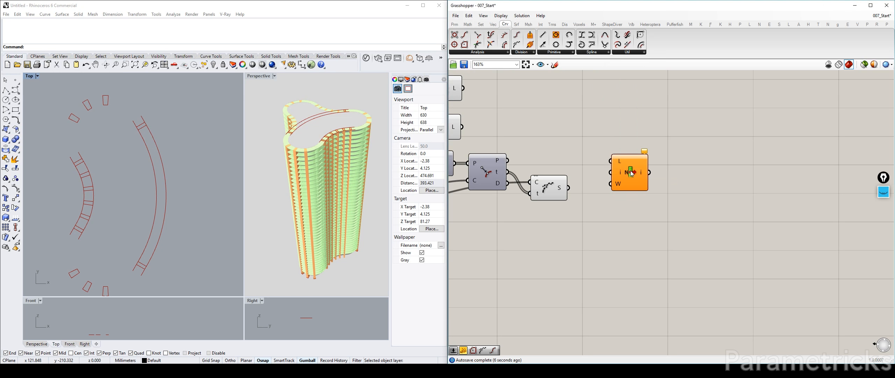
drag(552, 185, 548, 168)
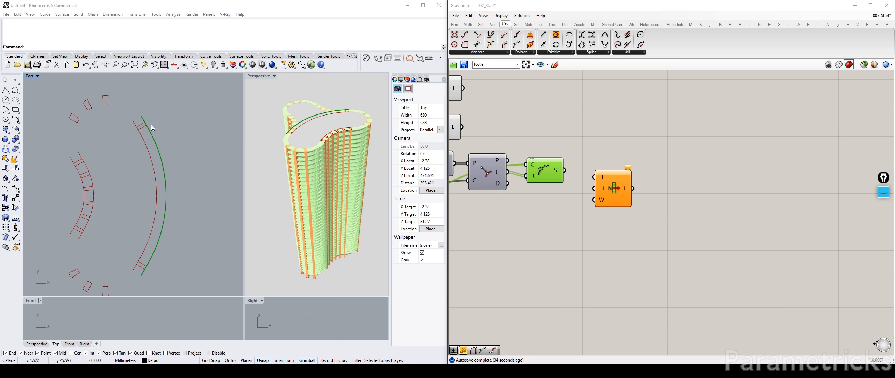
drag(564, 170, 594, 177)
Step: Set the integer for the List Item's index input to pick the shattered segment
right_click(604, 188)
mouse_move(655, 258)
click(705, 256)
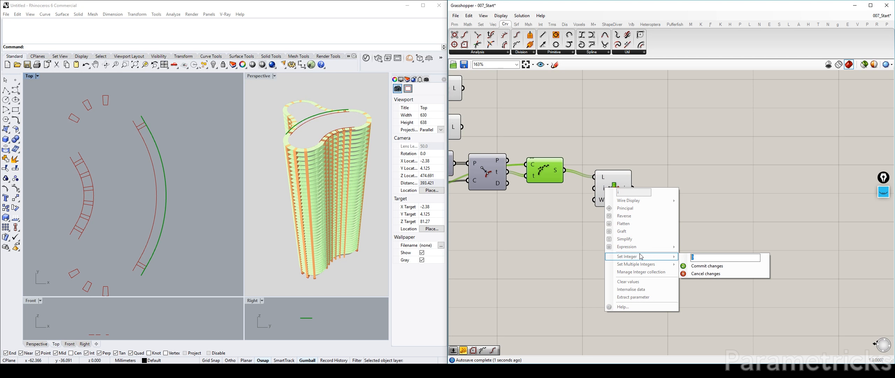
click(707, 265)
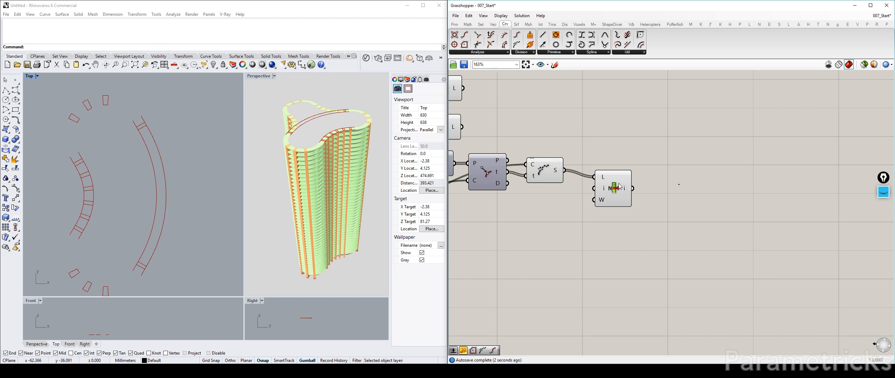
Step: Reposition the List Item beside Shatter and inspect the curve segments in the Top viewport
mouse_move(611, 185)
mouse_down()
mouse_move(597, 174)
mouse_move(597, 182)
mouse_up()
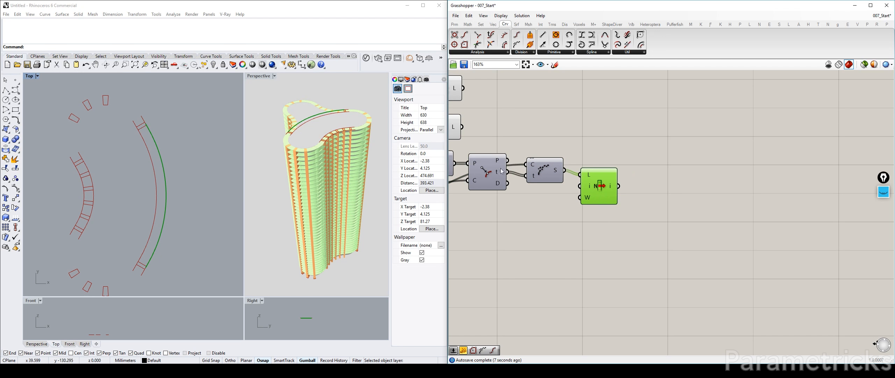
right_drag(646, 157, 664, 137)
scroll(166, 208, up, 2)
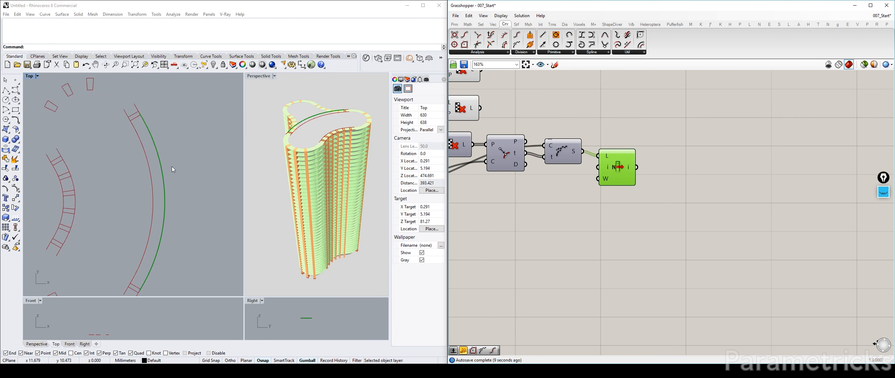
drag(631, 166, 654, 165)
scroll(192, 119, down, 2)
right_drag(196, 170, 179, 159)
scroll(178, 159, down, 2)
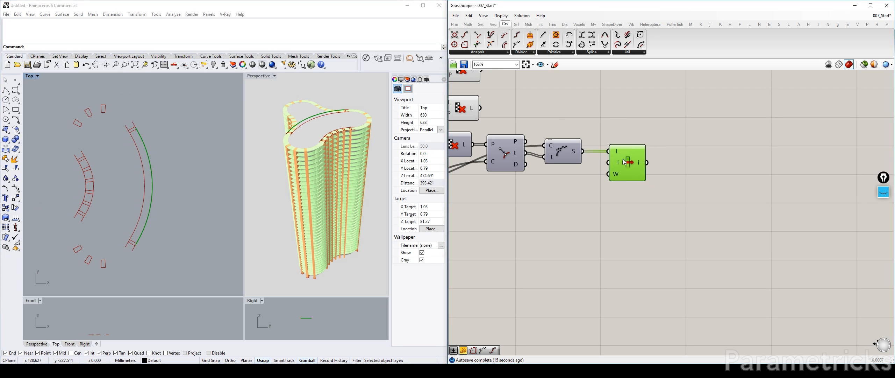
drag(648, 157, 627, 159)
Step: Add a Divide Curve component and connect the List Item output to its C input
double_click(664, 136)
text(divide)
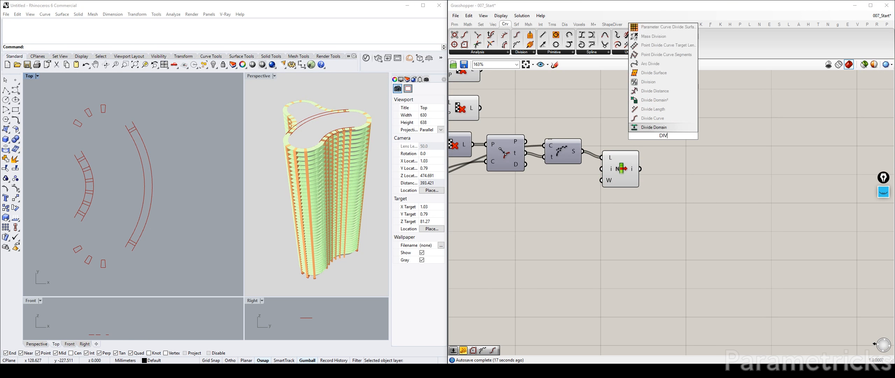
click(661, 137)
drag(661, 139, 690, 187)
Step: Create a number slider from the shorthand 5<15 below the Shatter component
click(555, 209)
double_click(555, 210)
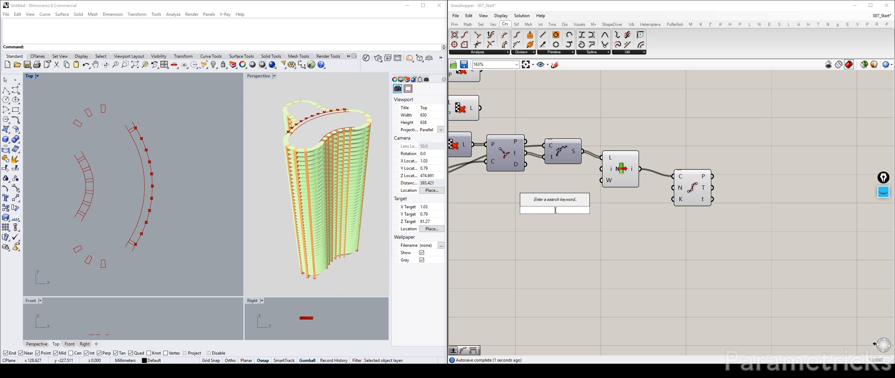
text(5)
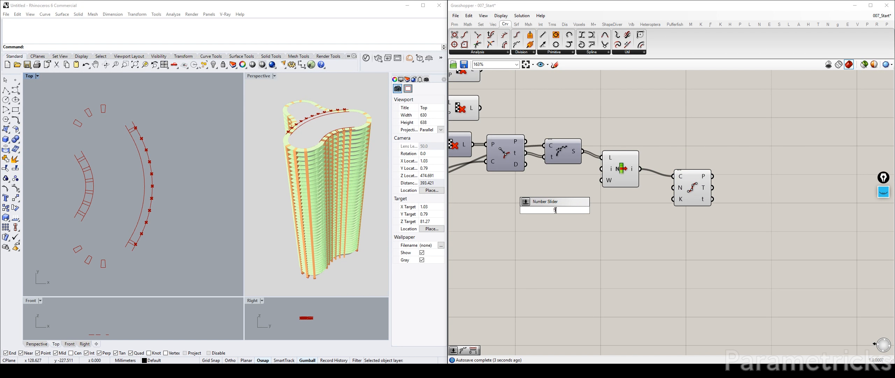
text(<10)
key(Return)
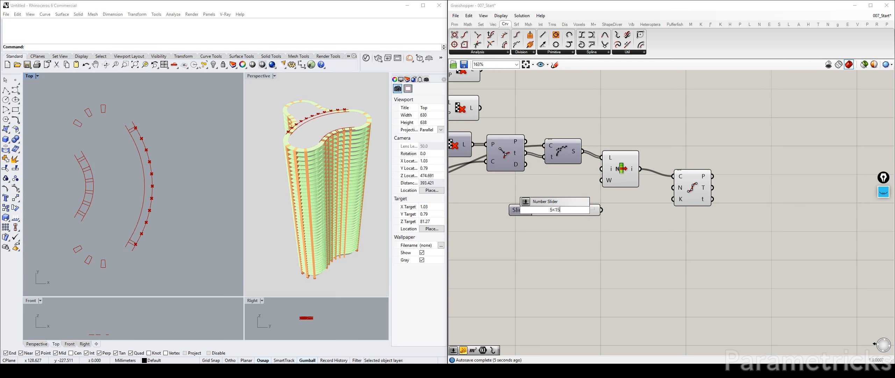
Step: Rename the new number slider SECONDARY COLUMNS
right_click(561, 210)
text(SECONA)
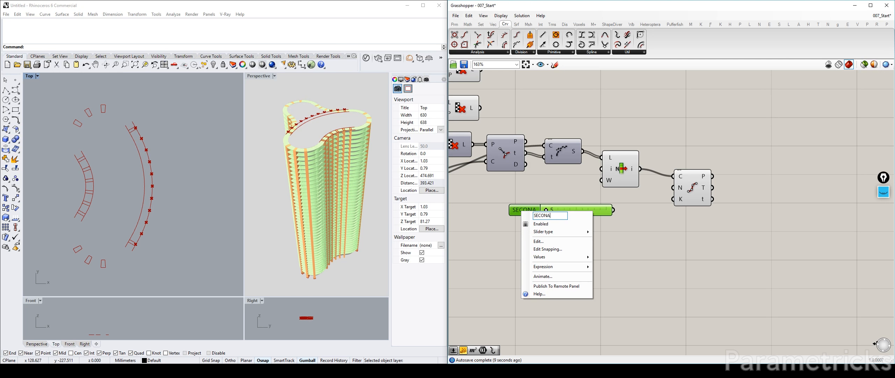
key(BackSpace)
text(DARY COLUMNS)
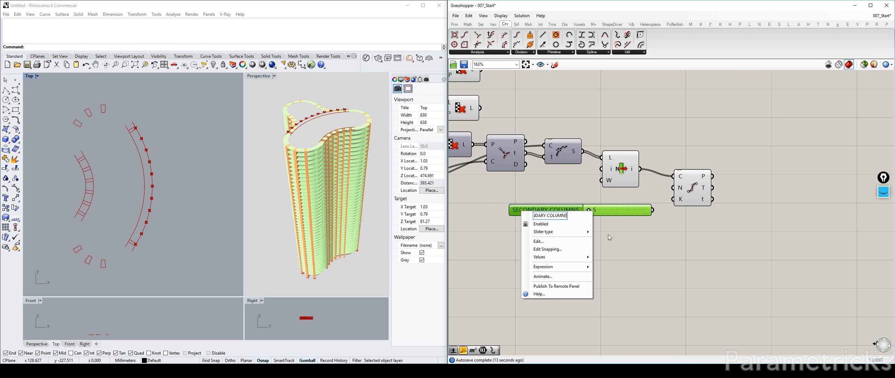
key(Return)
Step: Wire the SECONDARY COLUMNS slider, set to 10, into Divide Curve's N input and move the slider far upstream
drag(589, 210, 618, 210)
scroll(482, 186, down, 5)
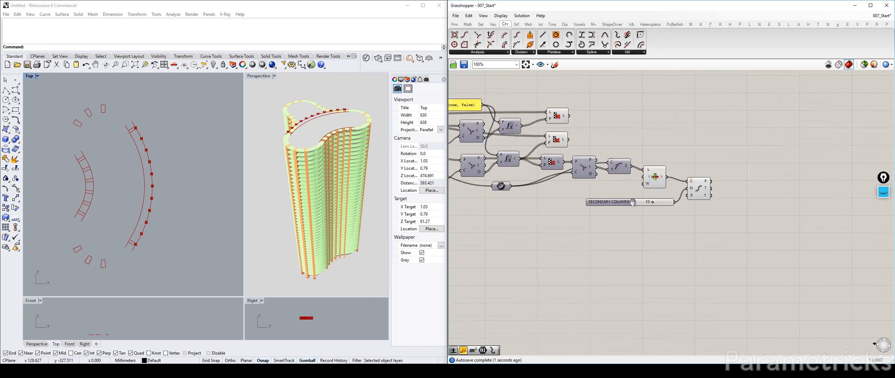
click(511, 198)
right_drag(511, 196, 674, 192)
drag(674, 192, 564, 189)
right_drag(768, 182, 614, 183)
scroll(614, 183, up, 4)
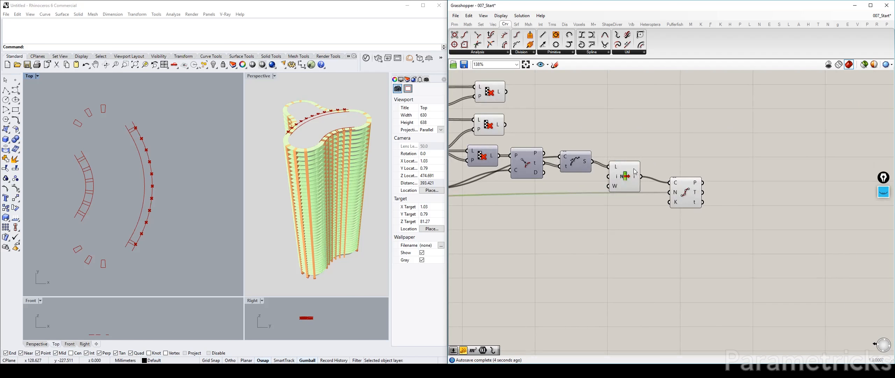
Step: Move the Divide Curve component closer to the List Item to tidy the layout
click(619, 172)
click(672, 191)
drag(672, 191, 648, 190)
right_drag(719, 167, 642, 160)
click(627, 156)
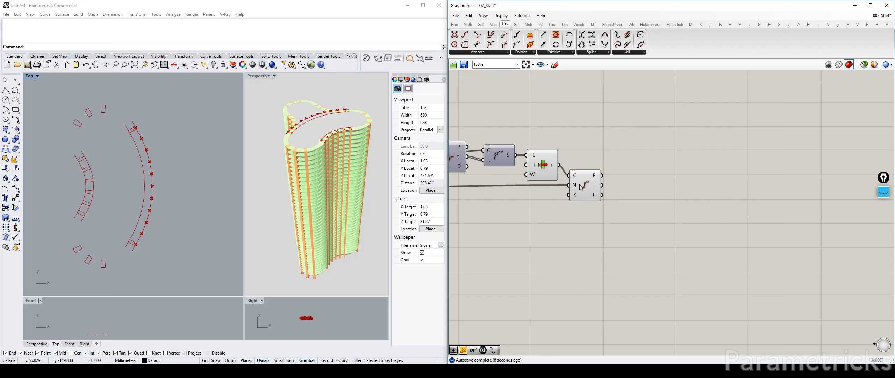
Step: Examine how the Divide Curve points sit relative to the column outlines at both ends of the curve in the Top view
click(589, 172)
scroll(133, 161, up, 3)
scroll(132, 159, down, 2)
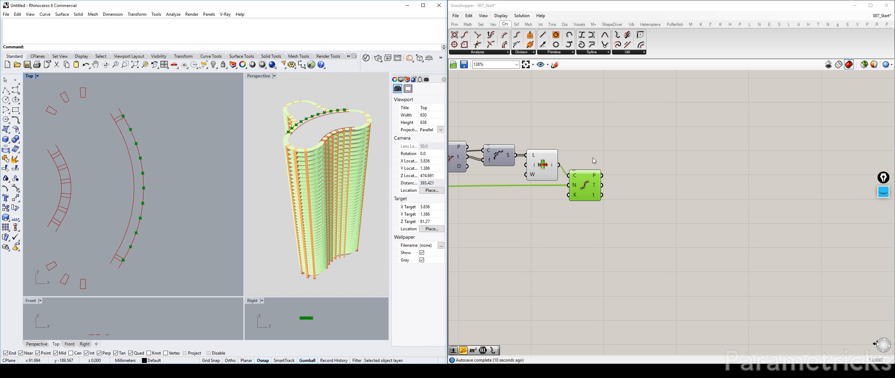
right_drag(475, 113, 603, 144)
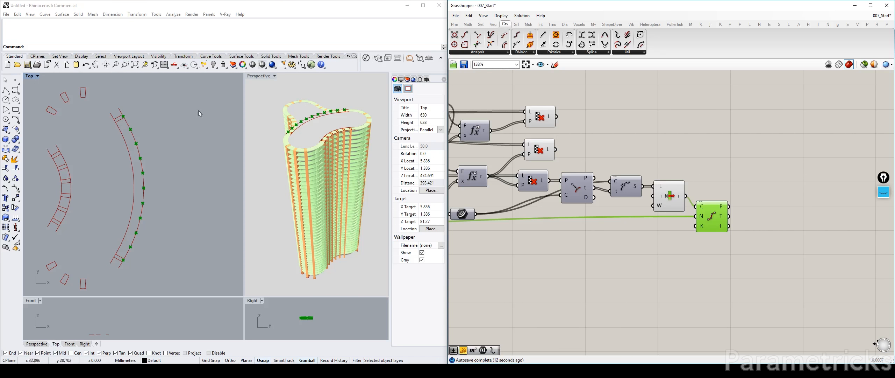
scroll(129, 115, up, 3)
scroll(129, 117, up, 3)
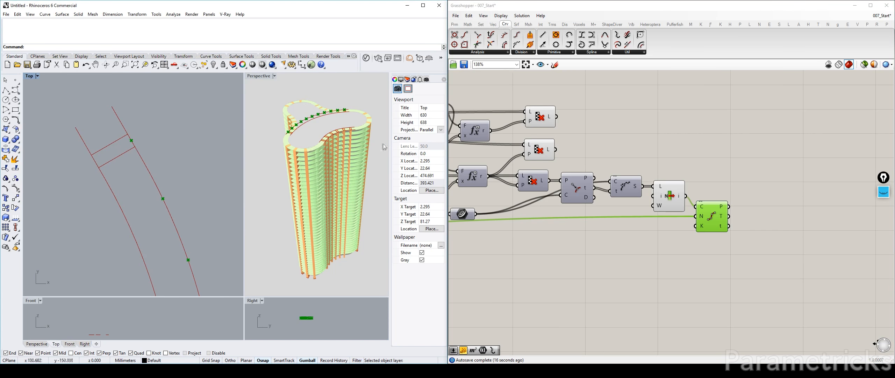
scroll(636, 125, down, 3)
scroll(174, 160, down, 3)
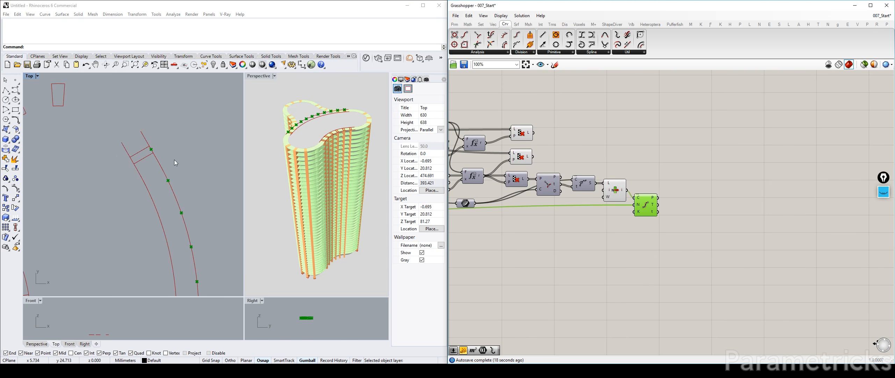
double_click(585, 127)
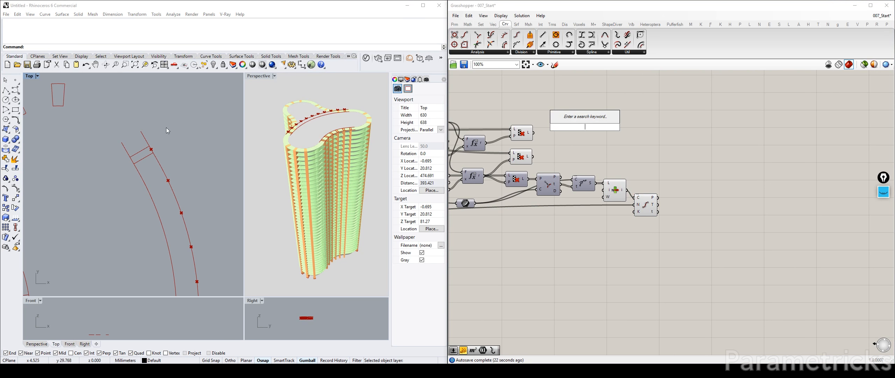
right_drag(167, 135, 166, 82)
scroll(166, 135, down, 8)
right_drag(165, 216, 166, 156)
scroll(168, 181, up, 5)
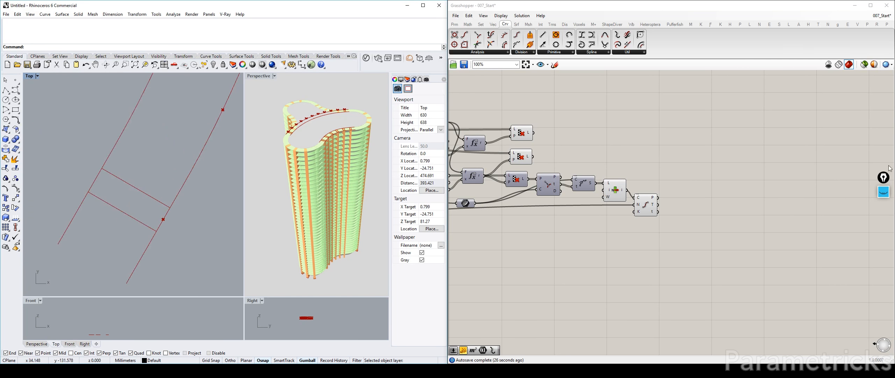
click(884, 191)
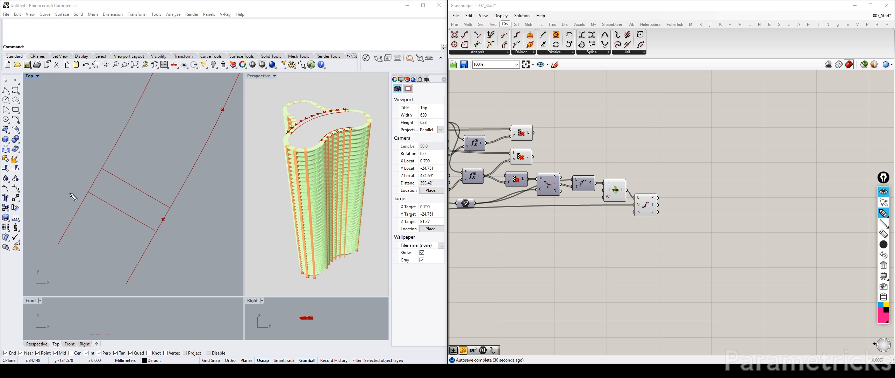
drag(63, 233, 136, 272)
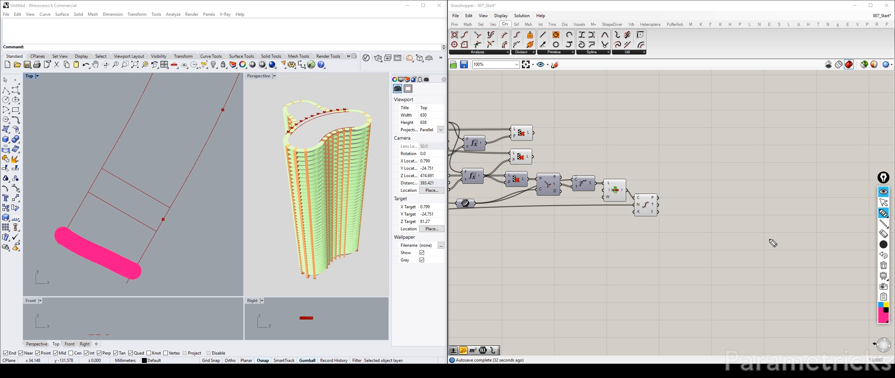
click(885, 265)
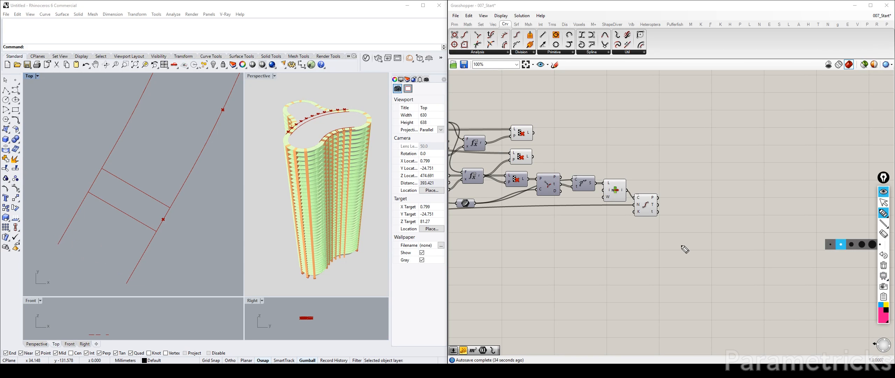
drag(61, 238, 135, 272)
mouse_move(83, 227)
mouse_down()
mouse_move(95, 230)
mouse_move(80, 241)
mouse_up()
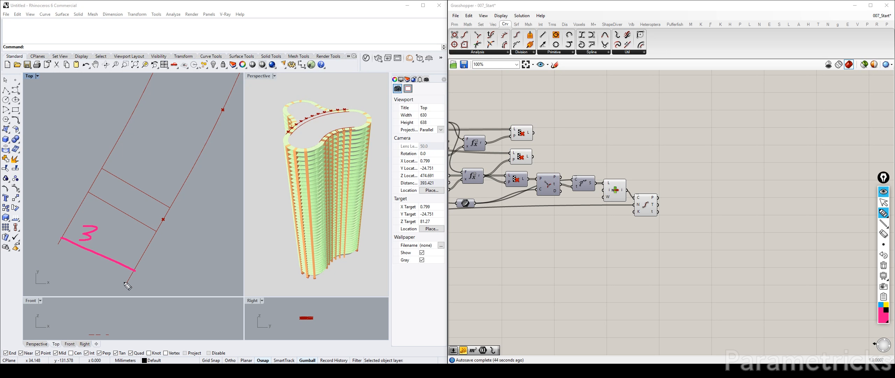
drag(122, 283, 202, 137)
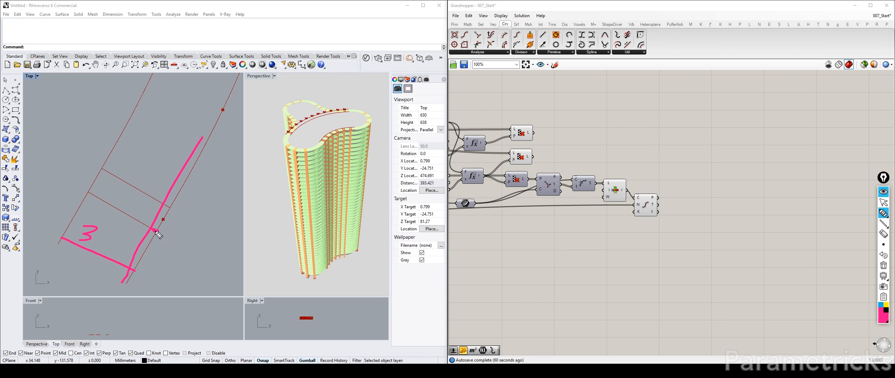
click(155, 230)
drag(170, 206, 160, 229)
click(881, 305)
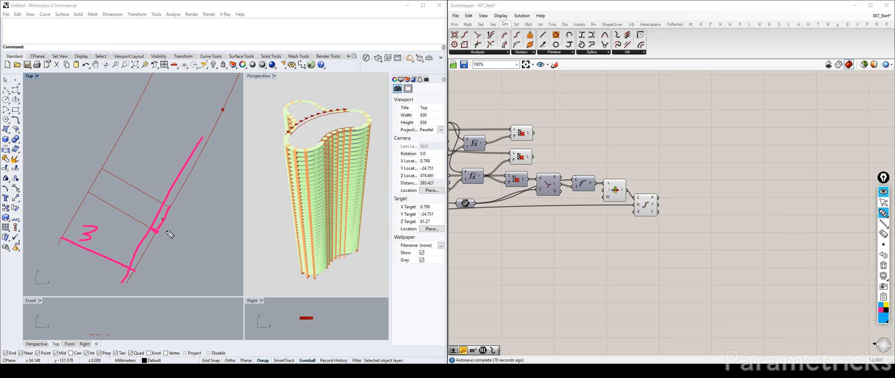
drag(158, 231, 170, 209)
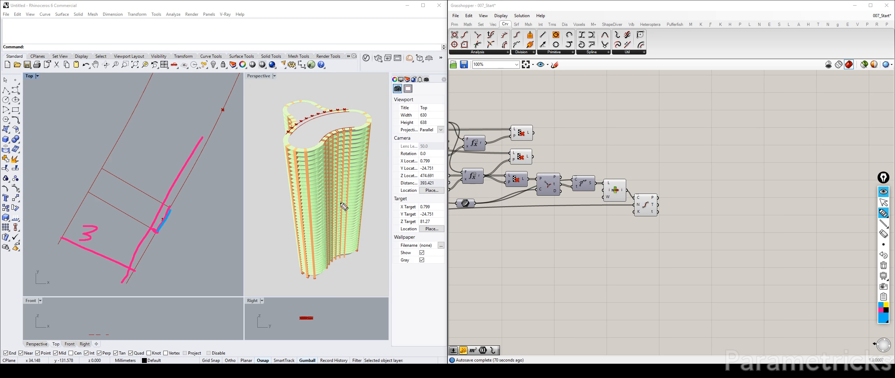
click(883, 265)
click(884, 202)
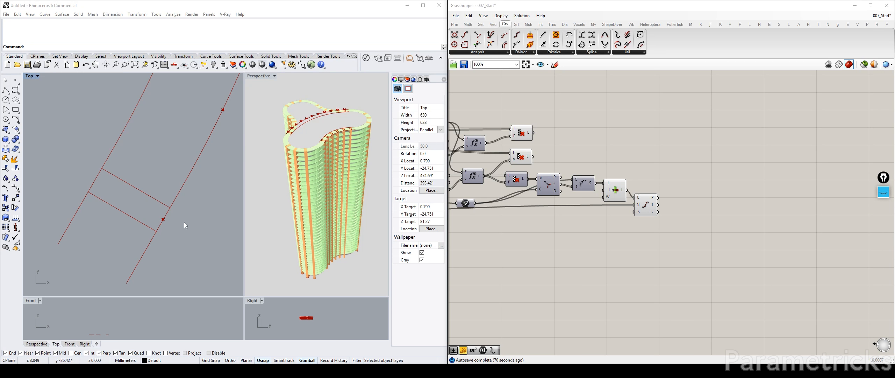
Step: Move the two upper Cull Pattern components to make room on the canvas around the middle one
scroll(165, 220, down, 4)
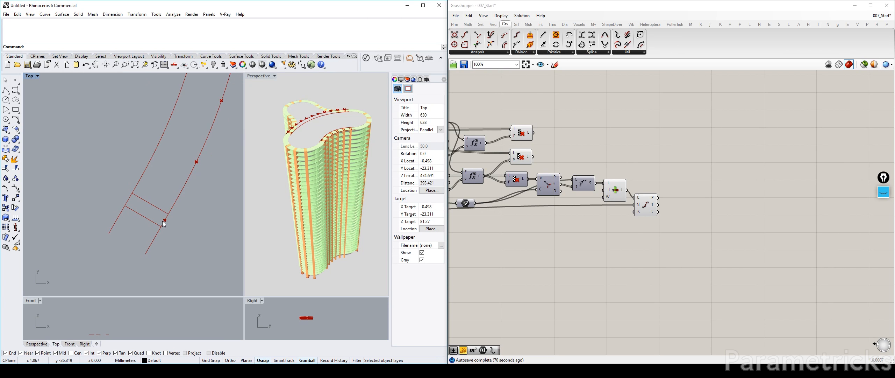
scroll(165, 222, up, 4)
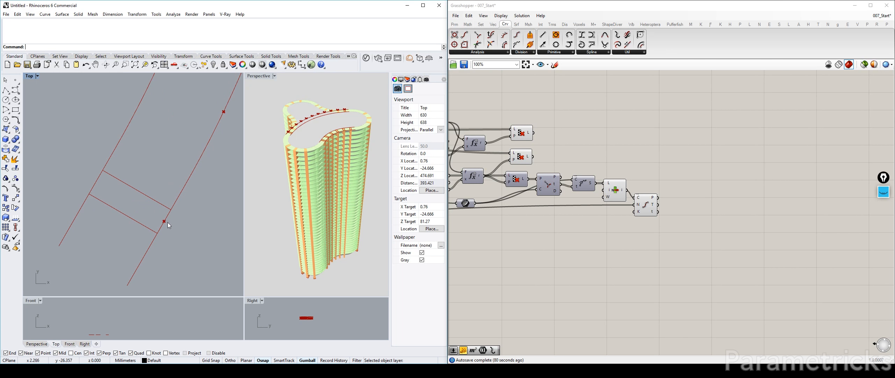
scroll(165, 223, up, 4)
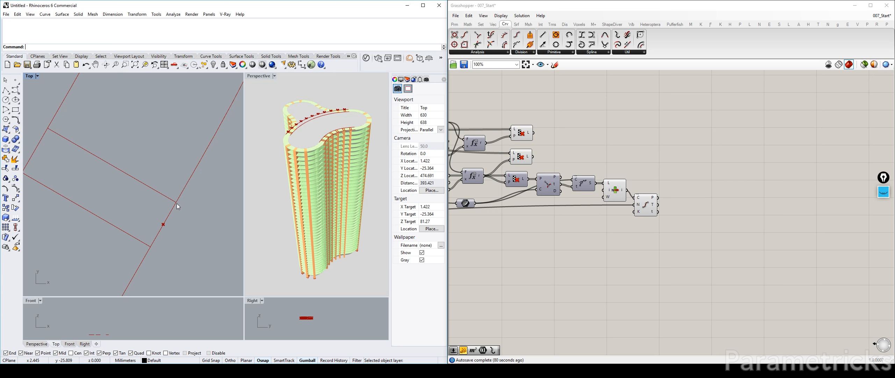
scroll(176, 202, down, 15)
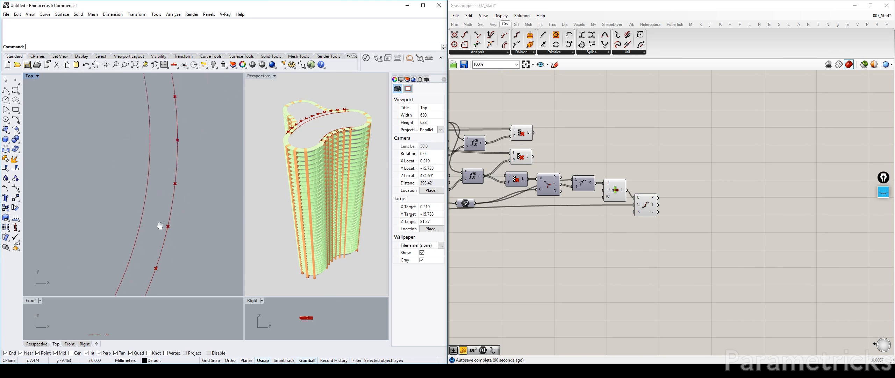
right_drag(184, 166, 178, 242)
scroll(137, 154, up, 16)
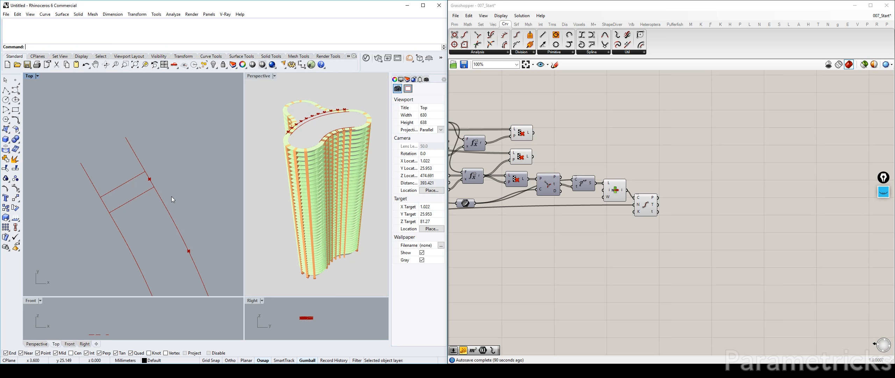
drag(524, 132, 523, 122)
drag(523, 162, 522, 156)
Step: Add an Explode component and wire the middle Cull Pattern's L output into its C input
double_click(566, 144)
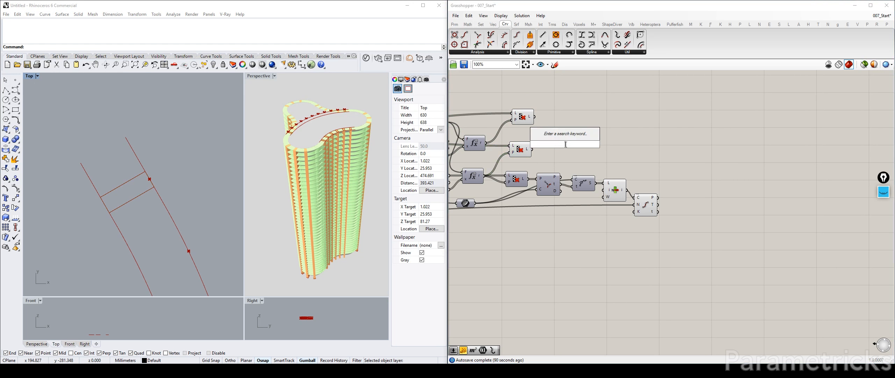
text(EXPLODE)
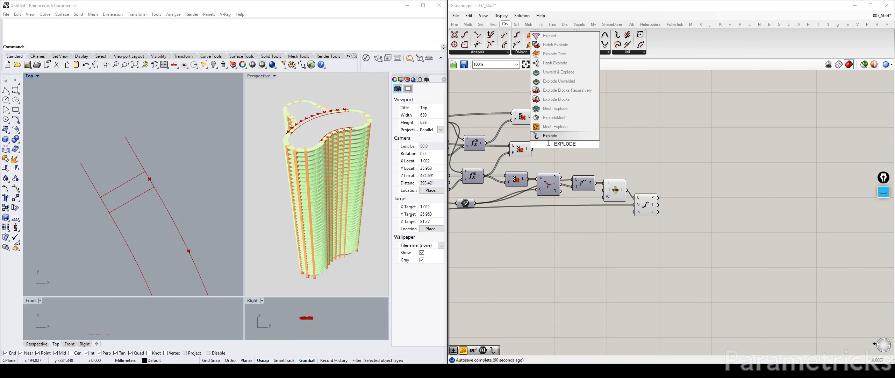
key(Return)
scroll(550, 140, up, 3)
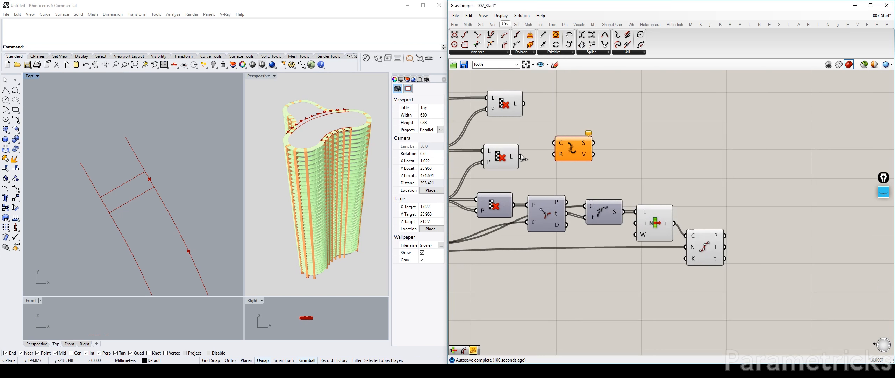
drag(520, 157, 552, 159)
scroll(206, 174, down, 4)
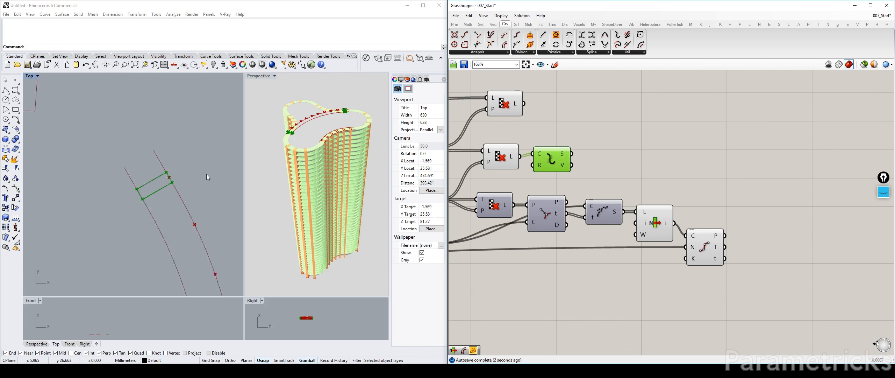
scroll(207, 177, down, 3)
Step: Add an Evaluate Curve component and wire the Explode component's S output into its C input
double_click(653, 127)
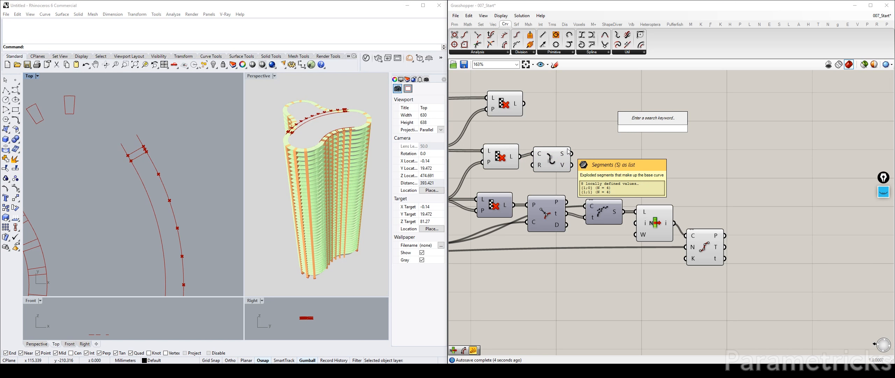
right_drag(208, 170, 156, 81)
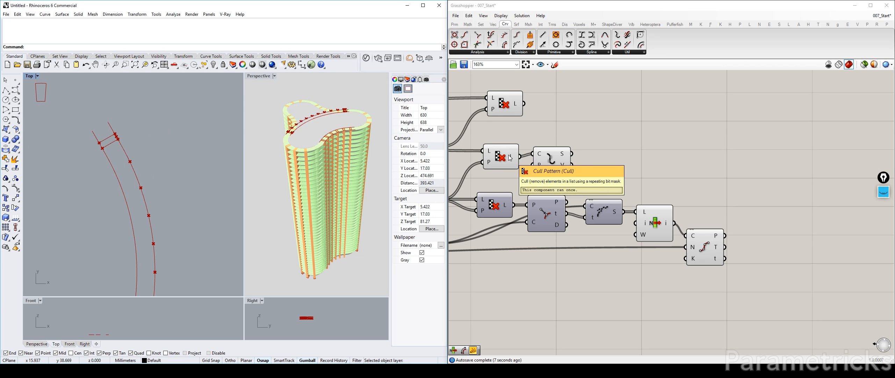
double_click(672, 129)
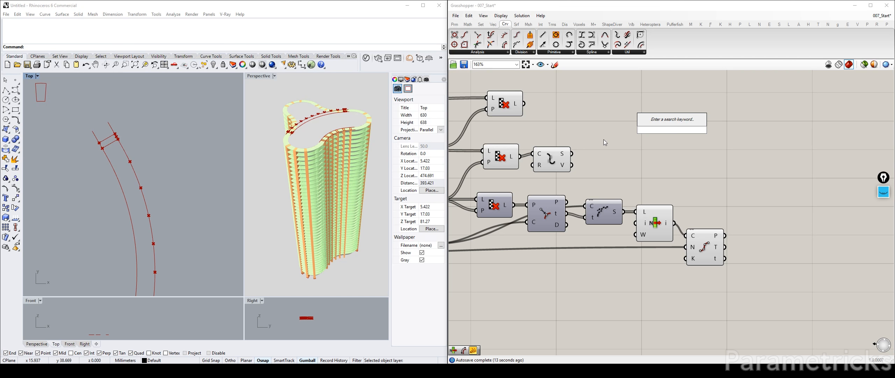
text(CRV EVAL)
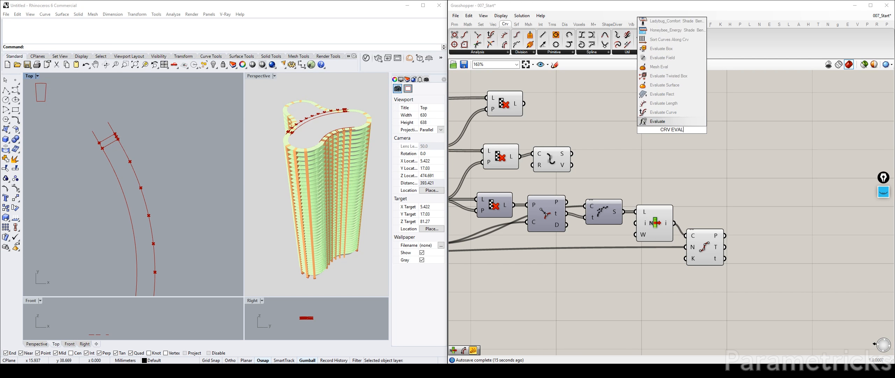
click(666, 113)
scroll(582, 152, up, 3)
drag(720, 120, 582, 147)
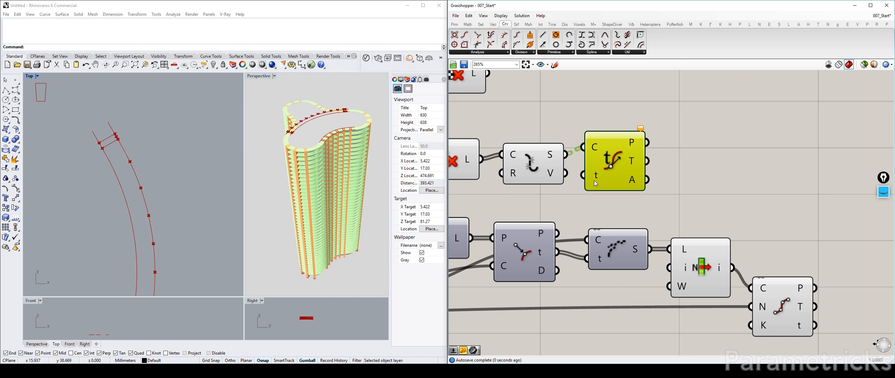
Step: Set Evaluate Curve's t input to 0.5 and reparameterize its C input
right_click(595, 176)
mouse_move(630, 257)
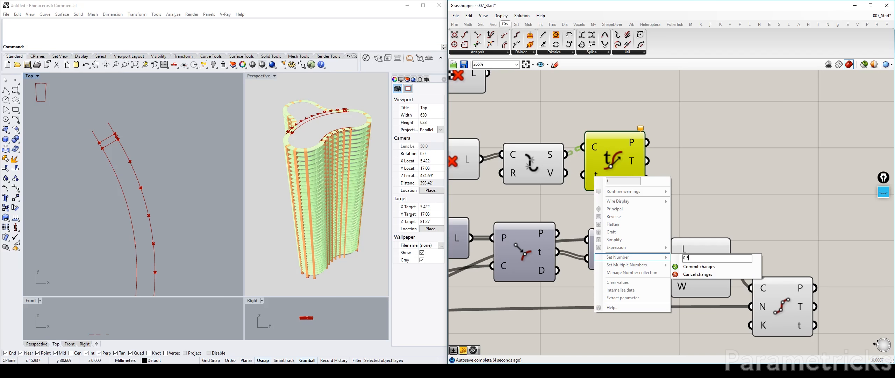
click(725, 265)
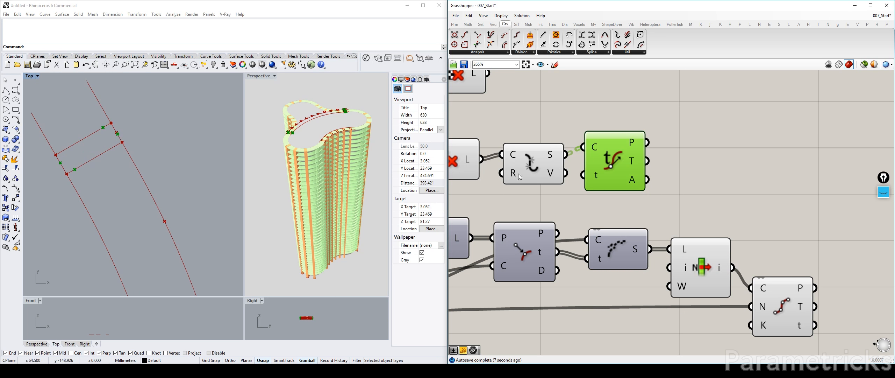
right_click(598, 150)
click(615, 225)
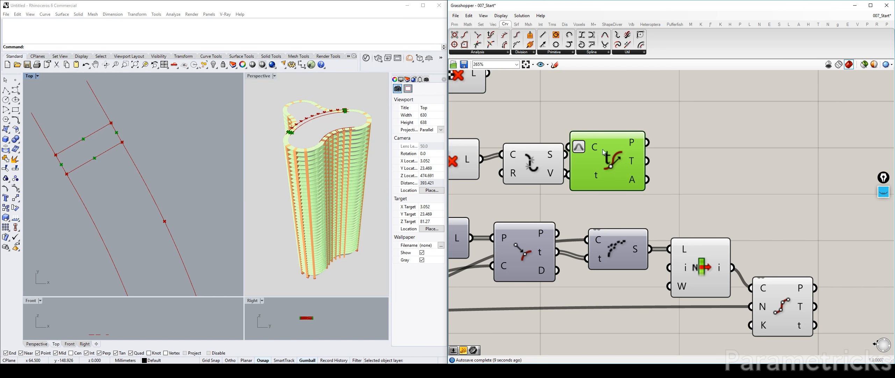
Step: Reposition the Explode and Evaluate Curve components in a neat row and inspect the evaluated edge points on the end column
drag(522, 157, 524, 150)
click(654, 161)
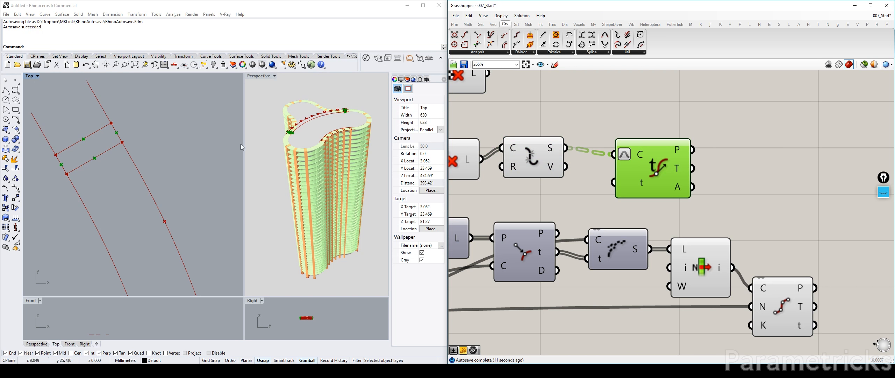
right_drag(130, 139, 149, 154)
scroll(135, 142, up, 3)
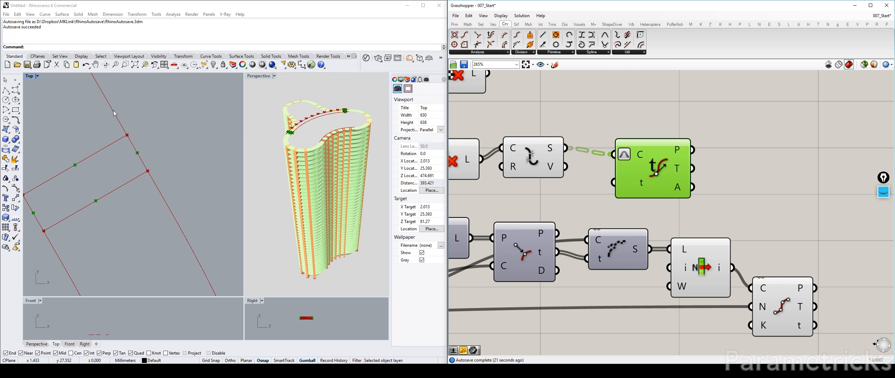
scroll(159, 182, down, 5)
scroll(159, 182, up, 4)
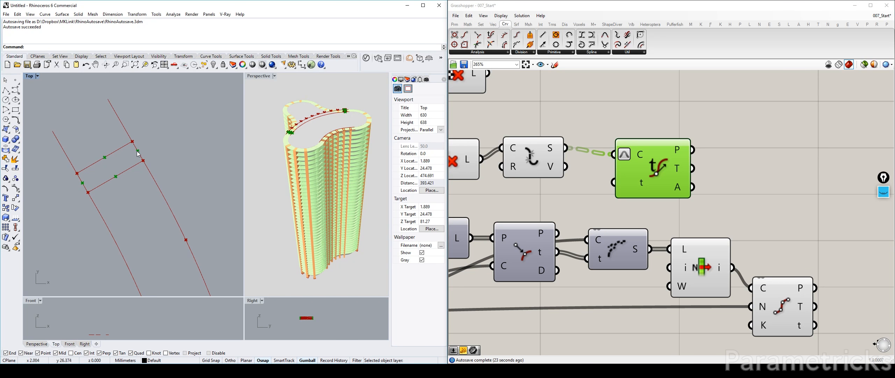
right_drag(651, 168, 643, 155)
drag(643, 155, 614, 148)
scroll(614, 148, down, 3)
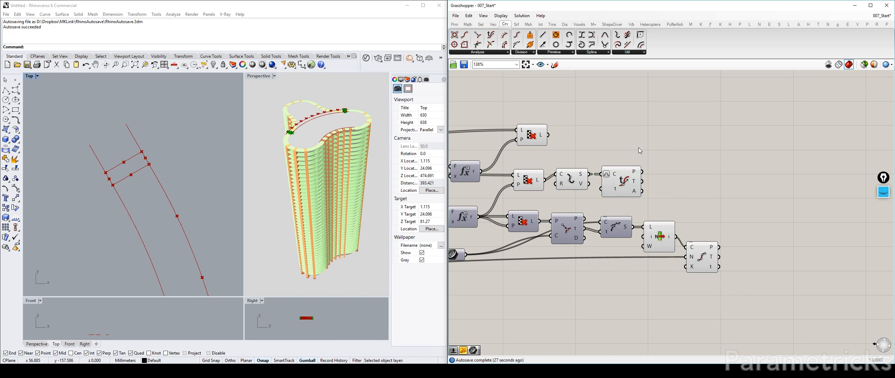
Step: Add an Evaluate component to the canvas beyond the Evaluate Curve component
double_click(640, 147)
text(EVAL)
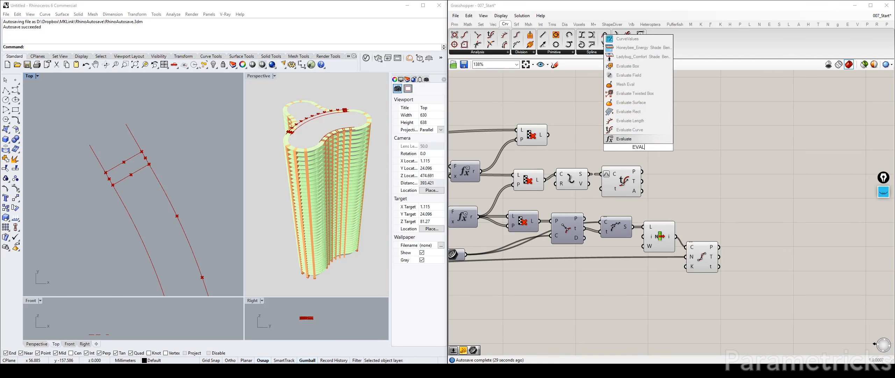
click(647, 140)
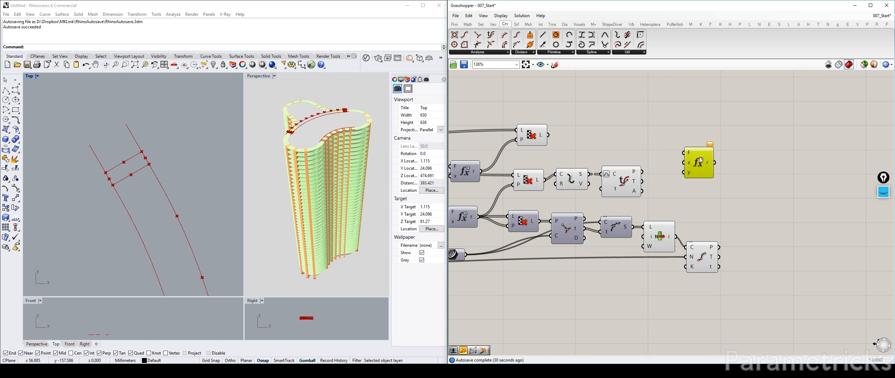
Step: Duplicate the lower row's Curve Closest Point component and place the copy above the Evaluate Curve component
double_click(646, 140)
text(POIUNT)
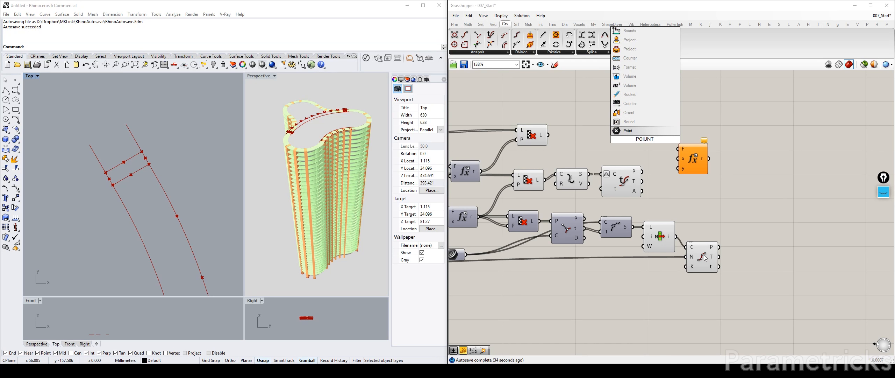
alt+drag(572, 228, 643, 139)
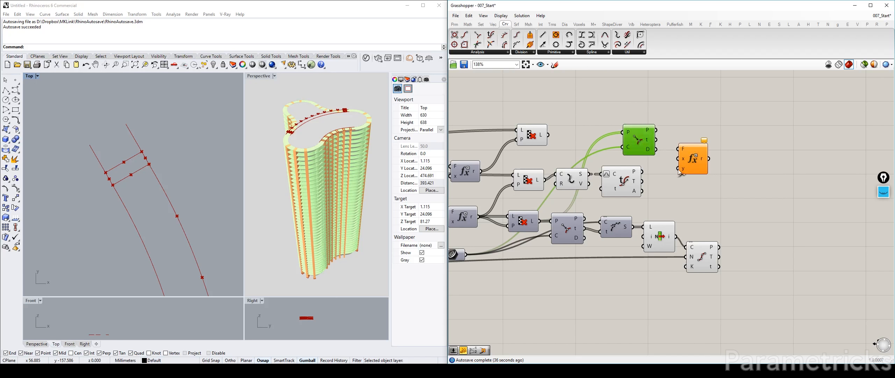
right_drag(589, 161, 647, 142)
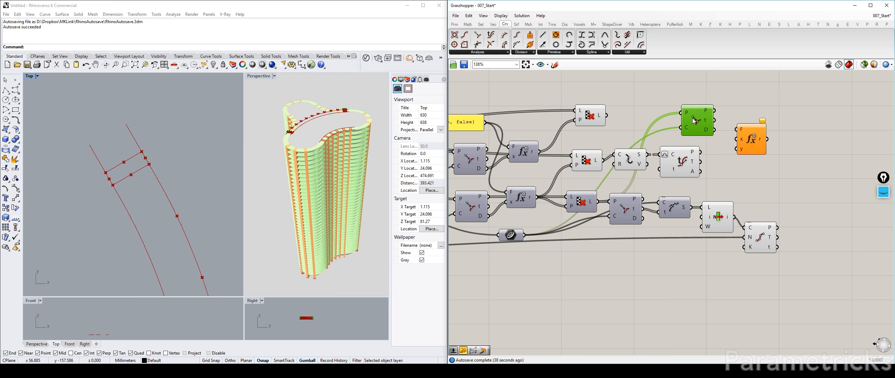
Step: Check which curve the Curve parameter holds and examine the end column's edge midpoints against it in the Top viewport
right_drag(521, 224, 544, 217)
drag(539, 228, 550, 218)
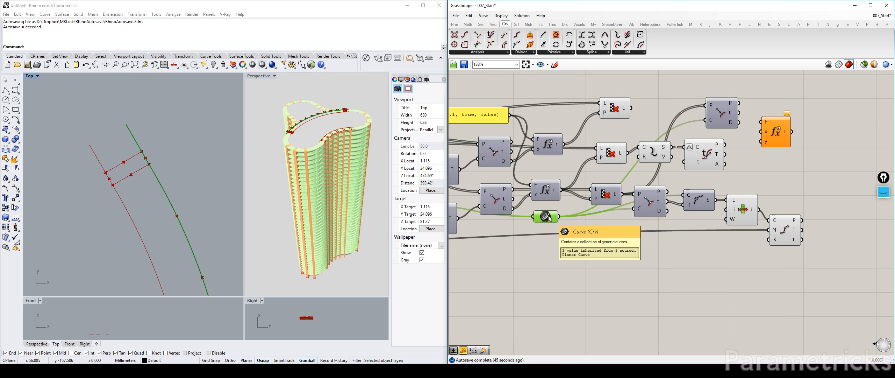
right_drag(550, 218, 576, 212)
right_drag(655, 195, 567, 219)
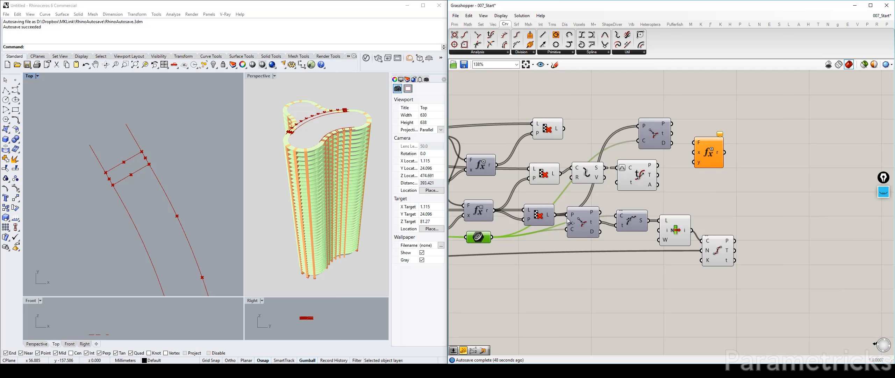
click(678, 226)
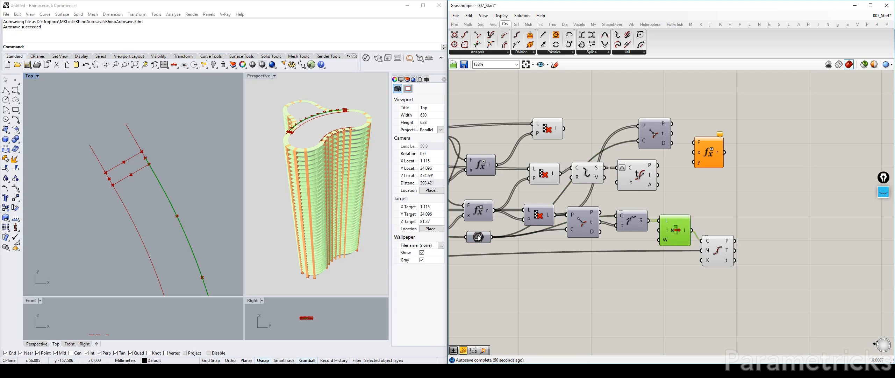
drag(475, 237, 480, 236)
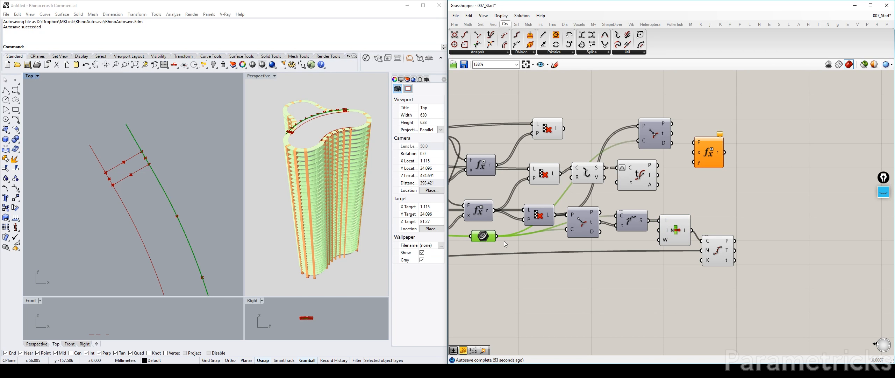
scroll(162, 164, up, 4)
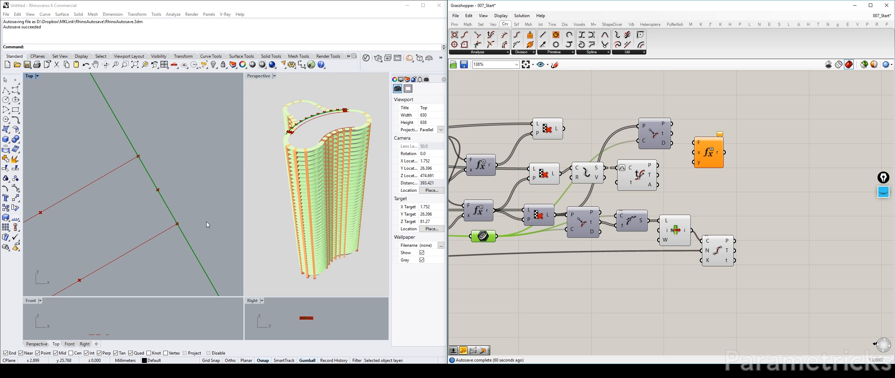
scroll(189, 193, down, 3)
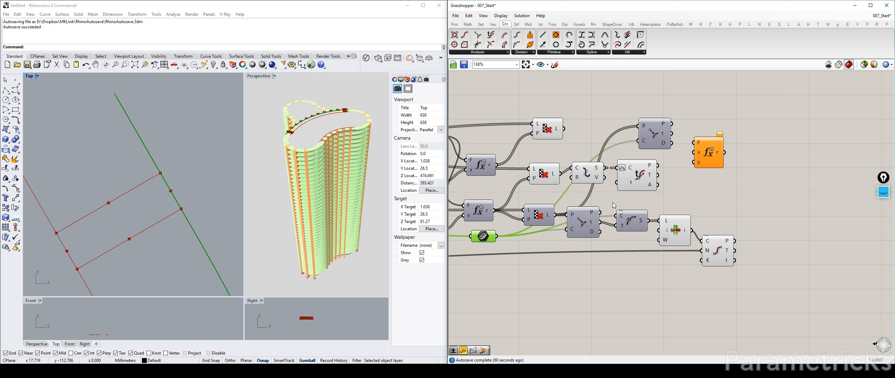
Step: Move the copied Curve Closest Point beside Evaluate Curve and wire Evaluate Curve's P output into its P input
right_drag(688, 153, 590, 143)
drag(615, 138, 692, 126)
scroll(584, 138, up, 1)
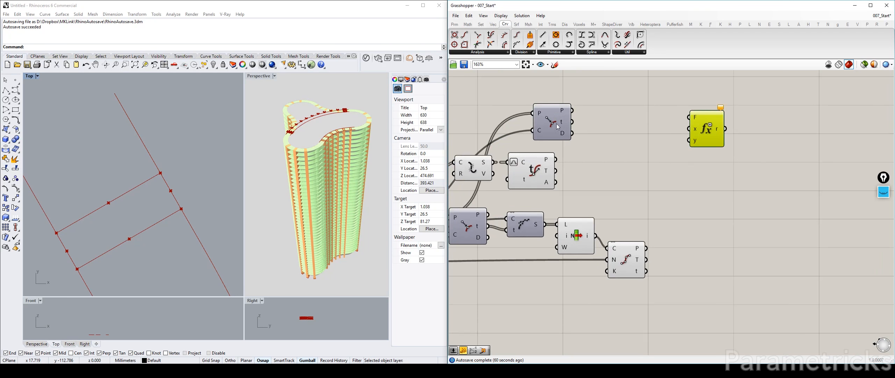
drag(559, 128, 622, 145)
drag(556, 160, 594, 174)
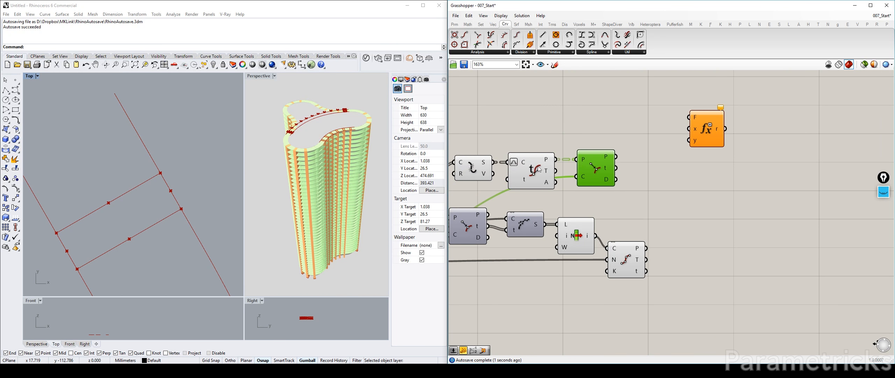
Step: Flatten Evaluate Curve's P output and realign the Explode, Evaluate Curve and Curve Closest Point components in their row
right_drag(547, 164, 612, 146)
right_click(612, 144)
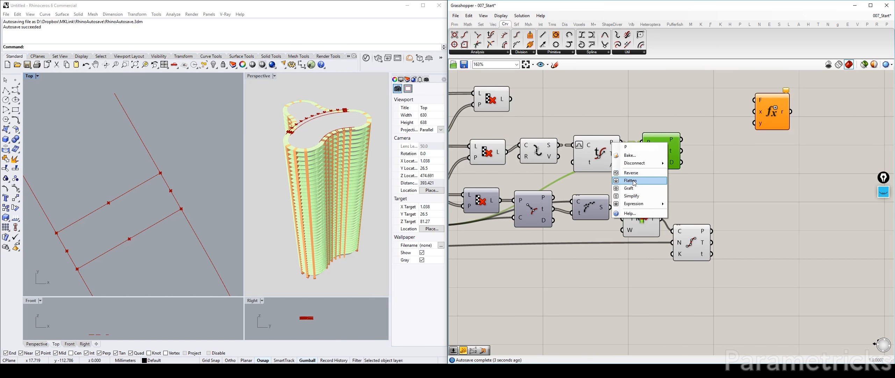
click(637, 186)
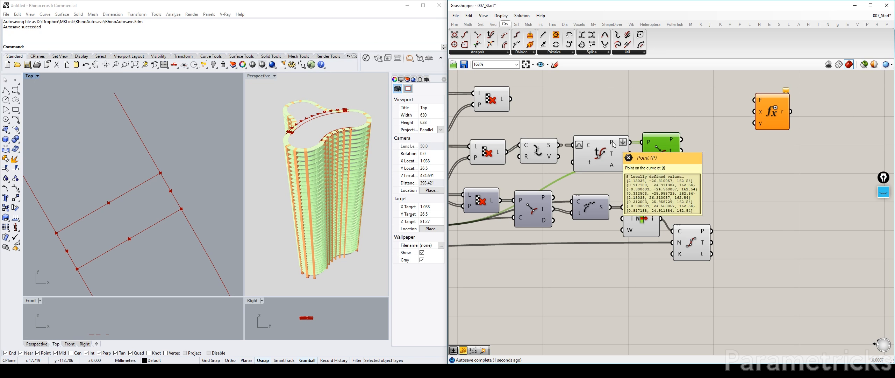
drag(539, 154, 533, 154)
drag(610, 153, 601, 154)
drag(661, 154, 657, 154)
right_drag(154, 294, 150, 229)
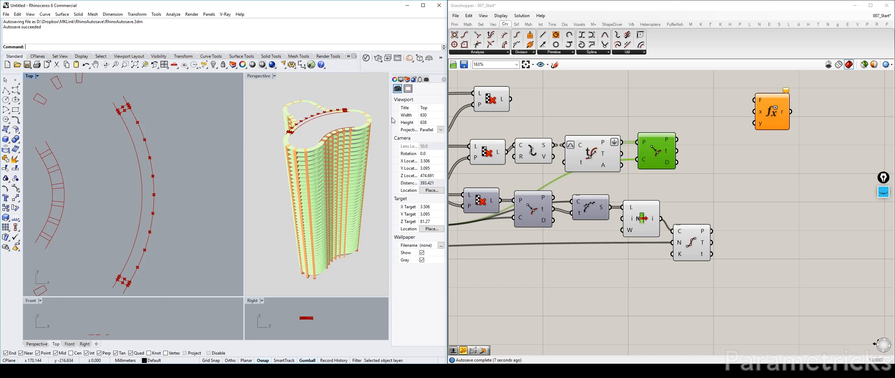
Step: Bring the Evaluate component closer and wire the copied Curve Closest Point's D output into its x input
right_drag(570, 142, 499, 144)
drag(703, 117, 706, 127)
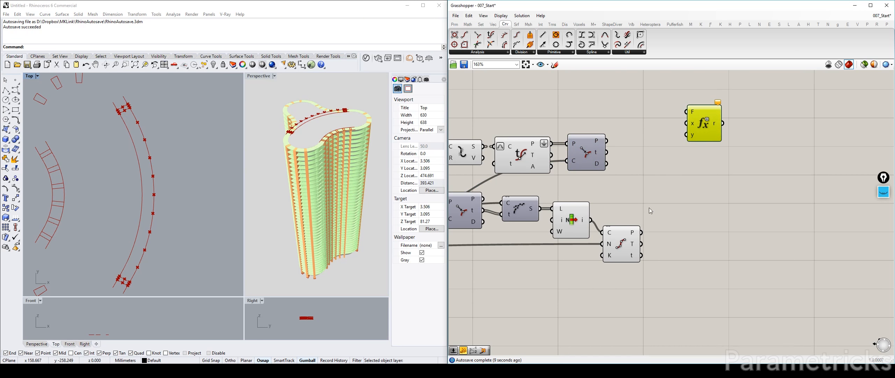
drag(606, 163, 644, 144)
Step: Wire the "if(x<0.1, true, false)" panel into the new Evaluate component's F input and remove its unused y input
right_drag(633, 173, 795, 179)
scroll(586, 142, down, 2)
right_drag(586, 143, 674, 155)
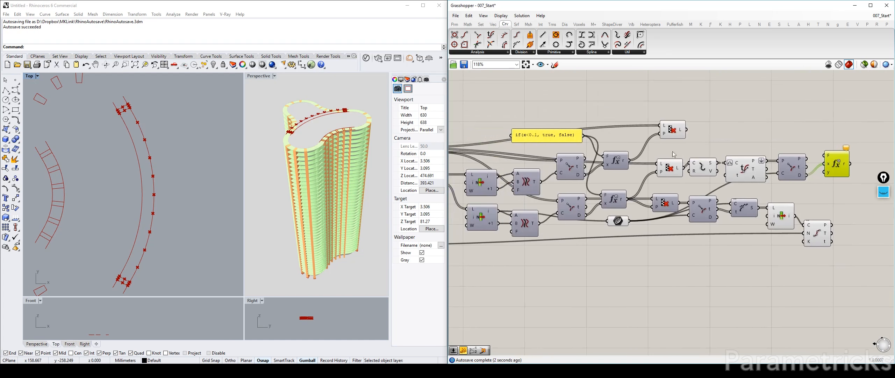
scroll(554, 141, up, 3)
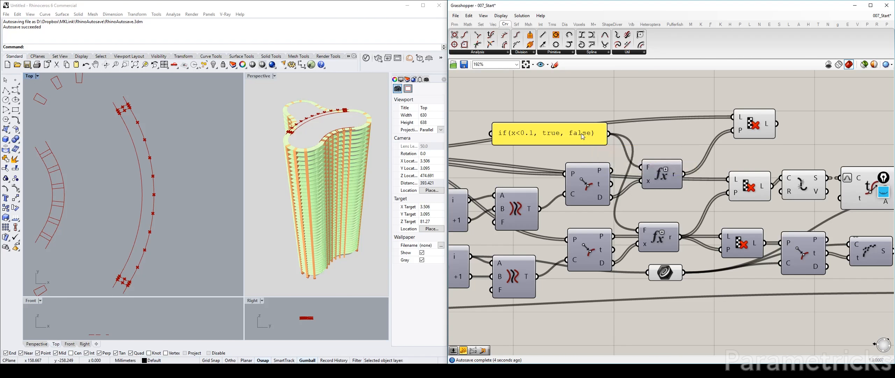
scroll(581, 134, down, 4)
right_drag(617, 141, 549, 153)
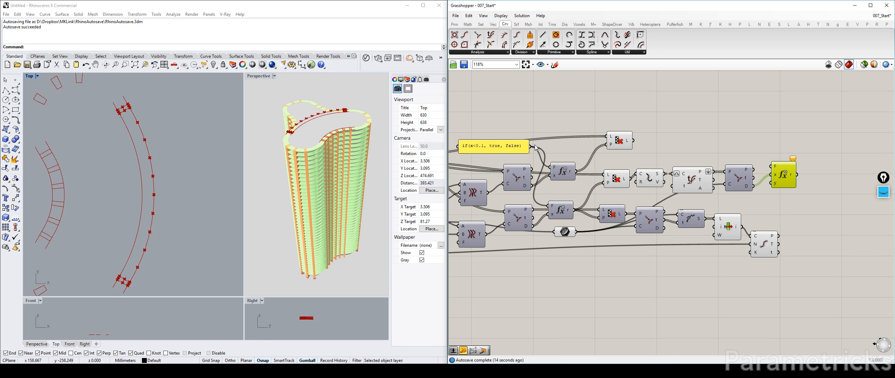
drag(530, 147, 771, 166)
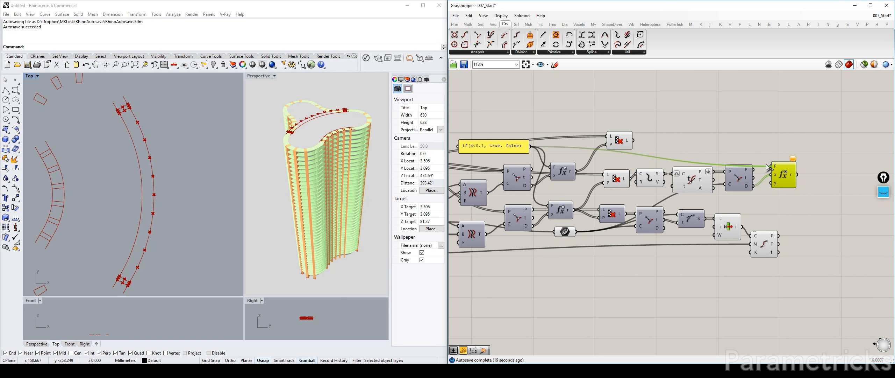
scroll(773, 172, up, 4)
scroll(746, 115, down, 2)
click(746, 114)
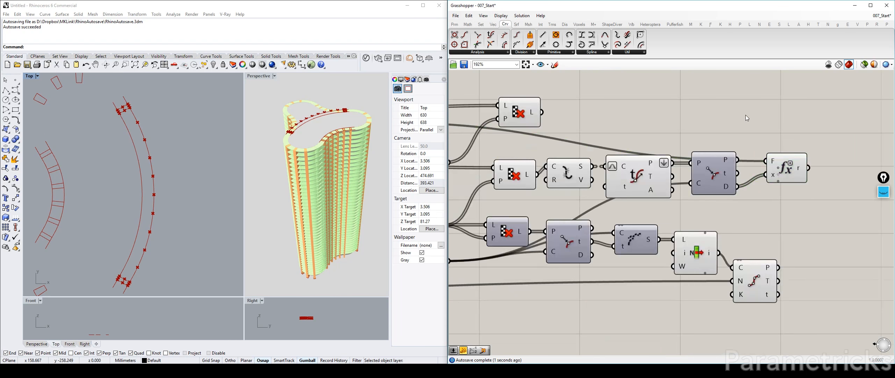
Step: Duplicate the upper Cull Pattern component and place the copy beyond the new Evaluate component
right_drag(592, 111, 632, 113)
scroll(632, 113, down, 3)
alt+drag(580, 108, 782, 124)
right_drag(782, 124, 701, 144)
click(500, 174)
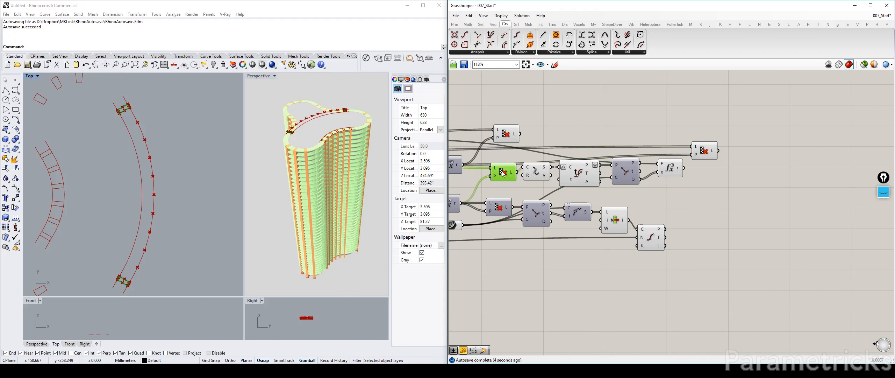
click(544, 171)
click(585, 175)
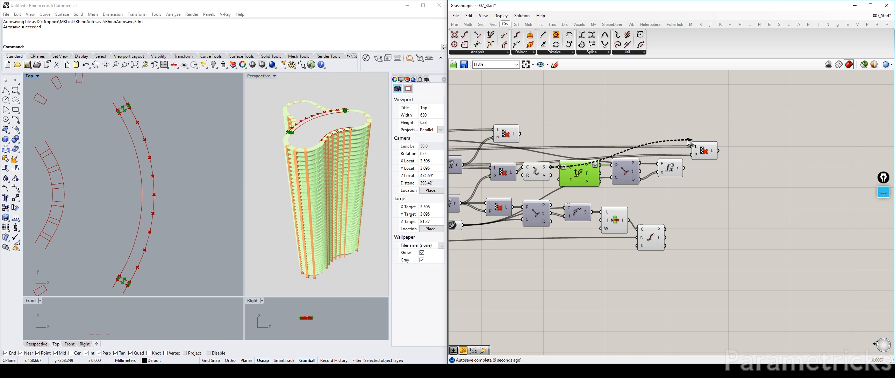
Step: Flatten the Explode component's S output, remove the flattening from Evaluate Curve's P output, and realign the neighbouring components
scroll(552, 169, up, 3)
right_click(548, 163)
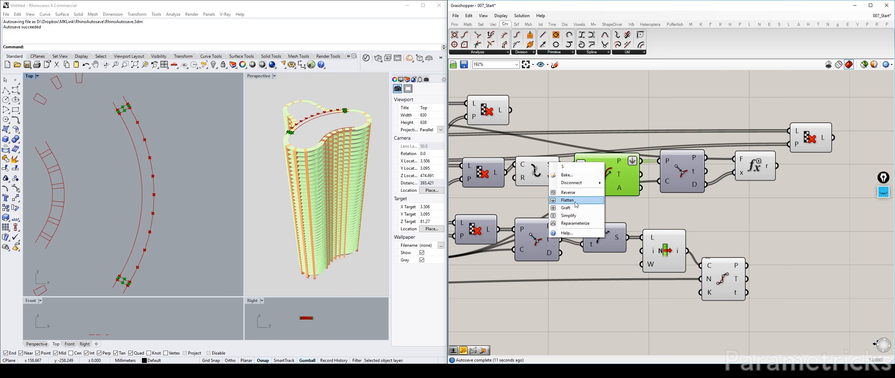
click(576, 201)
click(544, 164)
drag(544, 163, 541, 164)
right_drag(478, 172, 569, 164)
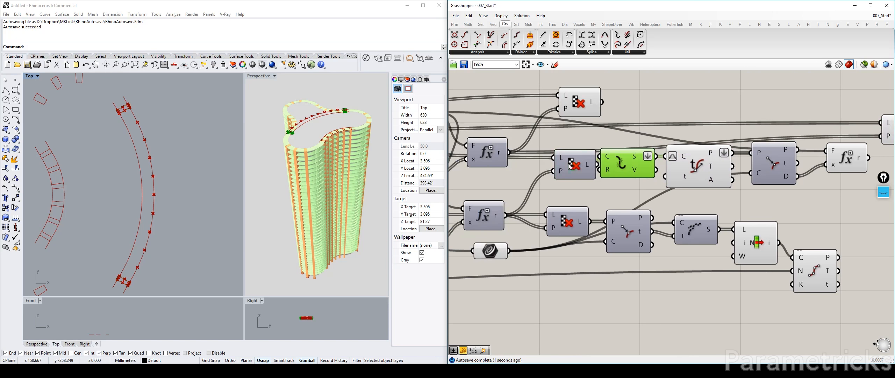
drag(569, 164, 553, 163)
right_click(712, 156)
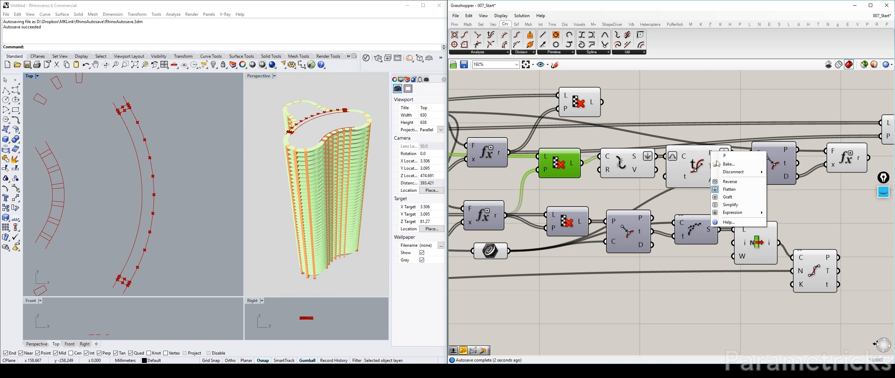
click(738, 198)
drag(625, 162, 618, 161)
scroll(619, 162, down, 5)
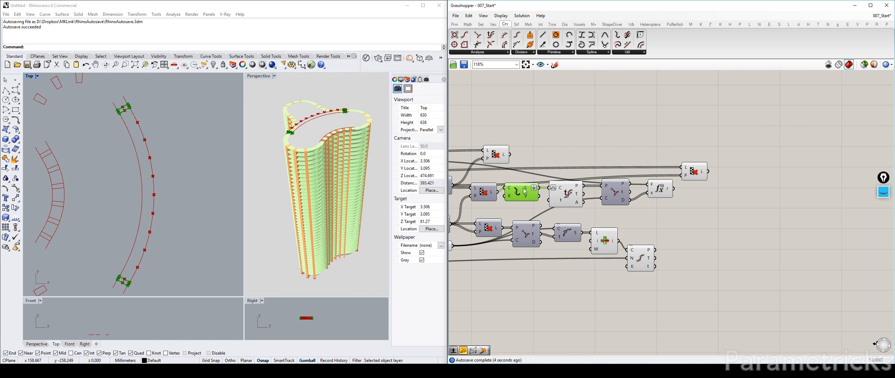
Step: Wire Explode's S output into the copied Cull Pattern's L input and the new Evaluate's r output into its P input
drag(540, 188, 682, 167)
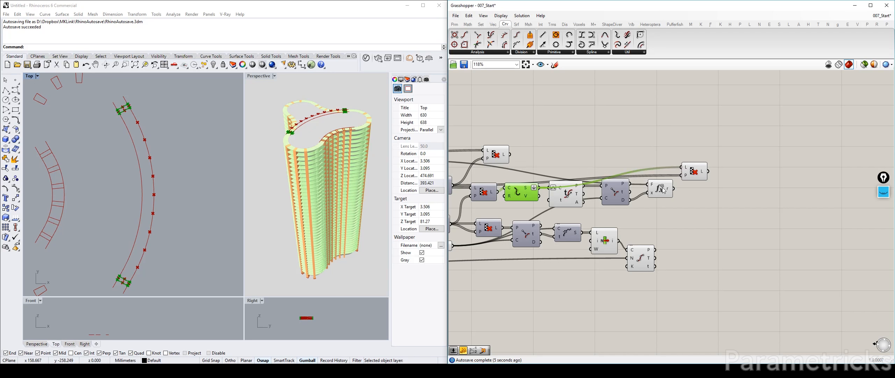
scroll(697, 173, up, 5)
click(696, 173)
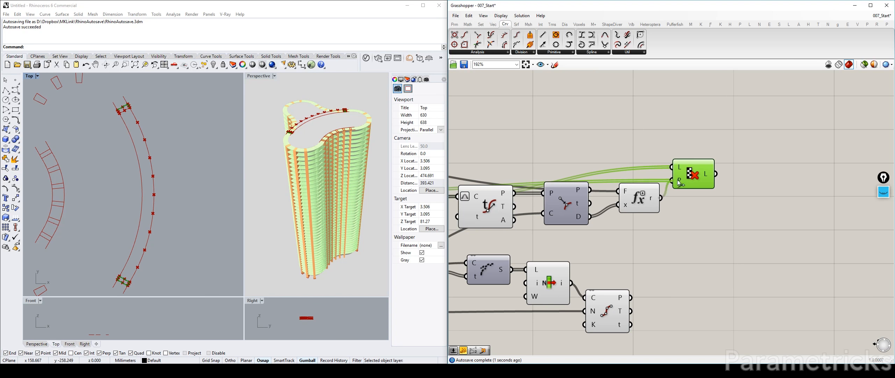
click(635, 198)
right_drag(635, 198, 675, 168)
click(673, 187)
Step: Hide the previews of the components feeding the new Cull Pattern and inspect the remaining edges in the Top viewport
click(600, 185)
key(ctrl+q)
scroll(691, 178, down, 6)
scroll(778, 172, up, 6)
click(675, 168)
right_drag(193, 139, 197, 125)
right_drag(136, 238, 152, 219)
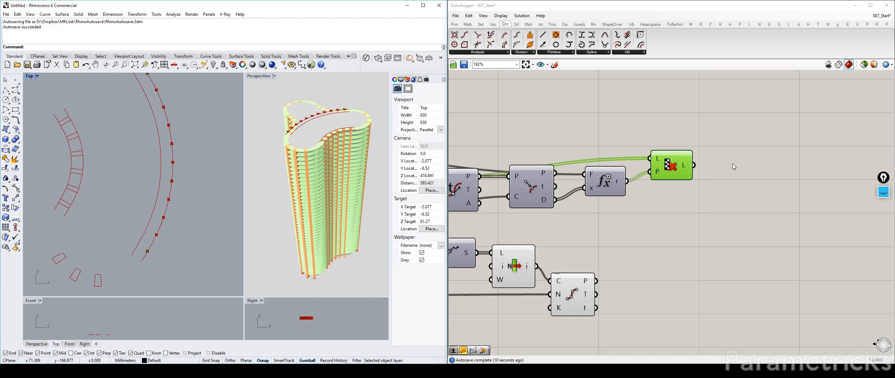
Step: Add a List Item component and wire the new Cull Pattern's L output into its L input
double_click(733, 165)
text(ITEM)
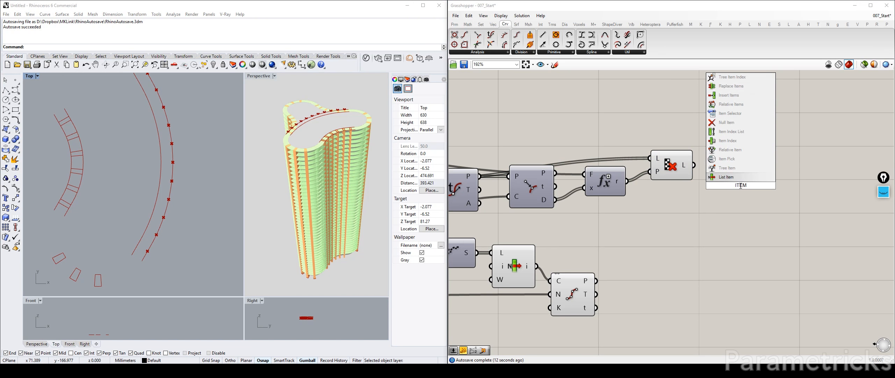
click(730, 177)
drag(695, 164, 729, 171)
right_drag(710, 166, 635, 165)
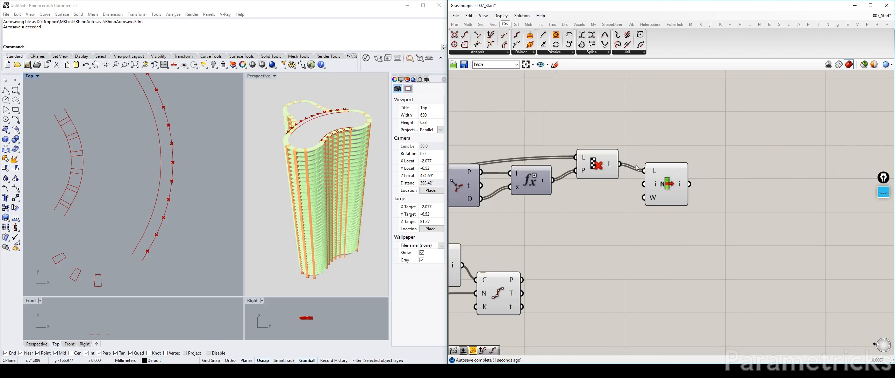
click(602, 164)
Step: Add a Length component and wire the new List Item's i output into its C input
double_click(705, 141)
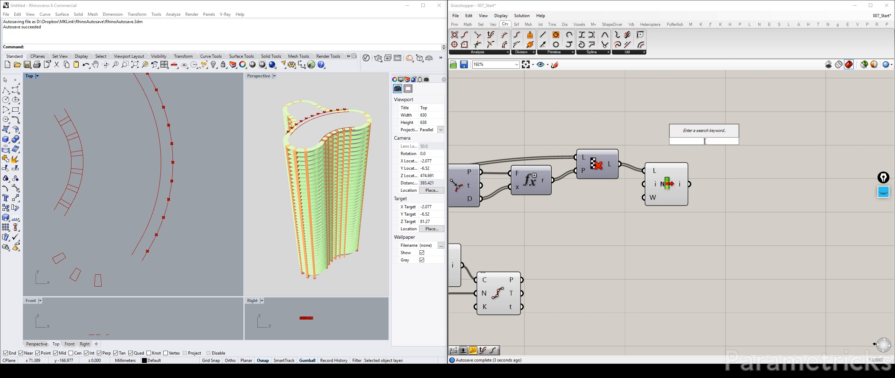
text(LENG)
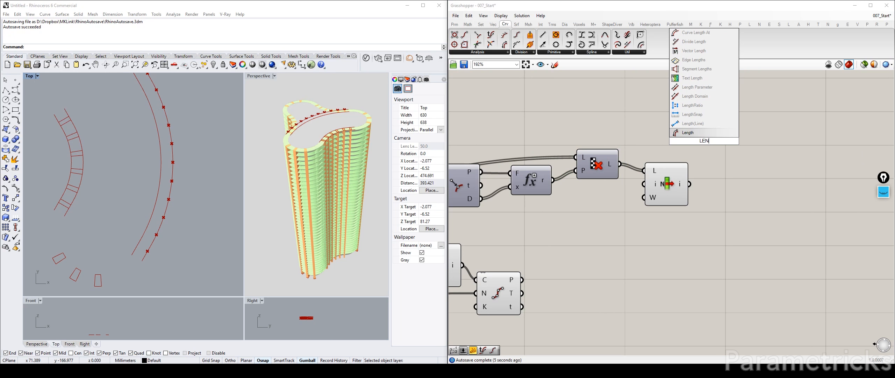
key(Return)
drag(663, 191, 712, 170)
right_drag(763, 199, 663, 183)
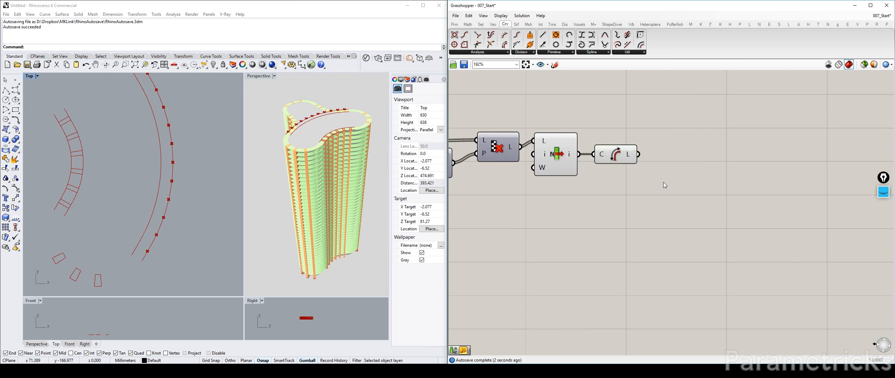
Step: Read the Length component's L output in a temporary panel, and delete the panel
double_click(663, 183)
key(Escape)
double_click(663, 182)
text("")
key(Return)
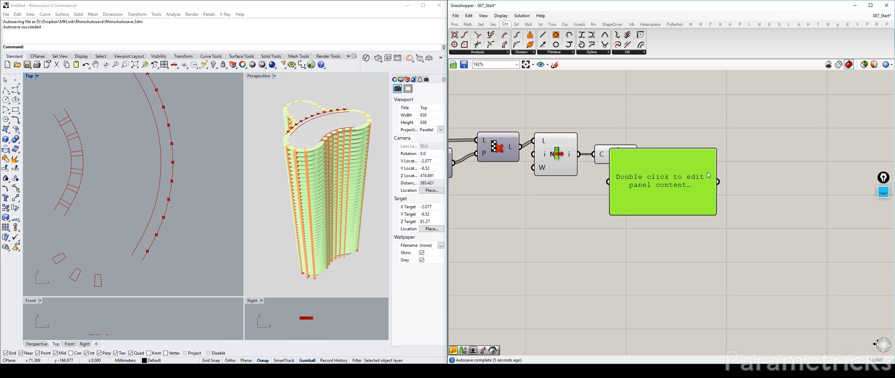
drag(664, 181, 744, 163)
drag(637, 154, 689, 162)
scroll(689, 162, down, 3)
scroll(694, 165, up, 3)
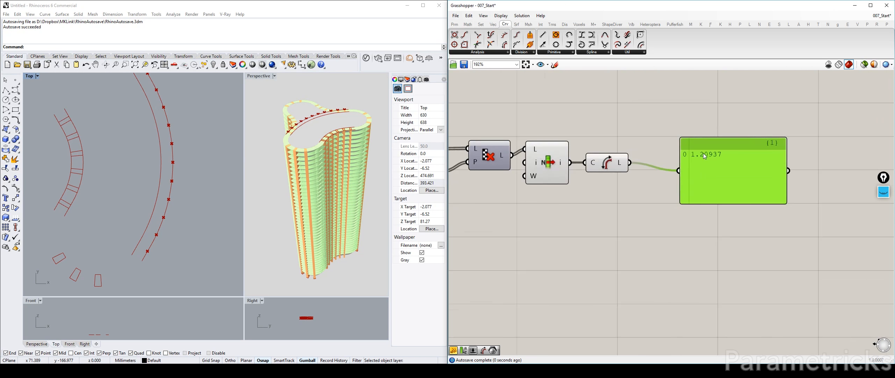
scroll(710, 156, down, 5)
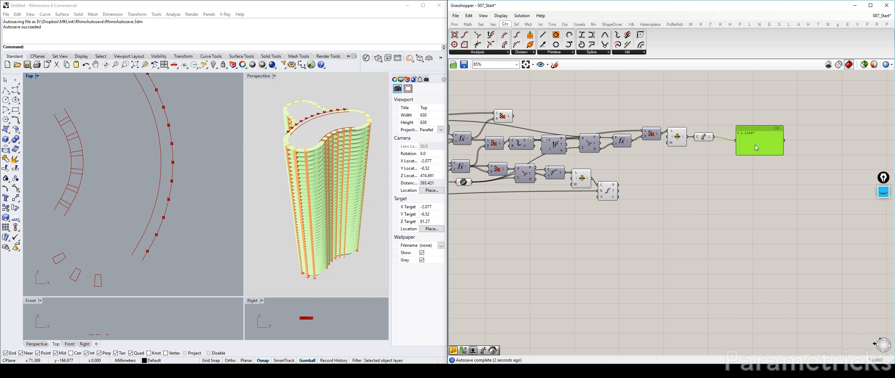
key(Delete)
Step: Show the preview of the lower List Item's curve and nudge the Divide Curve component slightly away from it
scroll(617, 171, up, 1)
click(609, 193)
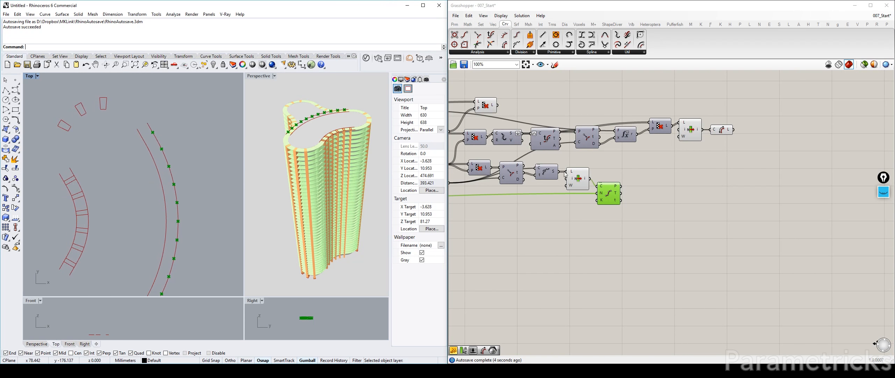
click(579, 178)
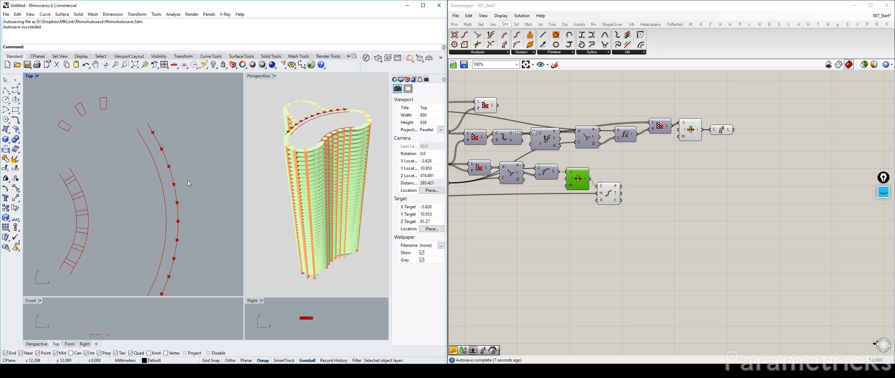
click(579, 177)
key(ctrl+q)
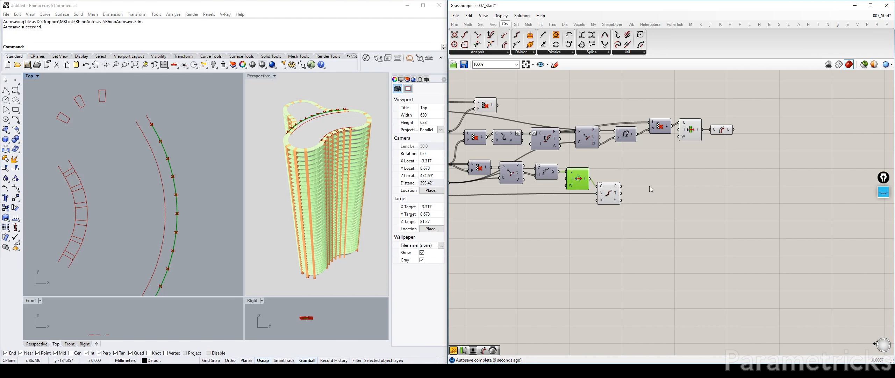
mouse_move(609, 193)
mouse_down()
mouse_move(647, 194)
mouse_move(618, 192)
mouse_up()
click(580, 185)
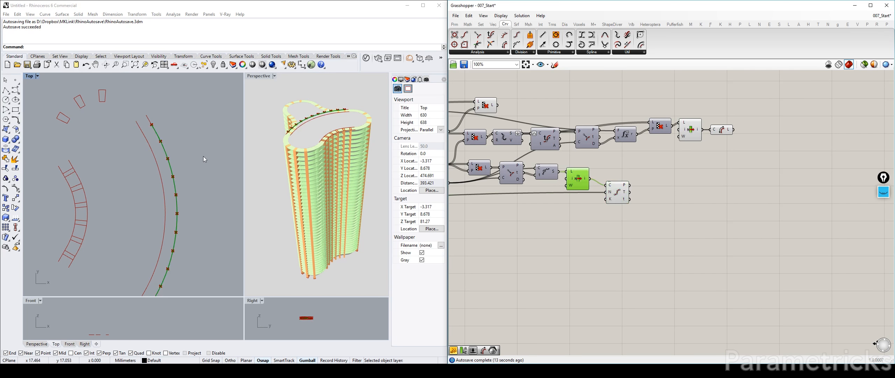
Step: Hide the previews of the upstream curve components, leaving only the column outlines and the lower List Item's curve displayed
right_drag(515, 181, 725, 151)
click(653, 153)
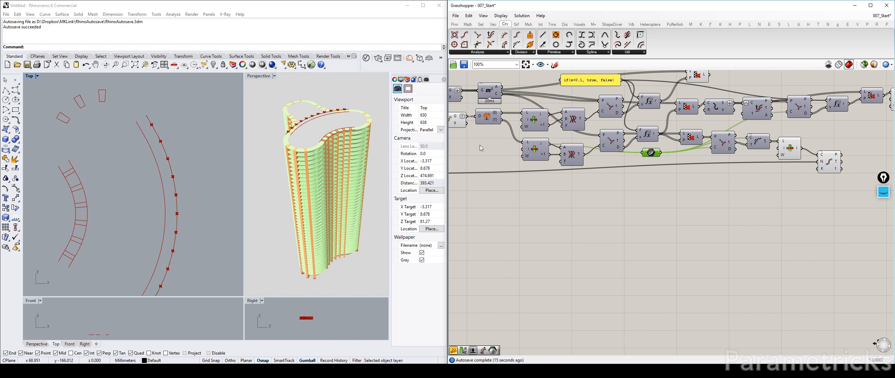
right_drag(645, 104, 599, 139)
click(524, 184)
right_drag(704, 169, 593, 153)
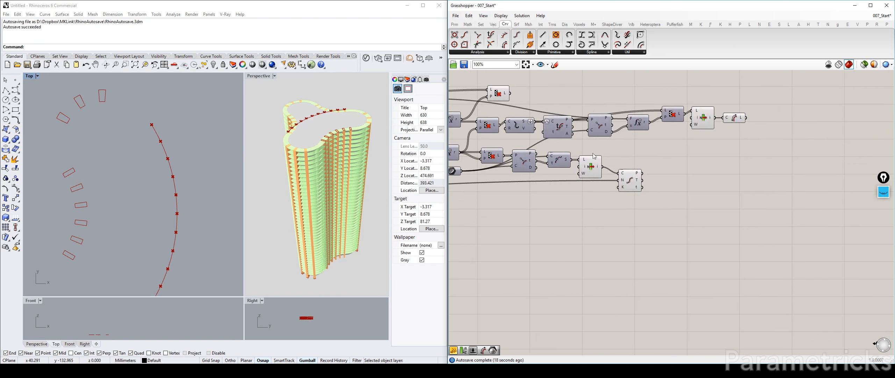
Step: Compare the lower List Item's curve with the Divide Curve points along it in the Top viewport
click(599, 174)
right_drag(168, 211, 180, 181)
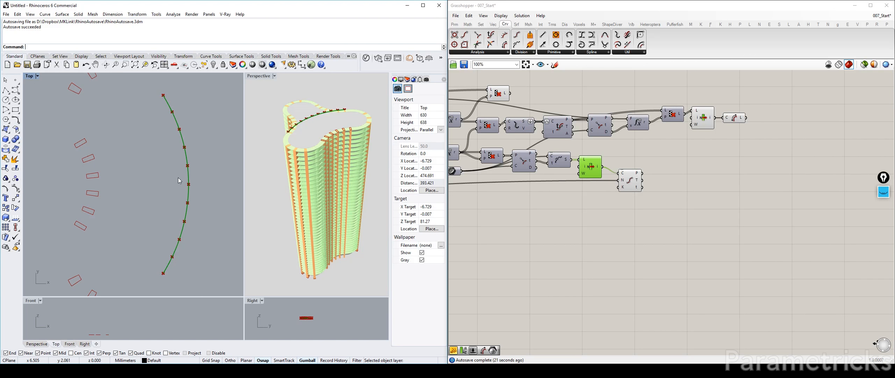
right_drag(184, 96, 174, 144)
click(628, 185)
scroll(172, 148, down, 4)
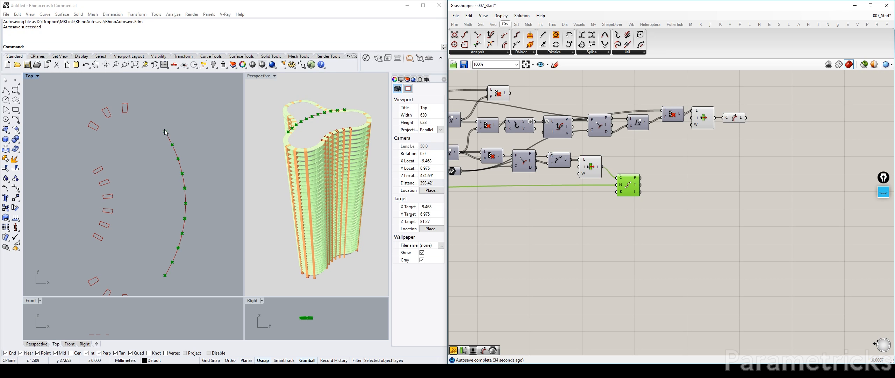
click(707, 125)
click(661, 179)
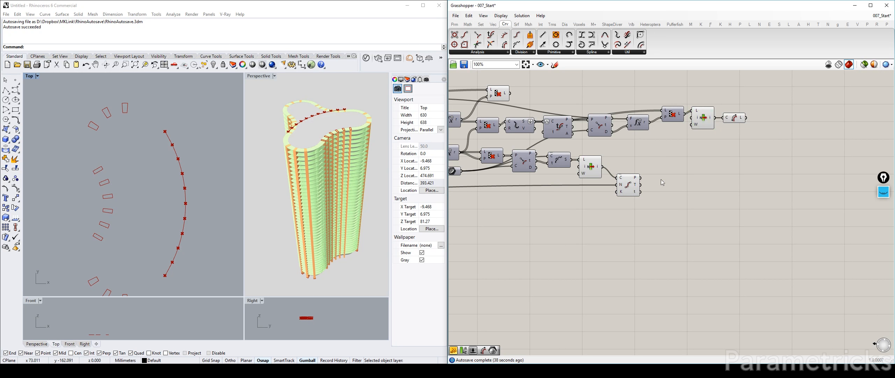
Step: Examine the Divide Curve component's t parameters and the first division points at the curve's upper end
scroll(661, 179, up, 3)
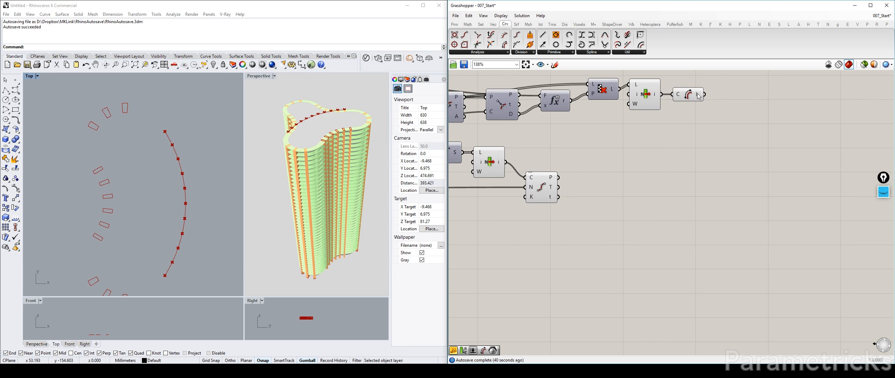
scroll(695, 98, down, 4)
drag(724, 219, 614, 168)
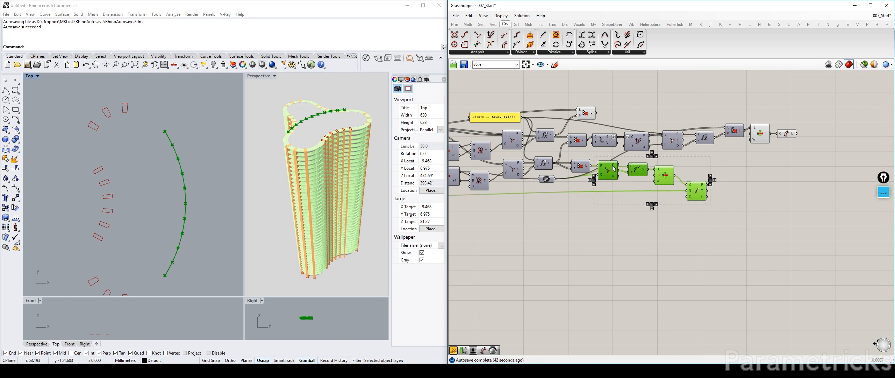
click(764, 179)
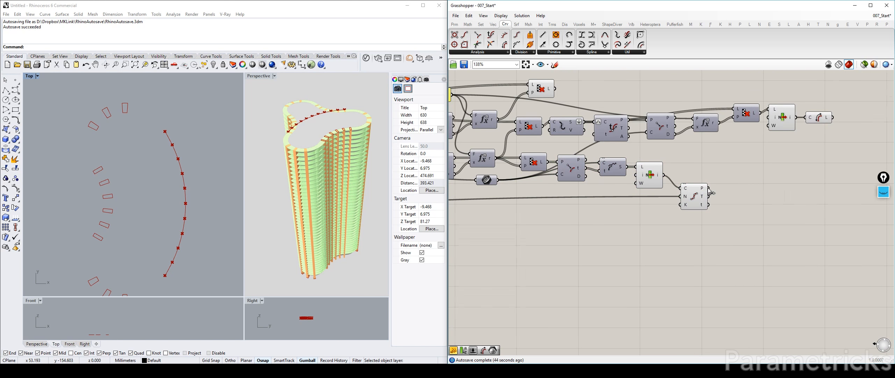
scroll(763, 179, up, 4)
mouse_move(625, 221)
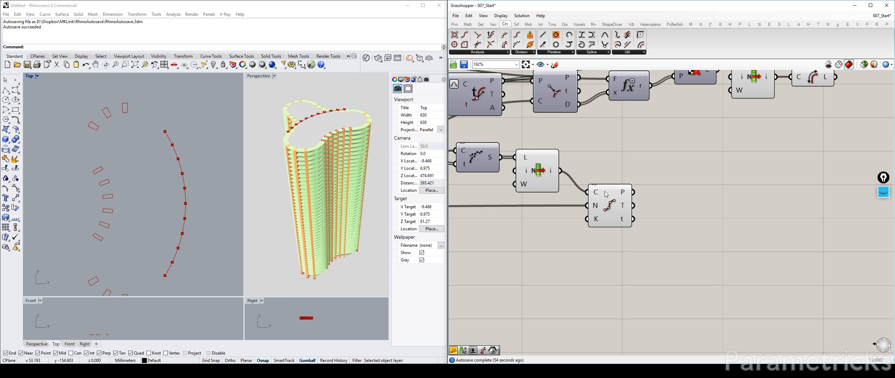
right_drag(722, 109, 658, 134)
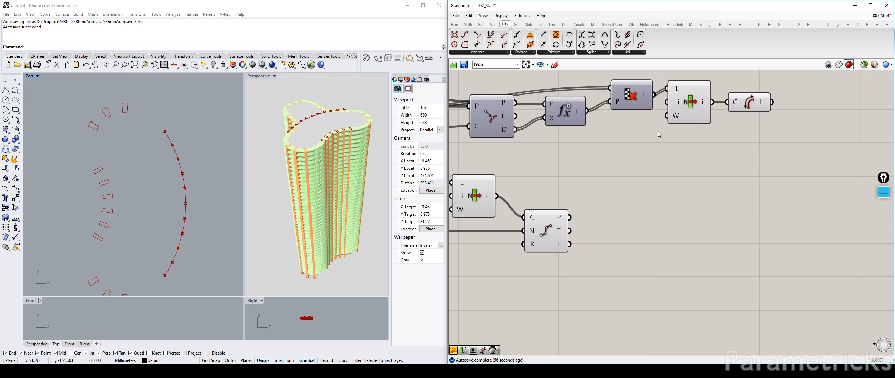
right_drag(575, 225, 559, 203)
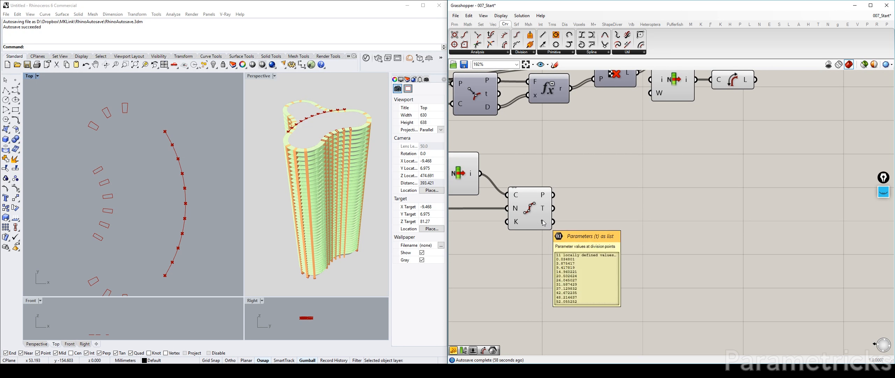
scroll(210, 144, up, 12)
right_drag(126, 136, 164, 171)
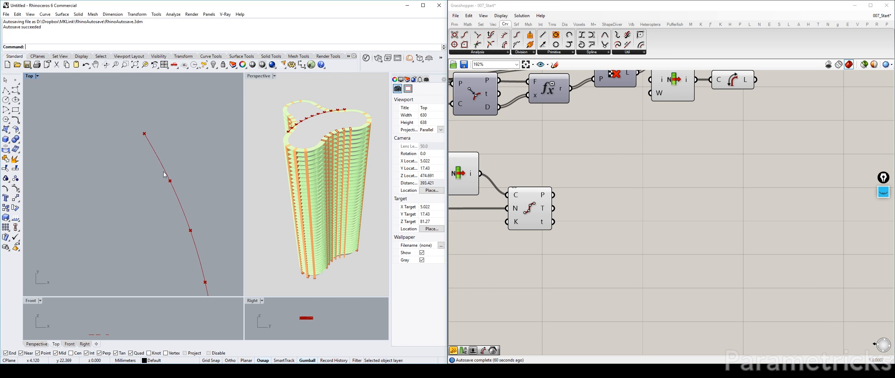
Step: Sketch column outlines around the division points in the Top viewport with the screen pen, and clear the annotations
click(885, 196)
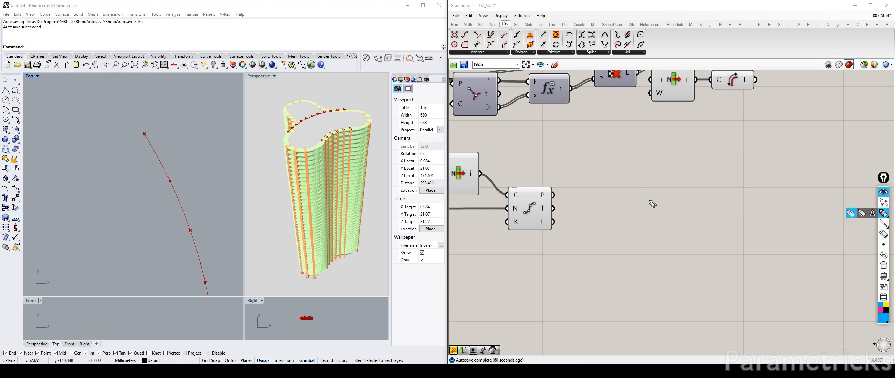
click(171, 181)
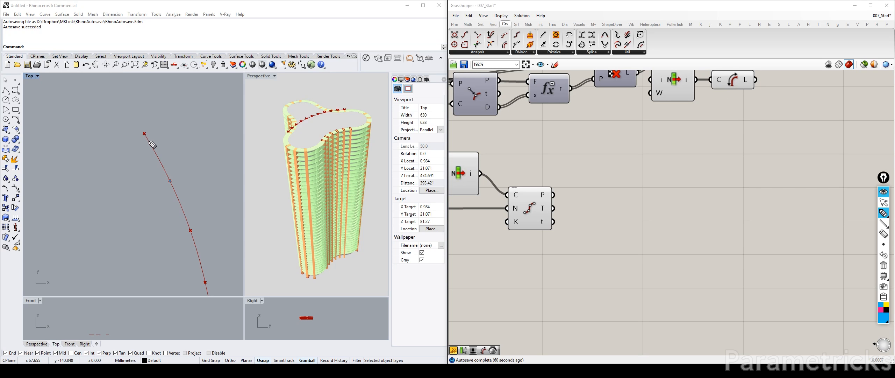
drag(150, 143, 137, 121)
drag(173, 192, 179, 191)
drag(161, 167, 179, 191)
mouse_move(163, 168)
mouse_down()
mouse_move(98, 212)
mouse_move(177, 192)
mouse_up()
mouse_move(143, 238)
mouse_down()
mouse_move(195, 234)
mouse_move(118, 261)
mouse_up()
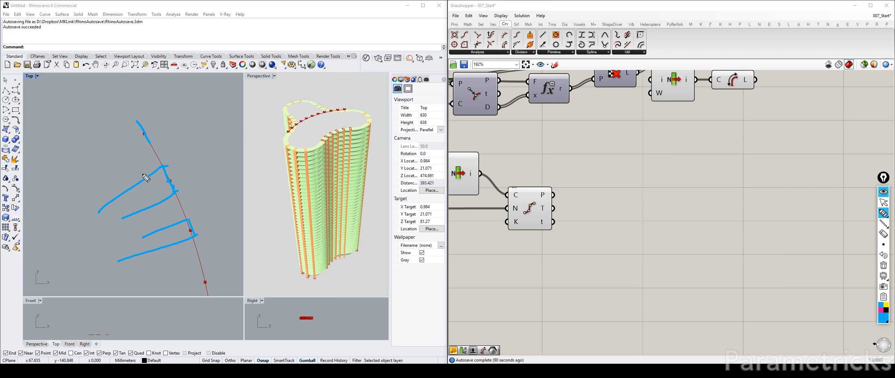
drag(115, 202, 109, 189)
drag(128, 233, 143, 259)
mouse_move(891, 235)
click(884, 265)
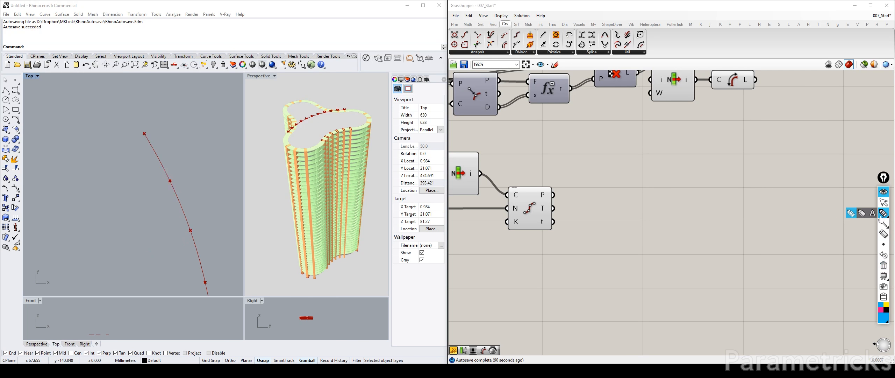
click(884, 192)
right_click(644, 195)
scroll(643, 193, down, 2)
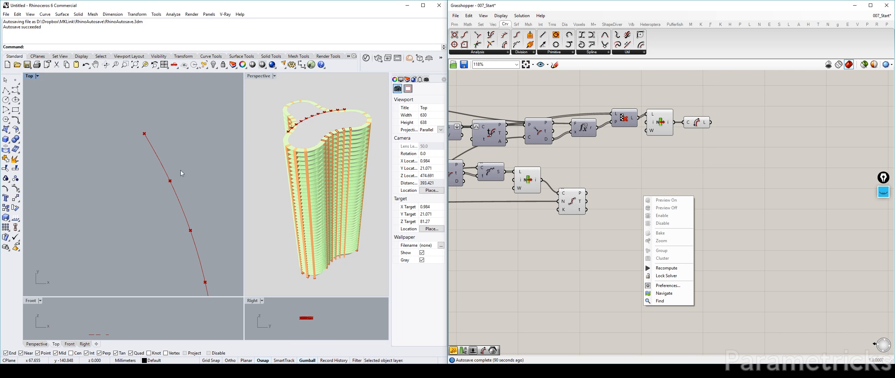
Step: Add an Evaluate component in the free canvas area beyond the Divide Curve component
click(117, 167)
scroll(117, 167, down, 5)
right_drag(117, 167, 146, 125)
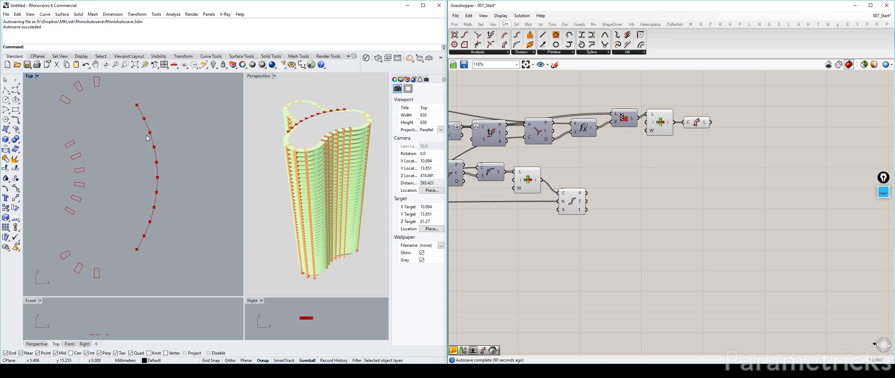
scroll(611, 191, up, 2)
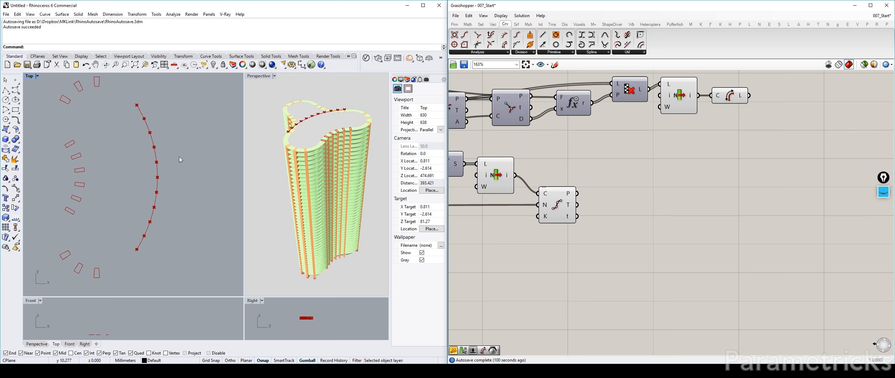
double_click(674, 186)
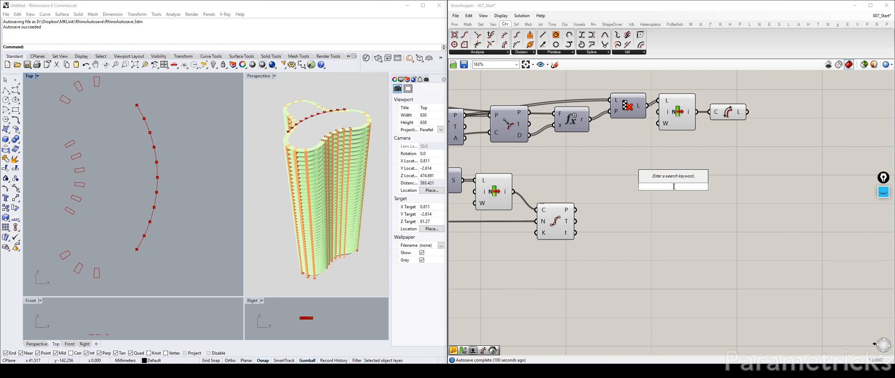
text(eval)
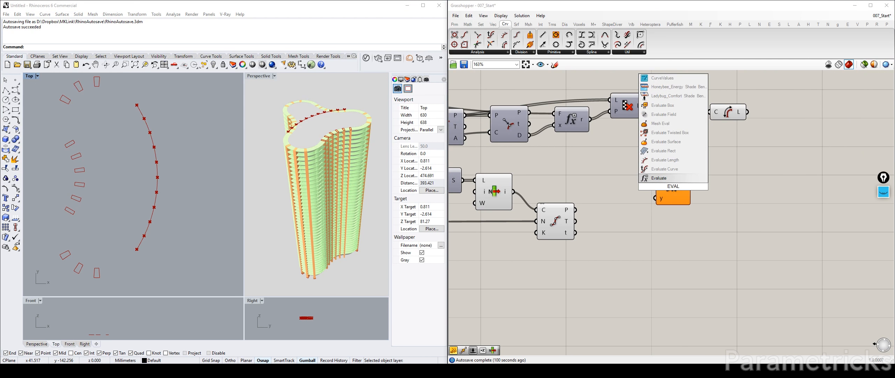
click(661, 180)
Step: Add a panel containing the expression (X/2)+Y and shrink it to fit beside the new Evaluate's F input
double_click(612, 162)
text(panel)
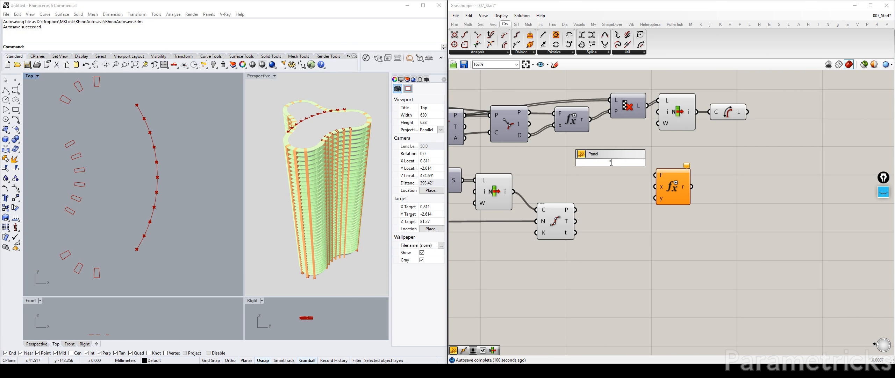
key(Return)
double_click(612, 162)
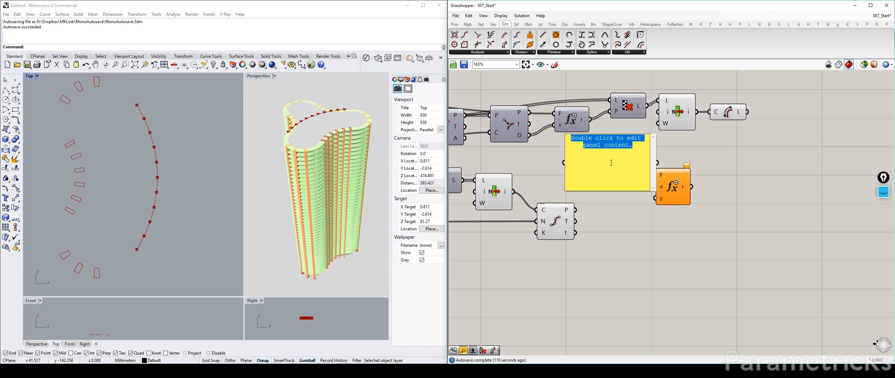
text(x)
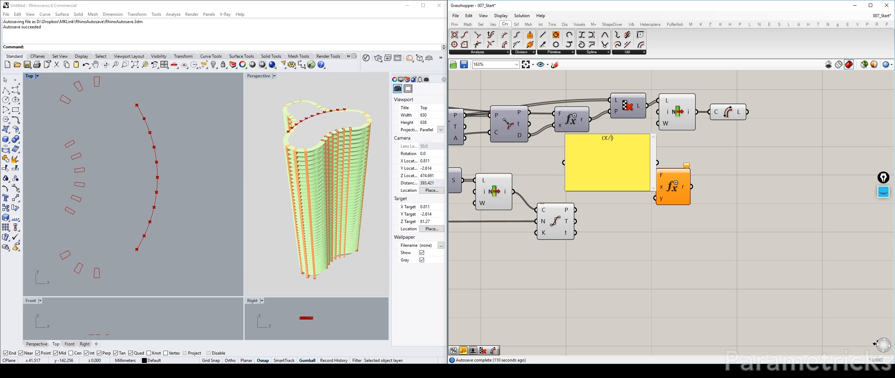
text(/2)+Y)
click(625, 204)
drag(565, 147, 604, 163)
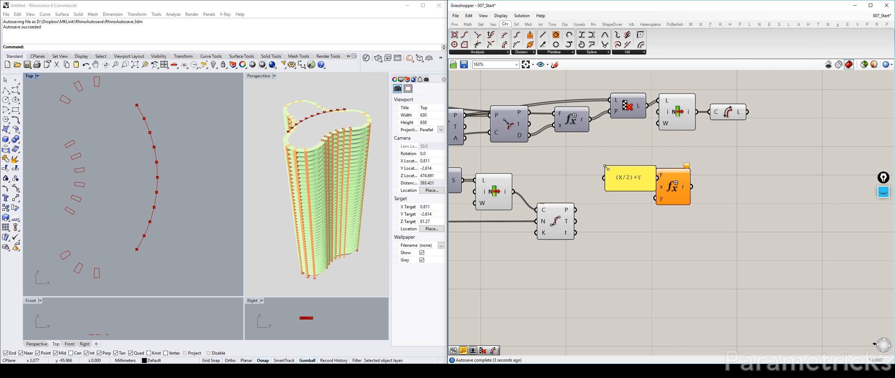
Step: Move the (X/2)+Y Evaluate clear of its panel and connect the curve Length output to its x input
drag(646, 185, 772, 175)
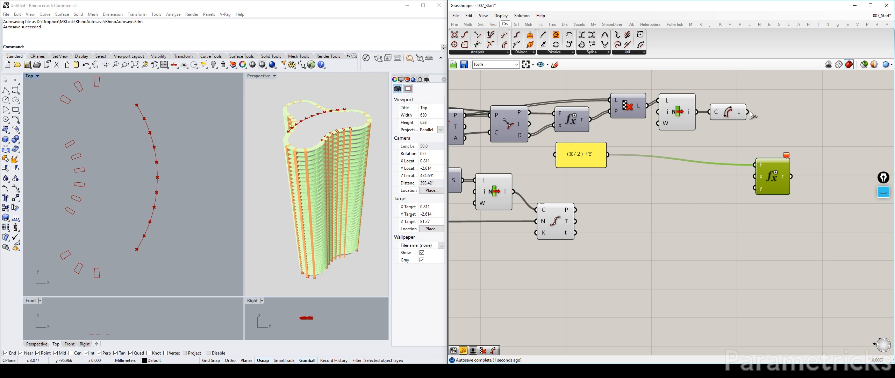
drag(748, 112, 764, 179)
click(660, 212)
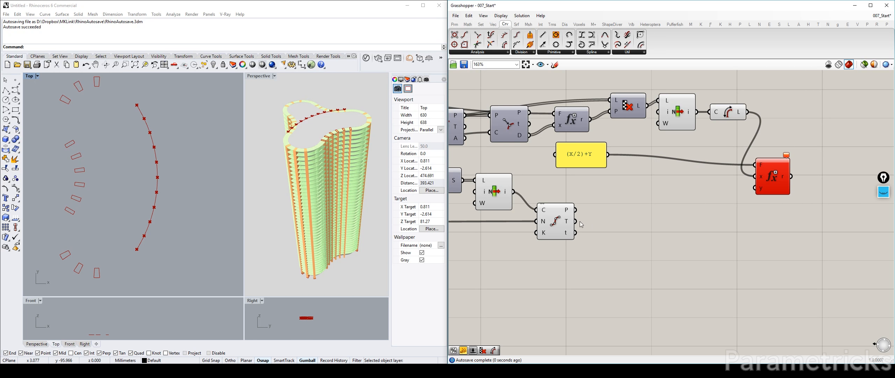
Step: Turn on the preview of the Cull Pattern component that supplies the columns at the two ends of the curve
right_drag(587, 233, 618, 188)
click(536, 159)
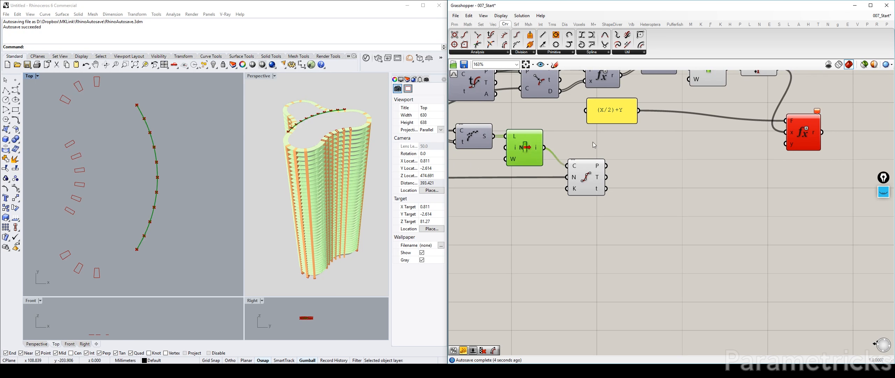
right_drag(499, 117, 687, 213)
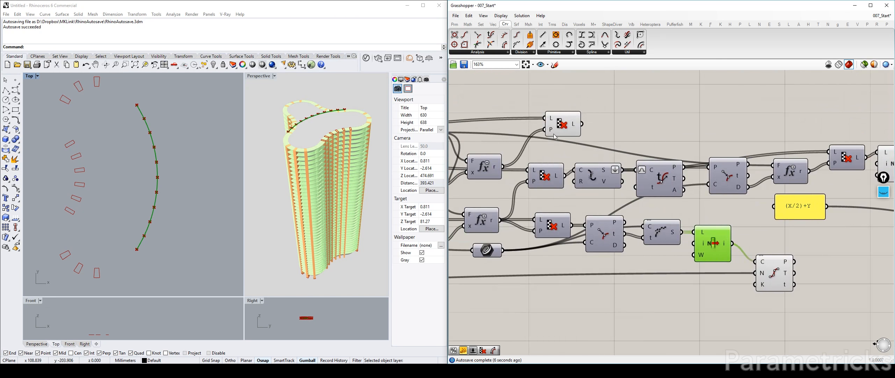
click(547, 171)
right_drag(548, 171, 374, 113)
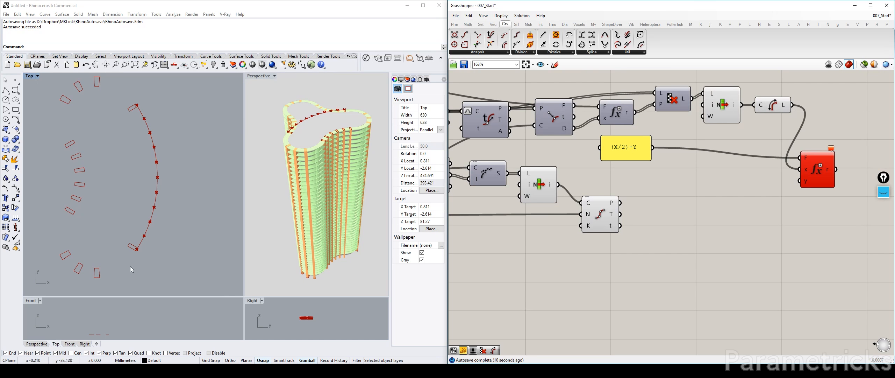
mouse_move(124, 163)
right_down()
mouse_move(139, 214)
mouse_move(128, 171)
right_up()
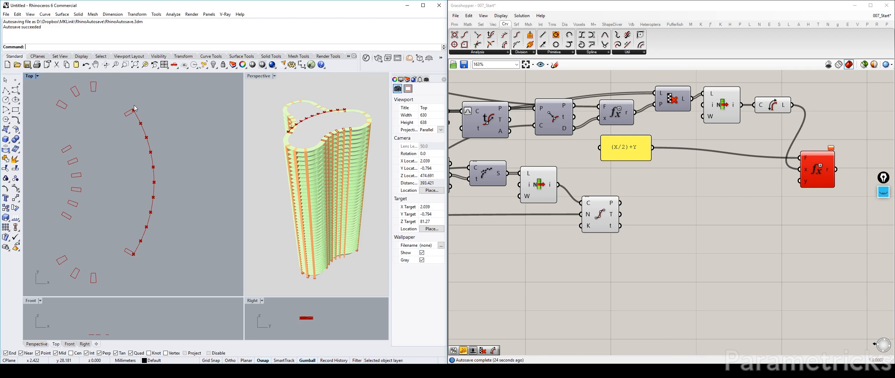
Step: Highlight the two end columns in the Top viewport by selecting their Cull Pattern component
scroll(595, 154, down, 2)
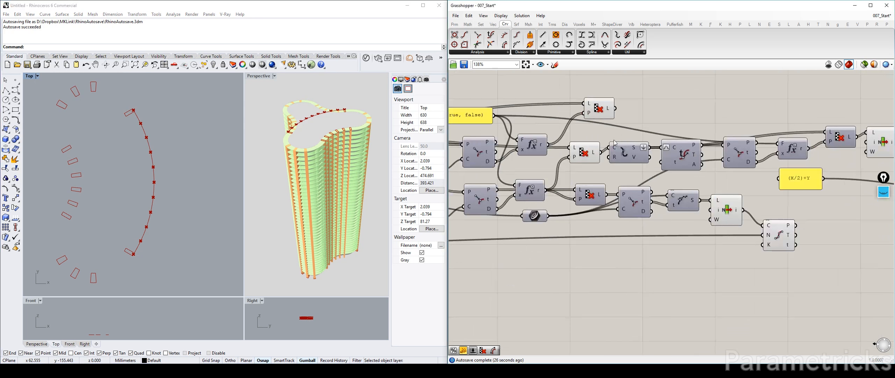
click(596, 154)
drag(596, 154, 588, 154)
right_drag(651, 134, 562, 130)
mouse_move(643, 178)
right_down()
mouse_move(573, 173)
mouse_move(595, 186)
mouse_move(541, 188)
mouse_move(638, 180)
mouse_move(579, 188)
mouse_move(615, 200)
right_up()
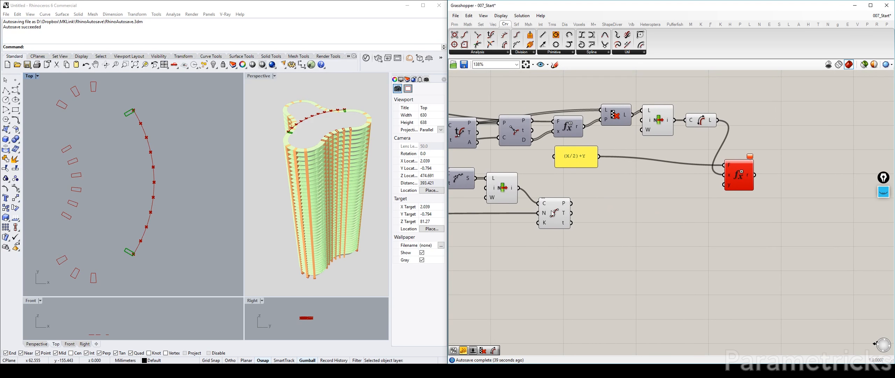
Step: Move the Divide Curve component slightly closer to its List Item and save the definition
drag(559, 213, 551, 215)
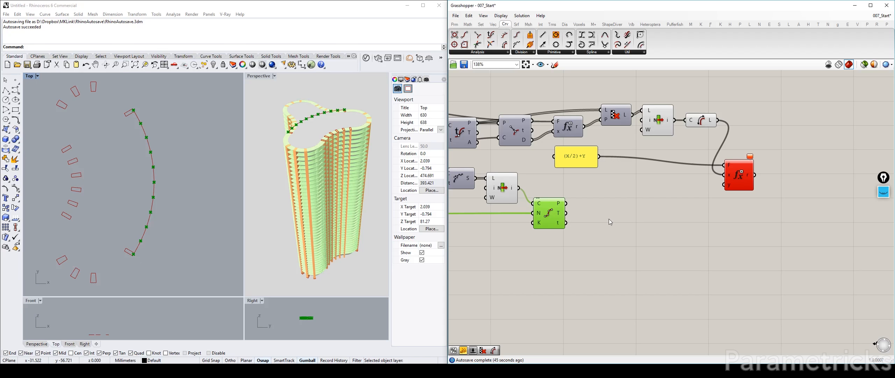
click(590, 216)
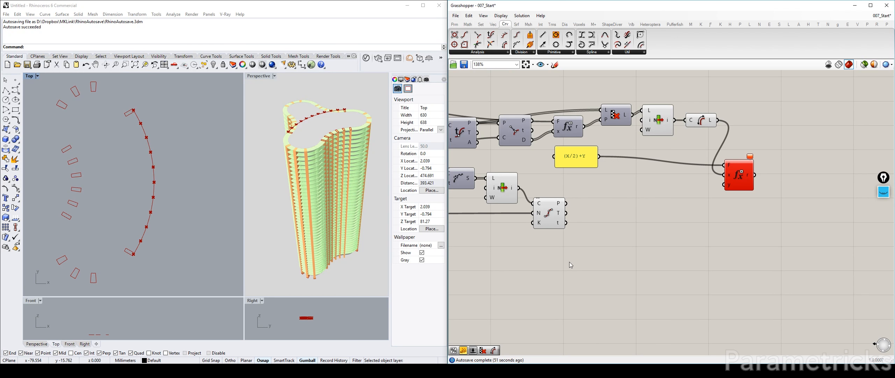
key(ctrl+s)
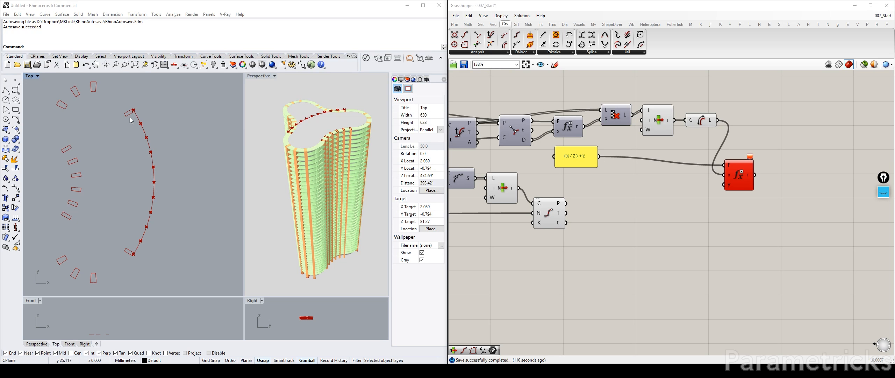
Step: Examine the end columns against the first and last division points in the Top viewport
scroll(144, 252, up, 5)
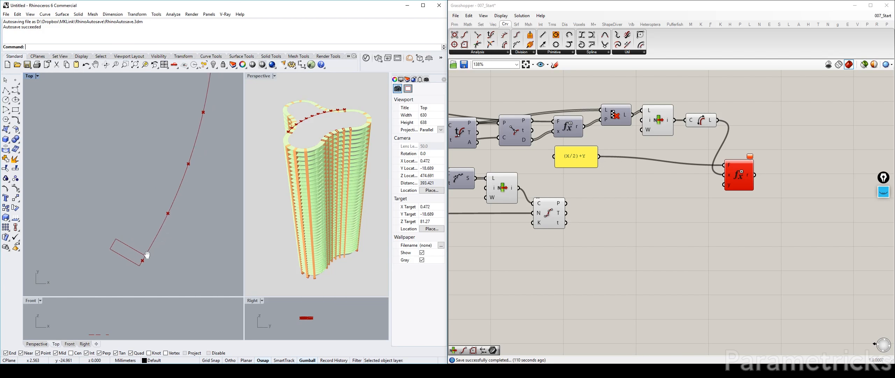
scroll(147, 255, down, 3)
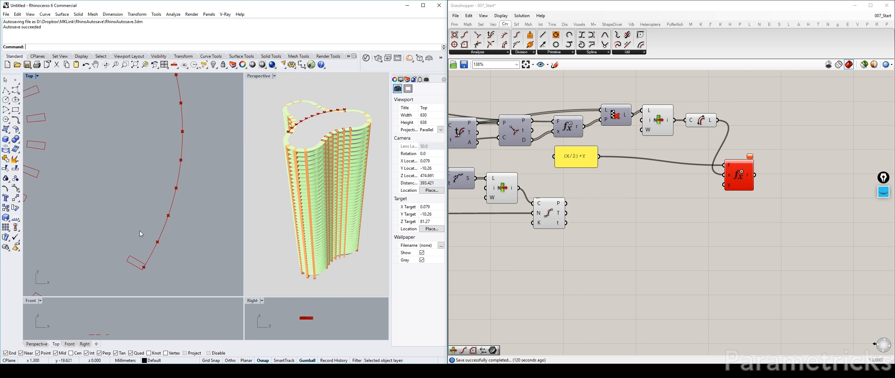
scroll(140, 231, down, 2)
right_drag(199, 144, 203, 162)
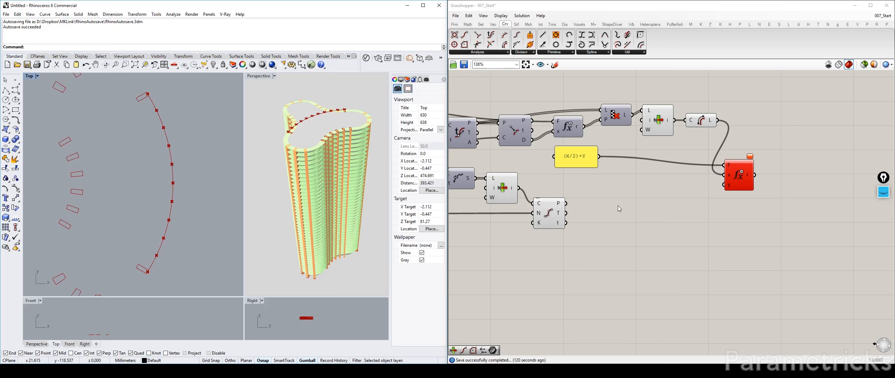
Step: Select the Divide Curve component to highlight its points and nudge it closer to the List Item
click(547, 213)
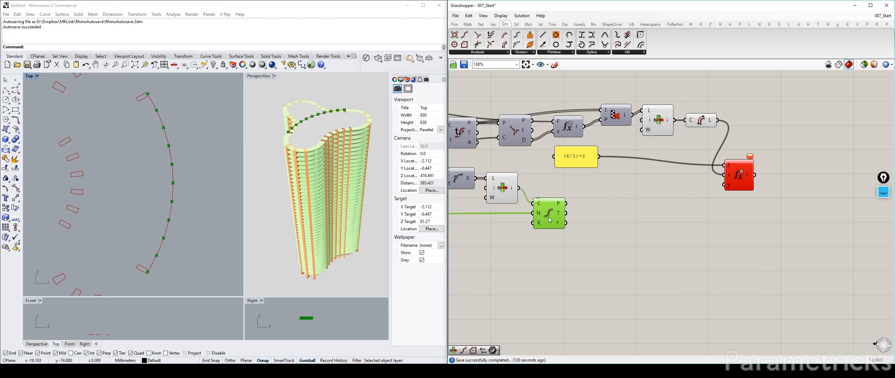
drag(550, 218, 544, 215)
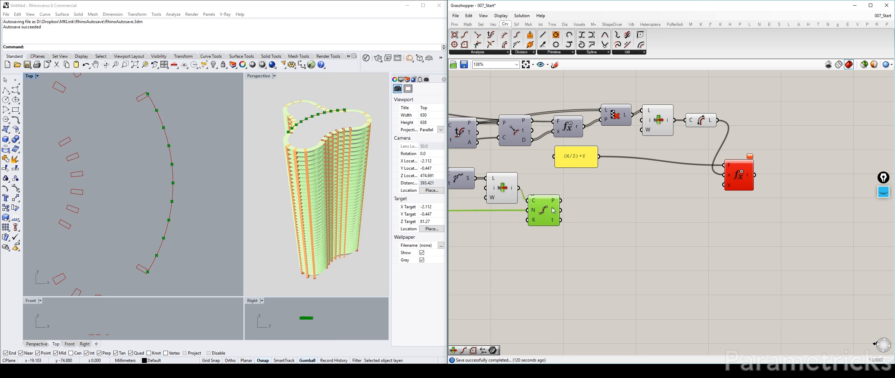
scroll(601, 209, up, 3)
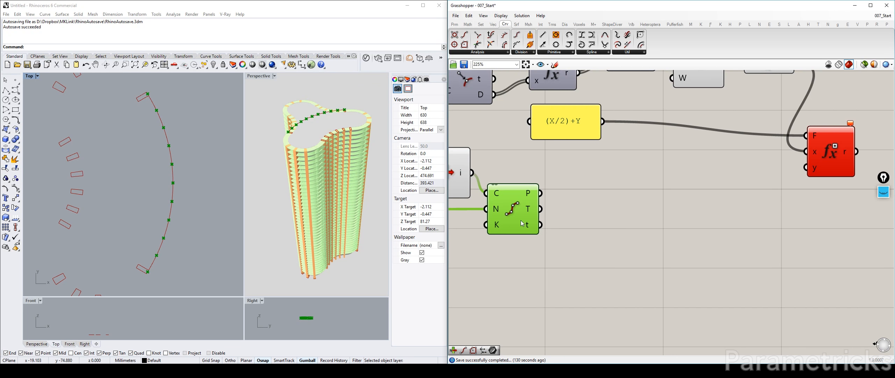
right_drag(528, 201, 503, 221)
mouse_move(504, 246)
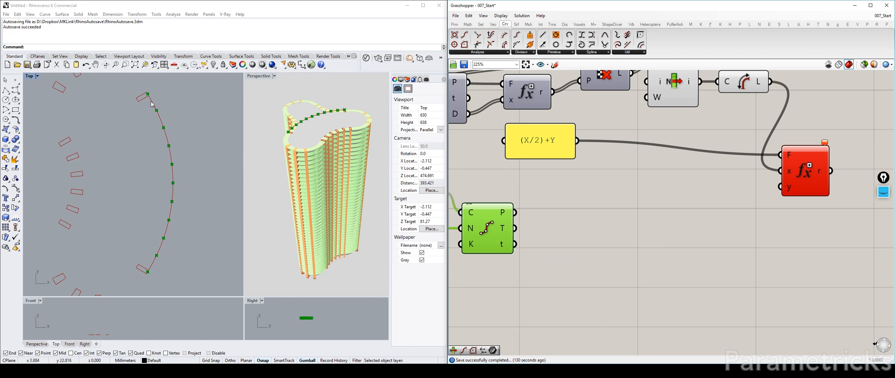
Step: Add a Cull Index component beyond Divide Curve and set its index input to 0
scroll(603, 219, down, 1)
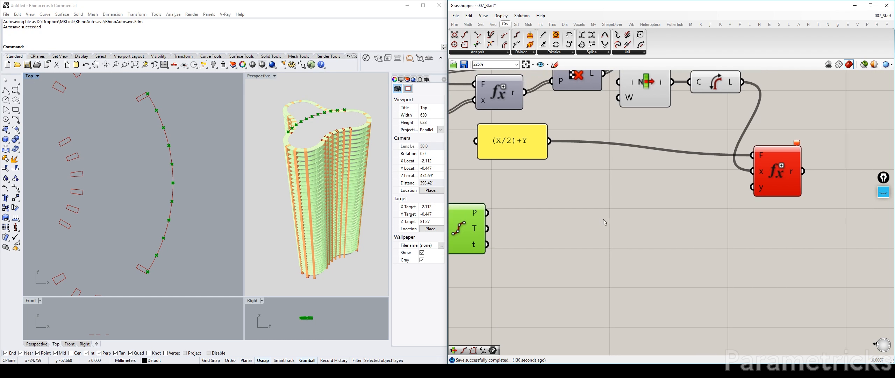
double_click(603, 219)
text(CULL)
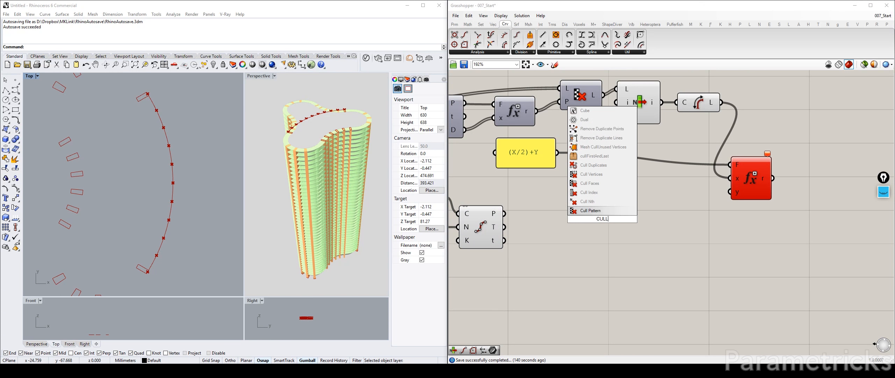
click(610, 195)
scroll(578, 219, up, 3)
right_click(571, 220)
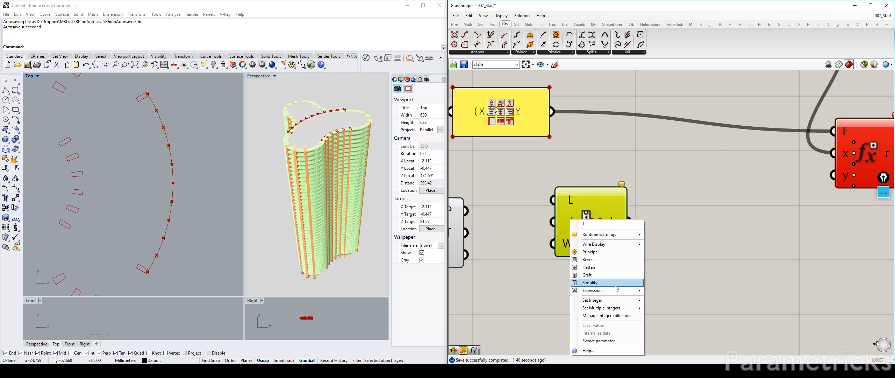
mouse_move(619, 300)
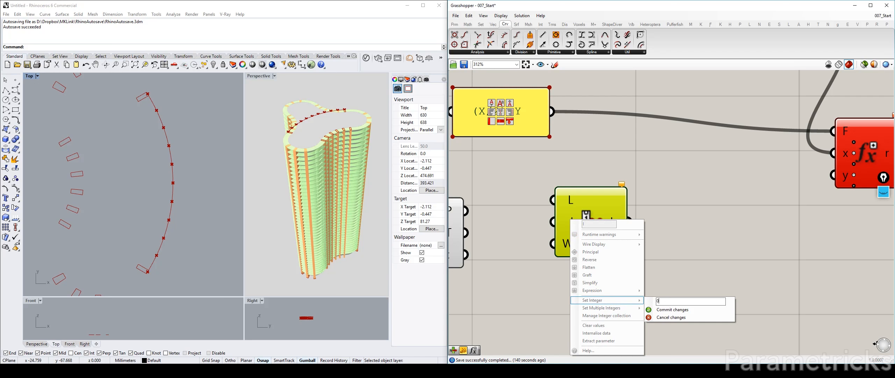
click(671, 310)
Step: Move the Cull Index component closer to the Divide Curve outputs
scroll(512, 218, down, 1)
right_drag(512, 218, 580, 185)
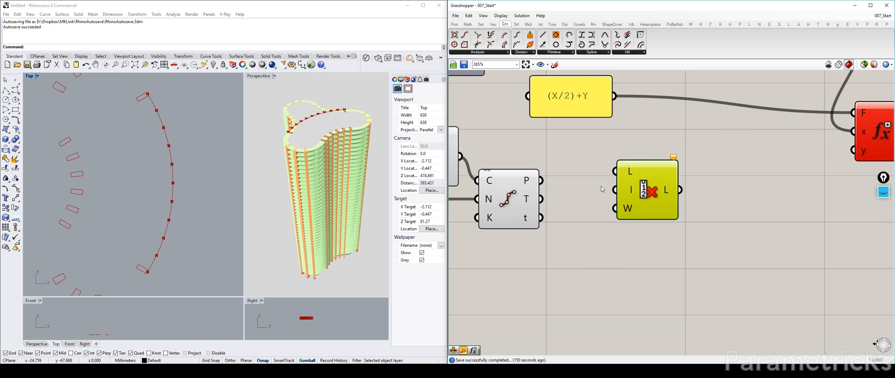
drag(633, 185, 616, 188)
click(588, 180)
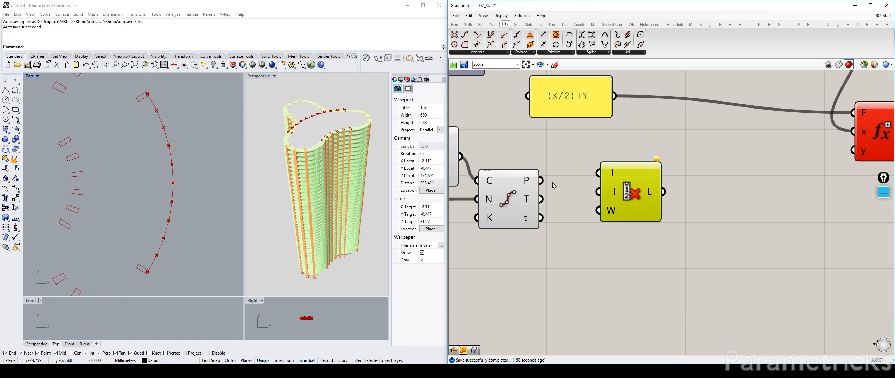
Step: Connect the Divide Curve's P output to the Cull Index's list input
mouse_move(541, 218)
mouse_down()
mouse_move(591, 182)
mouse_move(567, 180)
mouse_move(522, 223)
mouse_move(538, 211)
mouse_up()
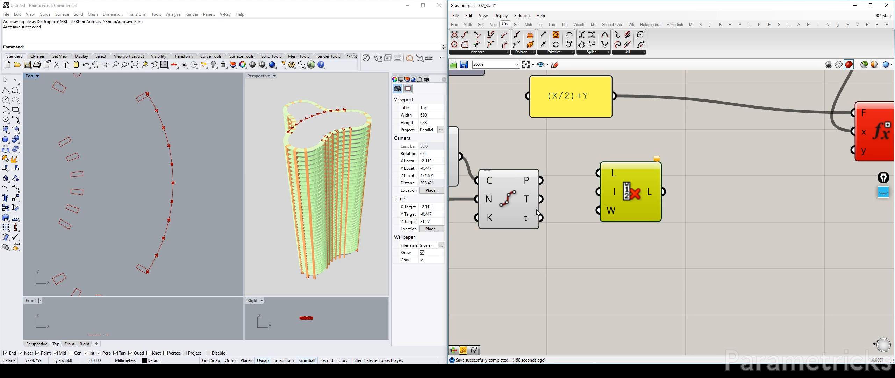
click(516, 211)
right_drag(181, 176, 184, 173)
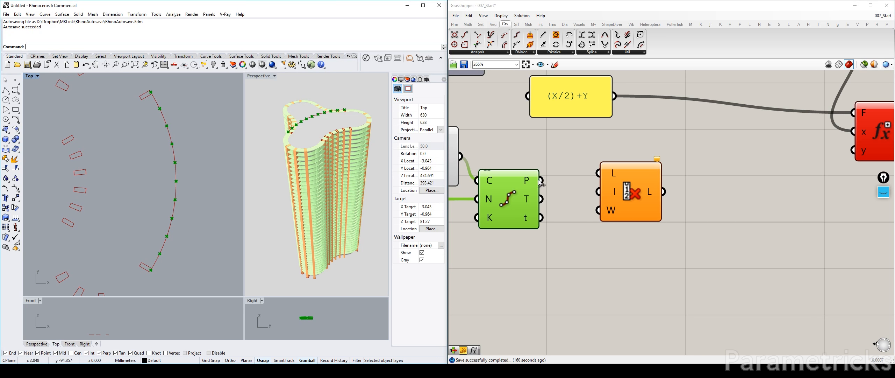
click(564, 175)
drag(545, 180, 614, 182)
Step: Turn off the Divide Curve preview and select Cull Index to highlight the remaining division points
click(510, 182)
scroll(511, 182, down, 3)
click(549, 154)
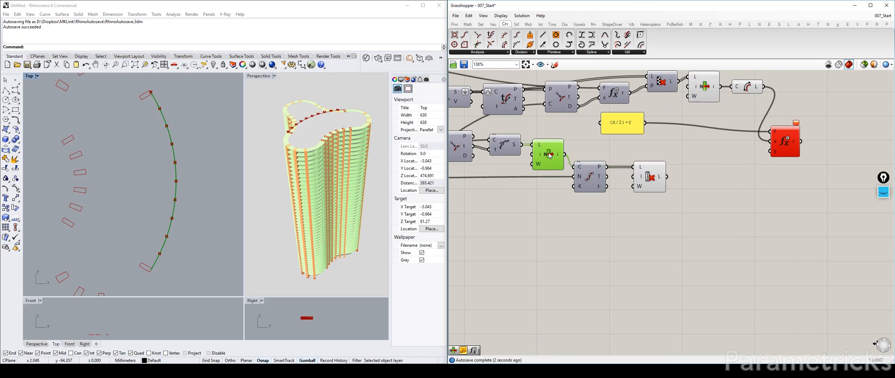
click(577, 150)
scroll(595, 185, up, 3)
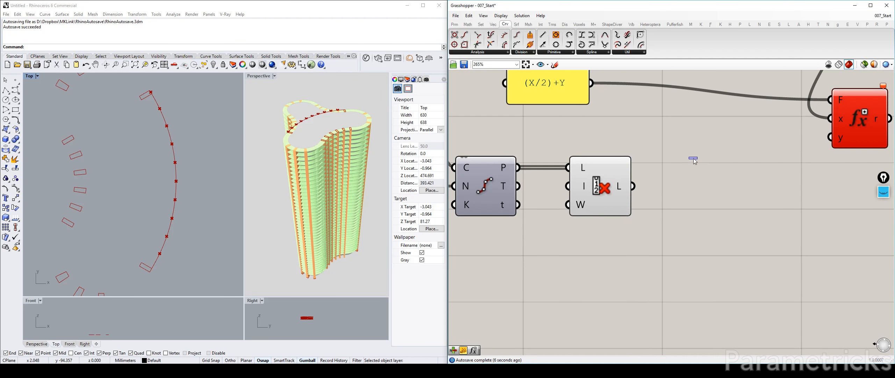
click(589, 184)
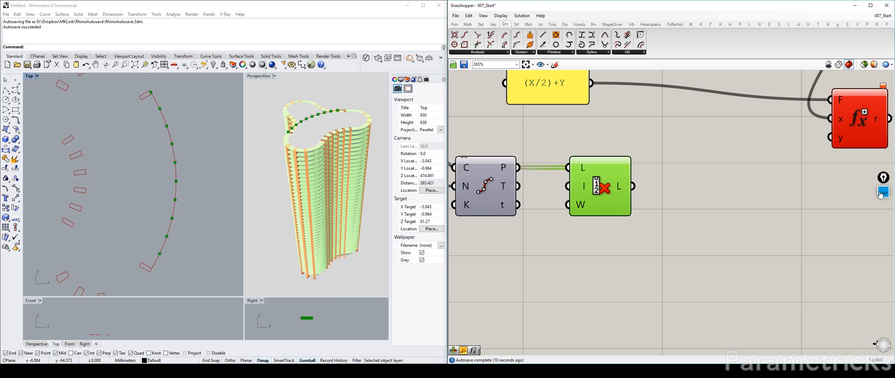
Step: Try circling the lower end division point in black with the screen pen, and clear the mark
mouse_move(884, 192)
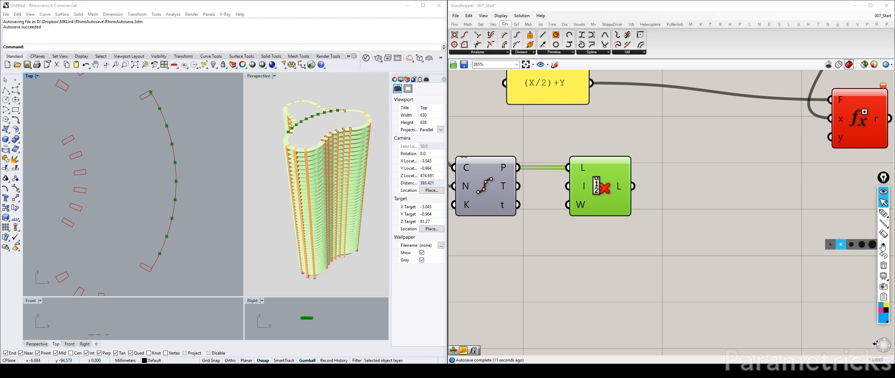
click(885, 310)
click(884, 213)
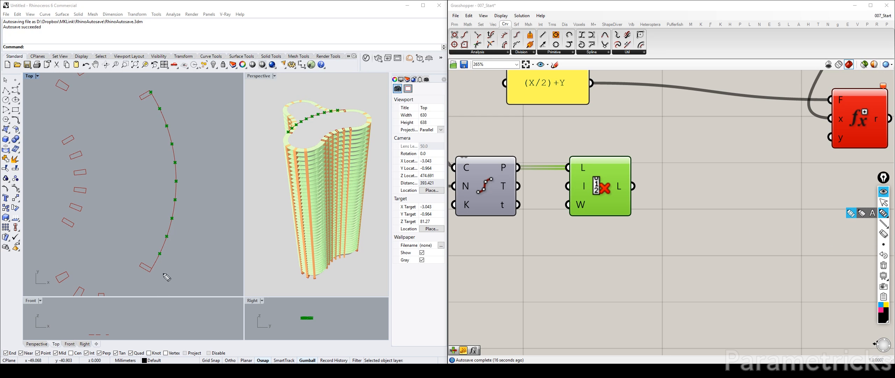
drag(156, 265, 154, 261)
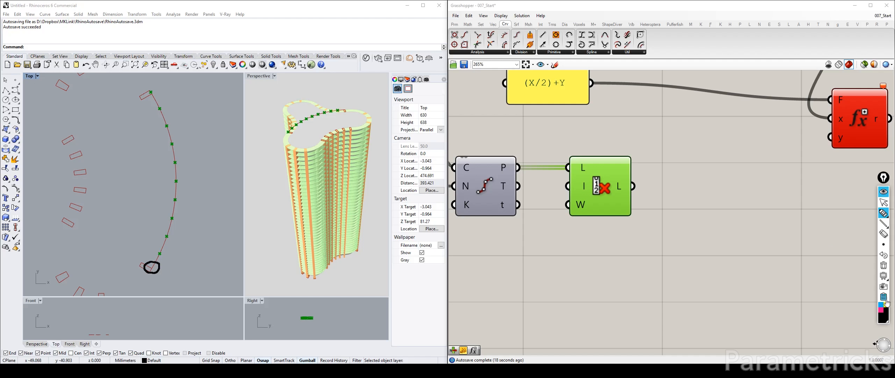
click(882, 309)
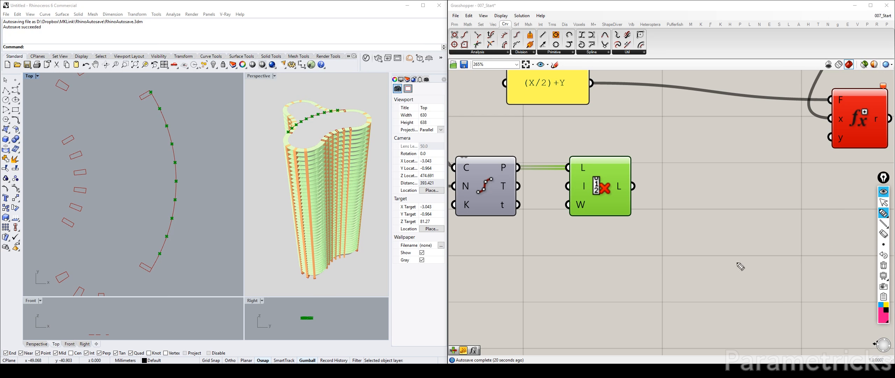
Step: Circle the curve's lower end point in pink and its upper end point in blue, return to the cursor, and deselect Cull Index
mouse_move(156, 263)
mouse_down()
mouse_move(144, 276)
mouse_move(154, 261)
mouse_up()
click(881, 305)
mouse_move(157, 92)
mouse_down()
mouse_move(140, 99)
mouse_move(153, 84)
mouse_up()
click(883, 194)
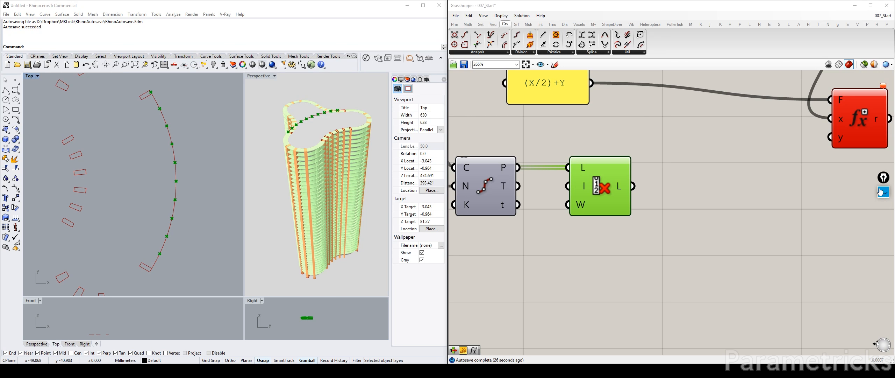
click(883, 195)
click(884, 201)
click(704, 158)
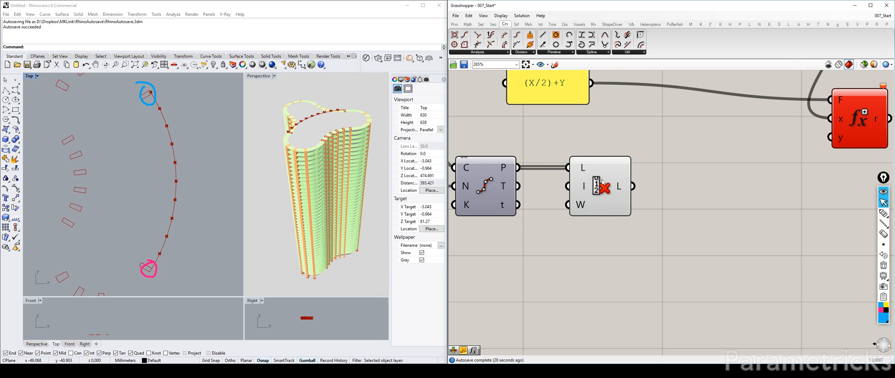
Step: Turn the Divide Curve preview back off and move the Cull Index component closer to it
click(477, 182)
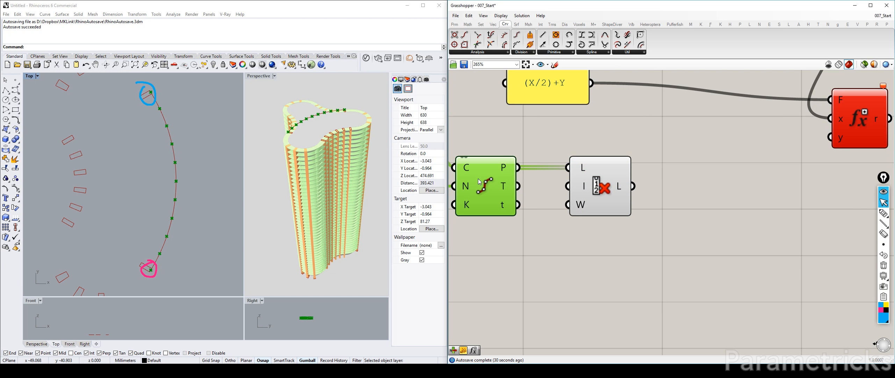
key(ctrl+q)
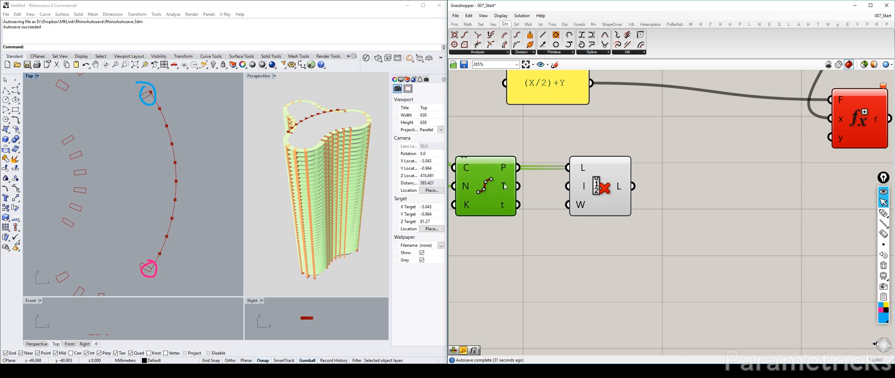
click(591, 189)
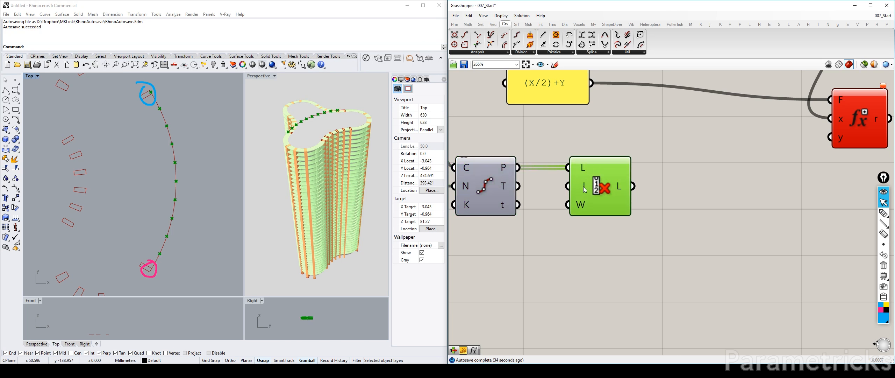
drag(603, 186, 584, 185)
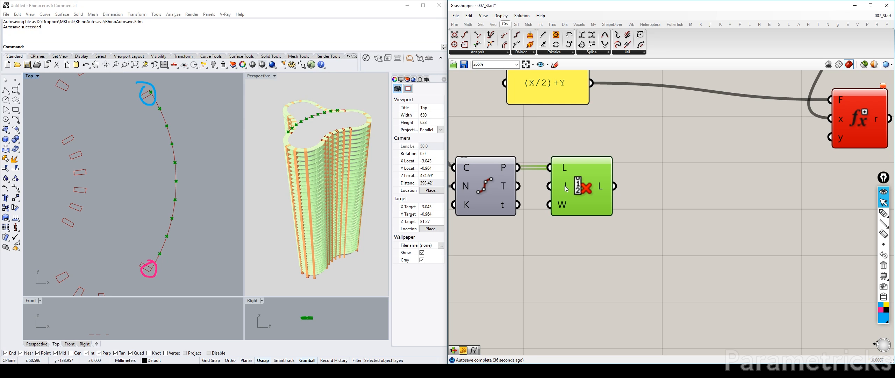
Step: Place a copy of Cull Index after the original, with the first one's L output feeding the second one's list input
mouse_move(566, 188)
drag(598, 188, 703, 208)
key(alt)
mouse_move(579, 186)
mouse_down()
mouse_move(557, 186)
mouse_move(583, 189)
mouse_up()
drag(674, 208, 643, 208)
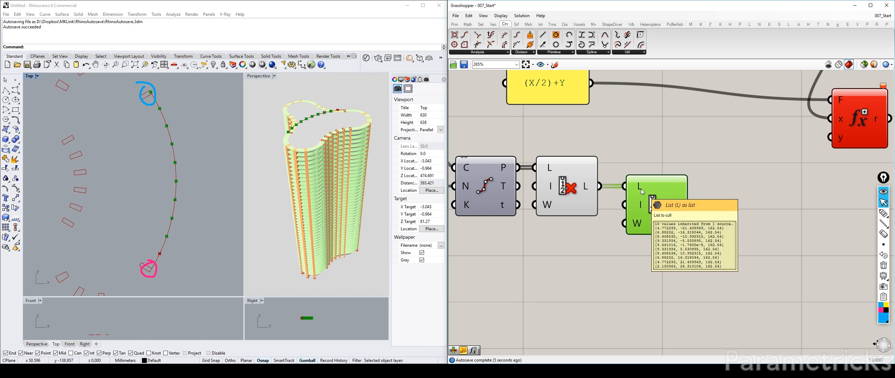
Step: Reverse the list input of the second Cull Index and shift the component slightly to make room
right_click(642, 191)
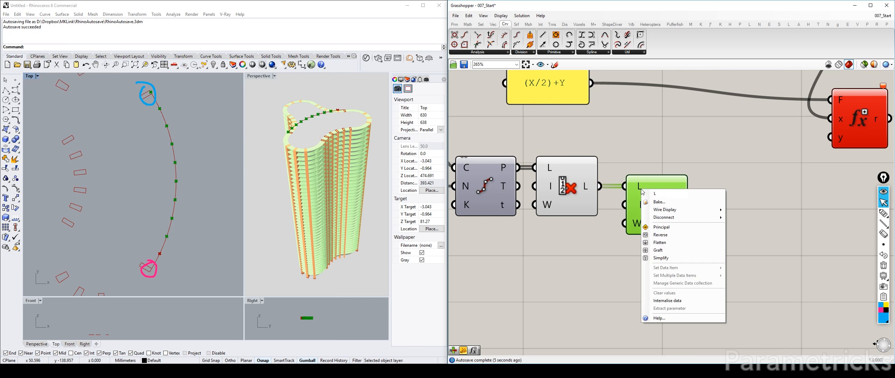
click(660, 235)
click(726, 214)
drag(660, 210, 669, 210)
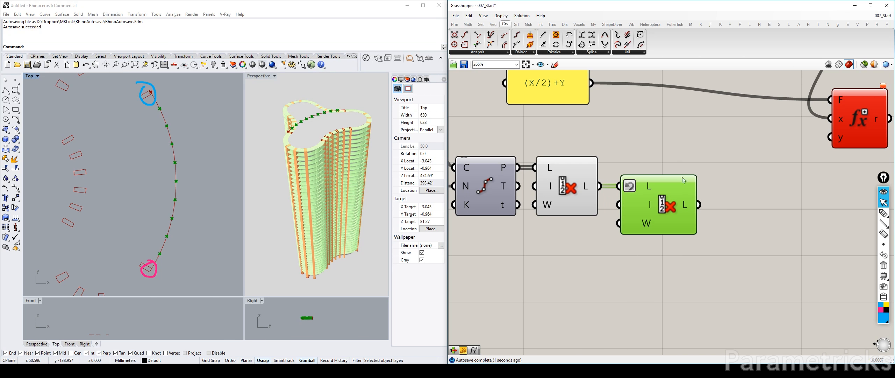
click(685, 159)
Step: Turn off the first Cull Index's preview and select the second one to highlight the remaining division points
click(573, 205)
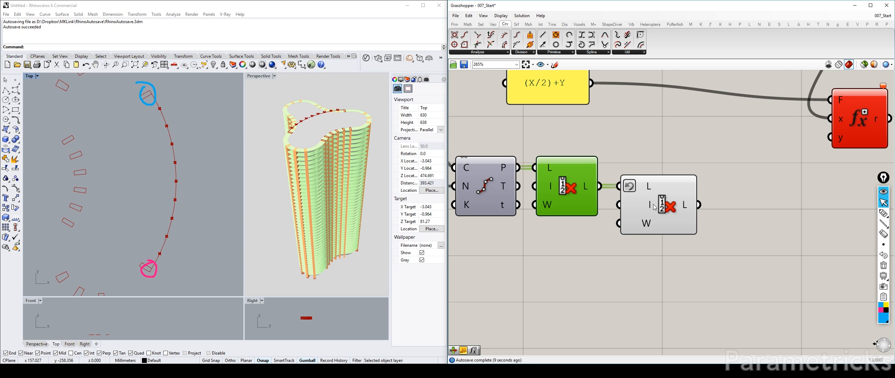
click(641, 210)
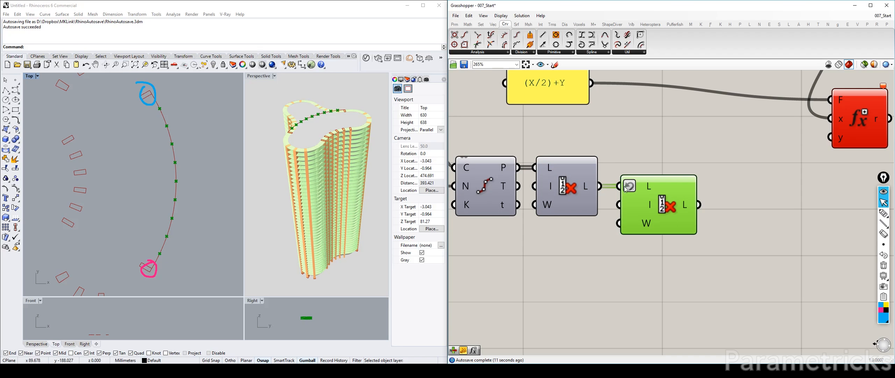
drag(555, 222, 653, 143)
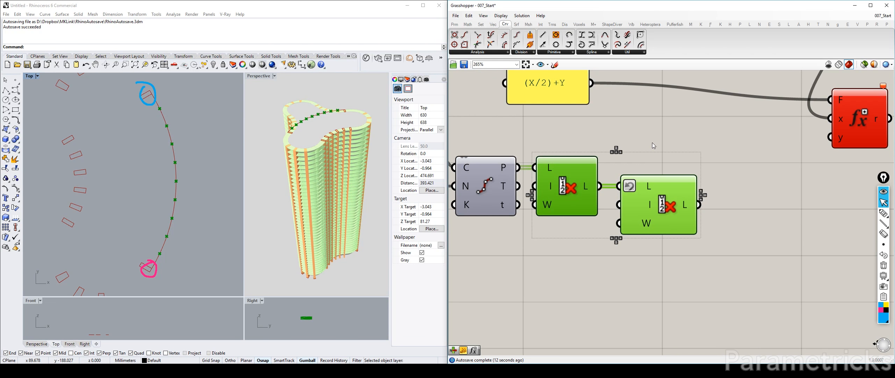
click(677, 129)
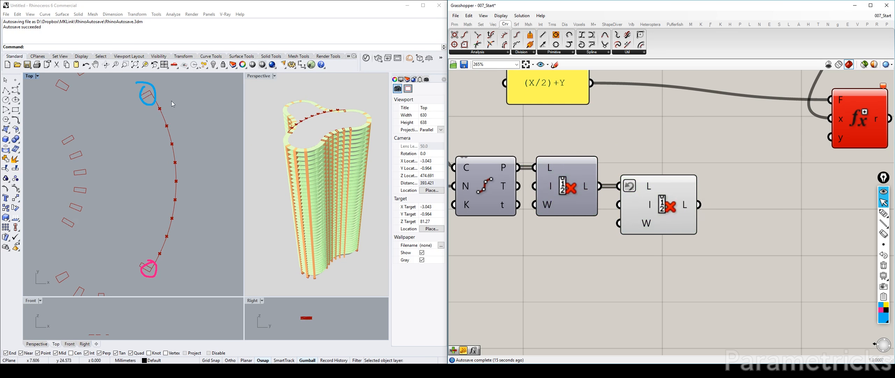
Step: Turn off the second Cull Index's preview and nudge the component closer to the first one
drag(664, 125, 559, 223)
middle_click(597, 168)
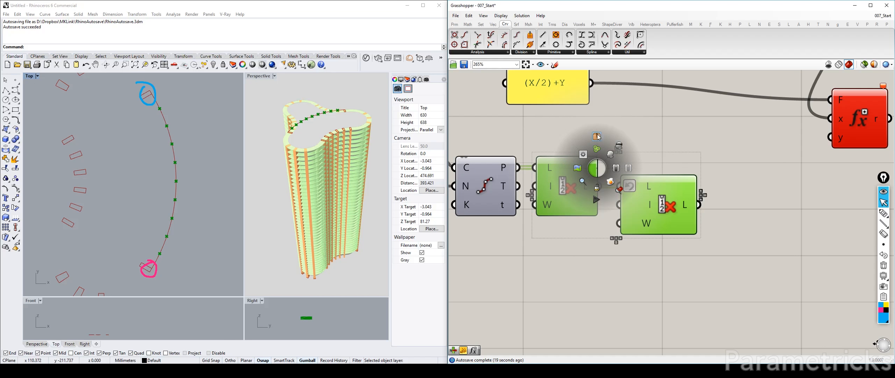
click(727, 158)
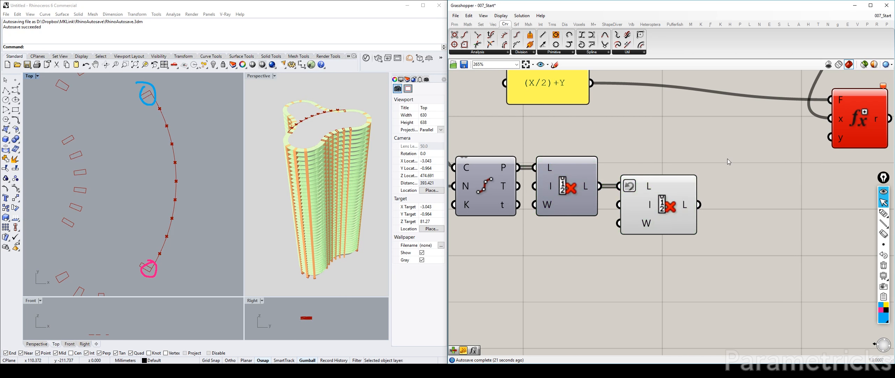
click(677, 190)
click(756, 183)
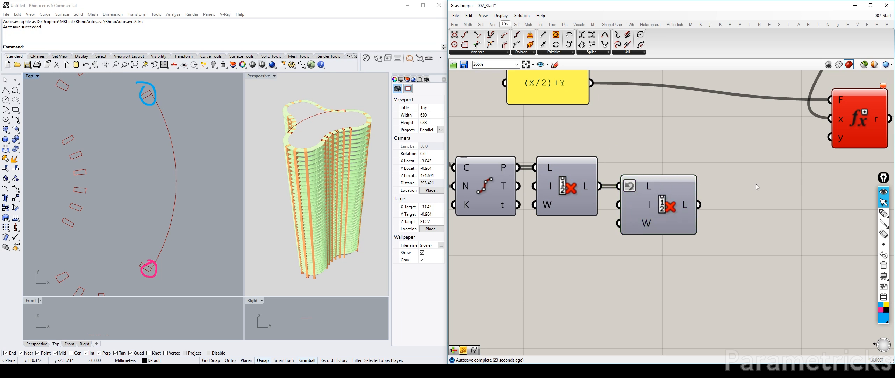
drag(627, 203, 623, 203)
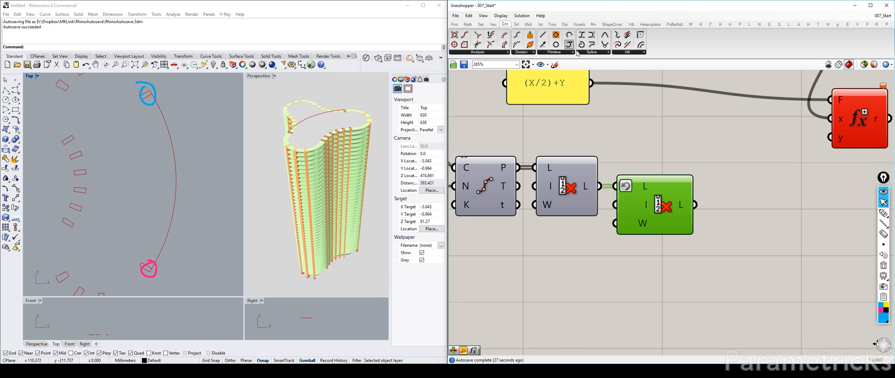
Step: Add the cullFirstAndLast cluster to the canvas, look inside it, and return to the main definition
double_click(654, 123)
text(cull)
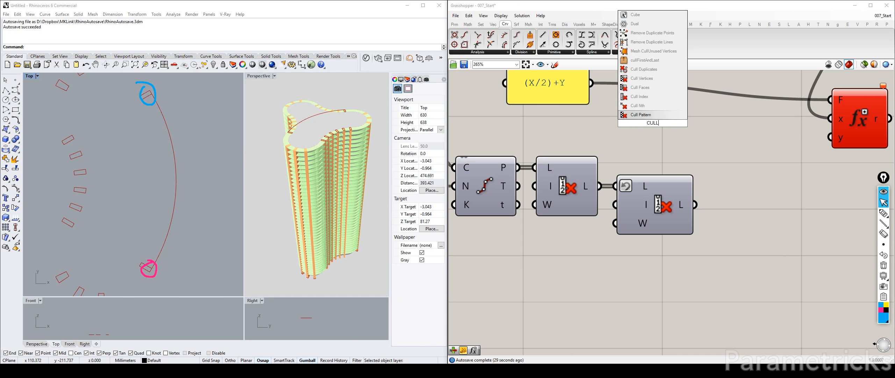
key(Return)
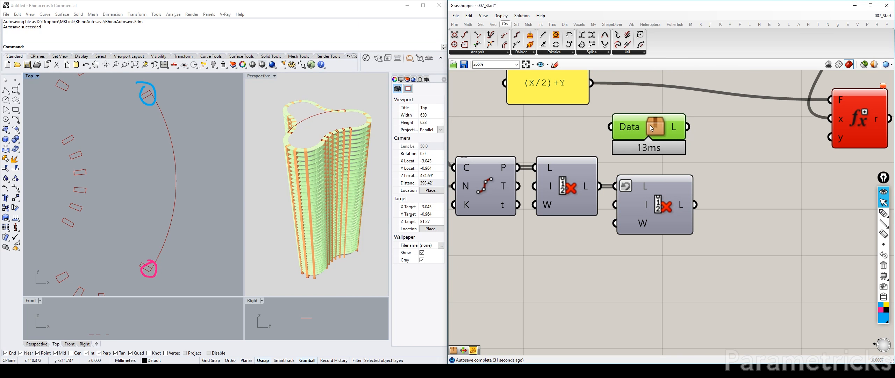
mouse_move(661, 125)
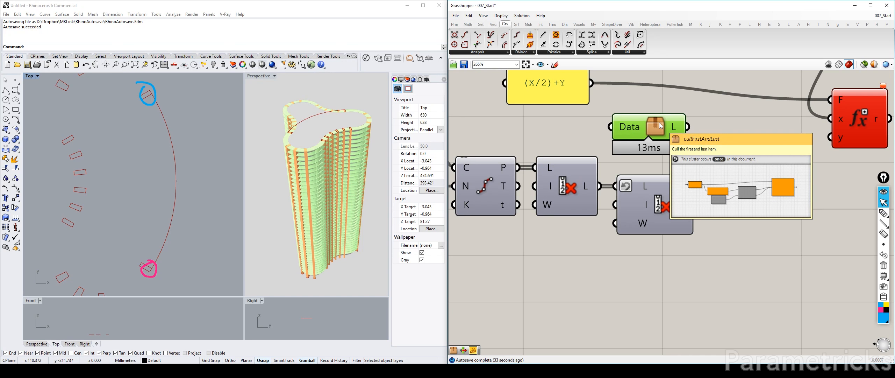
double_click(661, 125)
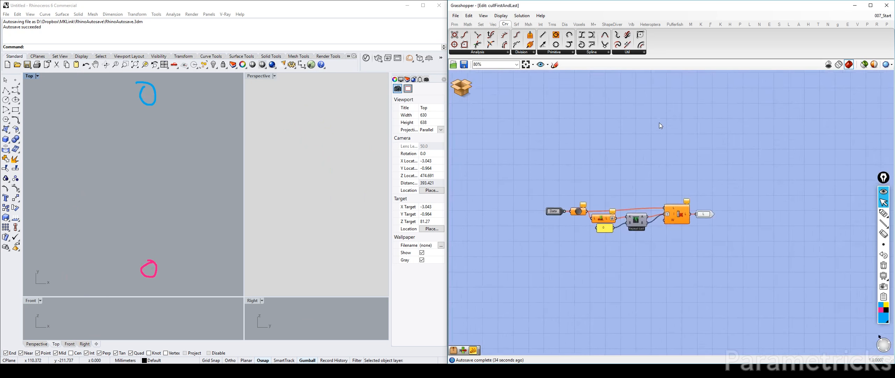
click(477, 94)
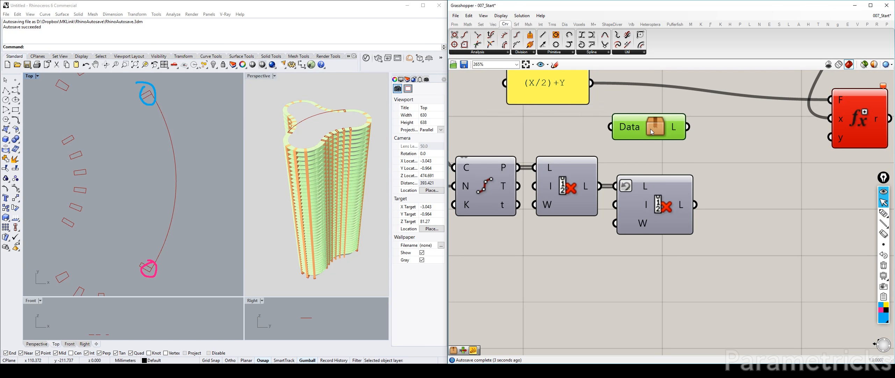
Step: Delete the cullFirstAndLast cluster and point out the two Cull Index components by selecting them
mouse_move(652, 132)
key(Delete)
drag(616, 123, 550, 224)
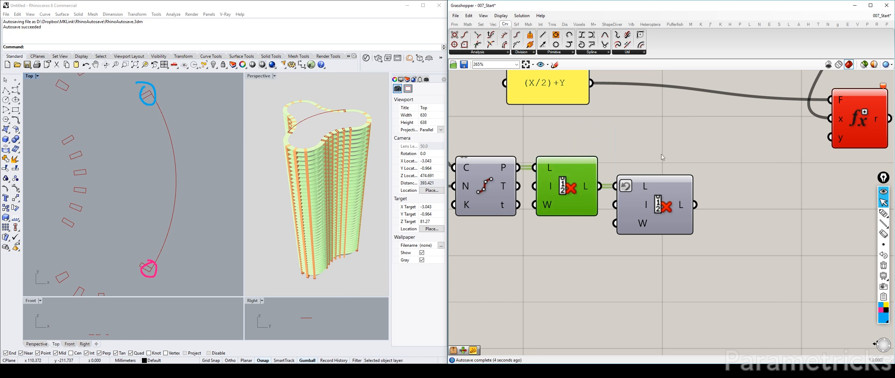
drag(662, 154, 591, 195)
click(614, 125)
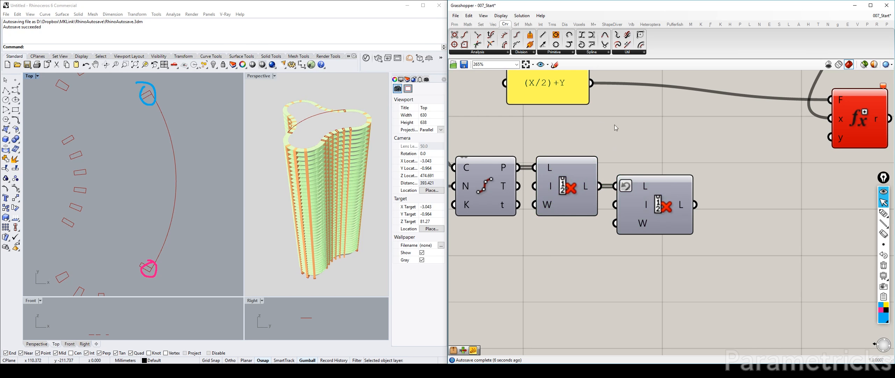
Step: Add the cullFirstAndLast cluster above the Cull Index pair for comparison, and remove it again
double_click(627, 139)
text(cull)
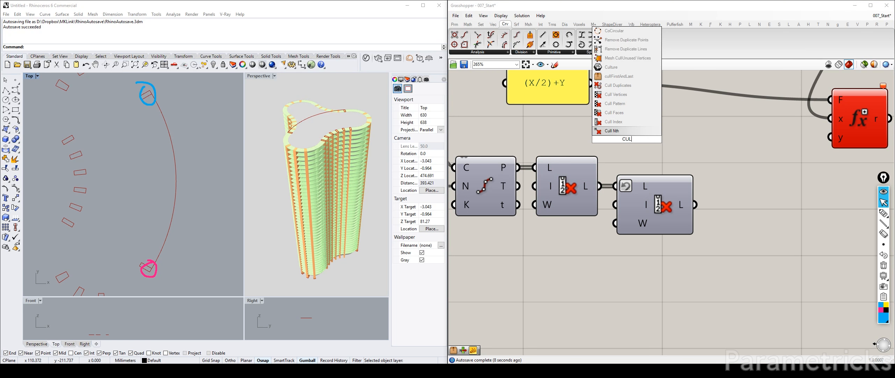
click(636, 76)
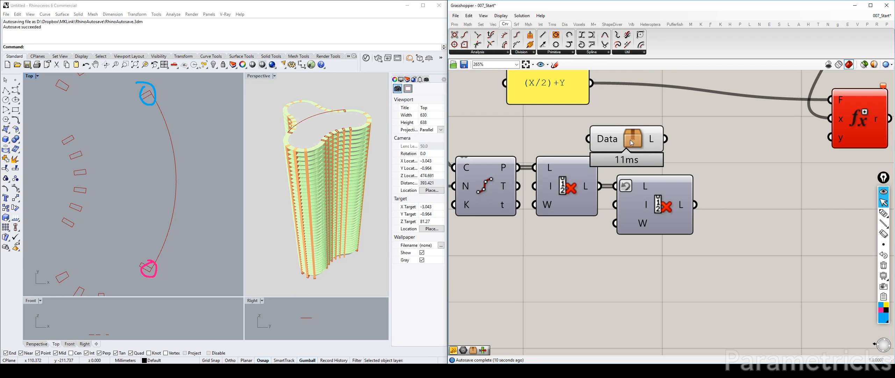
mouse_move(632, 142)
drag(631, 142, 632, 115)
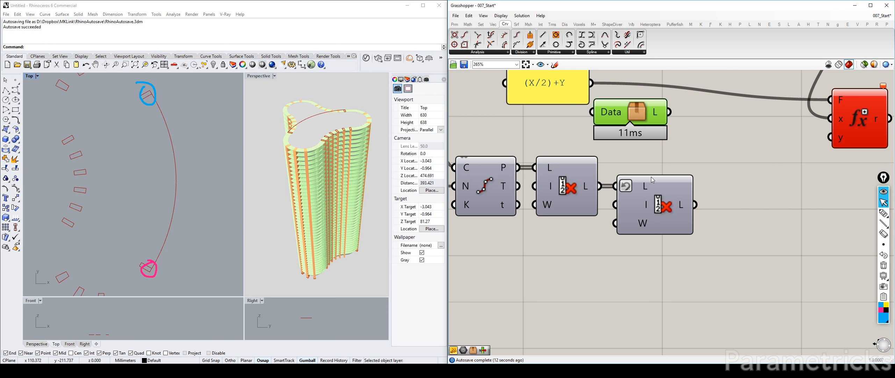
drag(671, 266, 579, 175)
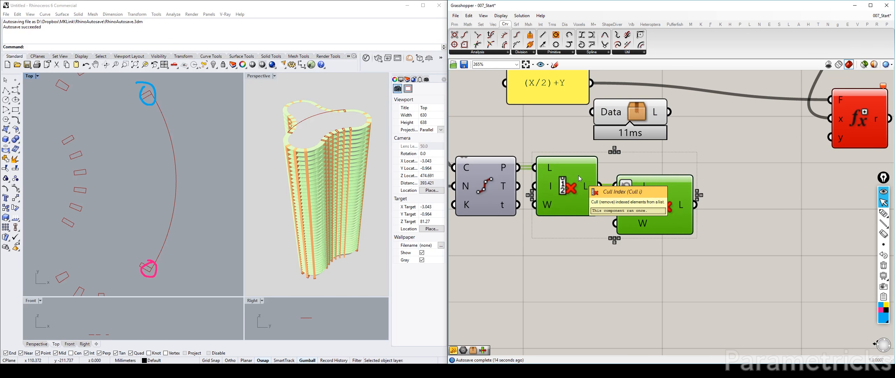
click(636, 111)
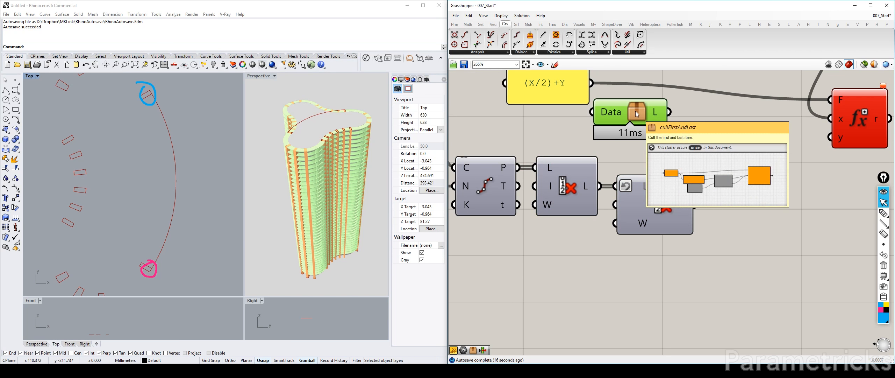
key(Delete)
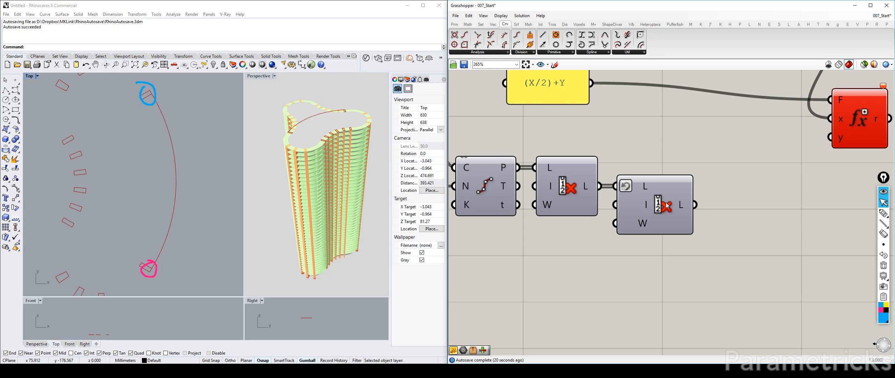
Step: Clear the pen circles around the curve's end points and collapse the screen pen toolbar
click(885, 204)
click(883, 191)
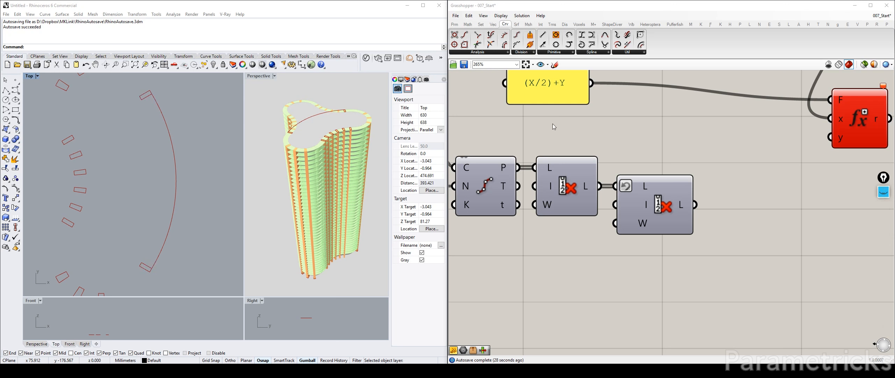
Step: Briefly preview the points of both Cull Index components on the curve, and turn both previews off again
drag(647, 218, 546, 136)
click(674, 256)
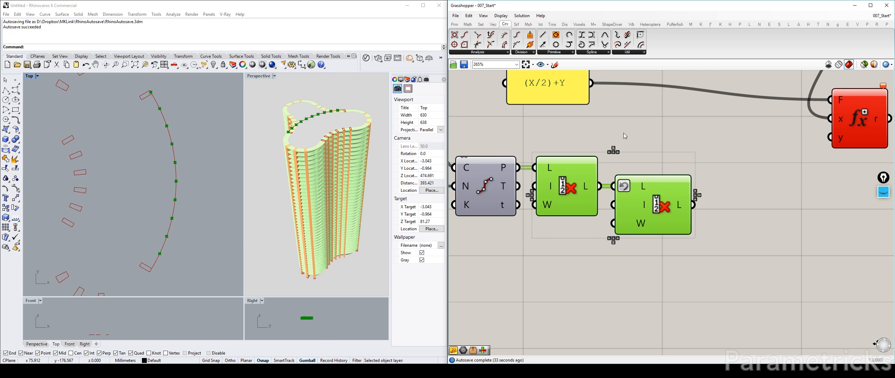
click(626, 135)
click(566, 196)
click(670, 181)
right_drag(698, 195, 607, 159)
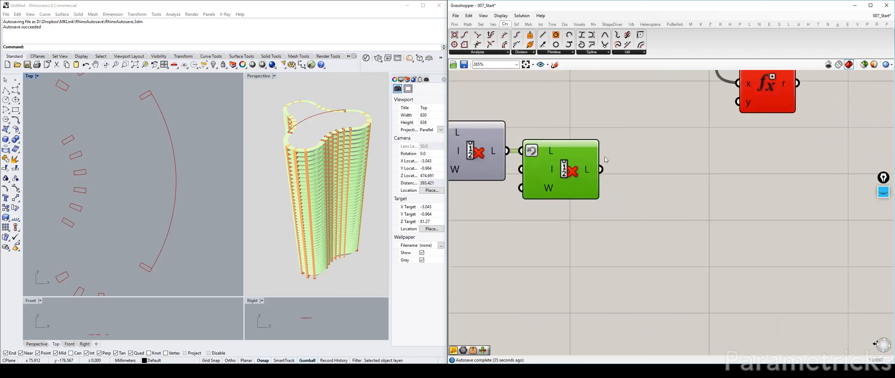
click(615, 172)
right_drag(546, 165, 619, 173)
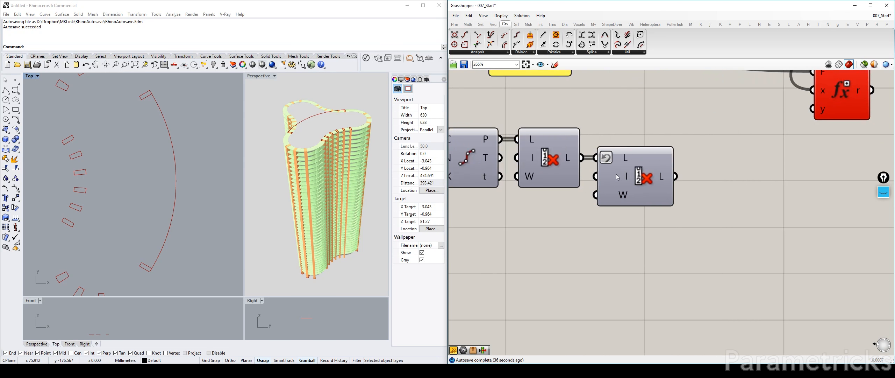
right_click(663, 180)
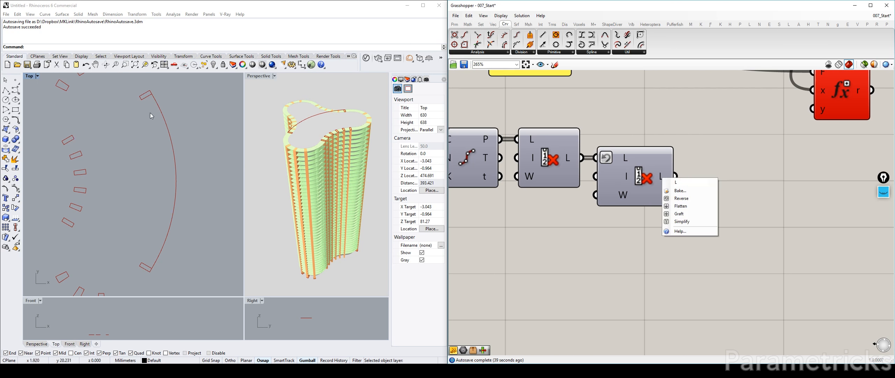
right_drag(162, 265, 163, 277)
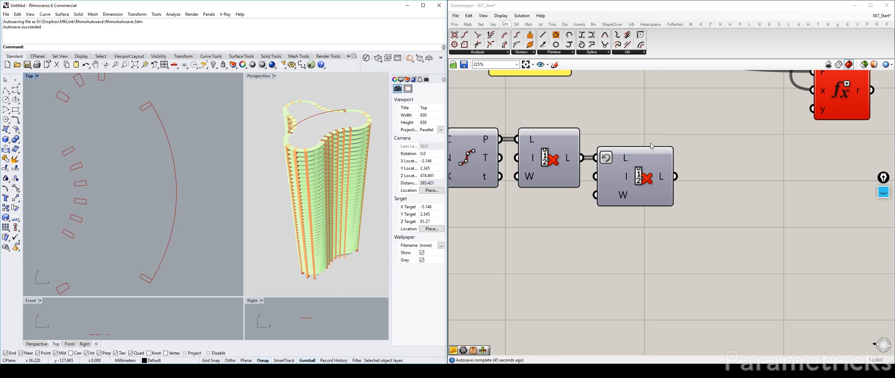
Step: Turn on the second Cull Index's preview and move the red expression component that receives (X/2)+Y further away
scroll(651, 146, down, 2)
right_drag(669, 165, 619, 199)
click(649, 190)
drag(712, 168, 731, 156)
right_drag(600, 204, 682, 181)
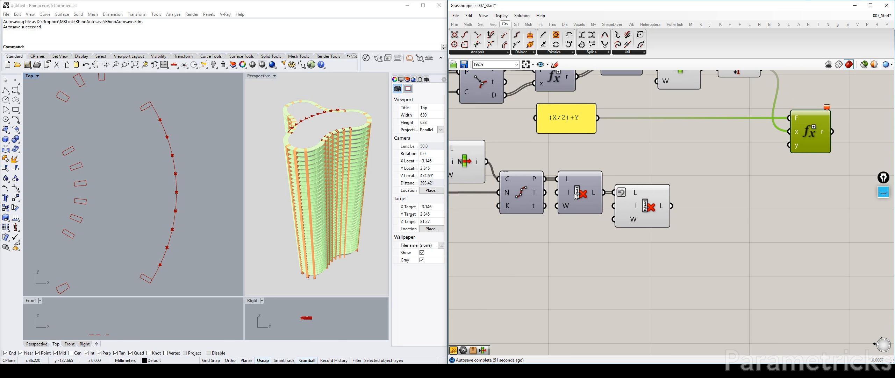
Step: Move the two Cull Index components slightly away from Divide Curve and turn off the second one's preview
drag(682, 242, 609, 199)
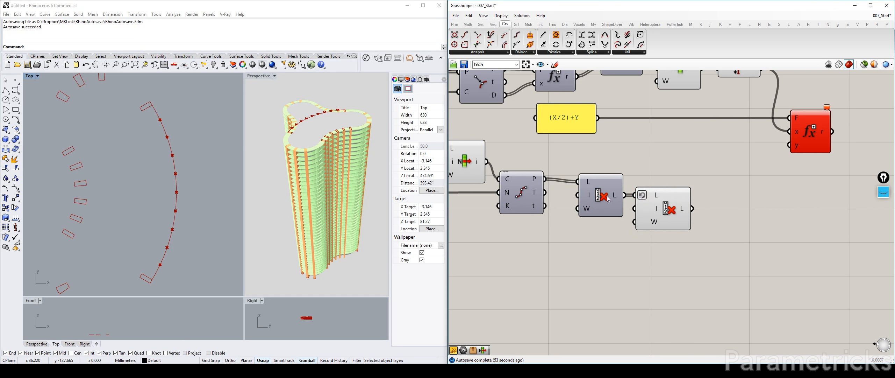
drag(661, 241, 602, 178)
drag(605, 187, 598, 167)
click(623, 211)
click(643, 196)
key(ctrl+q)
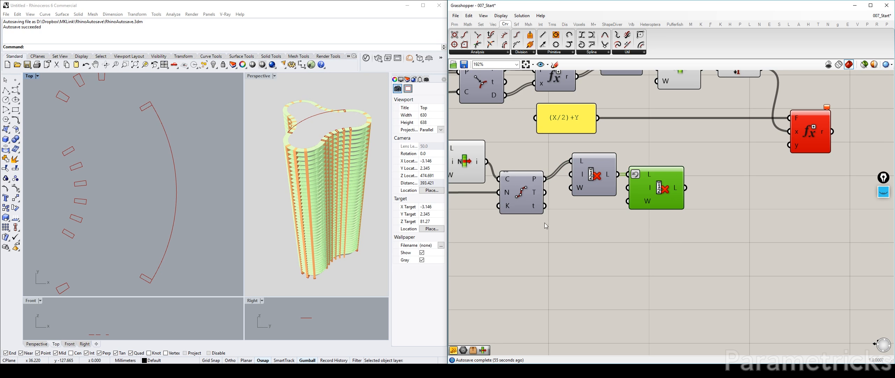
Step: Feed the Cull Index pair from Divide Curve's t parameters and wire the culled list into the expression's y input
right_drag(721, 171, 647, 198)
drag(612, 214, 716, 171)
right_drag(733, 208, 700, 203)
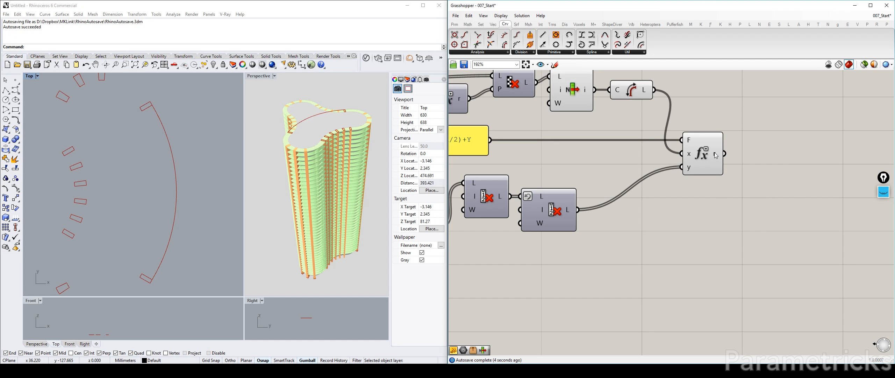
mouse_move(716, 155)
Step: Move the (X/2)+Y panel closer to the expression and turn off the previews of the upper List Item and the curve Length component
right_drag(537, 170, 607, 155)
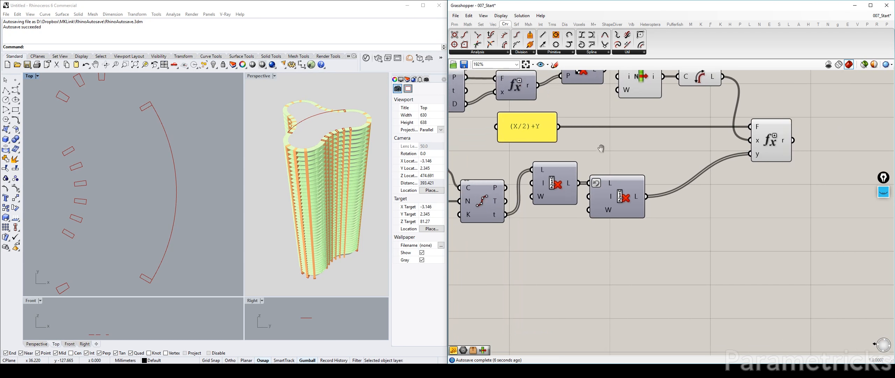
drag(530, 136, 640, 132)
right_drag(659, 133, 537, 180)
click(529, 144)
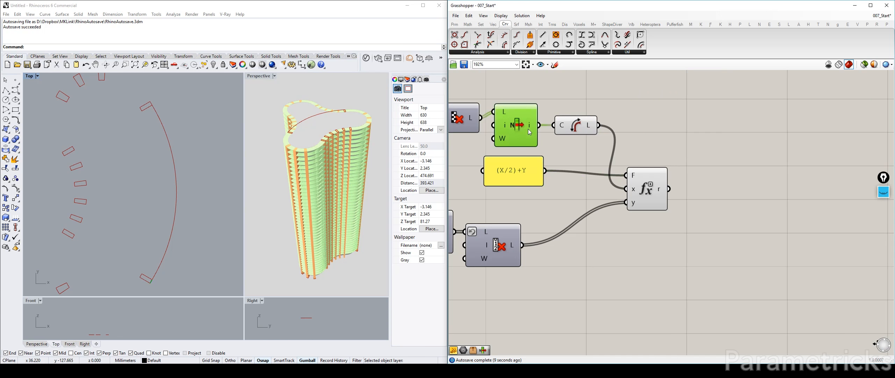
click(578, 126)
double_click(727, 142)
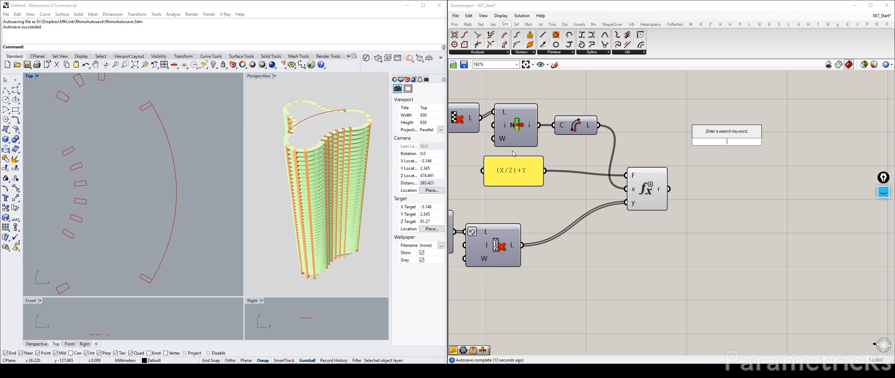
Step: Duplicate the (X/2)+Y expression component with its input wires and place the copy below the original
right_drag(500, 167, 573, 156)
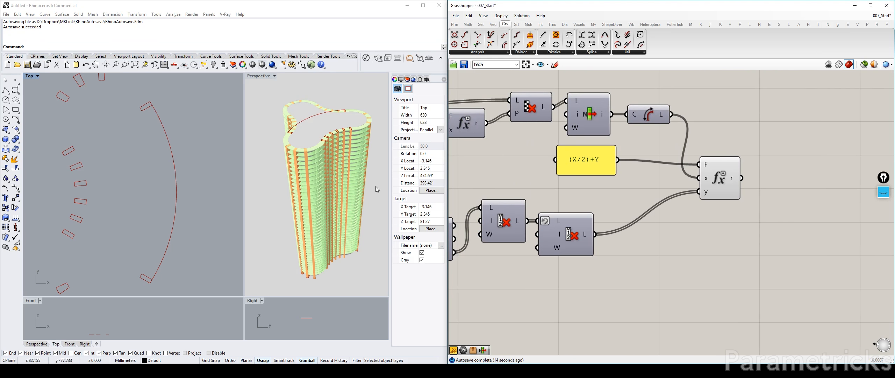
right_drag(744, 180, 751, 140)
alt+drag(727, 141, 733, 213)
right_drag(733, 147, 661, 192)
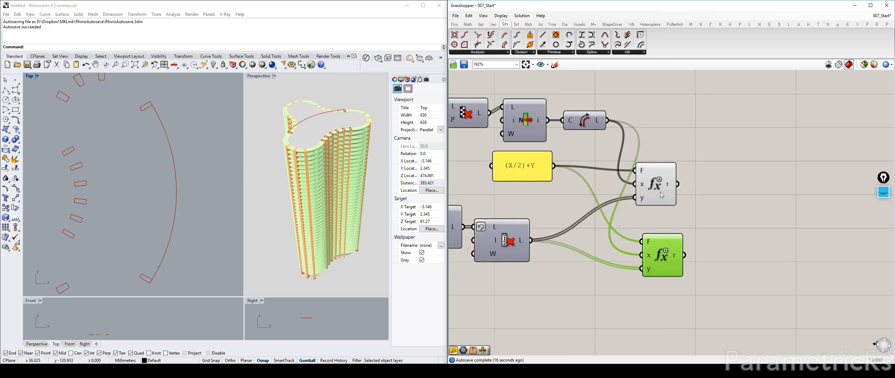
right_drag(697, 223, 682, 248)
drag(647, 277, 652, 274)
drag(684, 302, 671, 183)
click(673, 154)
Step: Add a Negative component between the (X/2)+Y panel and the lower expression, and shift the panel to make room
double_click(647, 144)
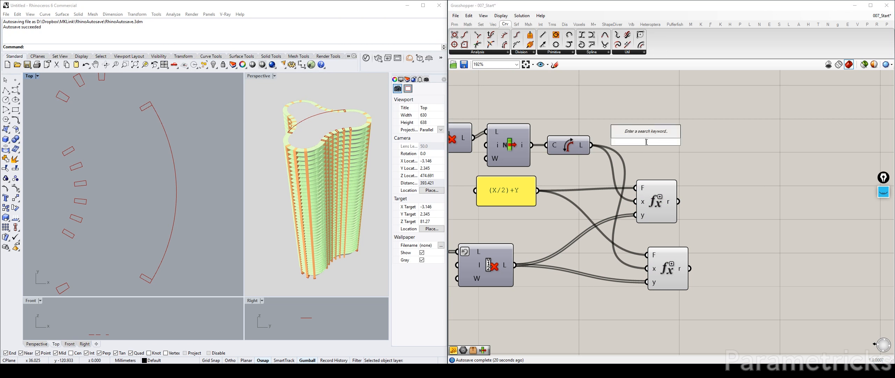
text(nega)
key(Return)
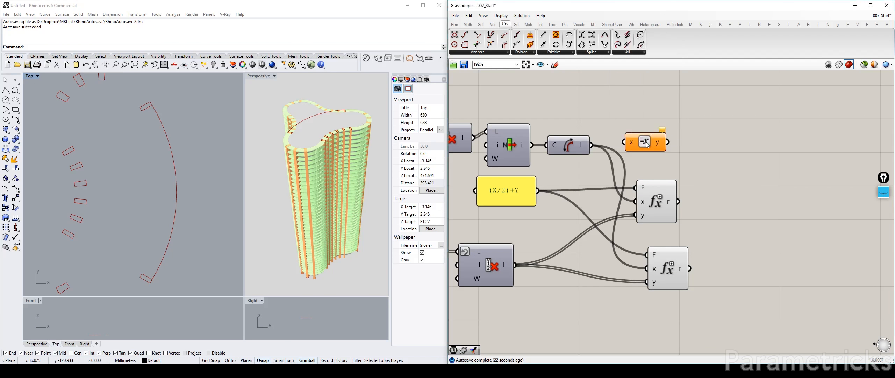
drag(646, 143, 561, 243)
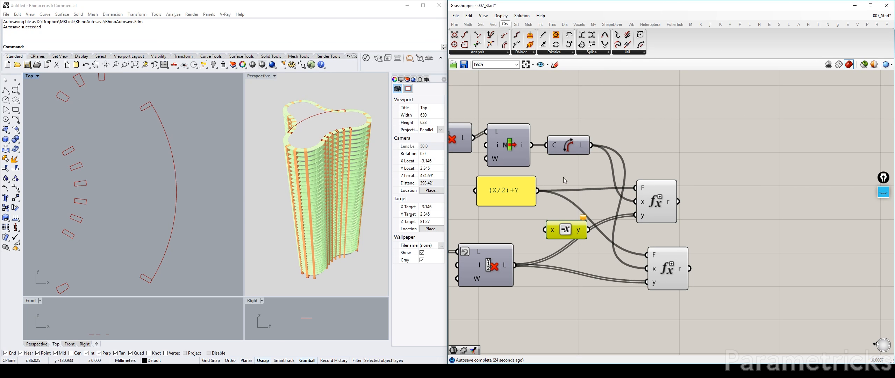
scroll(516, 194, up, 5)
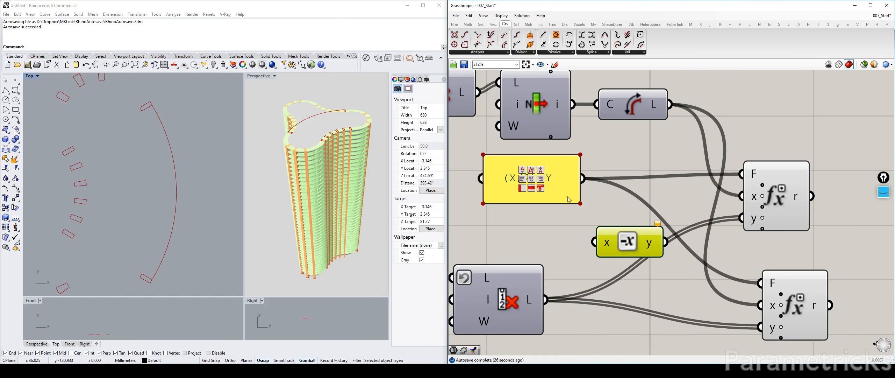
drag(493, 181, 502, 166)
scroll(652, 187, down, 5)
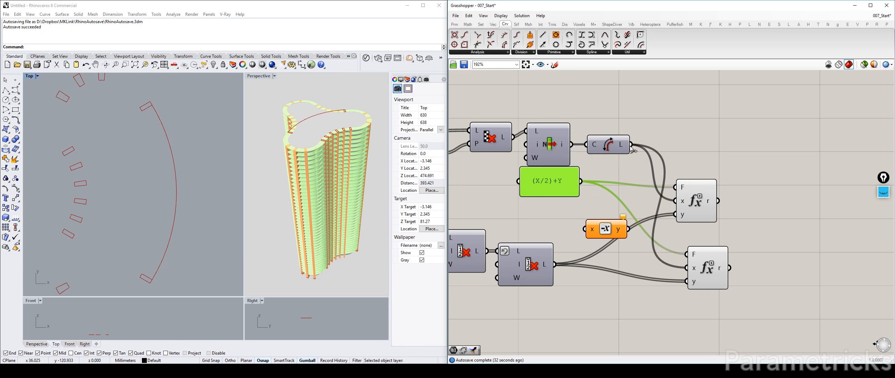
Step: Wire the curve length into the Negative component and its output into the lower expression's x input, replacing the direct length wire
drag(632, 147, 585, 228)
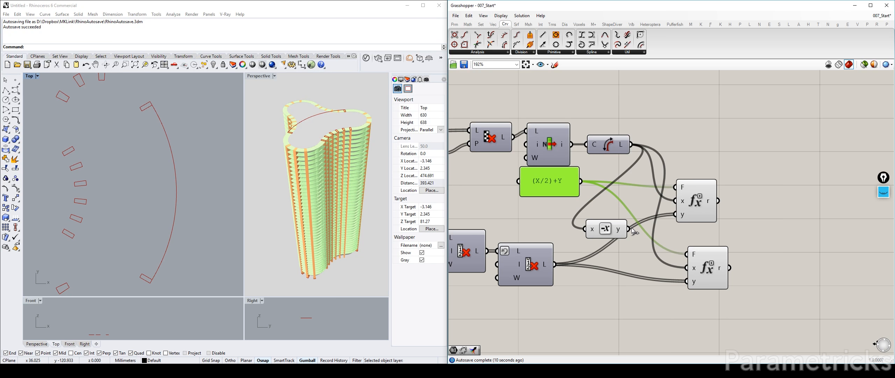
drag(606, 234, 624, 227)
drag(554, 185, 553, 192)
right_drag(682, 199, 609, 176)
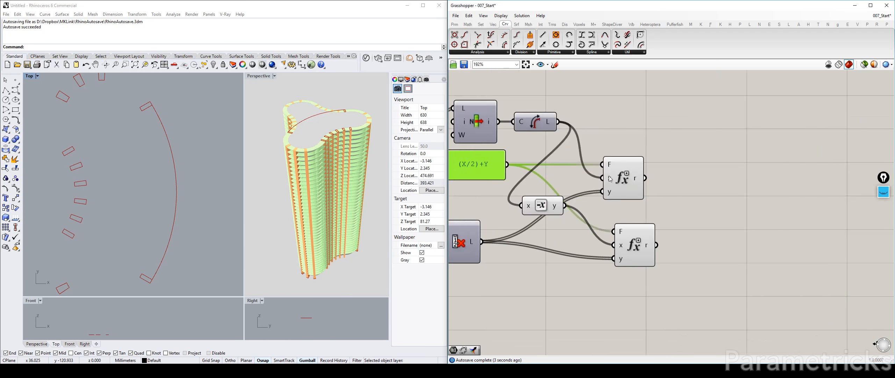
Step: Move both expression components up, align them vertically, and shift the pair closer to the Negative component
drag(628, 182, 634, 153)
drag(638, 239, 634, 204)
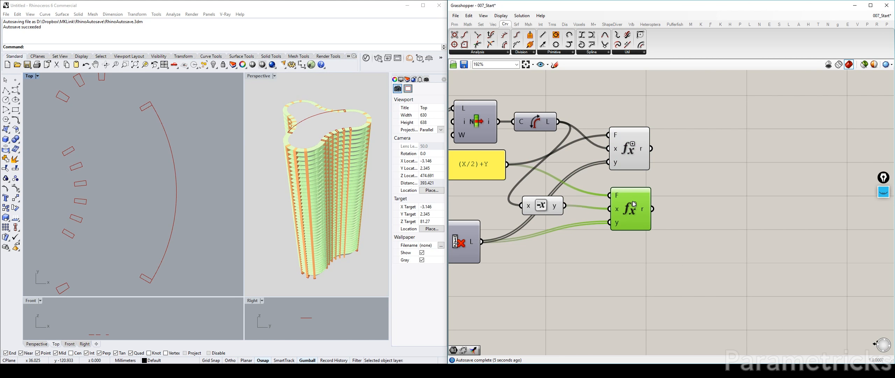
drag(673, 124, 609, 230)
click(626, 122)
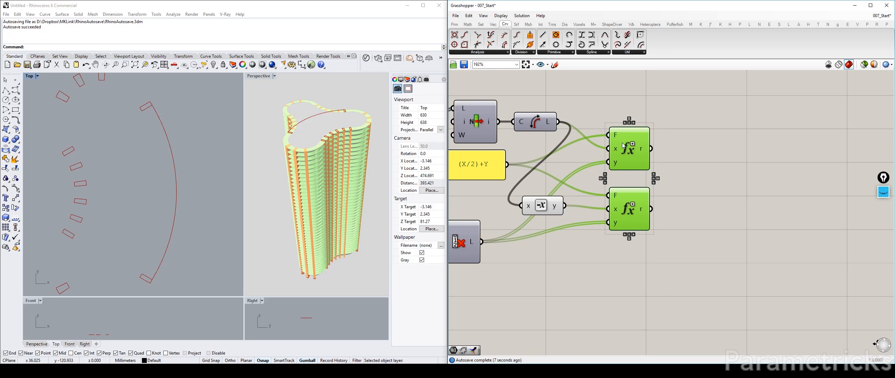
drag(631, 143, 621, 145)
click(696, 148)
Step: Add a Merge component with both expression results wired into D1 and D2, and remove the spare D3 input
double_click(699, 186)
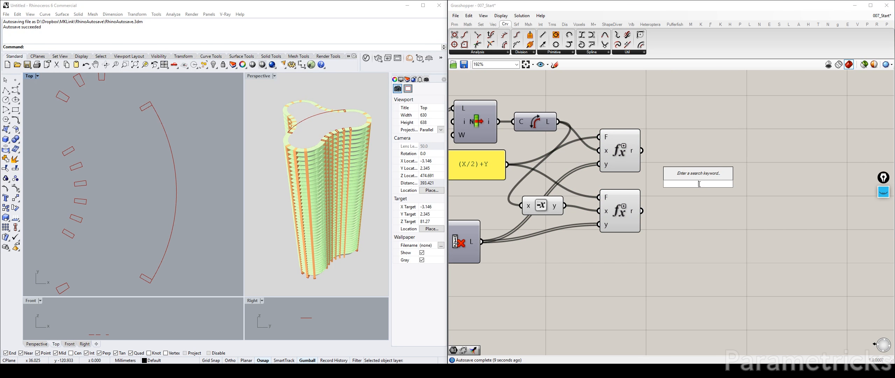
text(merge)
key(Return)
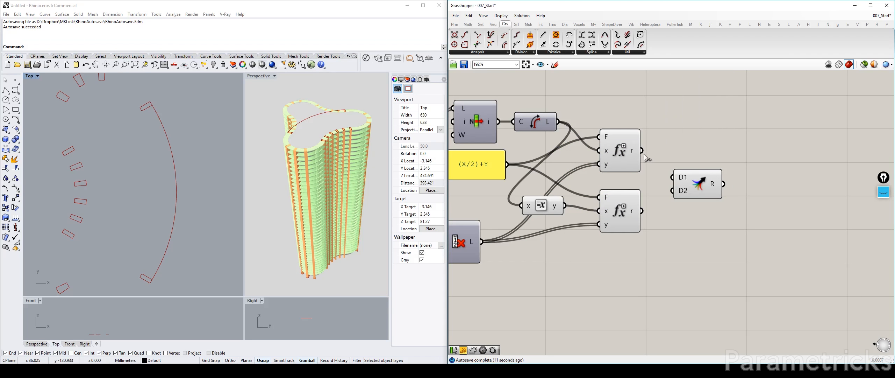
drag(642, 151, 672, 177)
drag(642, 211, 672, 190)
scroll(691, 205, up, 4)
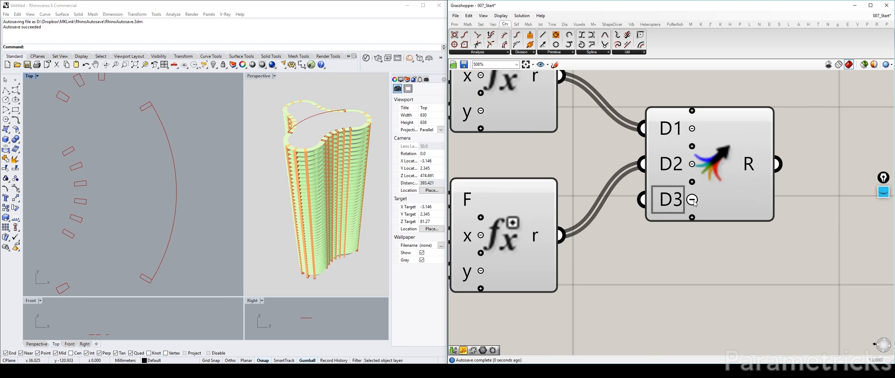
scroll(695, 203, down, 3)
Step: Add a Sort List component after Merge and wire the merged values into its K input
double_click(706, 238)
text(SORET)
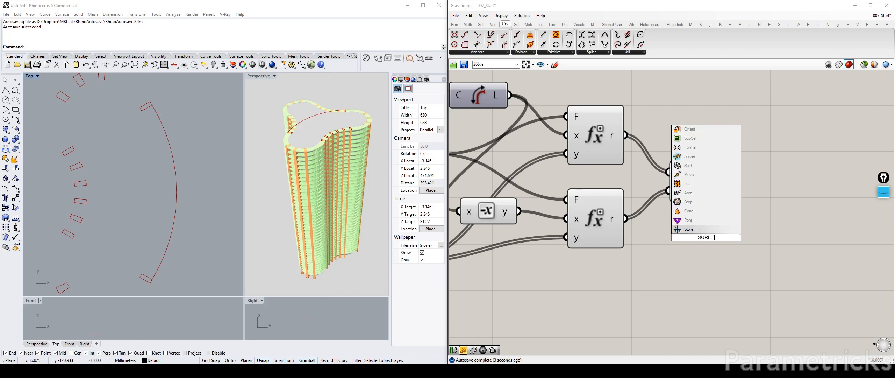
key(Return)
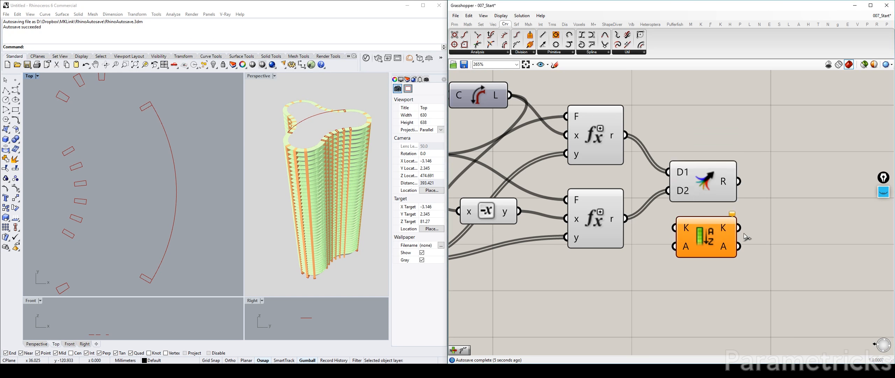
drag(734, 236, 796, 187)
drag(738, 181, 759, 181)
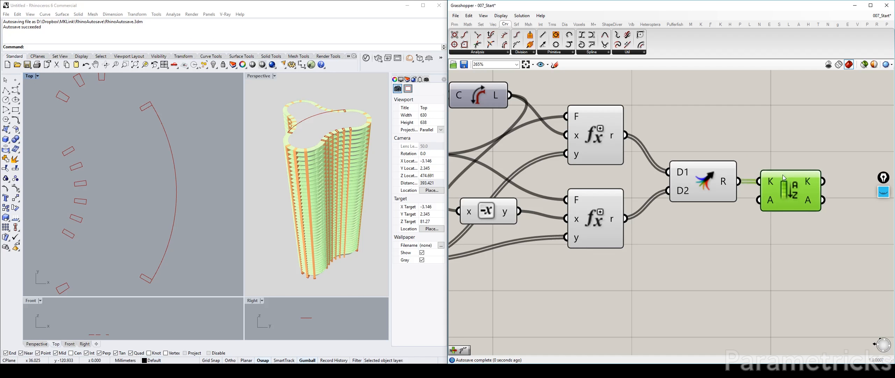
Step: Turn off the previews of the Merge component and the two expression components
click(708, 184)
key(ctrl+q)
drag(635, 149, 533, 221)
scroll(541, 205, down, 4)
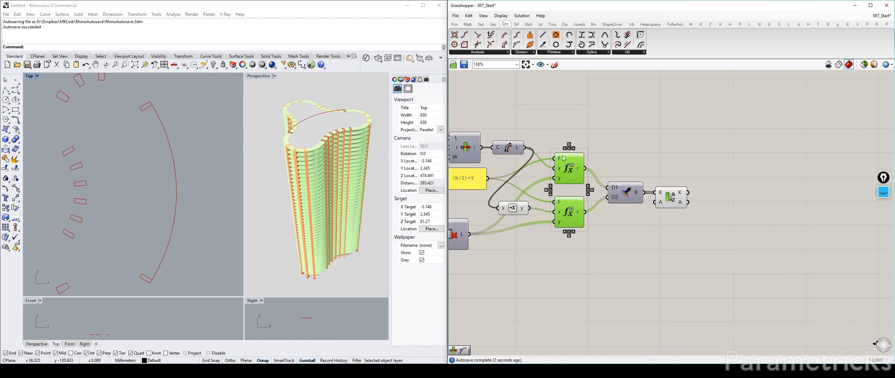
middle_click(571, 144)
click(592, 131)
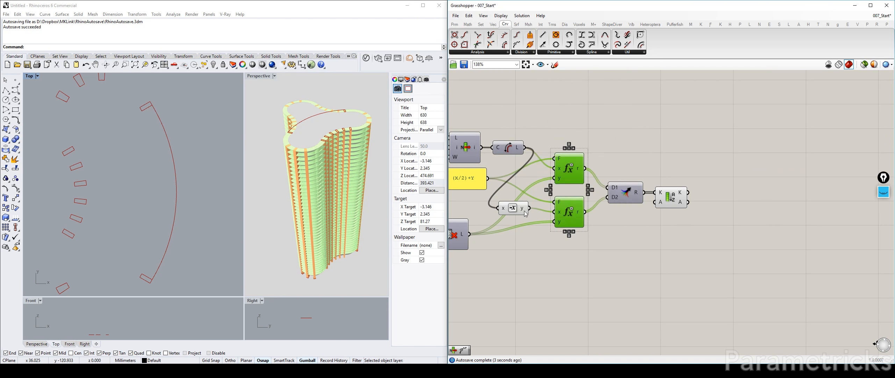
Step: Add a Shatter component and place it below the Merge and Sort List components
double_click(565, 258)
text(shatter)
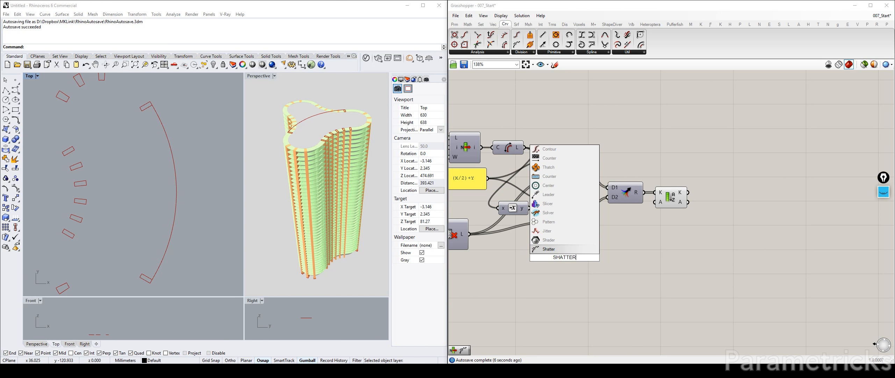
key(Return)
drag(569, 258, 640, 243)
scroll(640, 243, down, 3)
right_drag(609, 239, 724, 185)
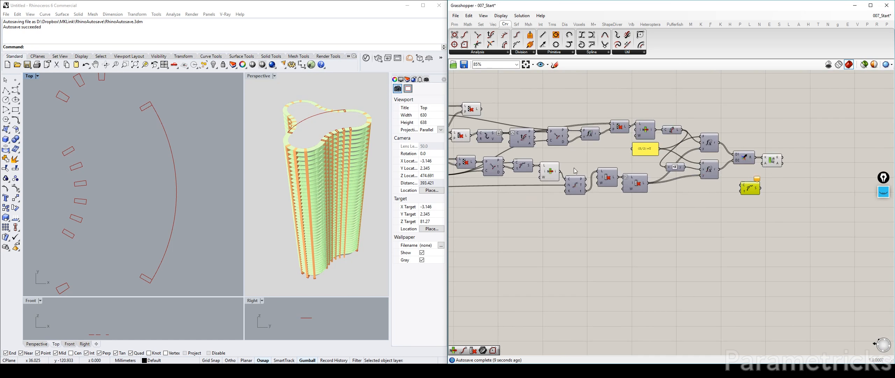
Step: Wire the curve from the List Item before Divide Curve into Shatter's C input and move Shatter beyond Sort List
click(551, 171)
right_drag(550, 171, 503, 190)
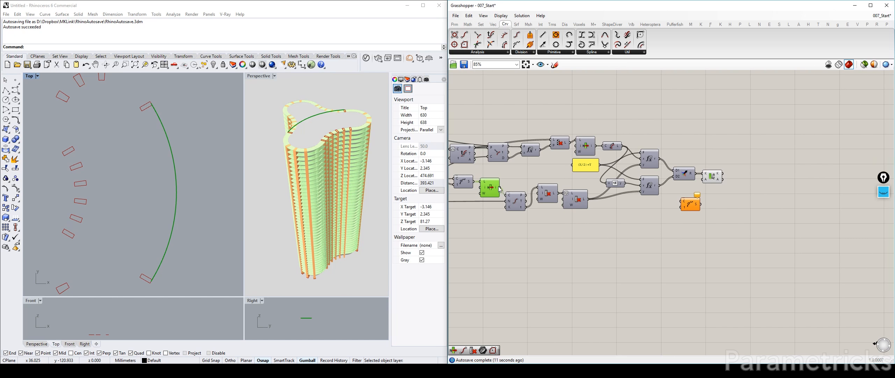
drag(500, 187, 689, 208)
click(689, 208)
scroll(717, 169, up, 5)
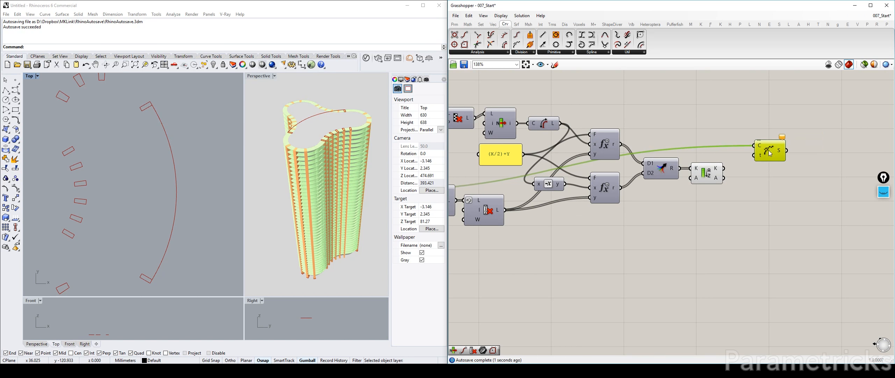
Step: Wire Sort List's sorted K output into Shatter's t input and turn off the Sort List preview
right_drag(718, 169, 664, 195)
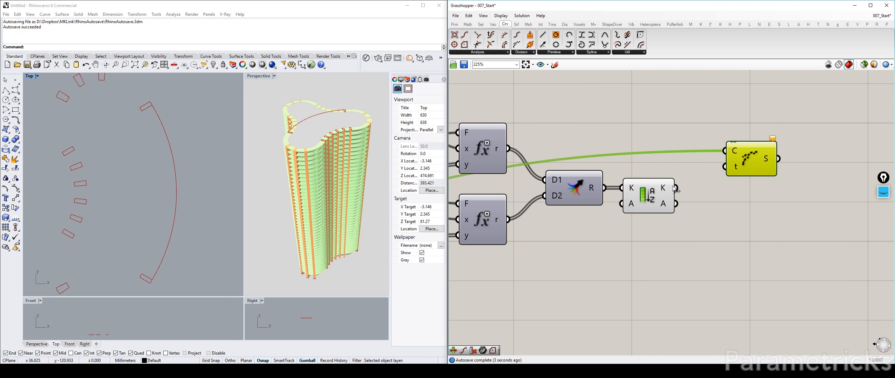
drag(676, 188, 726, 166)
click(650, 203)
right_drag(691, 201, 672, 226)
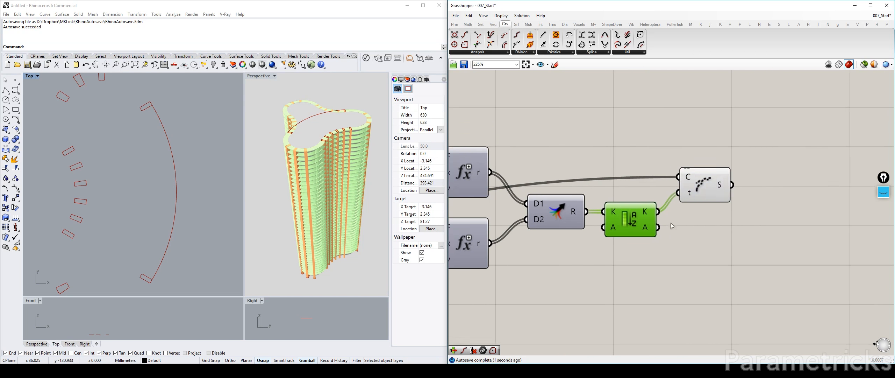
scroll(668, 238, down, 3)
Step: Highlight the Shatter result in the viewport, and turn off the preview of the List Item that supplies its curve
click(692, 210)
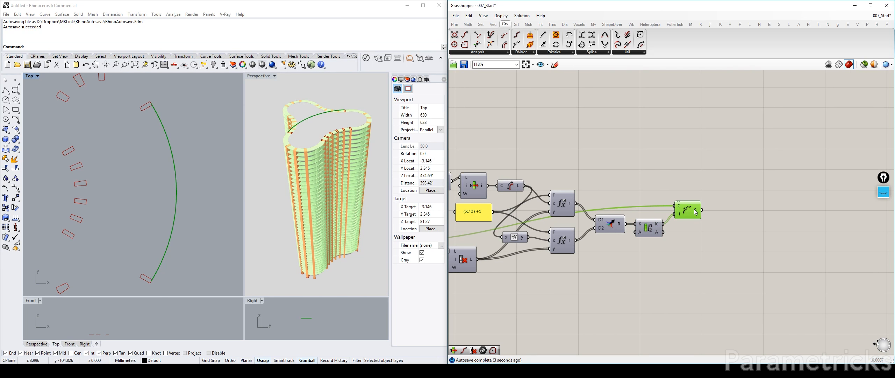
mouse_move(696, 210)
scroll(629, 196, down, 4)
scroll(628, 196, up, 3)
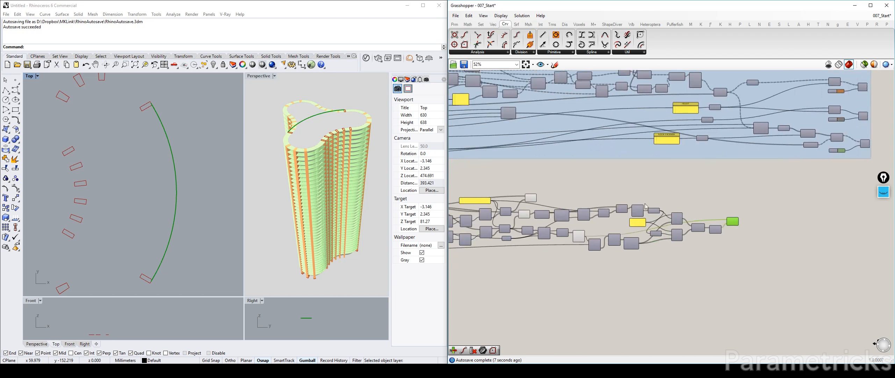
click(570, 236)
scroll(696, 193, down, 3)
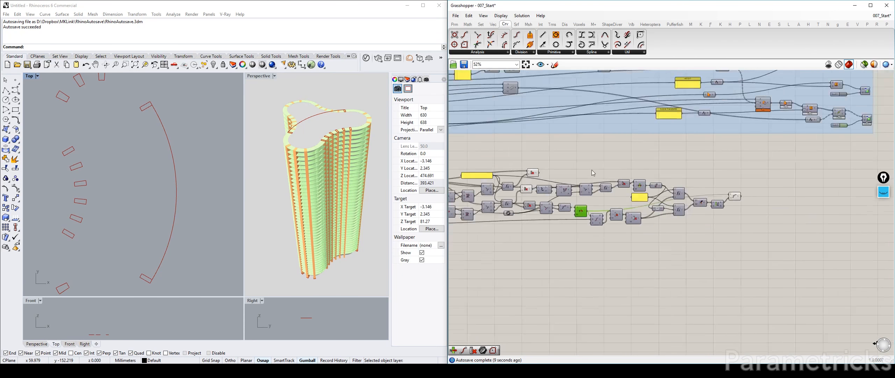
scroll(657, 150, down, 2)
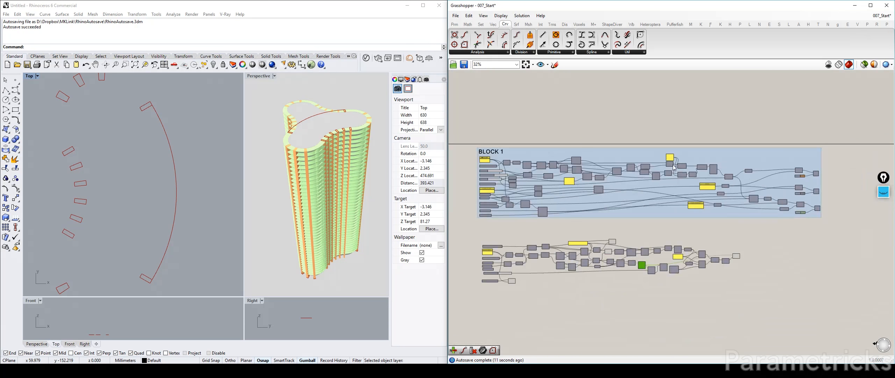
Step: Copy the TRUE/FALSE panel and the first Cull Pattern from BLOCK 1 and place them beside the new Shatter component
scroll(573, 129, up, 6)
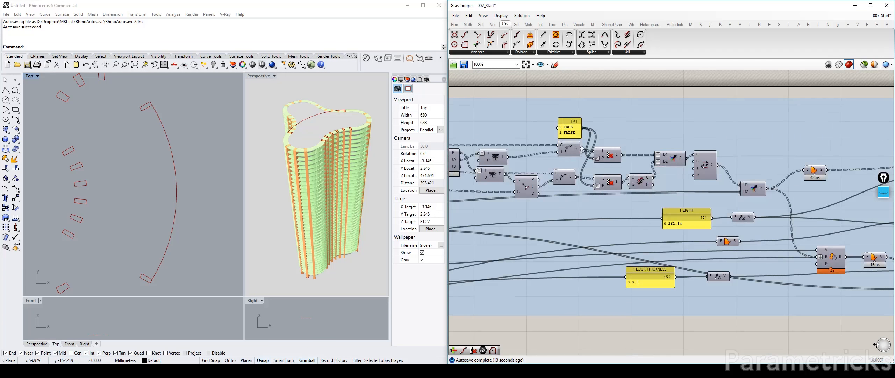
click(568, 154)
drag(567, 153, 558, 149)
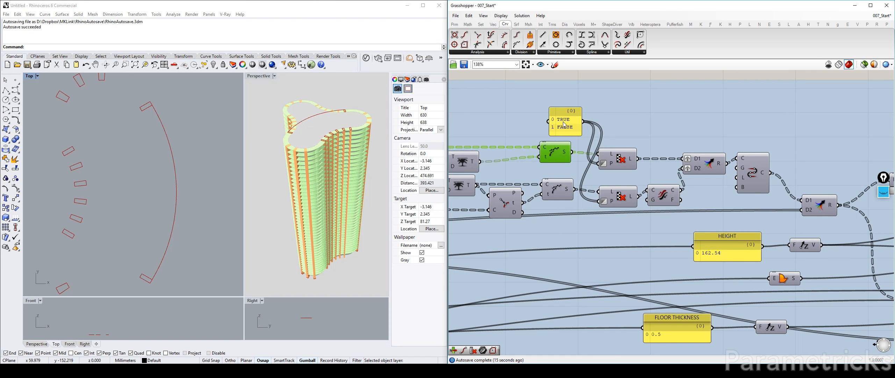
click(566, 122)
shift+click(622, 161)
scroll(623, 161, down, 2)
right_drag(634, 174, 608, 98)
scroll(624, 141, down, 1)
alt+drag(596, 94, 745, 295)
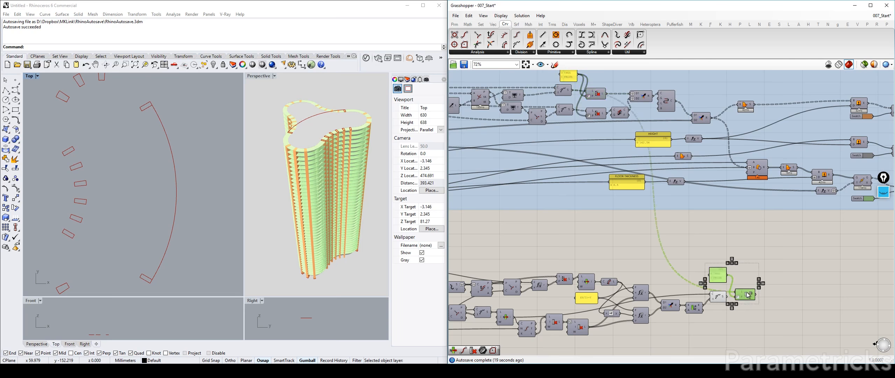
right_drag(757, 295, 704, 216)
scroll(705, 217, up, 6)
click(682, 139)
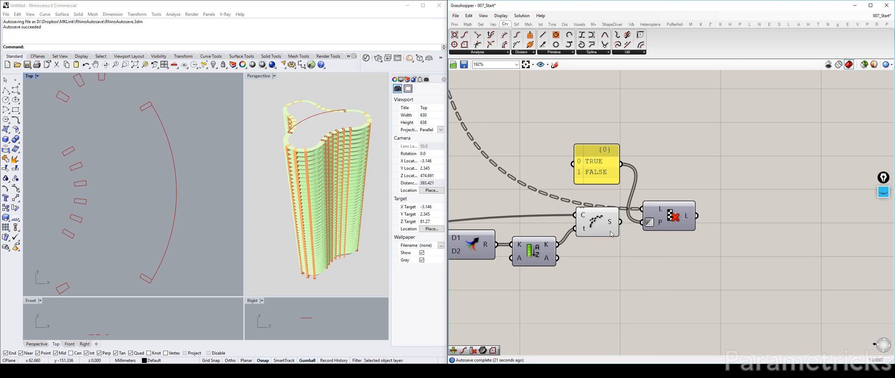
Step: Wire Shatter's S output into the copied Cull Pattern's L input and align the panel and Cull Pattern around Shatter
drag(620, 222, 666, 215)
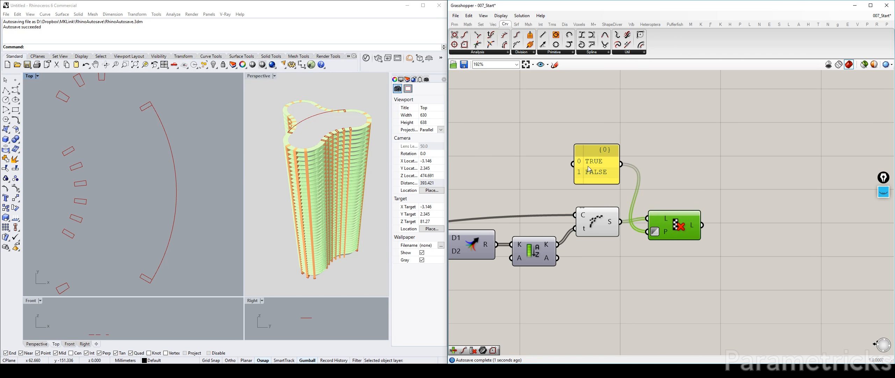
drag(588, 169, 593, 186)
drag(674, 233, 675, 237)
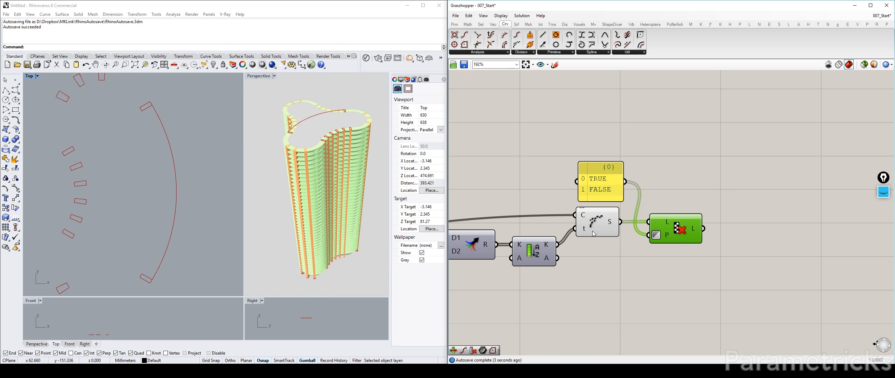
Step: Turn off the Shatter preview and turn on the preview of the copied Cull Pattern
click(593, 230)
key(ctrl+q)
click(685, 230)
key(ctrl+q)
click(697, 179)
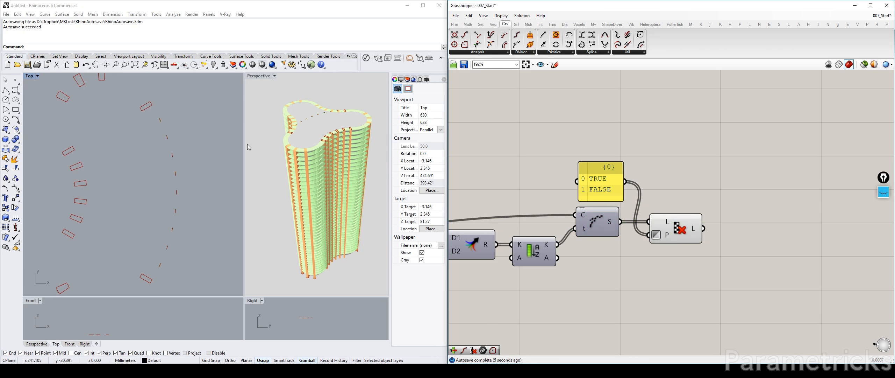
Step: Switch Invert off and back on for Cull Pattern's P input, and compare the kept curve segments in the Top viewport
right_click(668, 238)
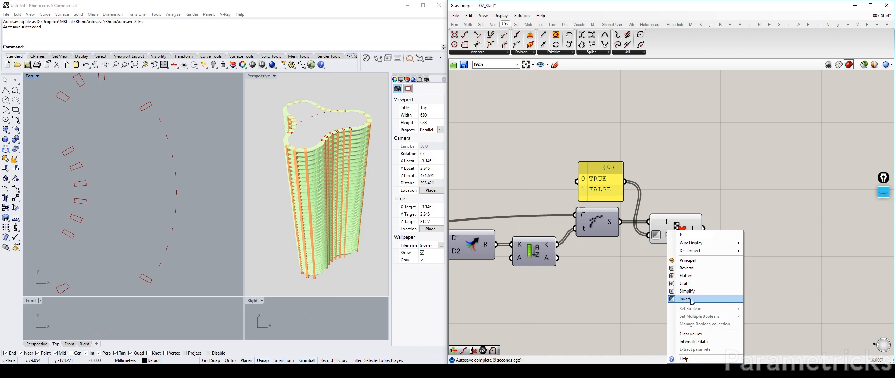
click(691, 300)
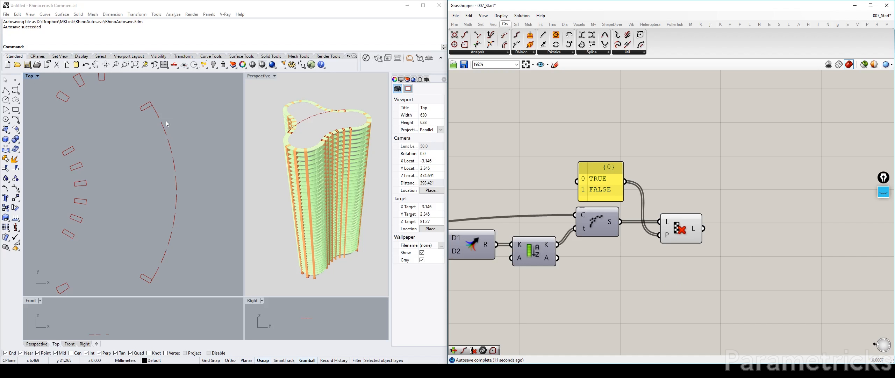
right_click(666, 237)
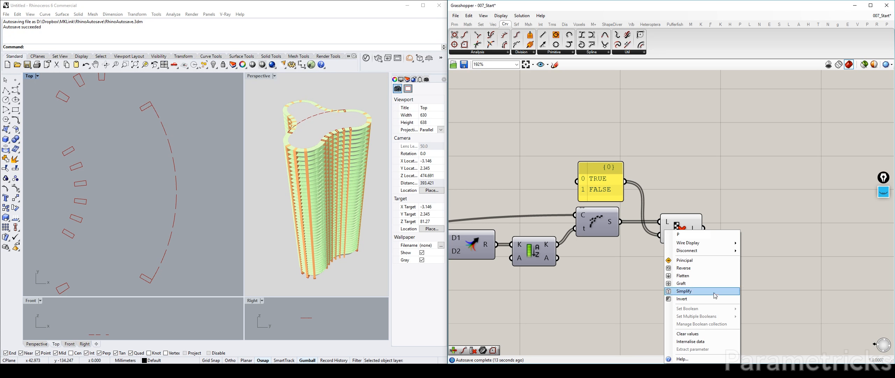
click(701, 300)
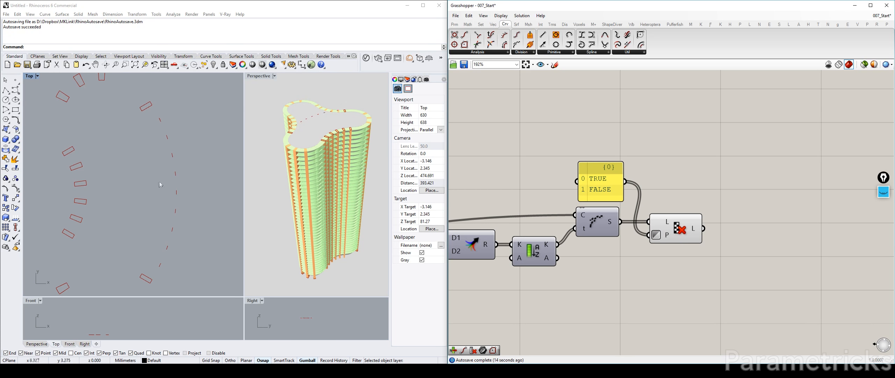
right_drag(161, 128, 180, 159)
scroll(180, 156, up, 12)
scroll(174, 154, down, 16)
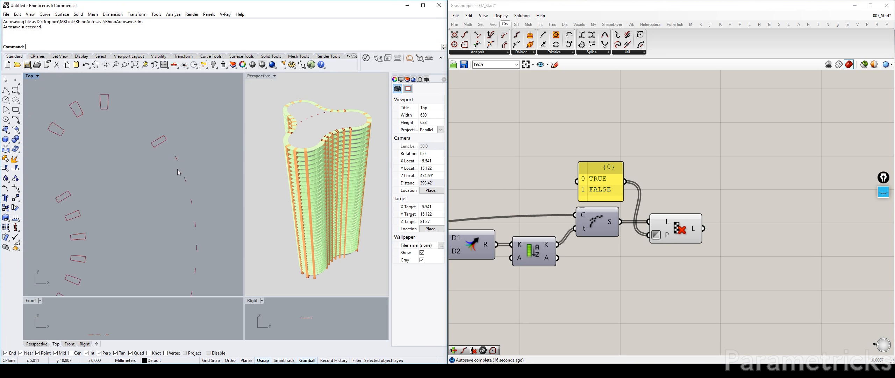
right_drag(212, 199, 180, 153)
scroll(151, 131, up, 6)
scroll(661, 161, down, 4)
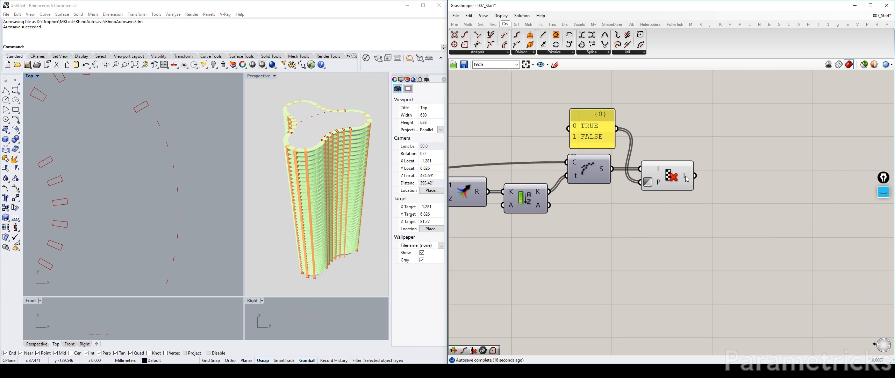
right_drag(662, 162, 677, 214)
double_click(676, 237)
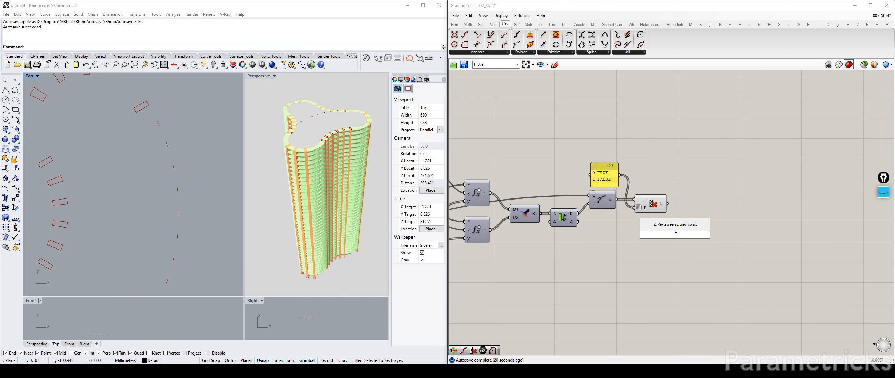
scroll(559, 217, down, 3)
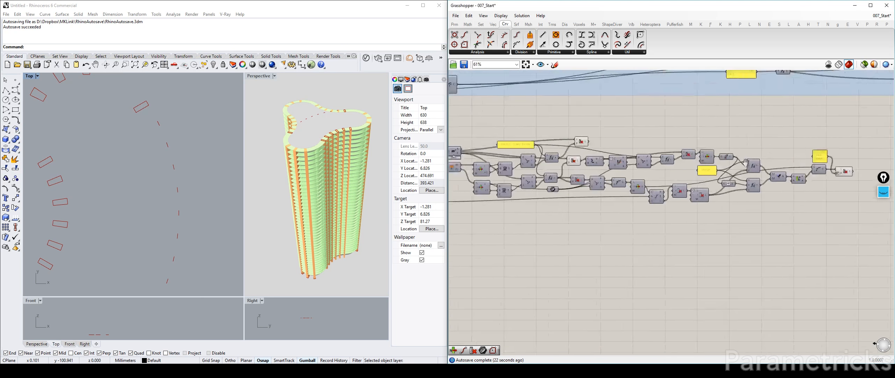
right_drag(554, 172, 570, 170)
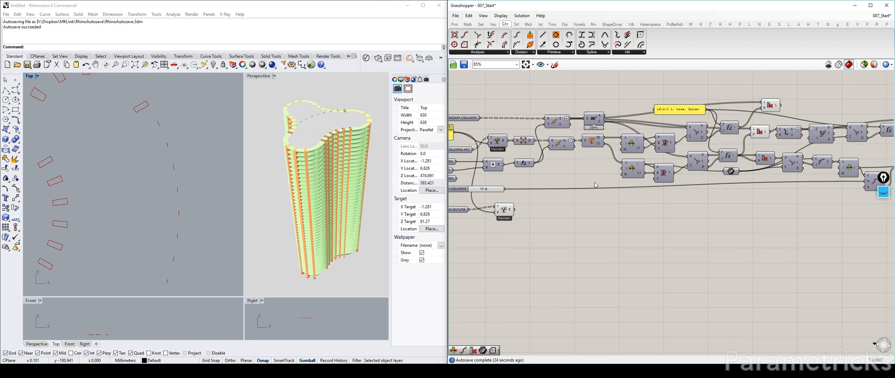
click(641, 168)
key(ctrl+q)
key(ctrl+q)
Step: Copy the Curve parameter fed by the List Item, place it beneath Merge, and show its curve in the Top viewport
right_drag(733, 232, 627, 258)
scroll(641, 224, up, 3)
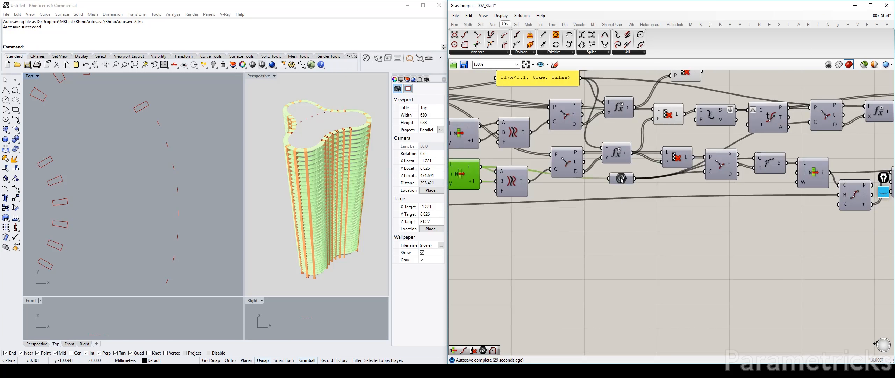
alt+drag(621, 179, 765, 226)
scroll(766, 227, down, 4)
right_drag(765, 226, 574, 226)
drag(573, 227, 763, 210)
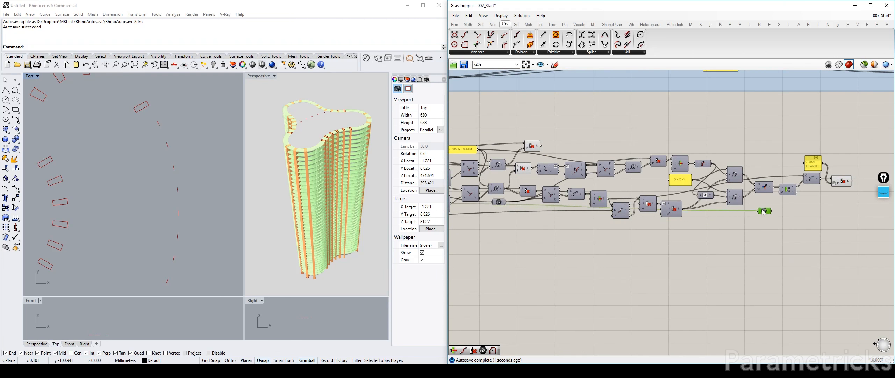
right_drag(805, 211, 650, 214)
right_drag(217, 195, 207, 181)
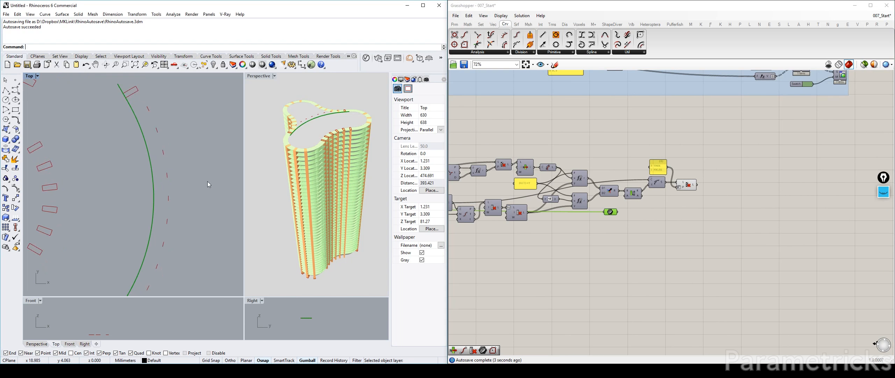
scroll(207, 181, down, 4)
scroll(181, 132, up, 2)
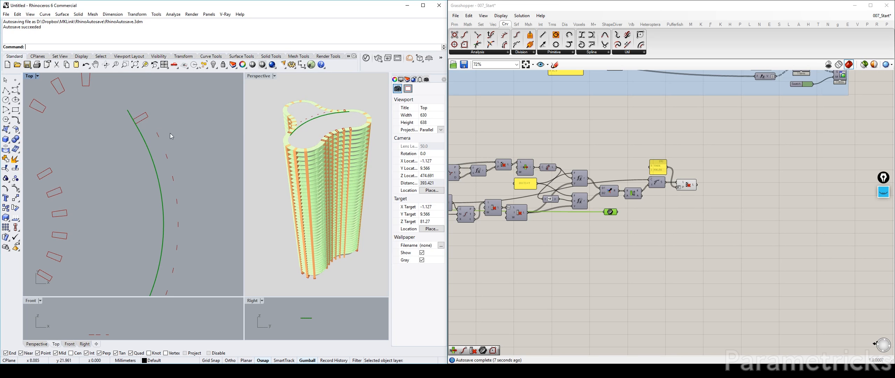
scroll(721, 219, up, 3)
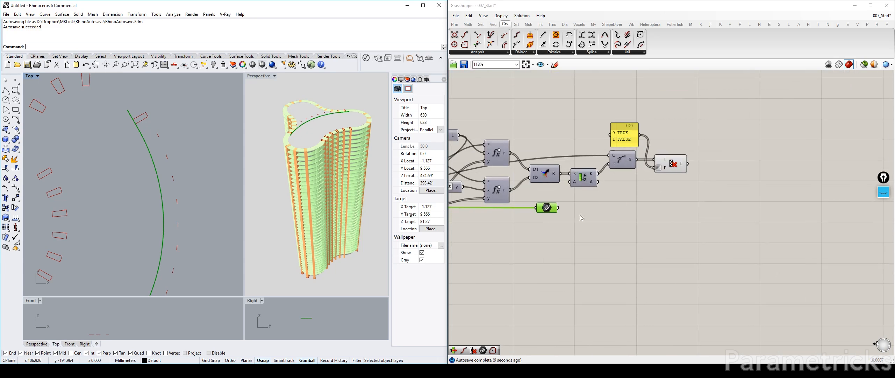
Step: Move Cull Pattern up beside Shatter and position the copied Curve parameter beneath Sort List
click(677, 165)
drag(677, 165, 677, 159)
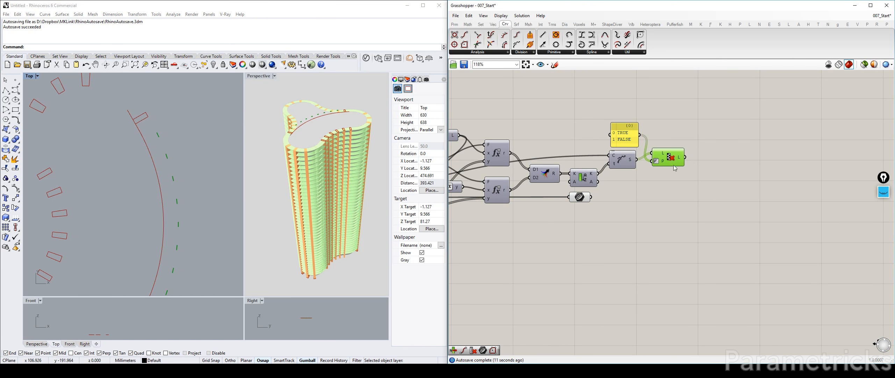
right_drag(727, 183, 667, 191)
drag(612, 163, 625, 158)
scroll(569, 188, up, 2)
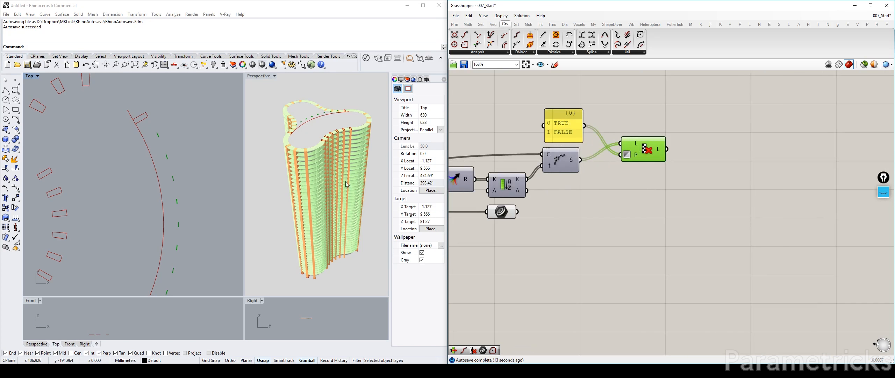
drag(508, 214, 509, 219)
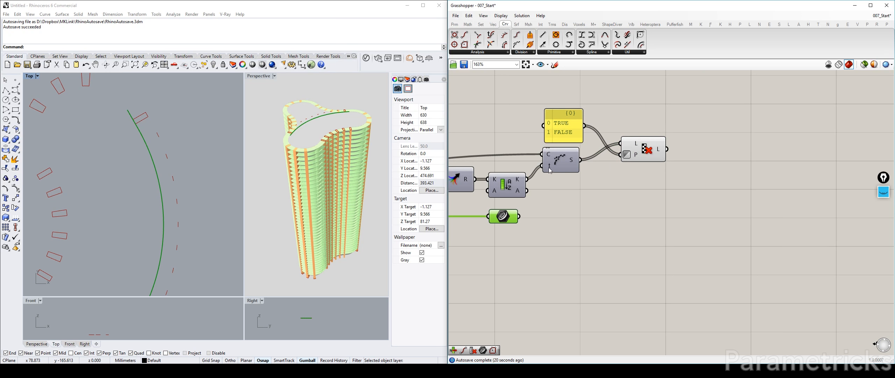
Step: Duplicate Shatter below the original with the same t values, and wire the copied Curve parameter into its C input
alt+drag(565, 165, 578, 227)
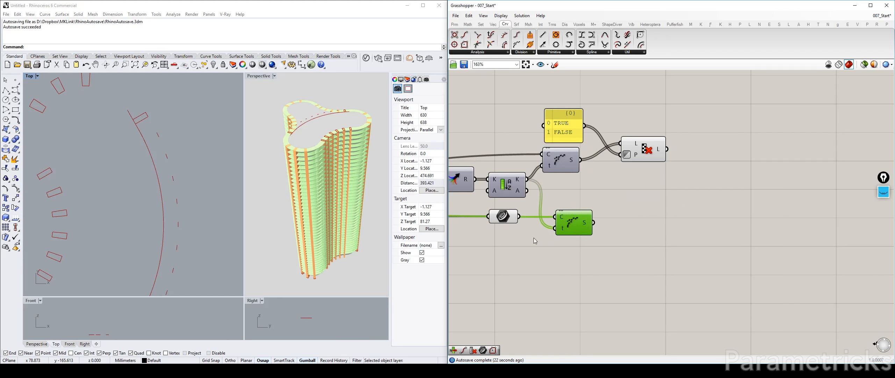
drag(504, 220, 499, 230)
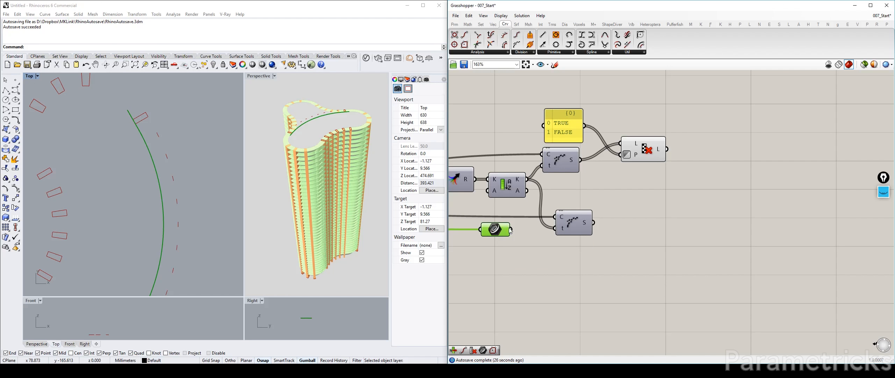
drag(505, 230, 515, 220)
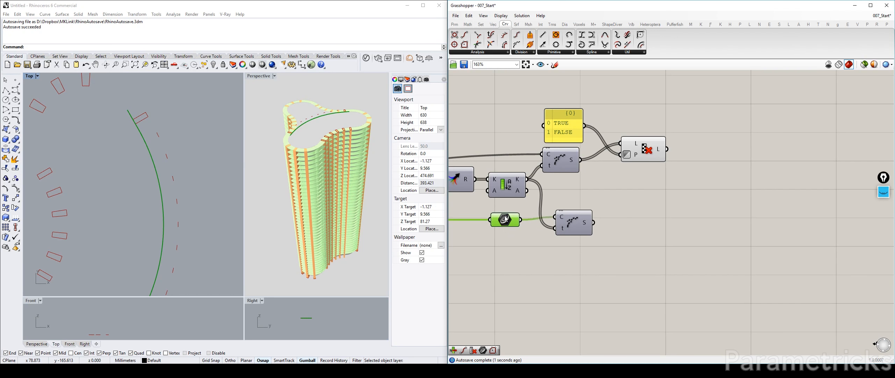
Step: Duplicate Cull Pattern for the second Shatter's segments, and hide the Curve parameter to examine both segment rows in the Top viewport
click(645, 150)
alt+drag(646, 151, 623, 217)
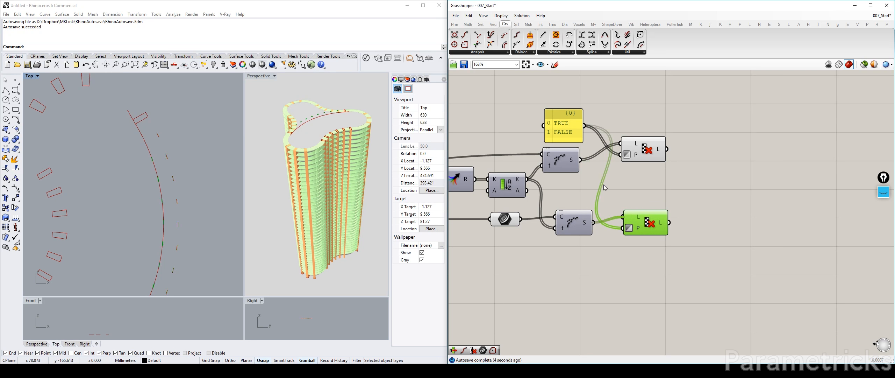
click(505, 219)
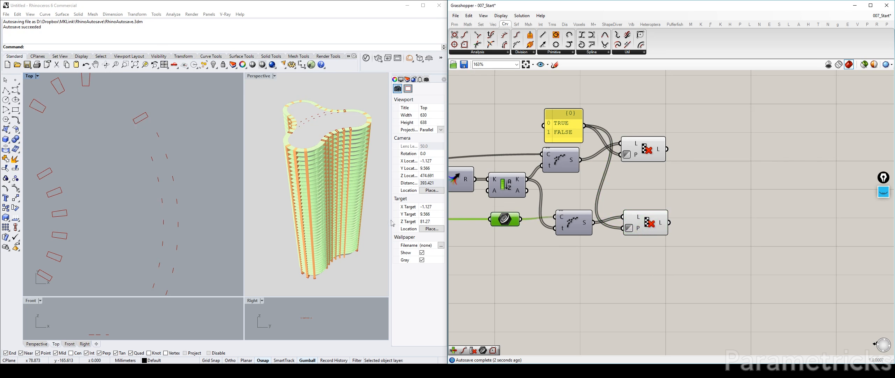
scroll(161, 128, down, 3)
right_drag(160, 128, 143, 181)
scroll(149, 163, up, 3)
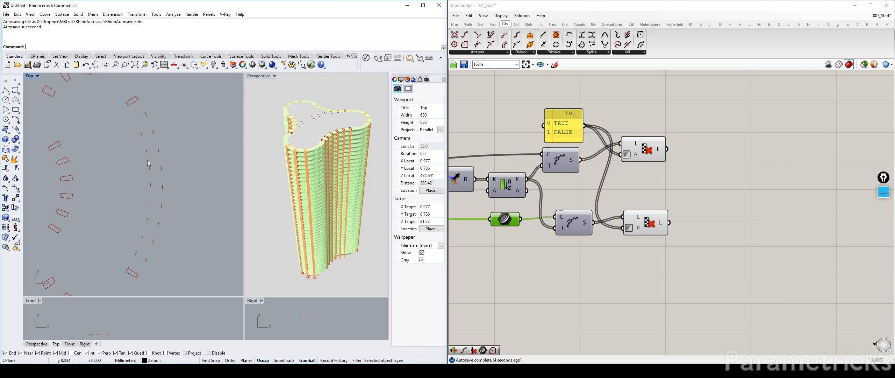
Step: Show the Curve parameter again beneath Sort List, and delete the duplicated Shatter and Cull Pattern components
right_drag(529, 212, 542, 196)
drag(517, 203, 491, 212)
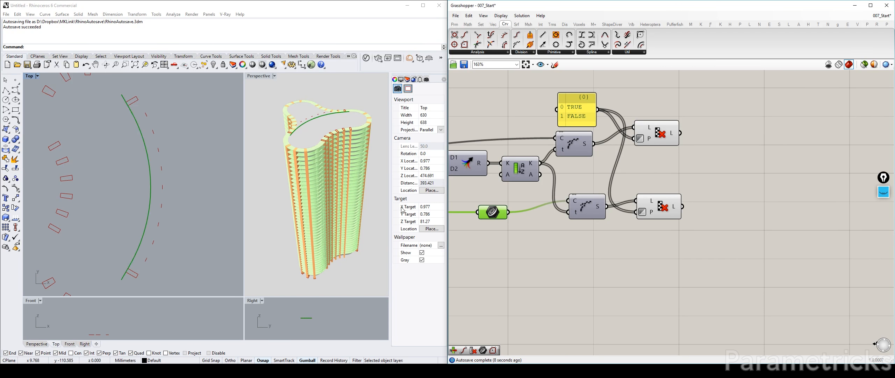
right_drag(563, 198, 559, 226)
drag(485, 246, 507, 235)
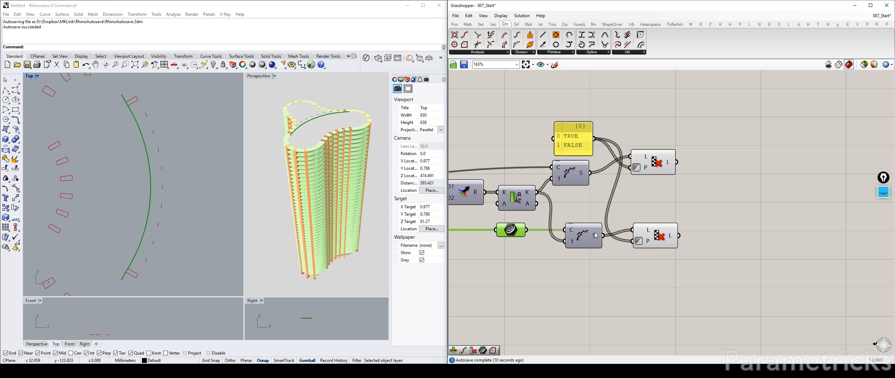
drag(675, 262, 574, 219)
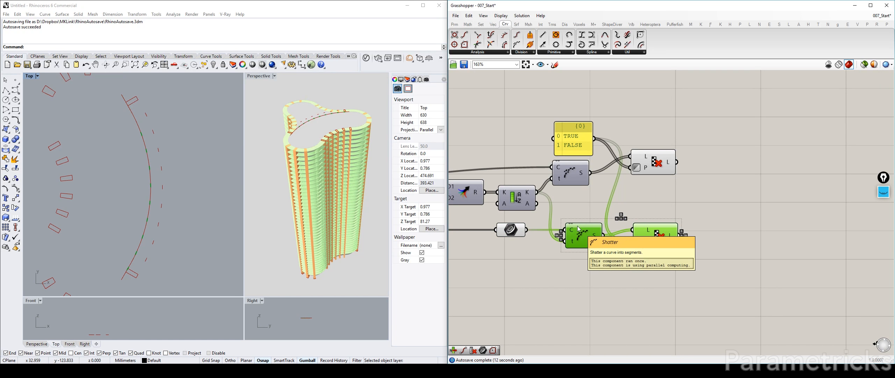
key(Delete)
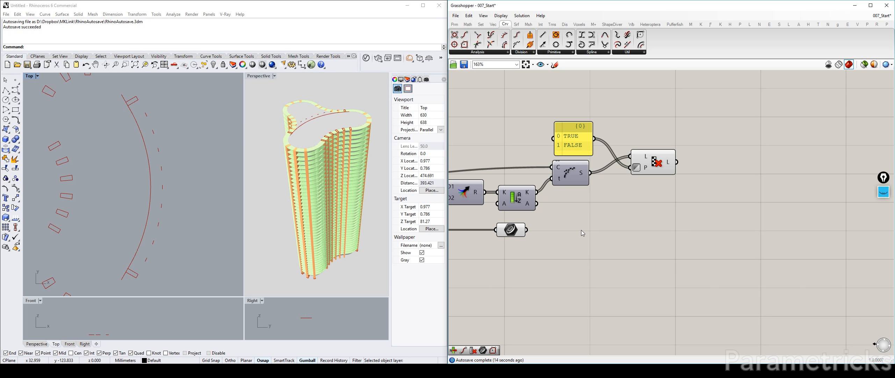
Step: Add an Evaluate Curve component and place it below Shatter and Cull Pattern
double_click(584, 217)
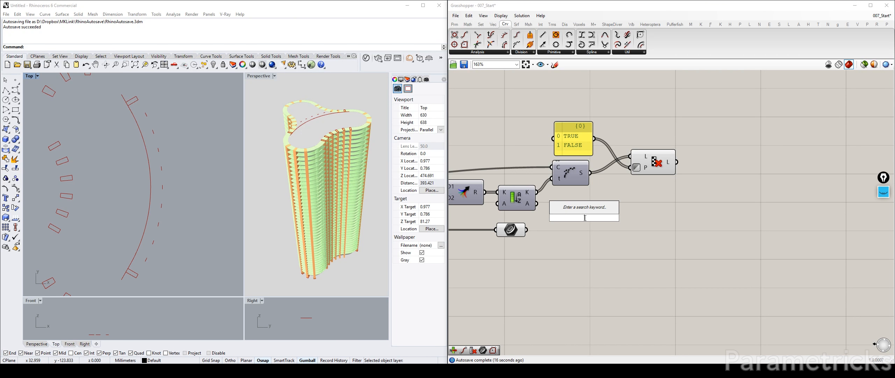
text(CRV)
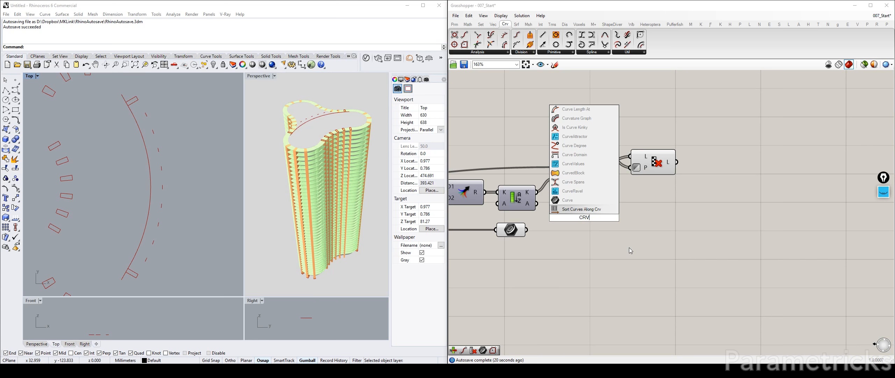
text( EVAL)
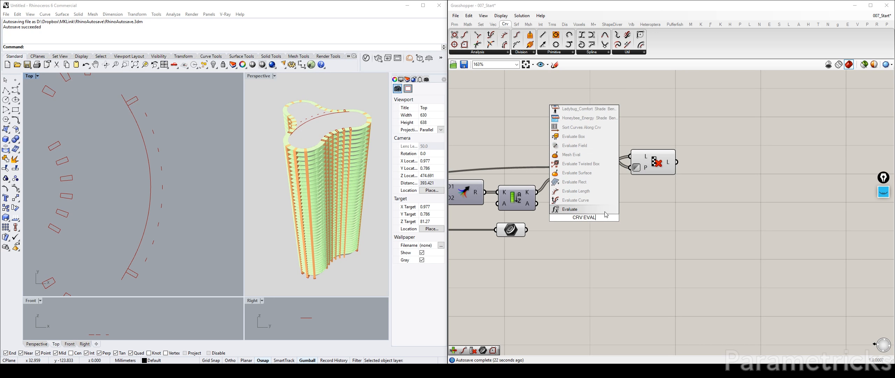
click(588, 200)
drag(587, 218, 642, 211)
Step: Wire Shatter's source curve into Evaluate Curve's C input and Sort List's sorted keys into t, then place the component beside Sort List
right_drag(586, 174, 799, 133)
scroll(799, 133, down, 2)
right_drag(500, 177, 541, 181)
scroll(647, 170, down, 2)
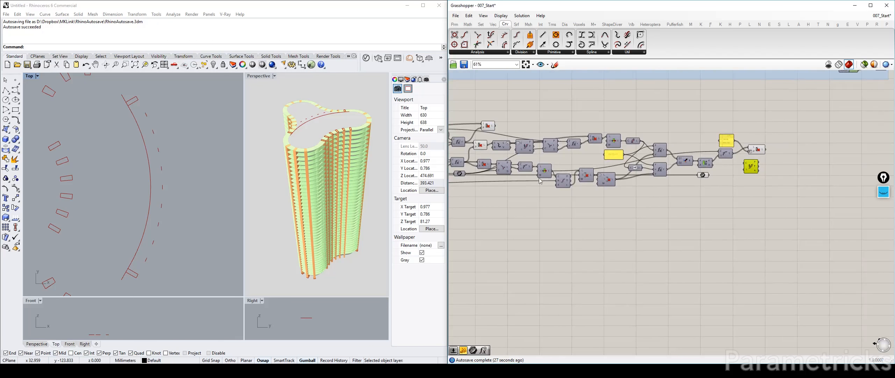
click(724, 156)
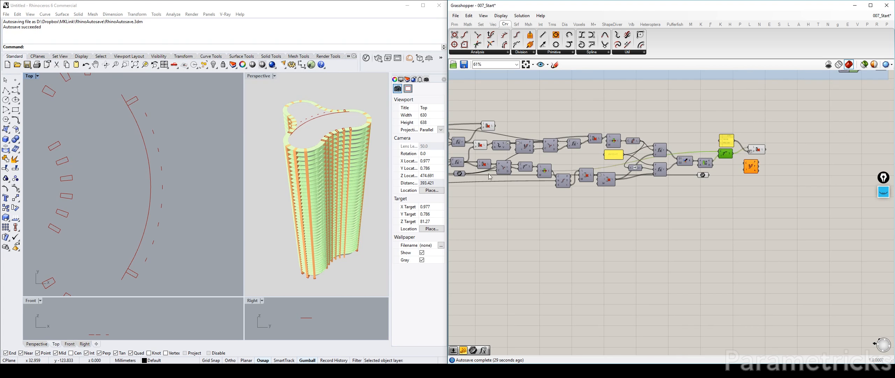
click(545, 167)
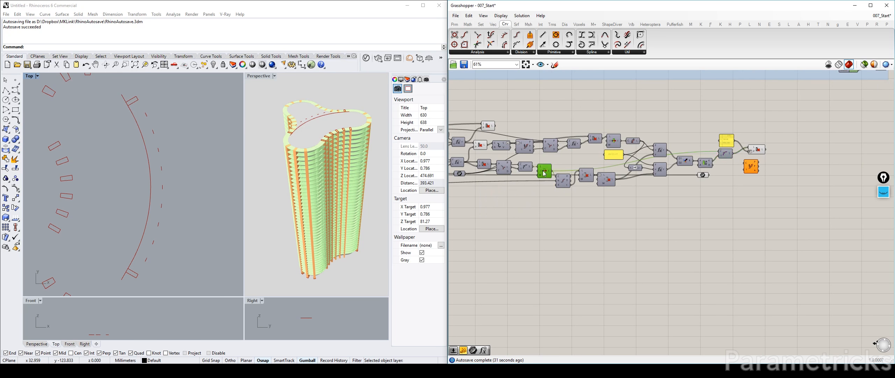
drag(552, 168, 746, 164)
scroll(746, 164, up, 5)
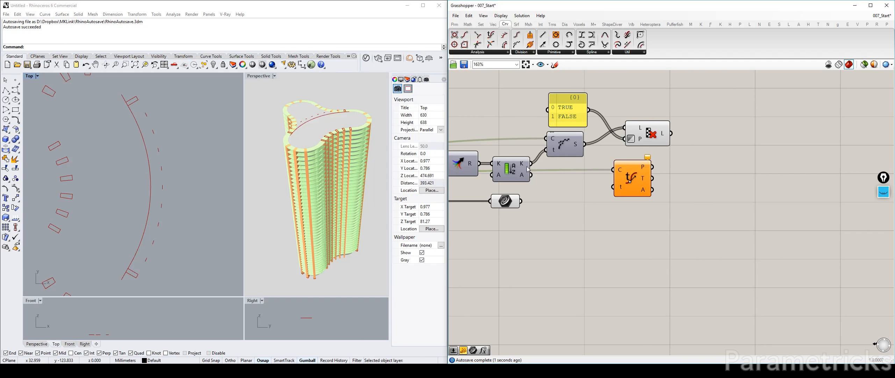
drag(530, 164, 591, 186)
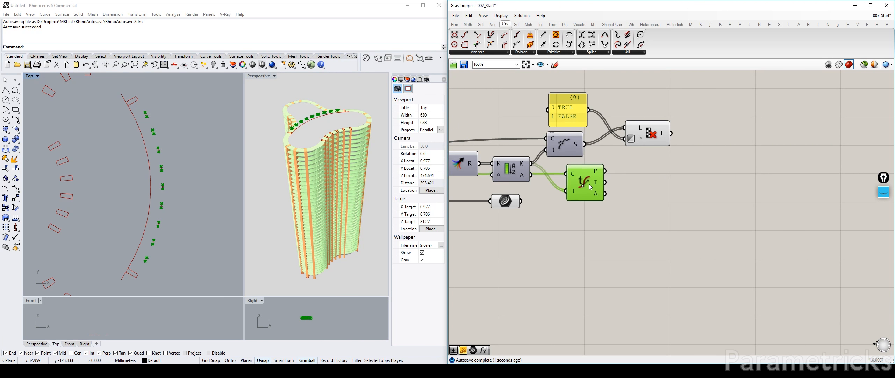
Step: Add a Curve Closest Point component to the lower right of Evaluate Curve, leaving the copied Curve parameter clear beneath Sort List
double_click(531, 242)
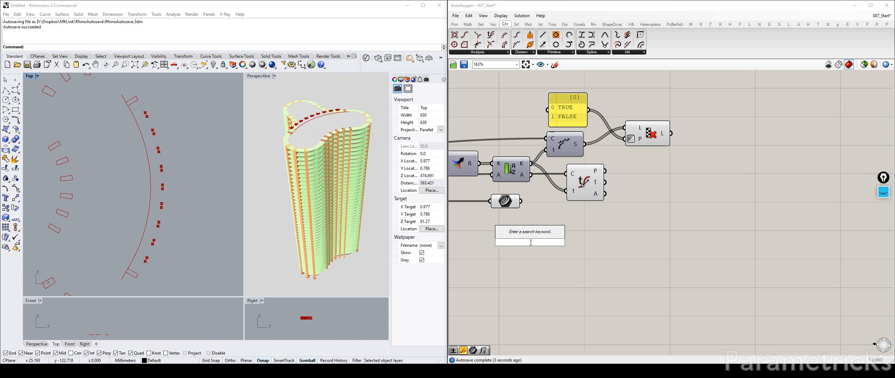
text(POINT CLOE)
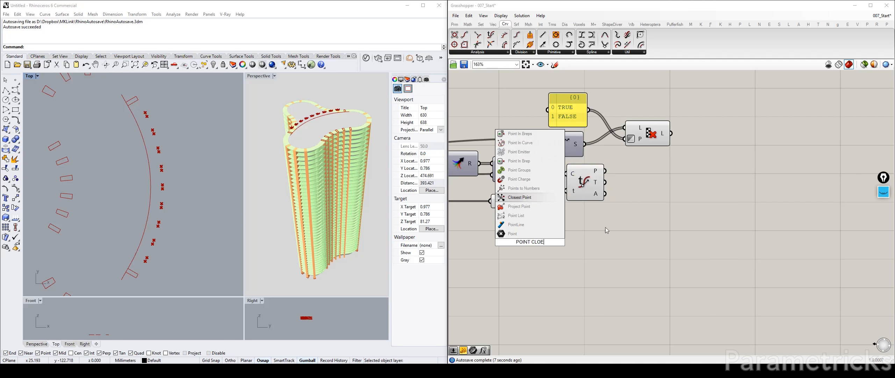
key(BackSpace)
text(S)
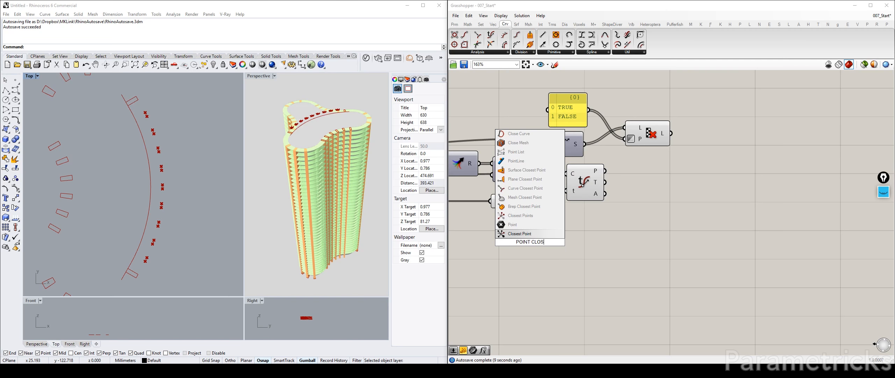
click(525, 188)
drag(503, 201, 504, 218)
drag(533, 240, 623, 239)
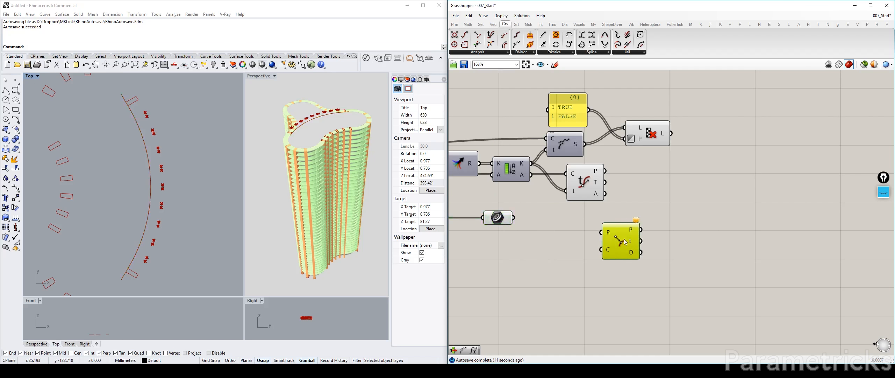
Step: Wire the copied Curve parameter into Curve Closest Point's C input and Evaluate Curve's points into its P input
drag(507, 219, 640, 203)
drag(605, 171, 619, 192)
drag(569, 201, 556, 202)
click(510, 213)
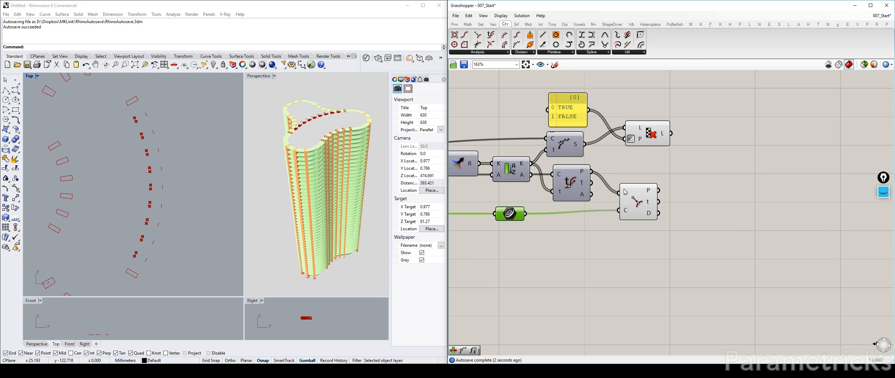
Step: Duplicate Shatter and Cull Pattern into a second row beside Curve Closest Point, keeping the TRUE/FALSE pattern connected
drag(683, 82, 704, 213)
click(743, 161)
click(704, 142)
shift+click(775, 126)
click(714, 255)
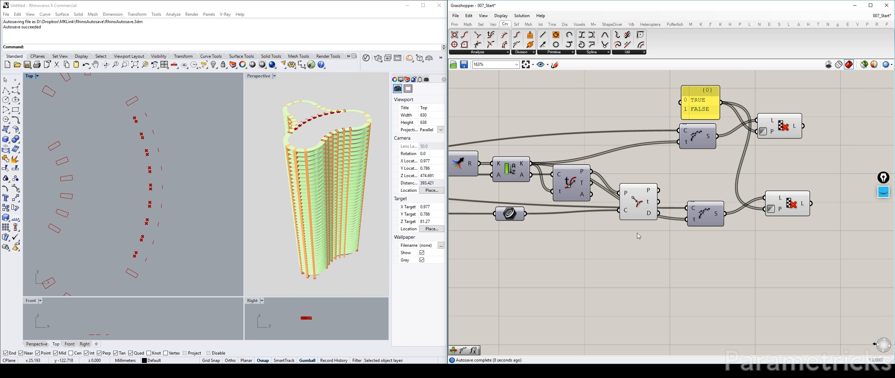
Step: Wire the copied Curve parameter into the duplicated Shatter's C input and move Curve Closest Point up beside Evaluate Curve
scroll(640, 204, up, 3)
drag(643, 206, 627, 199)
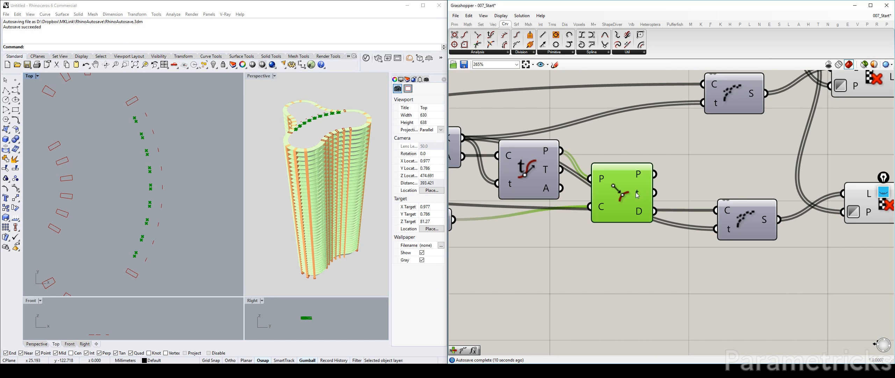
scroll(156, 155, up, 3)
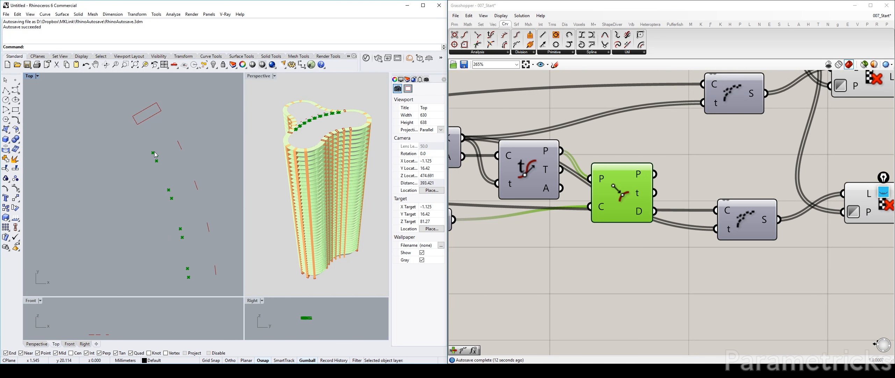
scroll(177, 177, down, 2)
right_drag(512, 194, 437, 182)
scroll(503, 193, down, 2)
right_drag(502, 192, 640, 164)
drag(552, 174, 737, 168)
drag(677, 158, 671, 134)
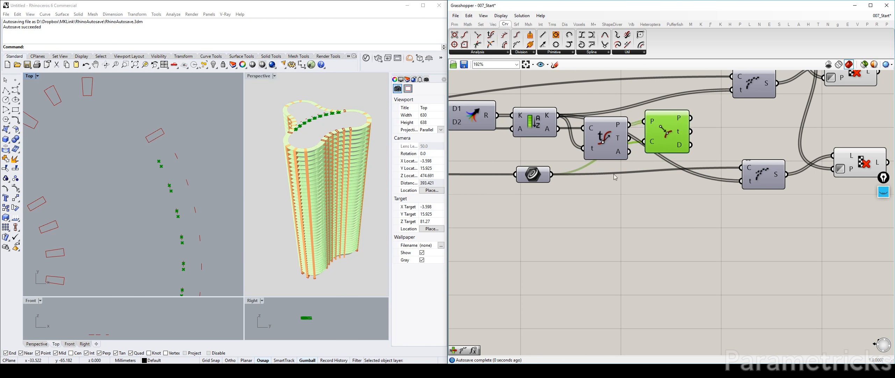
drag(534, 175, 539, 176)
Step: Feed Curve Closest Point's t output into the duplicated Shatter's t input and hide the Curve Closest Point preview
right_drag(692, 176, 599, 200)
click(657, 191)
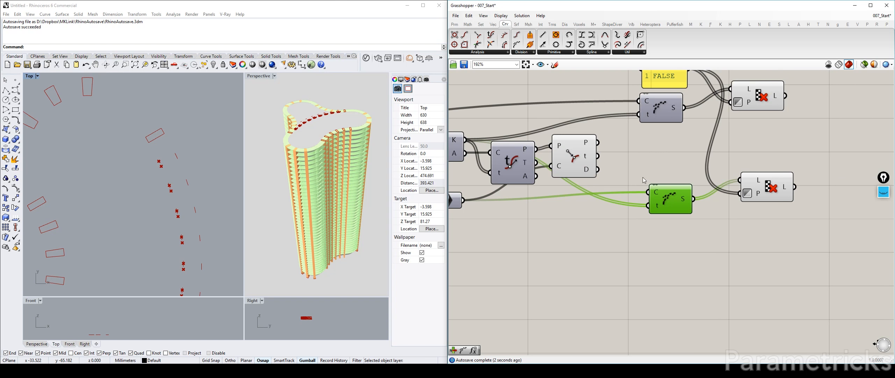
drag(597, 156, 647, 206)
click(574, 160)
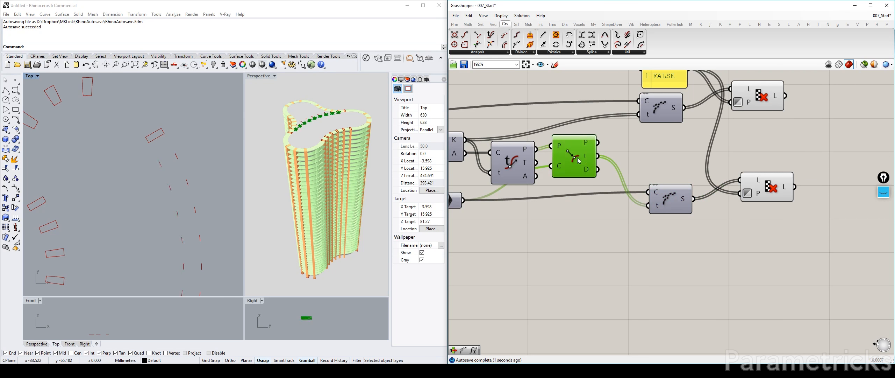
key(ctrl+q)
Step: Examine both rows of culled segments in the Top viewport and align the first Cull Pattern with its Shatter
right_drag(726, 168, 571, 167)
click(602, 181)
right_drag(199, 179, 169, 129)
scroll(169, 130, down, 8)
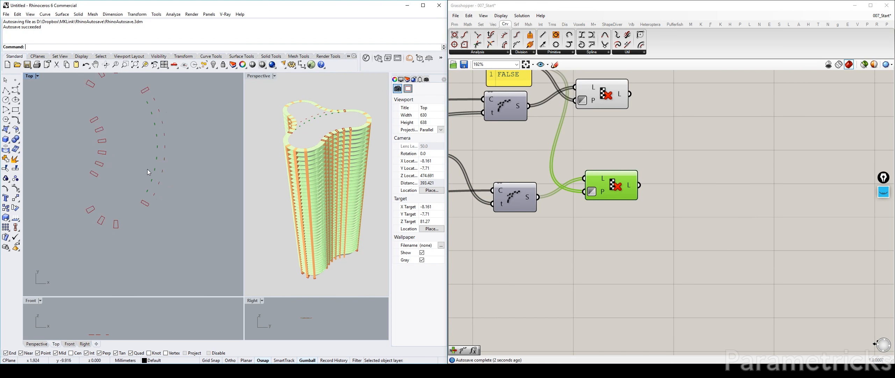
scroll(157, 215, up, 12)
scroll(158, 218, down, 4)
right_drag(612, 102, 607, 145)
drag(610, 144, 624, 163)
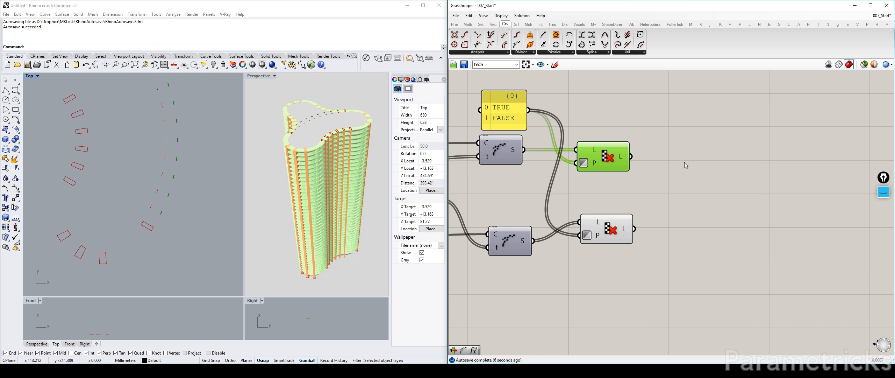
scroll(684, 162, down, 6)
scroll(560, 194, up, 5)
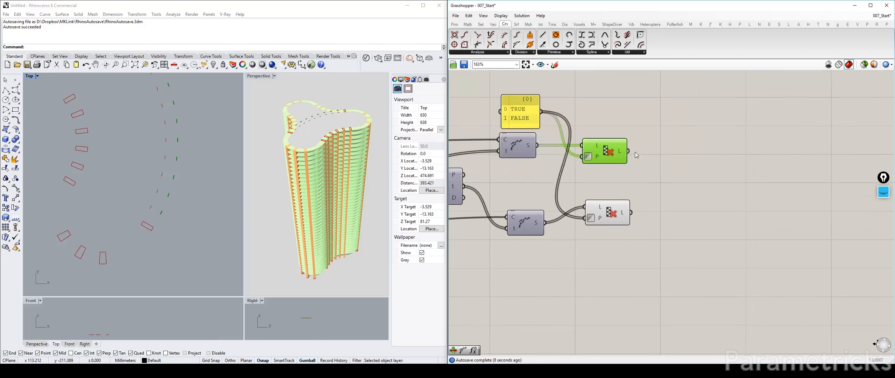
Step: Add a Merge component and wire the first Cull Pattern's list into D1 and the second's into D2
double_click(657, 140)
text(Merge)
key(Return)
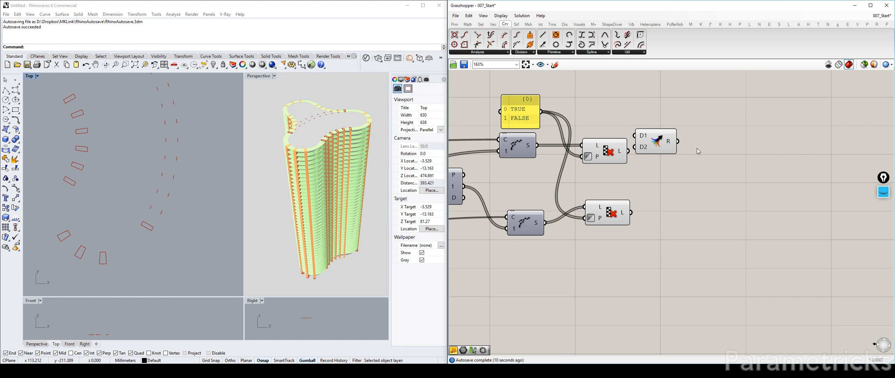
drag(657, 135, 664, 153)
drag(631, 212, 640, 165)
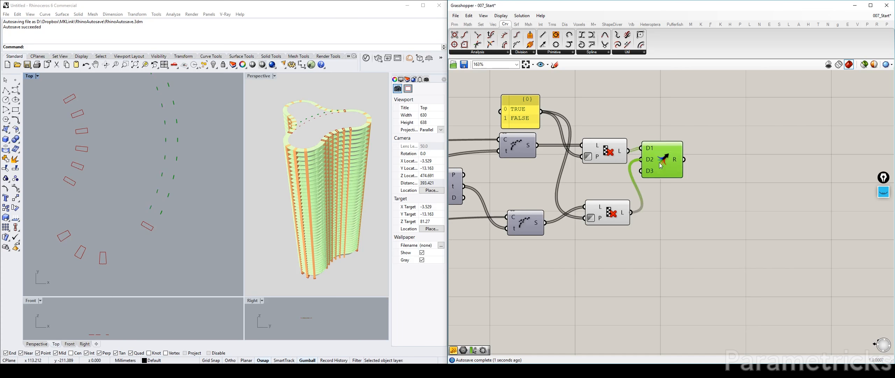
scroll(649, 140, up, 4)
scroll(673, 197, down, 3)
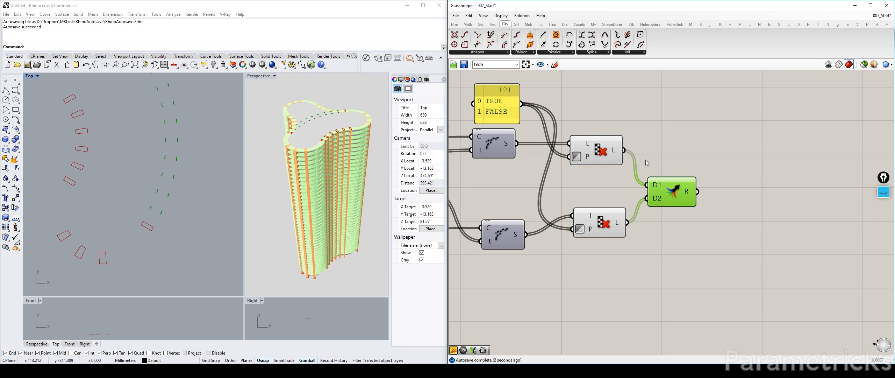
Step: Graft the L outputs of both Cull Pattern components and check the data tree of Merge's result
right_click(613, 156)
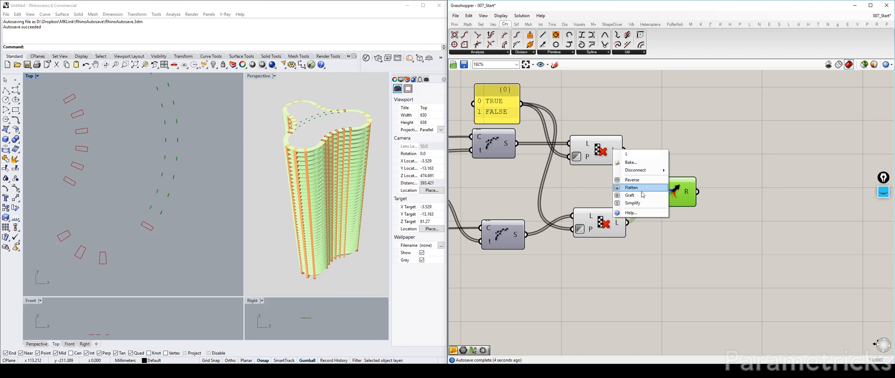
click(618, 225)
right_click(618, 225)
click(622, 295)
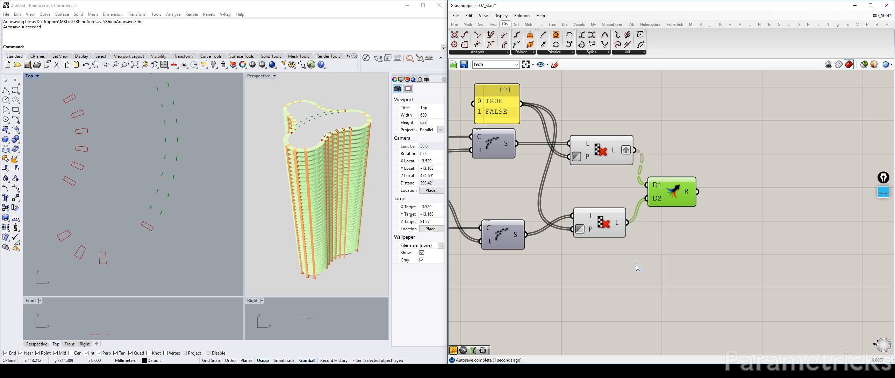
drag(672, 190, 680, 187)
mouse_move(697, 190)
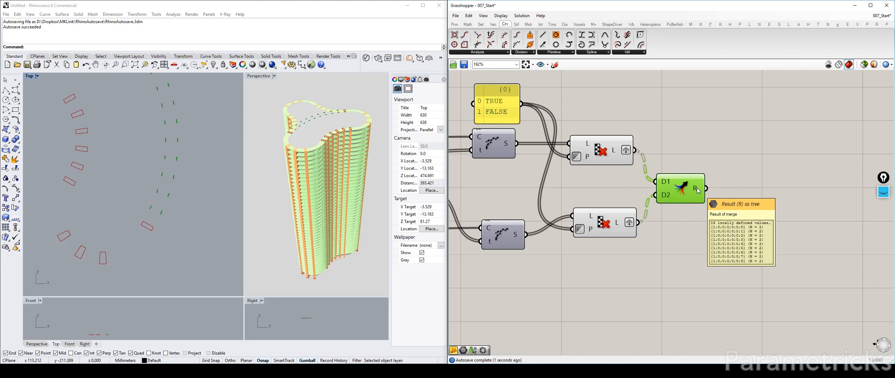
Step: Try simplifying the Merge component's R output
right_click(697, 190)
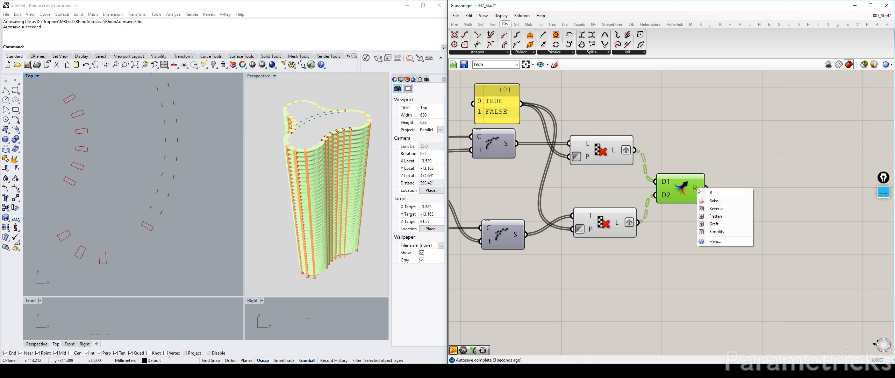
click(712, 232)
double_click(704, 193)
right_click(704, 192)
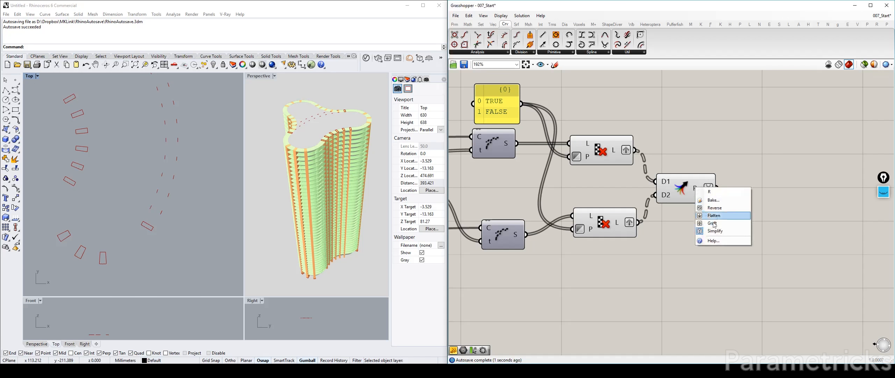
click(717, 233)
Step: Add a Connect Curves component to the right of Merge
double_click(749, 193)
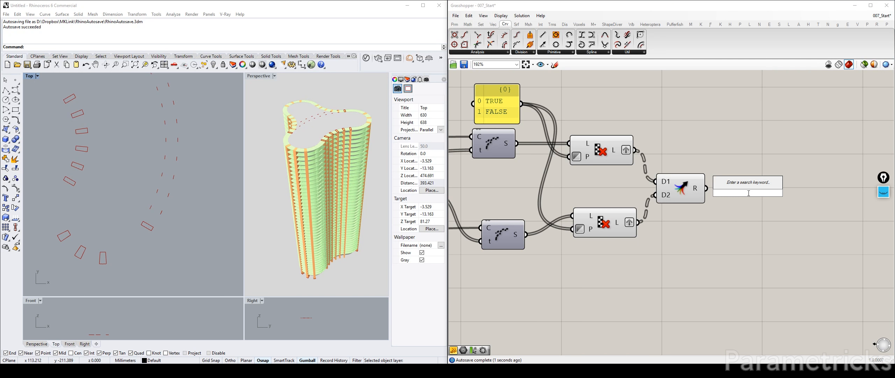
text(CONN)
click(729, 185)
right_drag(728, 186, 621, 182)
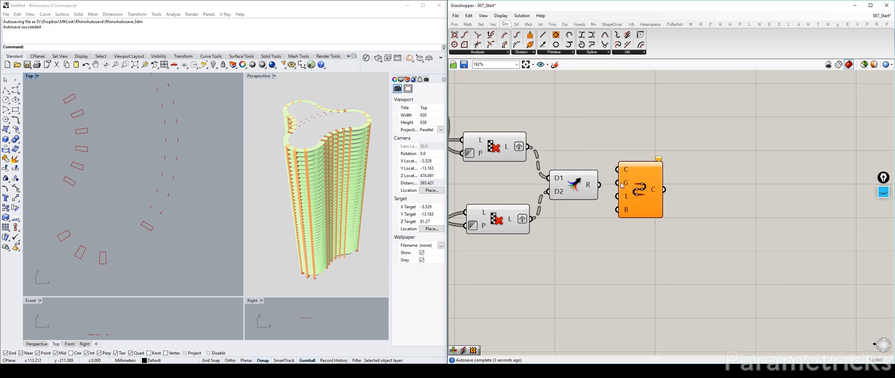
Step: Move the second Cull Pattern up under the first and reposition Merge and Connect Curves to line up with them
right_drag(515, 155, 612, 148)
drag(595, 148, 596, 188)
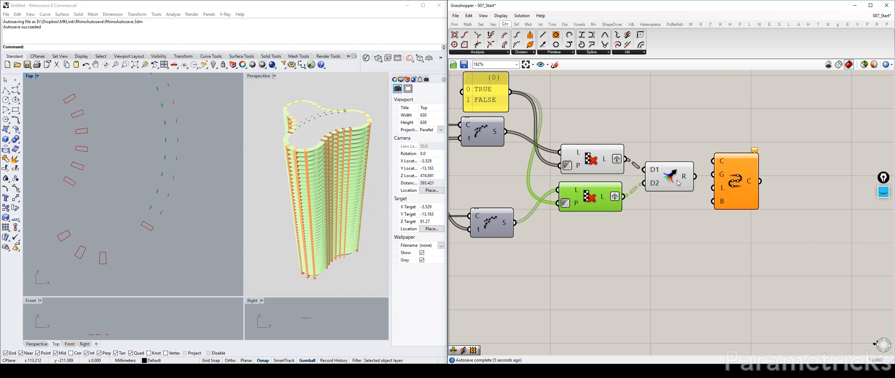
drag(679, 183, 674, 181)
right_drag(700, 177, 589, 175)
drag(624, 180, 671, 159)
click(558, 170)
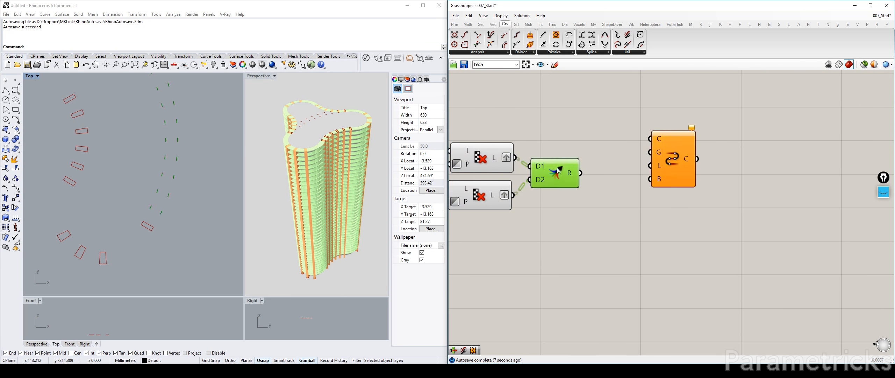
drag(558, 171, 599, 157)
Step: Wire Merge's R output into the C input of Connect Curves and align the component with Merge
double_click(570, 213)
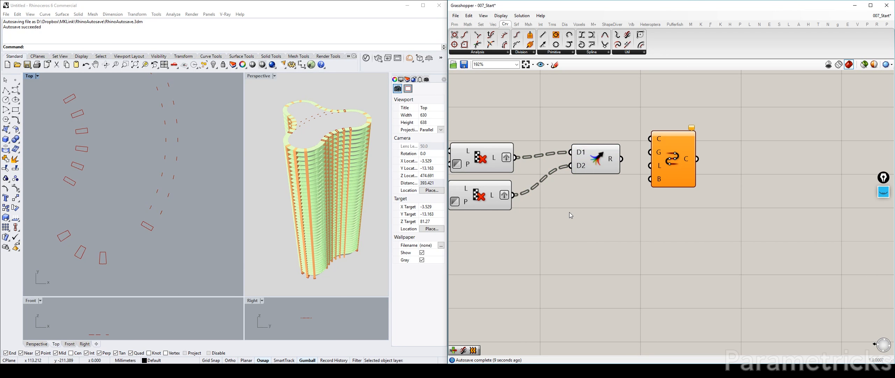
click(627, 111)
mouse_move(666, 155)
mouse_down()
mouse_move(666, 169)
mouse_move(658, 147)
mouse_up()
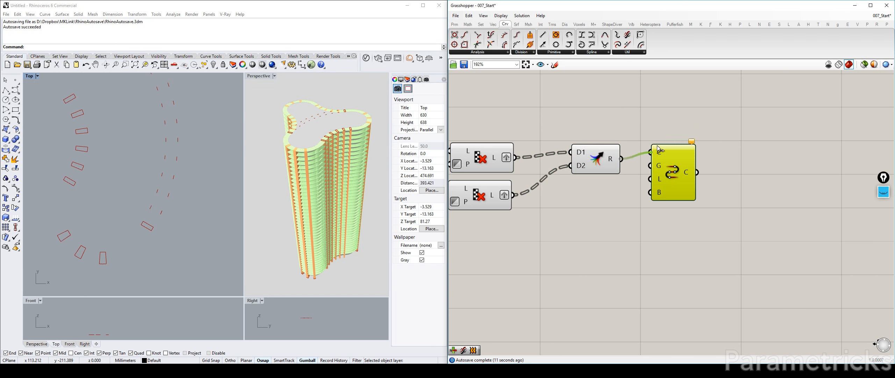
Step: Add a Flip Curve component below the Merge component that feeds Connect Curves
right_drag(193, 172, 187, 203)
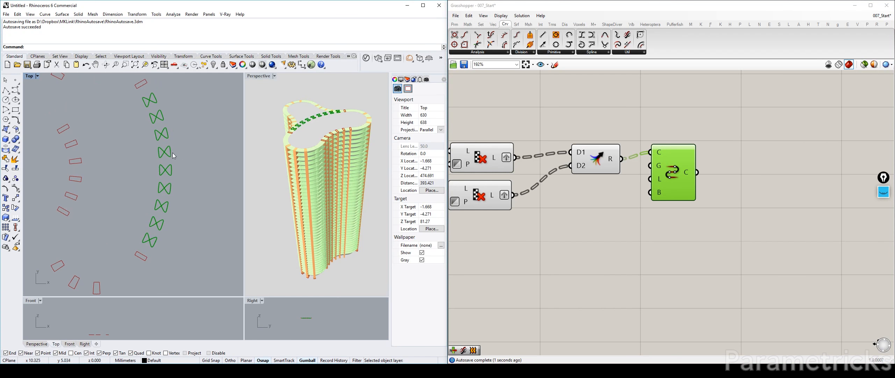
double_click(613, 222)
text(FLIP)
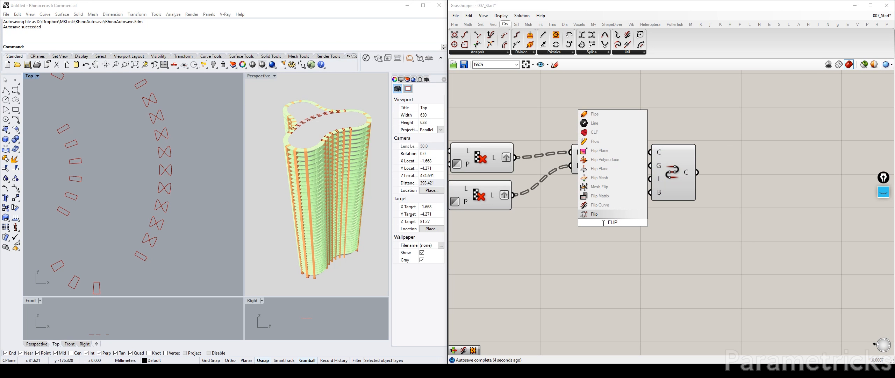
click(600, 205)
right_drag(610, 225, 653, 240)
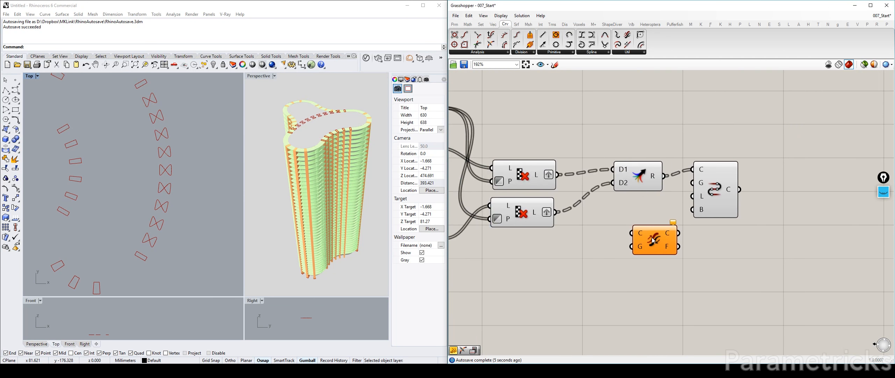
Step: Wire Flip Curve between the lower Cull Pattern's output and the Merge's D2 input, and remove the spare D3 input
drag(653, 241, 607, 224)
drag(556, 212, 613, 182)
drag(609, 221, 593, 216)
scroll(620, 181, up, 3)
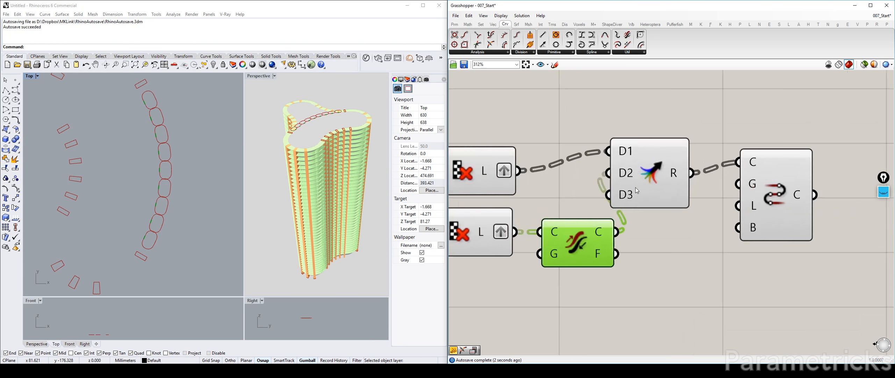
scroll(637, 191, up, 2)
click(637, 195)
scroll(686, 143, down, 4)
right_drag(755, 162, 666, 179)
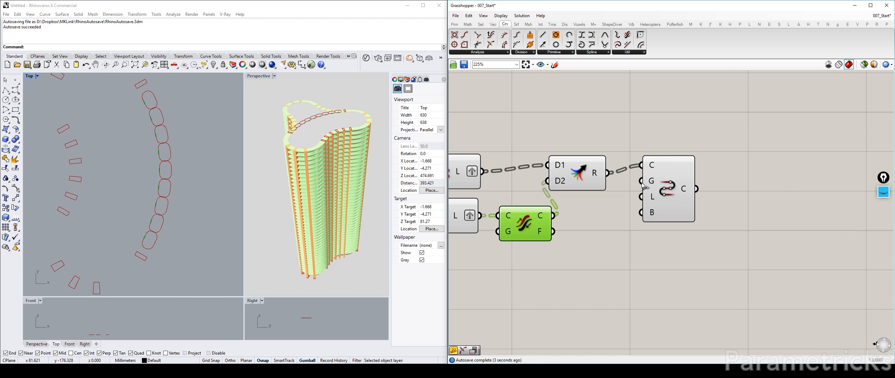
Step: Set the continuity of Connect Curves to Position and check the closed outlines in the Top viewport
drag(655, 182, 681, 178)
right_click(679, 178)
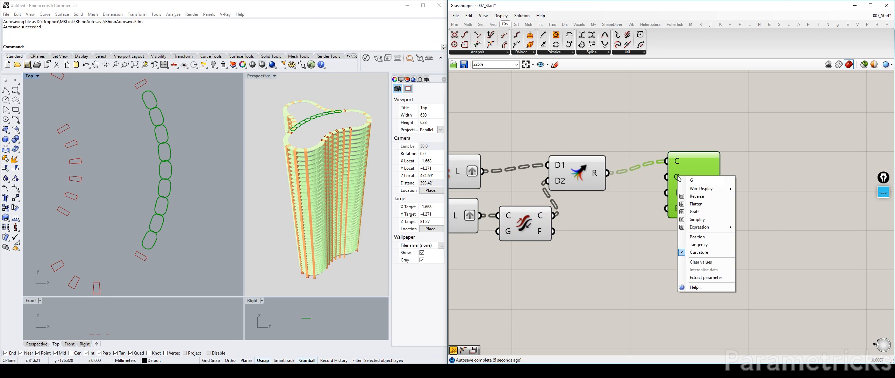
click(697, 237)
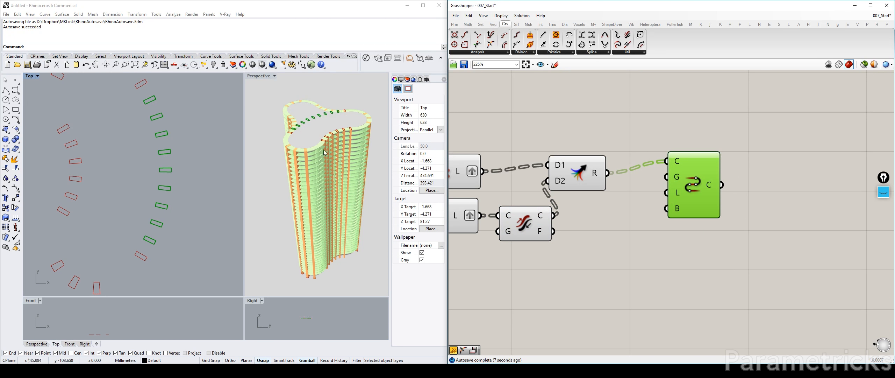
click(611, 118)
click(168, 148)
scroll(189, 161, up, 10)
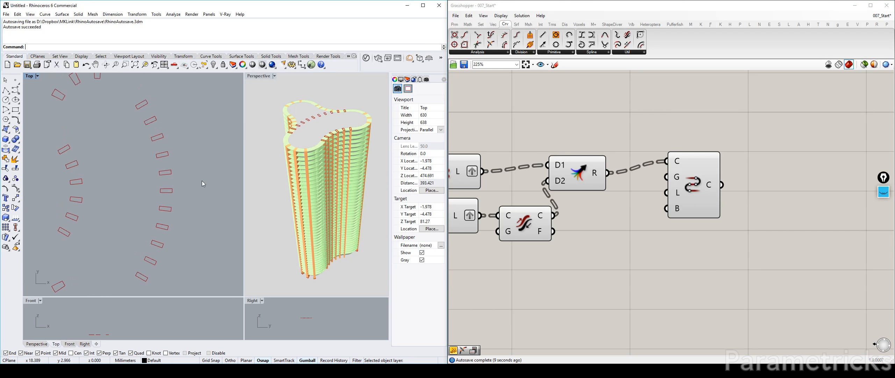
scroll(175, 168, up, 3)
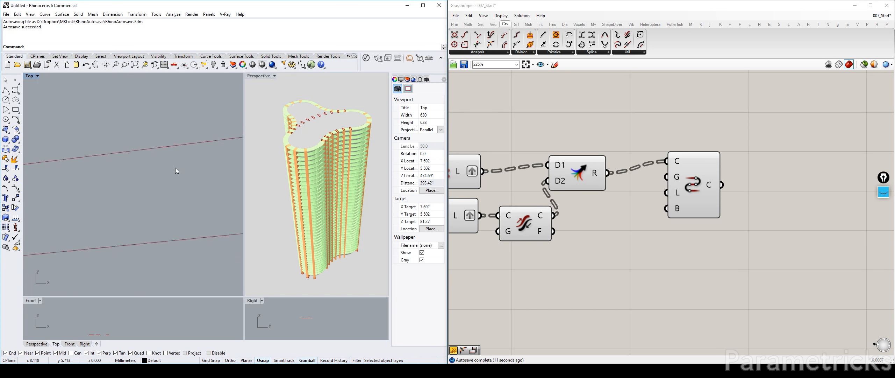
scroll(175, 168, down, 10)
Step: Turn off the preview of the cull, flip and merge components that feed Connect Curves
scroll(698, 179, down, 5)
drag(654, 222, 564, 132)
middle_click(606, 128)
click(624, 107)
Step: Add a second Merge component and place it beyond the Connect Curves component
double_click(637, 109)
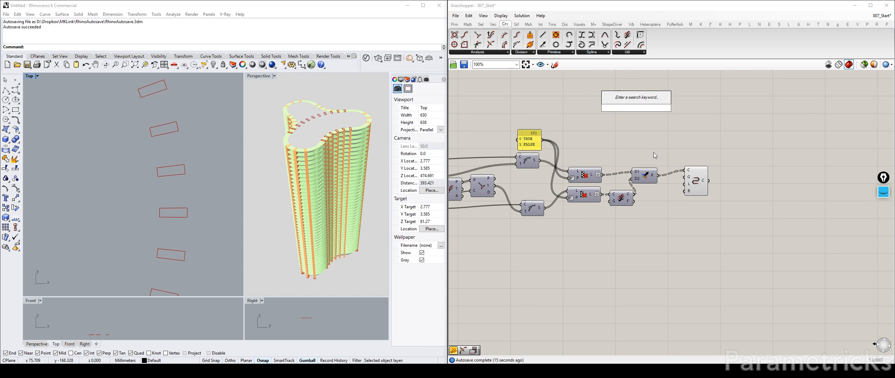
text(MERG)
key(Return)
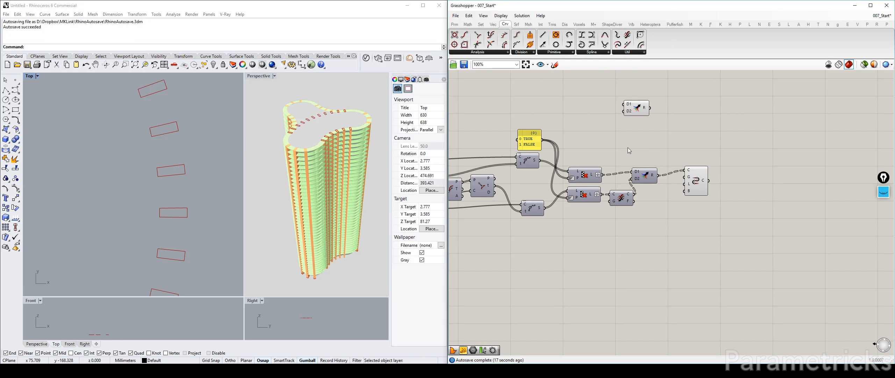
drag(634, 106, 716, 155)
Step: Flatten the output of Connect Curves and wire it into the new Merge's D2 input
scroll(688, 181, up, 3)
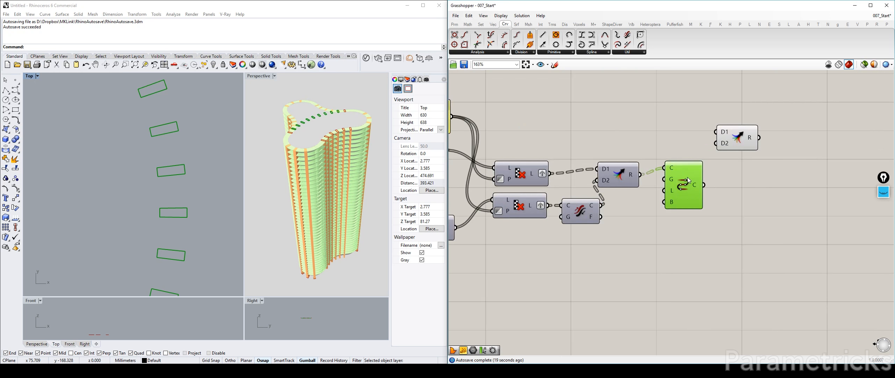
right_click(697, 188)
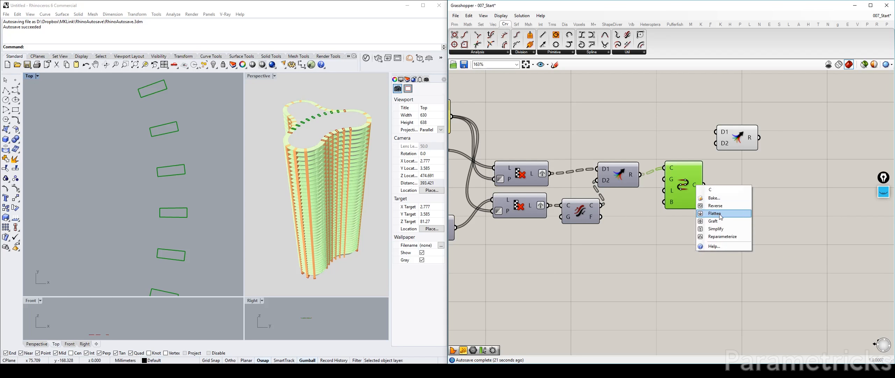
click(714, 209)
drag(705, 192, 716, 143)
Step: Move the new Merge component back to the start of the definition, near the earlier Cull Pattern components
scroll(673, 147, down, 3)
scroll(672, 146, down, 3)
right_drag(641, 146, 792, 147)
drag(834, 144, 516, 128)
scroll(505, 125, up, 6)
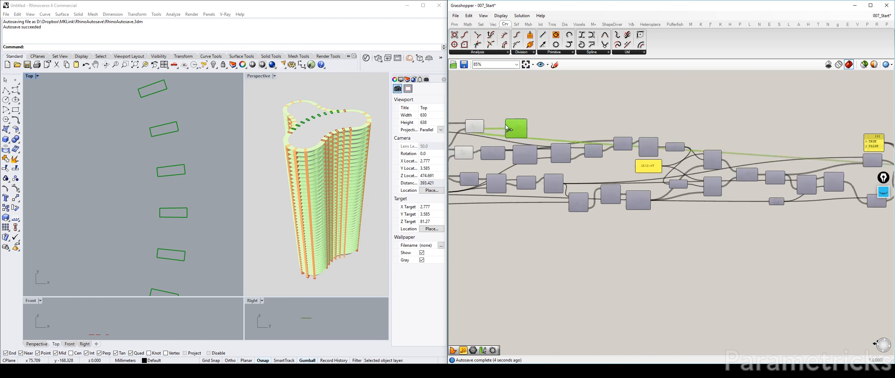
scroll(157, 175, down, 8)
right_drag(156, 174, 177, 159)
scroll(489, 144, up, 3)
right_drag(489, 144, 605, 147)
drag(556, 129, 512, 114)
Step: Wire the middle Cull Pattern's output into the Merge's D3 input and the upper Cull Pattern's output into D1
click(534, 203)
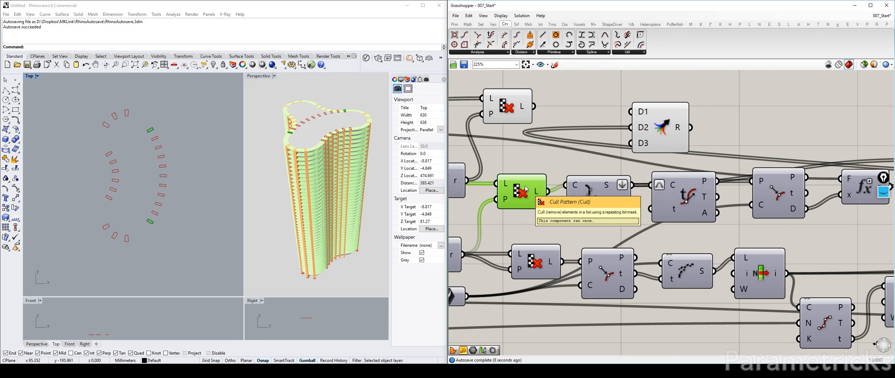
drag(547, 191, 699, 106)
right_drag(492, 110, 485, 162)
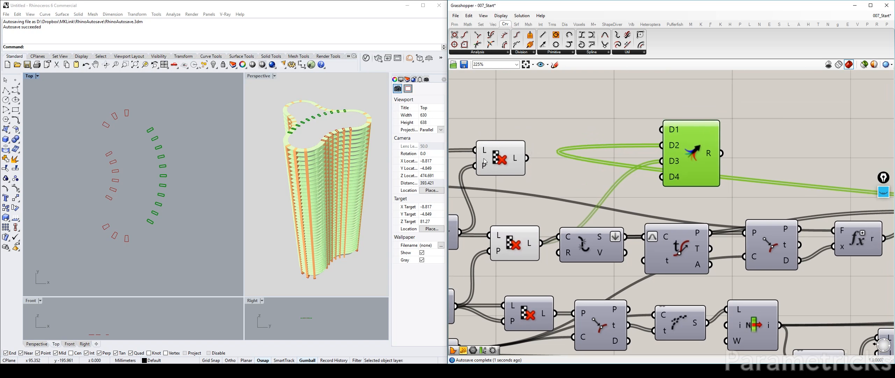
click(500, 157)
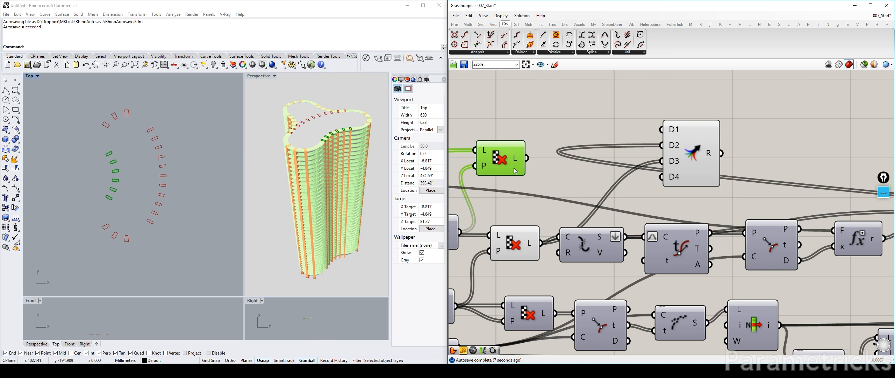
drag(527, 158, 630, 129)
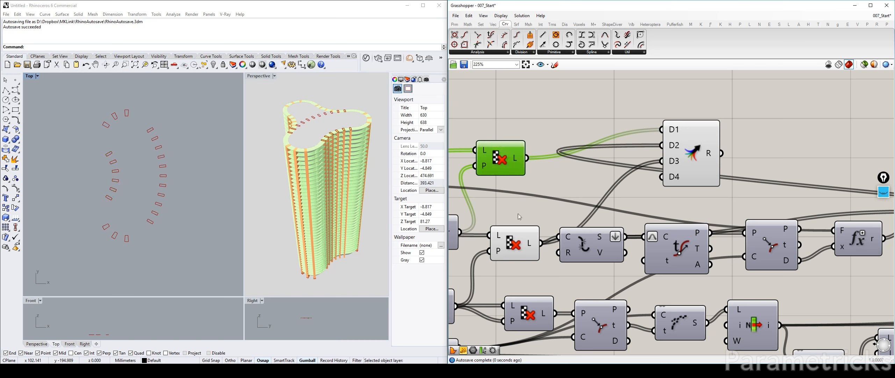
Step: Move the Merge component back to the end of the definition, beyond Connect Curves
click(514, 242)
scroll(554, 197, down, 5)
click(605, 183)
drag(605, 183, 804, 175)
right_drag(759, 169, 492, 160)
drag(531, 167, 770, 214)
scroll(742, 232, up, 3)
Step: Hide the preview of Connect Curves and remove the spare D4 input from the final Merge
click(719, 222)
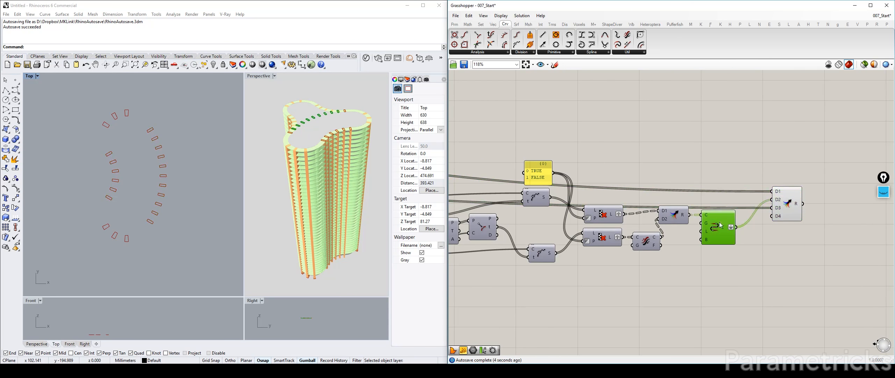
scroll(787, 209, up, 5)
click(783, 216)
scroll(779, 222, down, 3)
right_drag(779, 222, 670, 213)
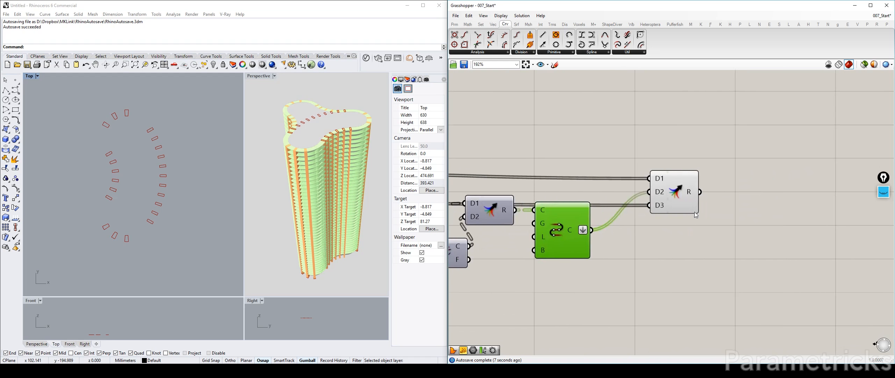
click(747, 159)
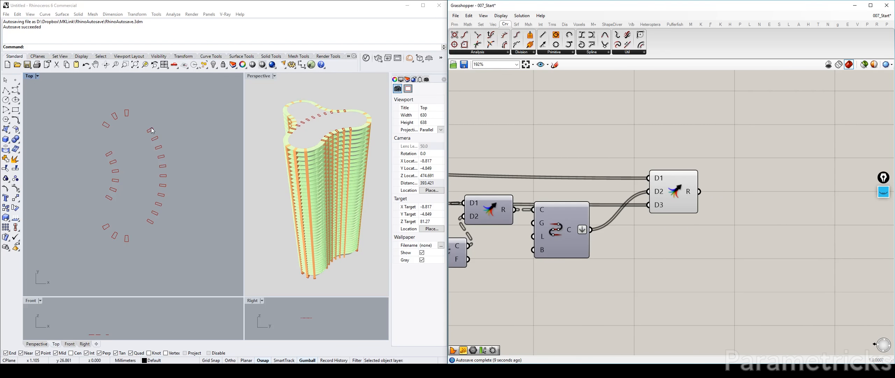
Step: Flatten the result output of the final Merge component
scroll(151, 130, up, 3)
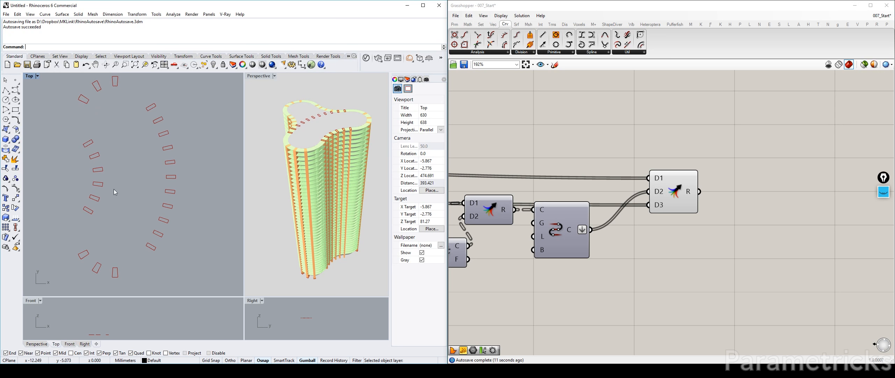
scroll(755, 176, up, 2)
right_drag(755, 176, 657, 172)
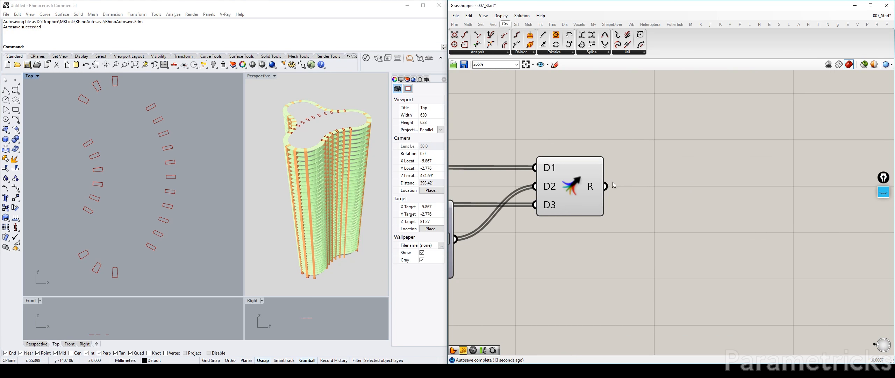
mouse_move(591, 186)
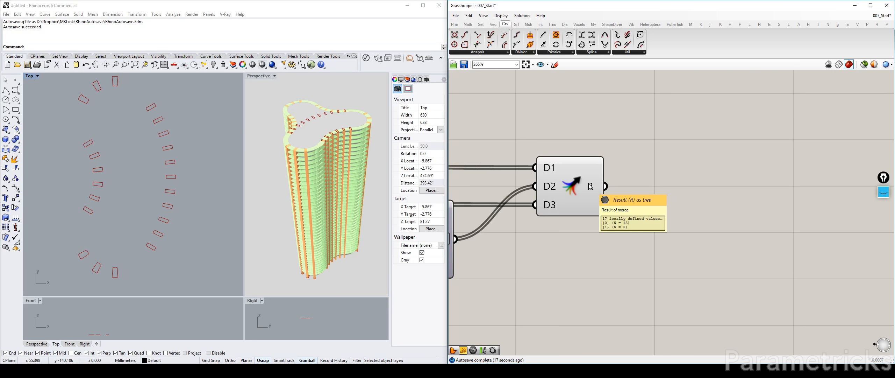
right_click(590, 186)
click(607, 213)
scroll(593, 200, down, 4)
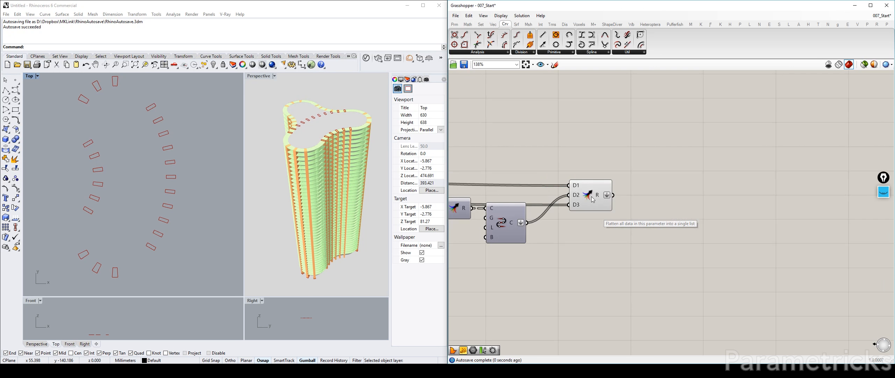
Step: Check in the Top viewport which outlines the final Merge component collects
click(593, 199)
click(544, 130)
right_drag(171, 168, 168, 191)
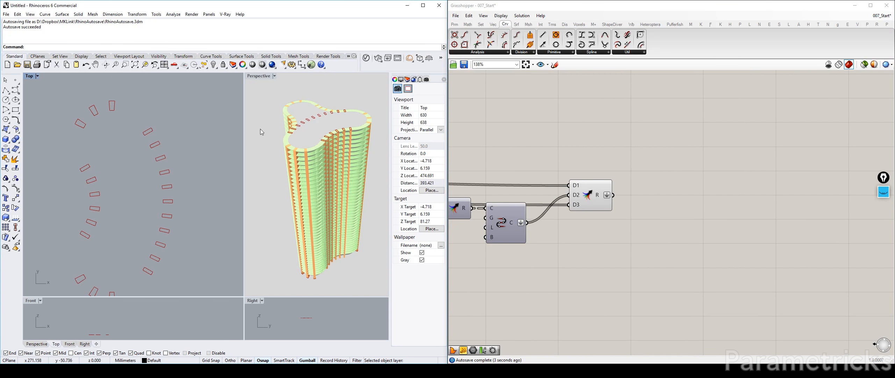
scroll(622, 156, down, 5)
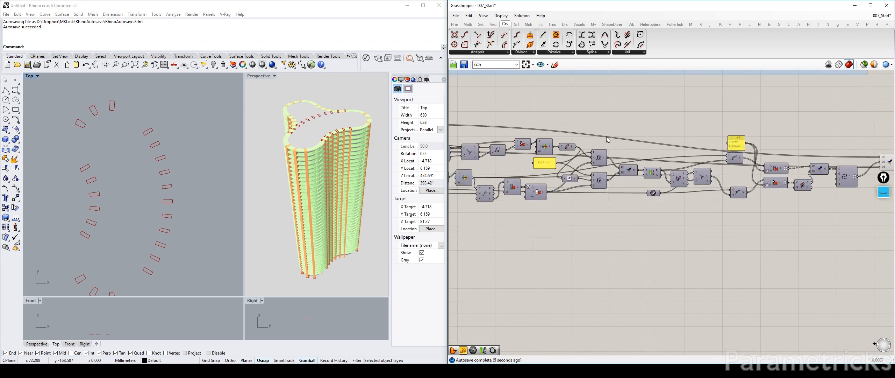
right_click(731, 123)
right_drag(687, 120, 579, 115)
scroll(579, 115, up, 5)
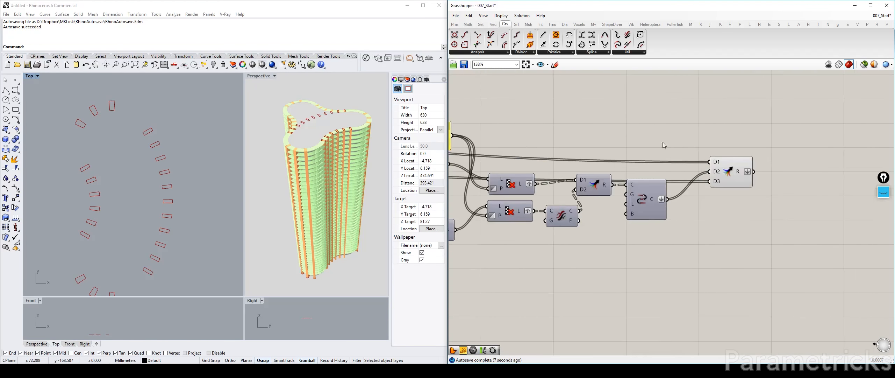
click(726, 169)
Step: Examine the upper group of components, especially its Boundary Surfaces component and the geometry it produces
scroll(726, 169, down, 3)
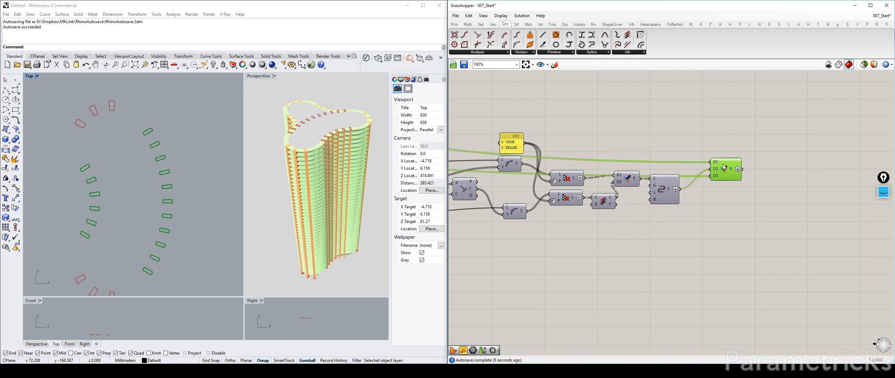
scroll(640, 161, down, 2)
mouse_move(641, 160)
right_down()
mouse_move(702, 168)
mouse_move(746, 157)
mouse_move(624, 162)
right_up()
scroll(693, 163, down, 2)
scroll(694, 123, up, 2)
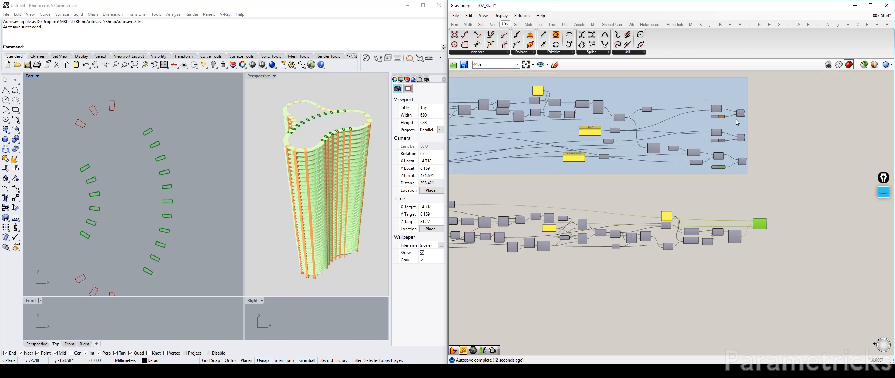
scroll(507, 98, up, 3)
right_drag(682, 113, 576, 118)
click(529, 122)
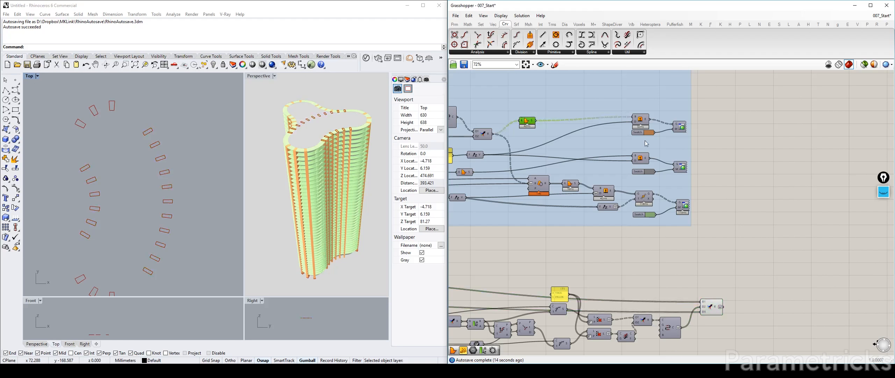
right_drag(676, 202, 634, 227)
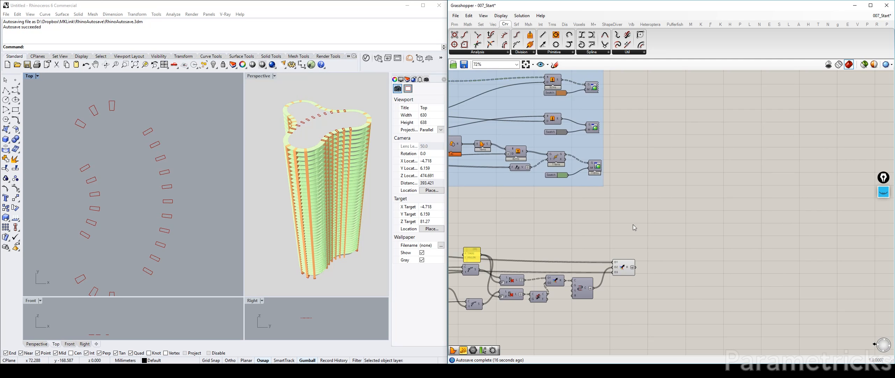
scroll(659, 237, down, 3)
right_drag(517, 138, 560, 141)
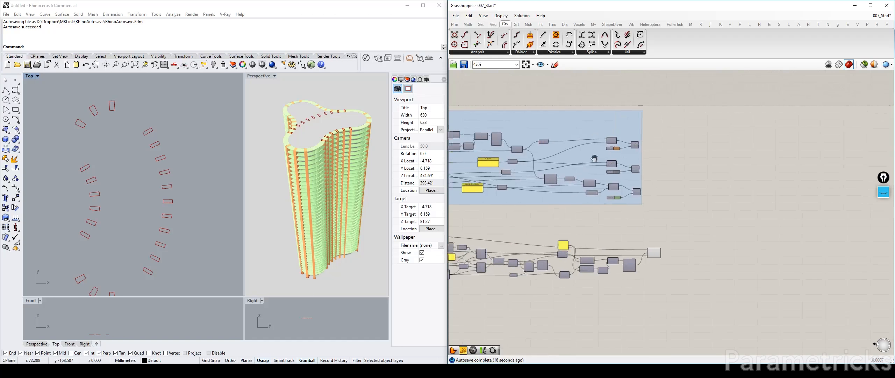
scroll(561, 141, up, 3)
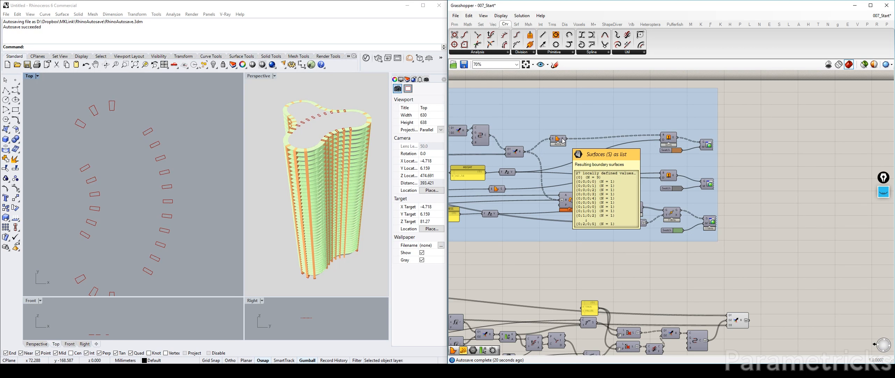
click(557, 140)
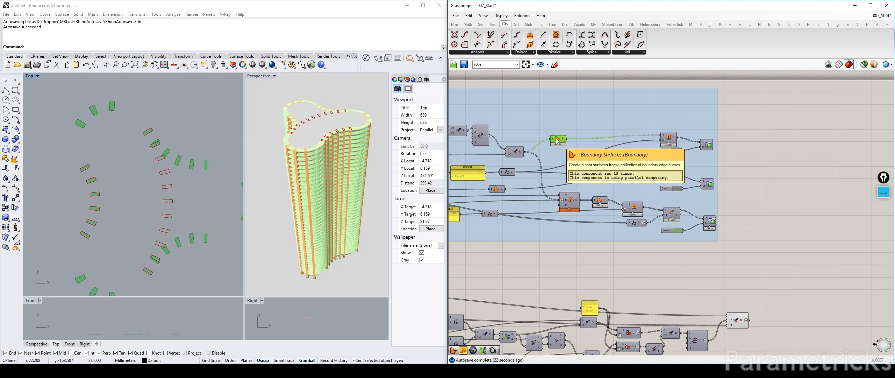
Step: Copy the upper group's Boundary Surfaces, Extrude, orange swatch and Custom Preview components beside the final Merge
right_drag(557, 140, 489, 111)
shift+click(601, 109)
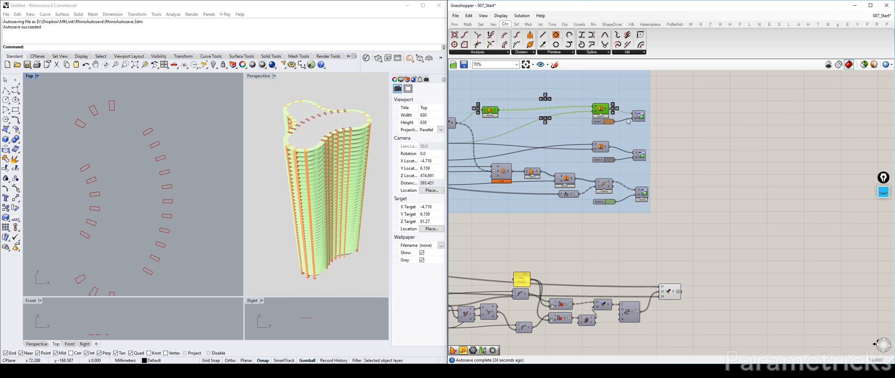
shift+click(634, 118)
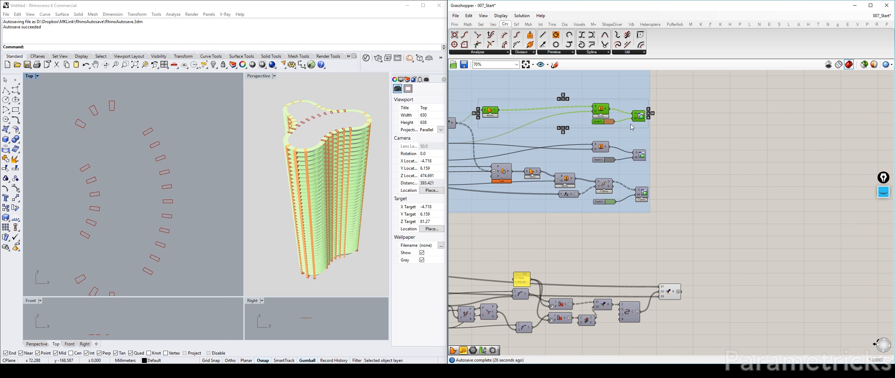
drag(634, 114, 779, 277)
click(669, 266)
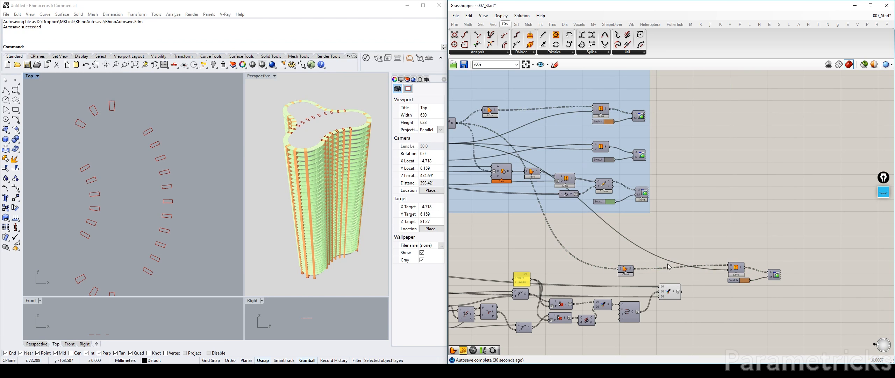
drag(624, 271, 708, 281)
scroll(708, 282, up, 4)
Step: Disconnect the height vector from the direction input of the copied Extrude component
right_click(669, 191)
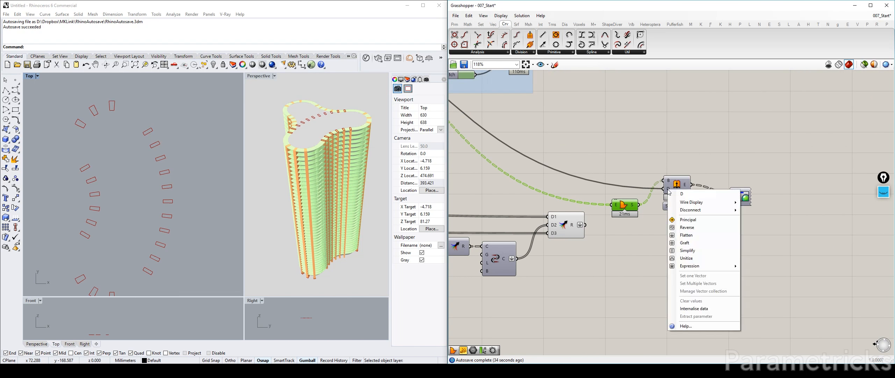
click(618, 154)
right_click(668, 191)
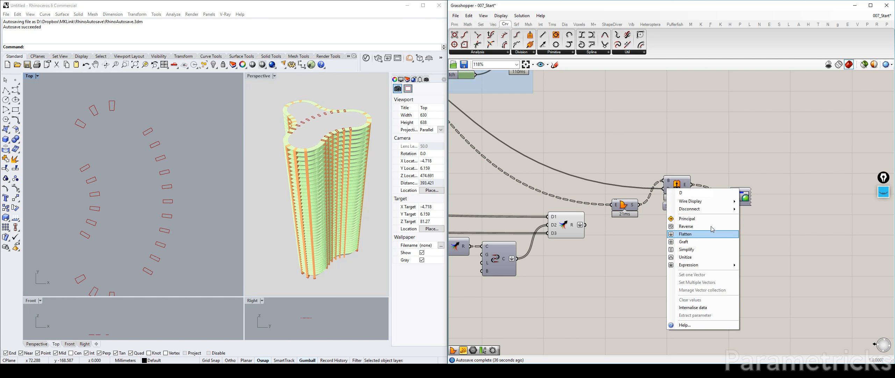
mouse_move(706, 210)
click(747, 212)
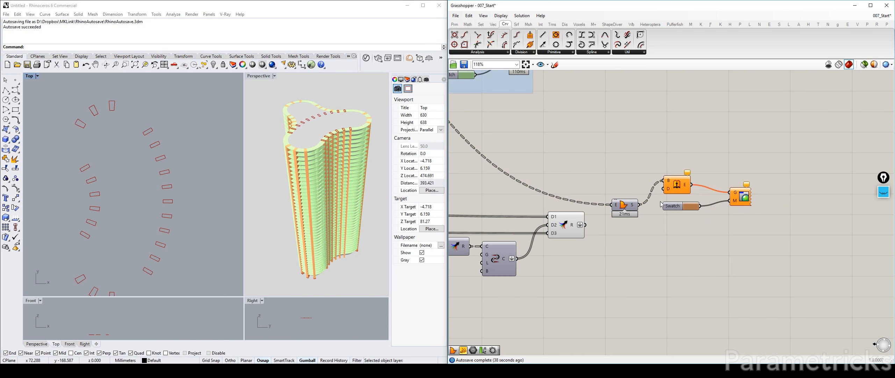
Step: Feed the final Merge result into the copied Boundary Surfaces and line up the copied Extrude and preview components beside it
drag(620, 208, 620, 208)
drag(624, 206, 615, 222)
drag(739, 219, 669, 221)
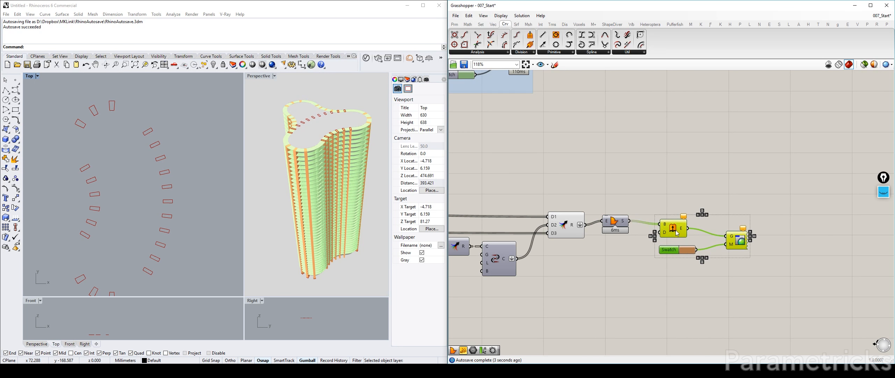
Step: Examine how the upper group's first Extrude component receives its HEIGHT vector
scroll(669, 221, down, 3)
right_drag(606, 183, 646, 221)
scroll(669, 149, up, 3)
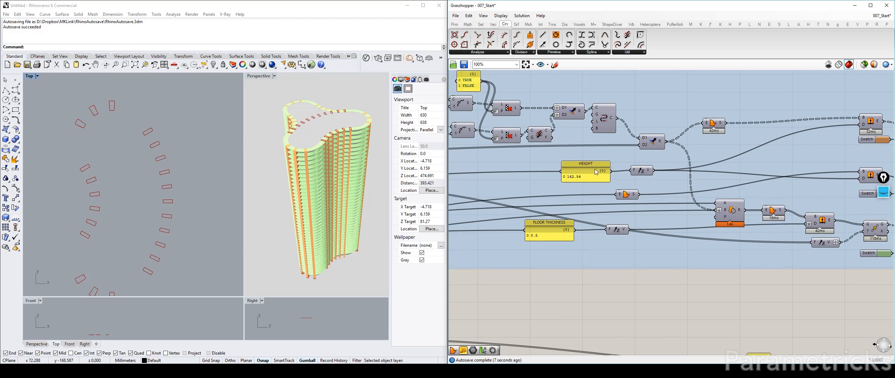
right_drag(661, 184, 552, 180)
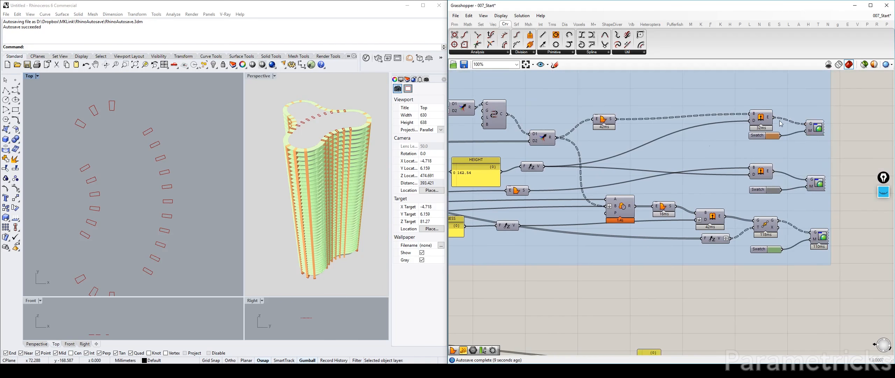
click(760, 122)
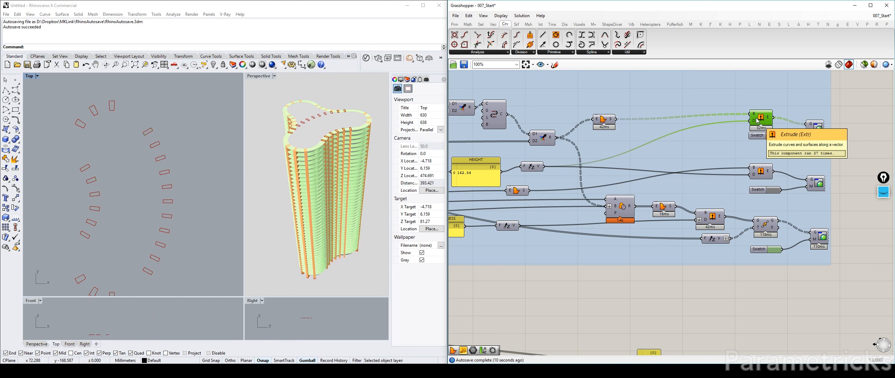
Step: Move the BLOCK 2 FLOORS, SECONDARY COLUMNS and MAIN COLUMNS OUTLINE inputs down to make room below the Multiplication component
scroll(710, 166, down, 3)
right_drag(579, 173, 641, 72)
scroll(660, 159, up, 3)
scroll(699, 150, down, 3)
right_drag(465, 182, 579, 201)
scroll(567, 201, up, 5)
right_drag(519, 190, 543, 189)
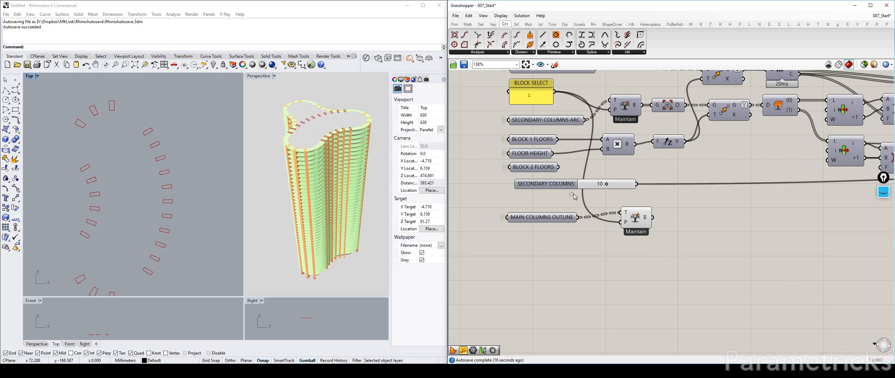
drag(573, 196, 526, 178)
mouse_move(545, 186)
mouse_down()
mouse_move(541, 216)
mouse_move(533, 194)
mouse_up()
drag(538, 167, 549, 173)
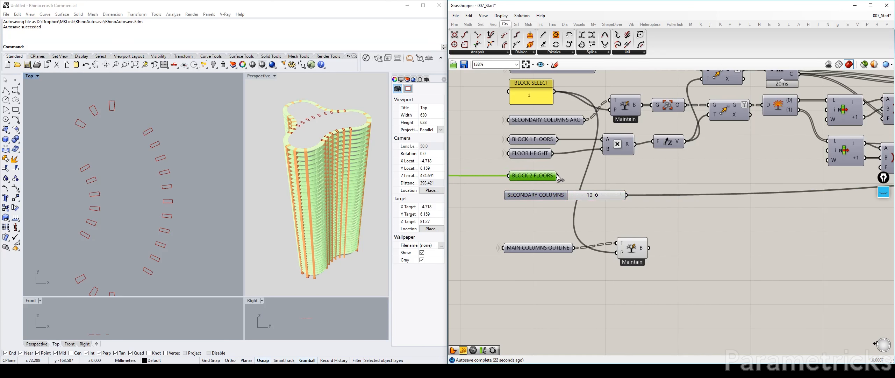
Step: Duplicate the Multiplication component and use it to multiply FLOOR HEIGHT by BLOCK 2 FLOORS
alt+drag(621, 150, 618, 177)
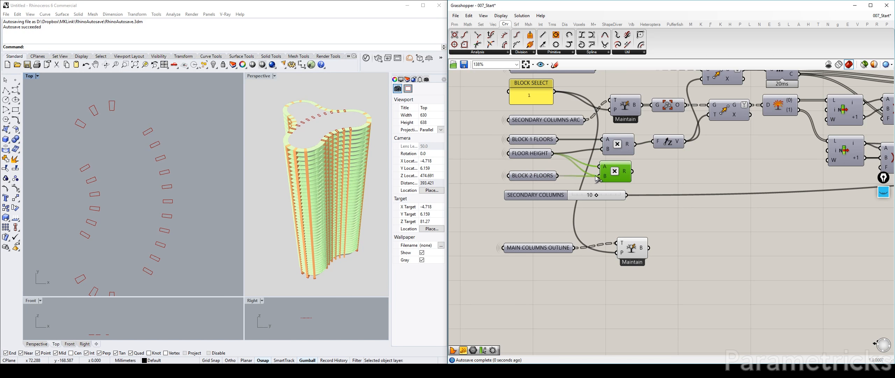
right_drag(682, 163, 605, 163)
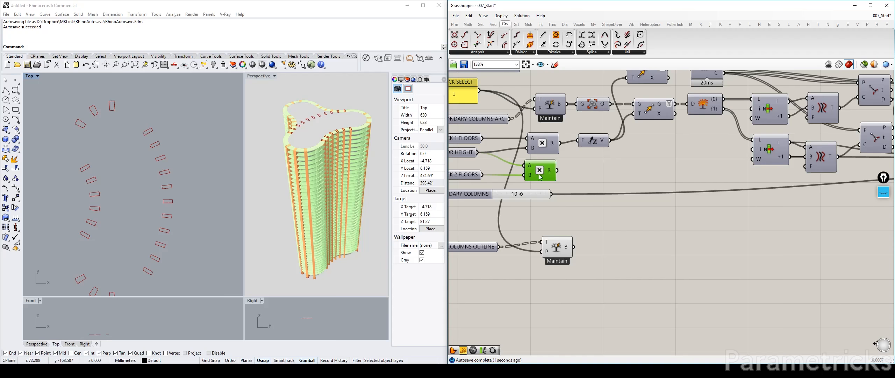
right_drag(552, 170, 535, 149)
scroll(670, 164, down, 3)
scroll(600, 149, up, 2)
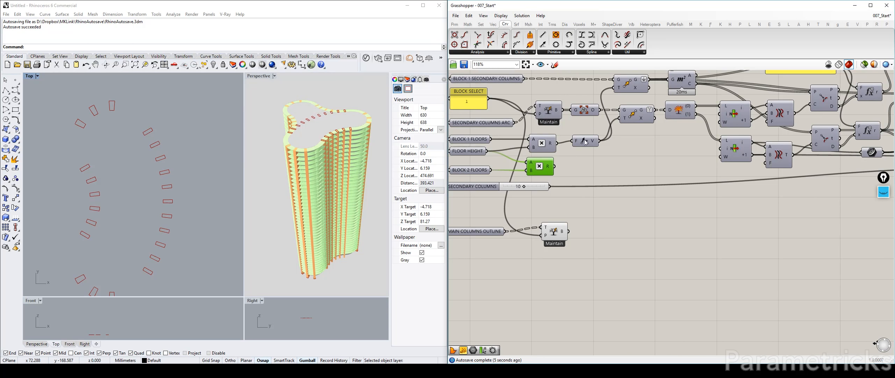
Step: Duplicate the Unit Z component, feed it the BLOCK 2 height product and move it towards the column outline components
alt+drag(585, 140, 650, 175)
drag(554, 166, 638, 176)
scroll(595, 193, down, 5)
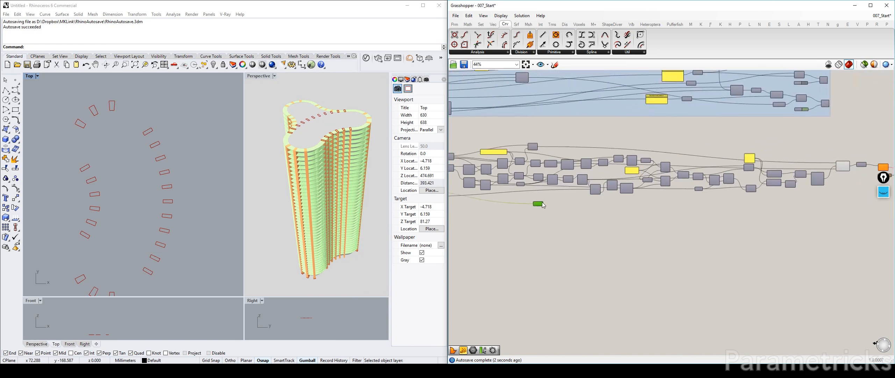
drag(613, 209, 734, 212)
right_drag(796, 204, 648, 204)
scroll(648, 204, up, 3)
Step: Add a panel fed by the duplicated Unit Z vector and connect it to the copied Extrude's direction input
double_click(624, 210)
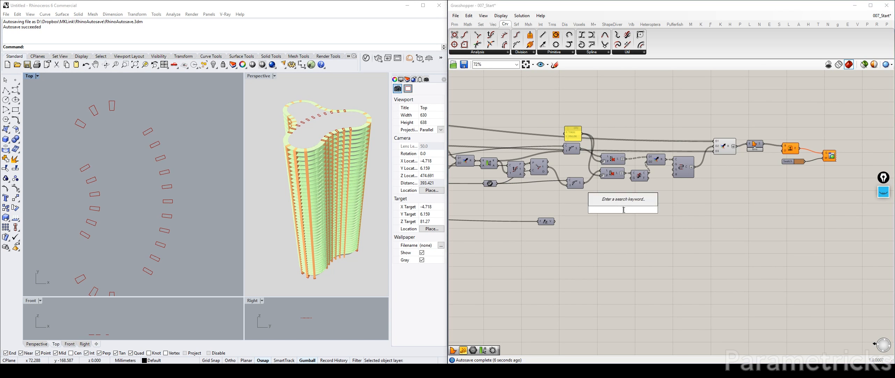
text(panel)
key(Return)
scroll(544, 220, up, 2)
drag(546, 223, 551, 200)
right_drag(682, 218, 550, 231)
scroll(549, 231, up, 1)
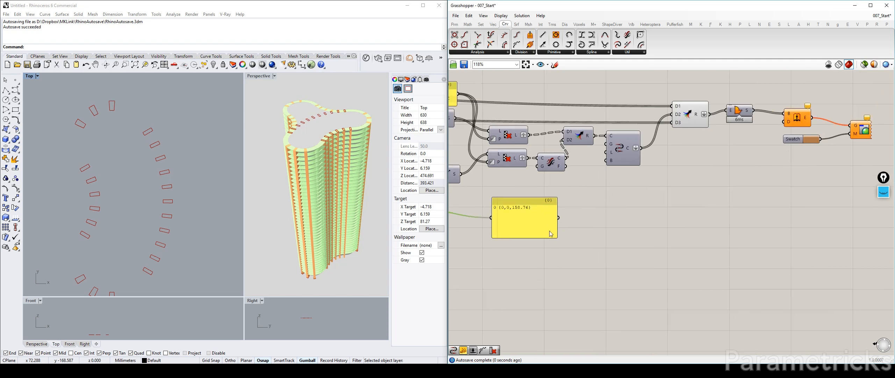
drag(556, 237, 784, 121)
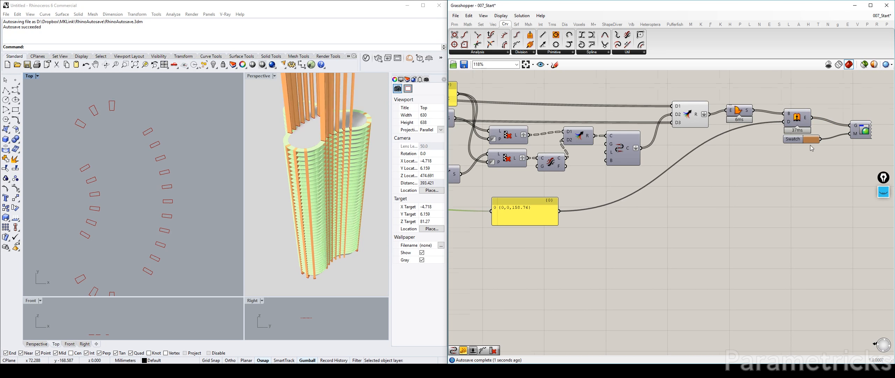
Step: Inspect the extruded columns and the final Merge outlines in a maximized Perspective viewport
right_drag(788, 161, 681, 182)
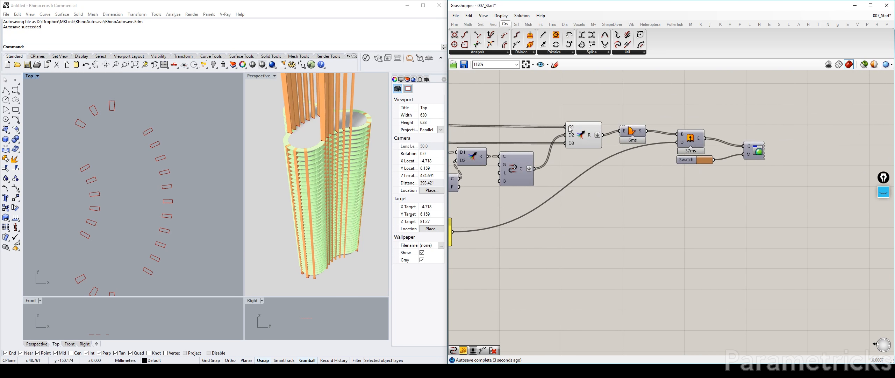
click(590, 139)
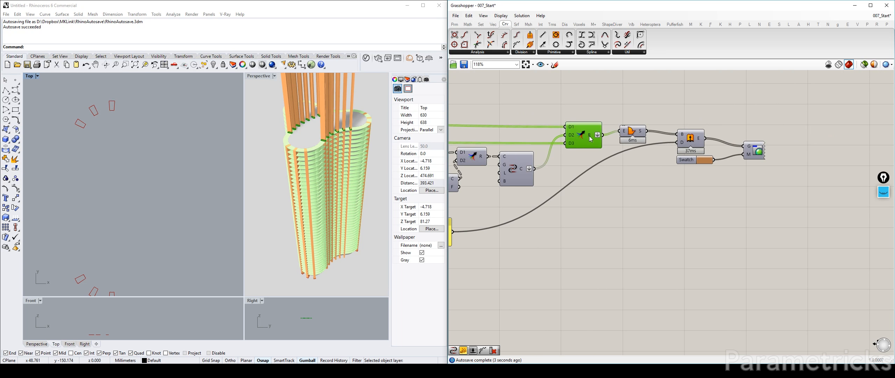
double_click(264, 77)
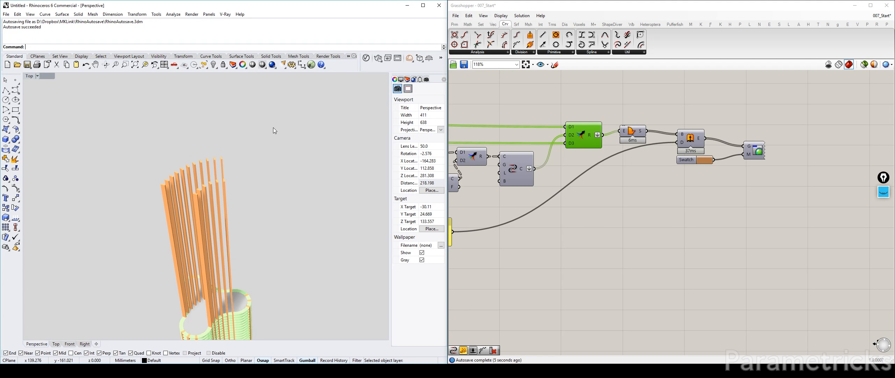
scroll(680, 127, down, 4)
scroll(684, 126, up, 3)
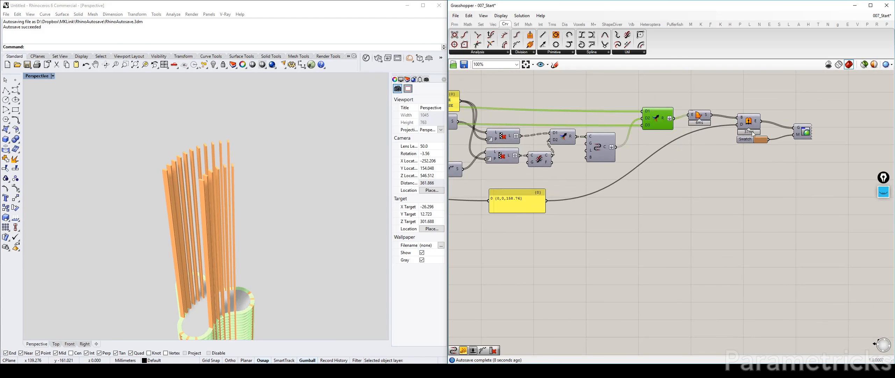
Step: Move the copied Boundary Surfaces, Extrude, swatch and preview components away from the final Merge to free space between them
right_drag(685, 125, 561, 142)
drag(688, 188, 570, 97)
drag(578, 132, 648, 154)
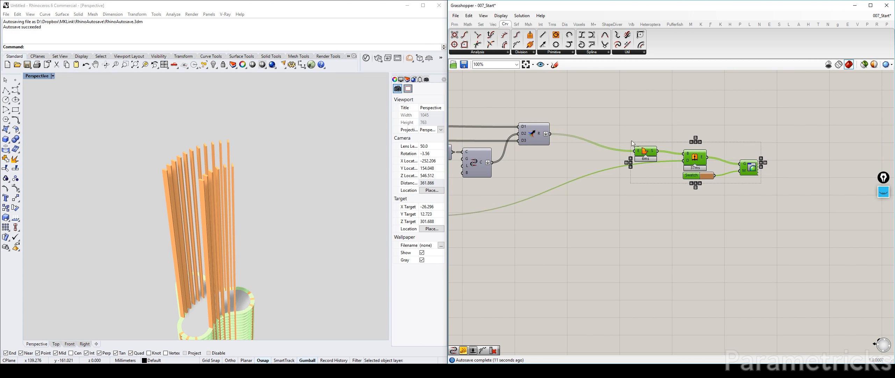
Step: Examine the upper group's Merge and Boundary Surfaces components and compare them with the lower column chain
scroll(601, 123, down, 2)
right_drag(556, 85, 711, 293)
right_drag(602, 142, 635, 90)
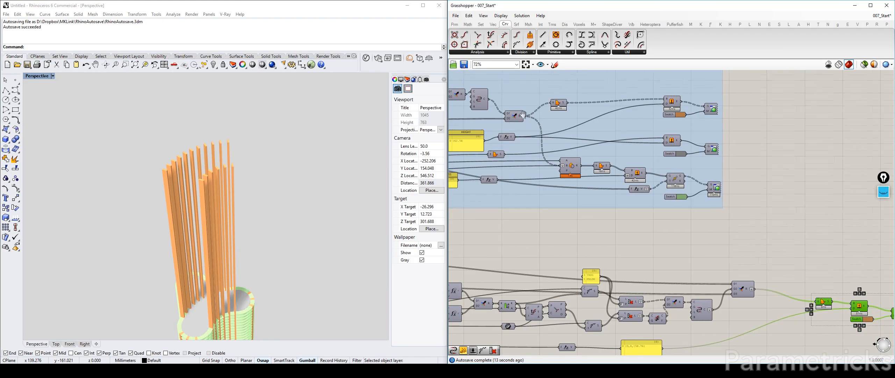
right_drag(508, 125, 632, 113)
click(630, 104)
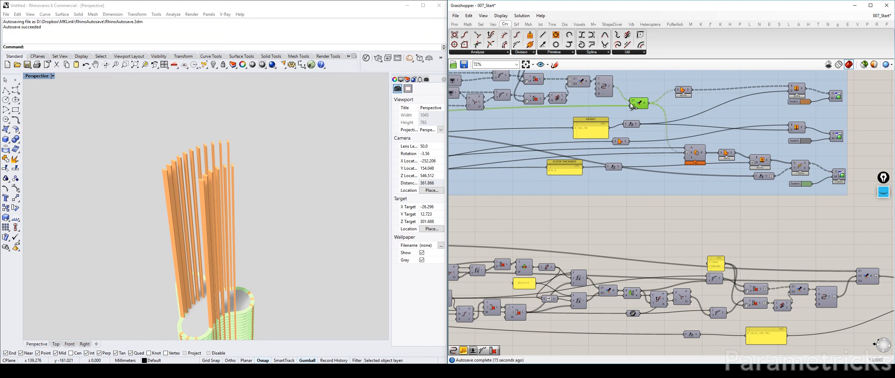
click(688, 92)
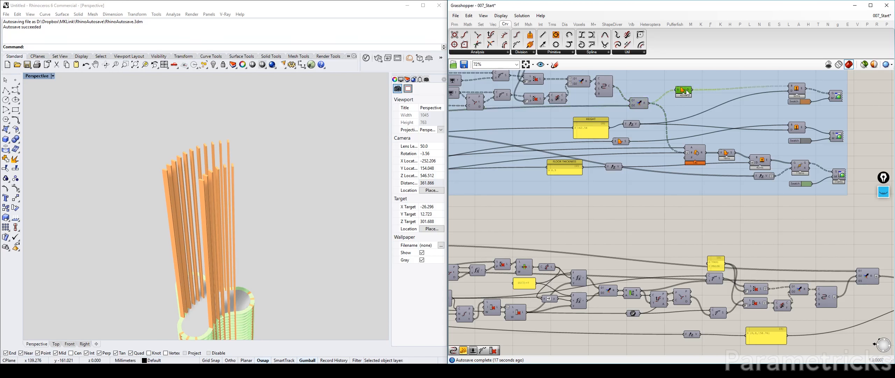
right_drag(873, 265, 538, 100)
scroll(538, 100, up, 2)
right_drag(605, 132, 670, 149)
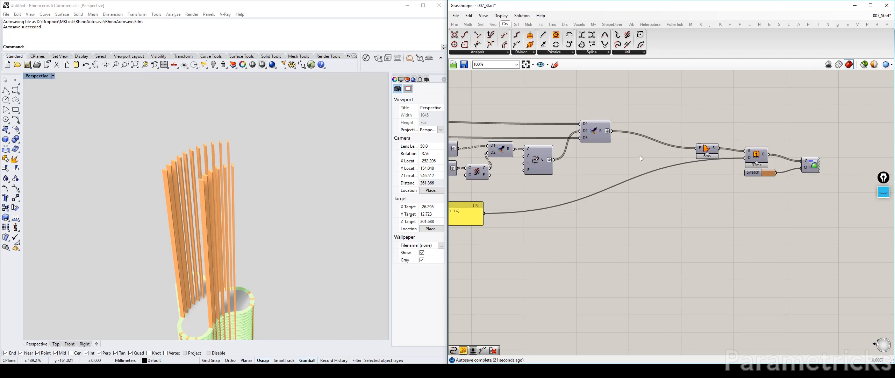
Step: Duplicate the final Merge, feed its result into the copy's D1 and remove the copy's D2 and D3 inputs
alt+drag(598, 128, 641, 146)
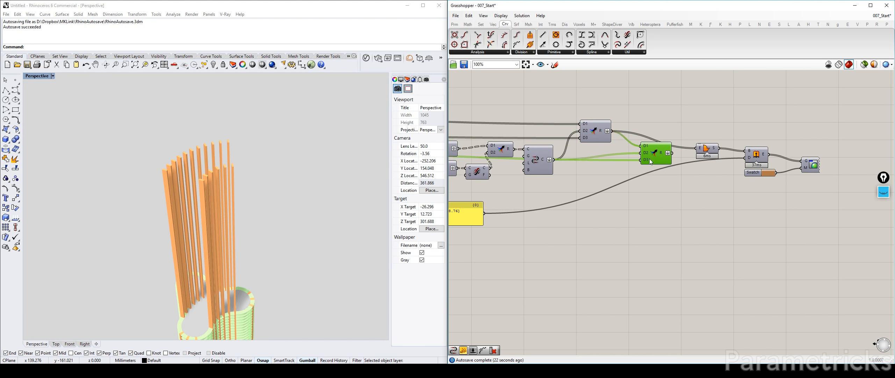
scroll(650, 158, up, 4)
click(656, 165)
click(650, 157)
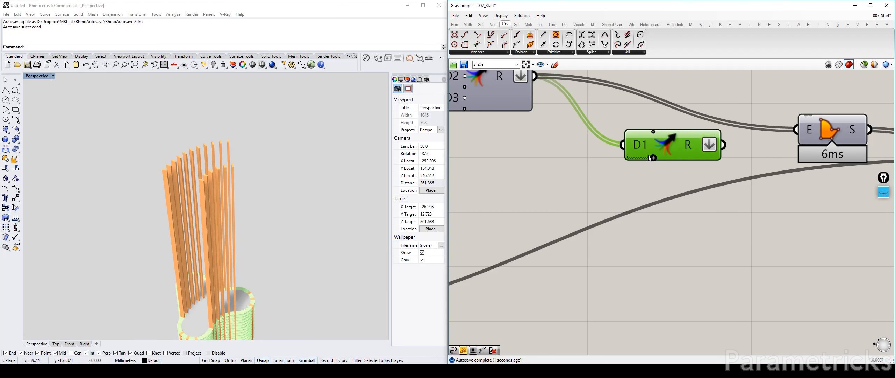
Step: Toggle the preview of the original three-input Merge component
scroll(648, 156, down, 2)
drag(544, 99, 536, 112)
key(ctrl+q)
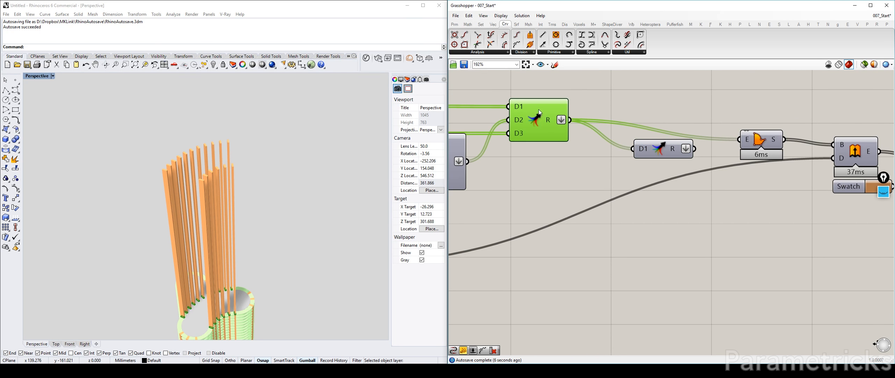
Step: Examine the upper group's Connect Curves component and compare its setup with the new single-input Merge
scroll(539, 109, down, 4)
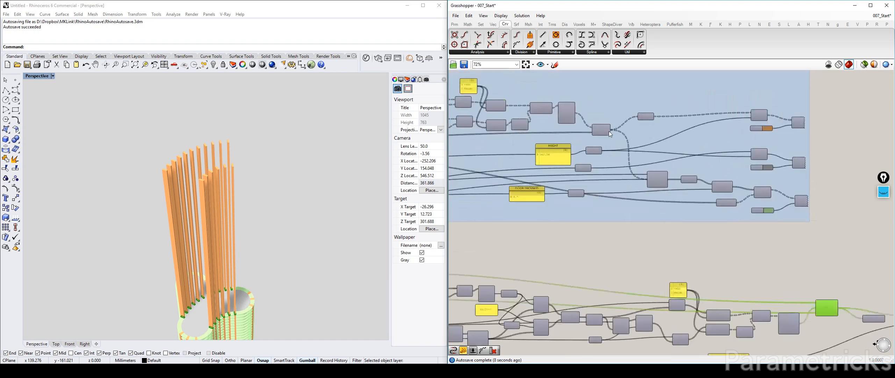
click(567, 115)
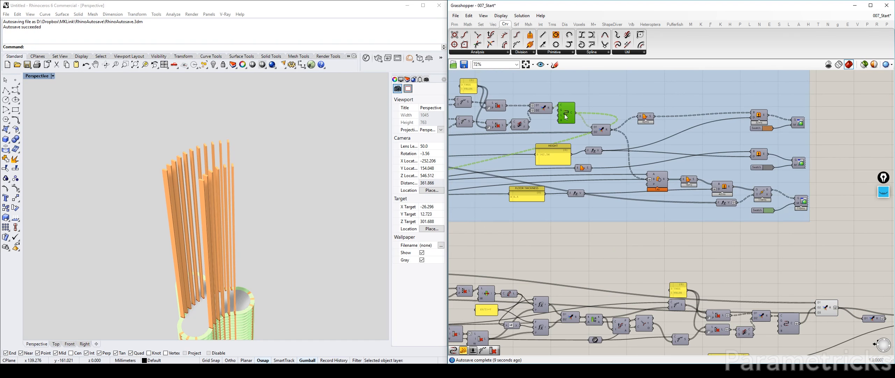
scroll(649, 184, down, 2)
right_drag(748, 255, 627, 184)
scroll(628, 184, up, 2)
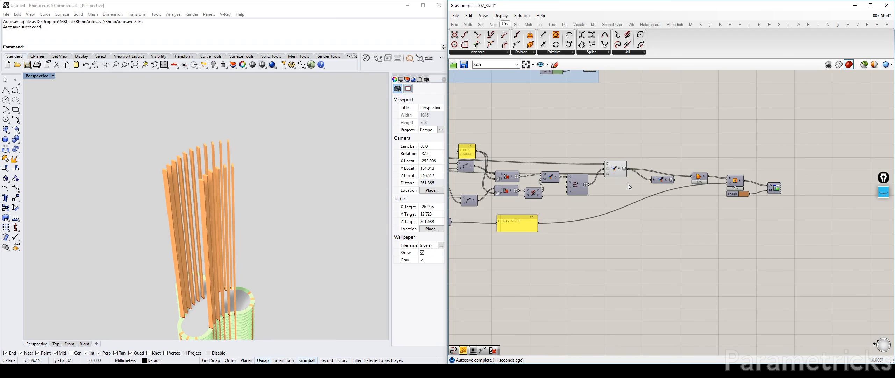
scroll(623, 180, up, 1)
scroll(661, 180, up, 7)
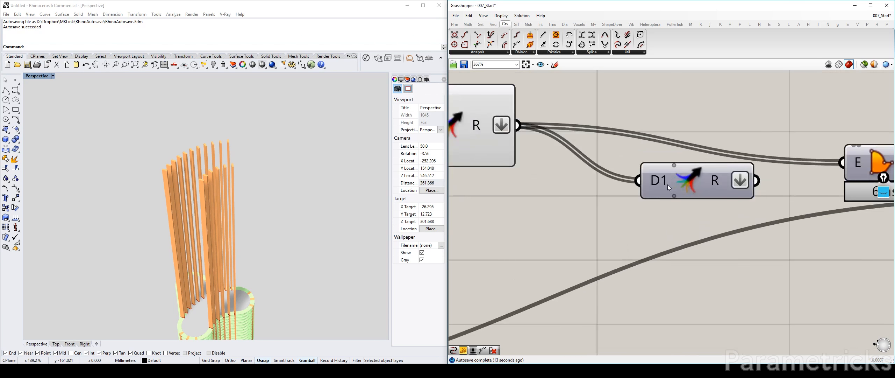
Step: Wire the MAIN COLUMNS OUTLINE branch into D2 of the new Merge and feed the Merge's result into Boundary Surfaces
scroll(675, 197, down, 4)
click(587, 166)
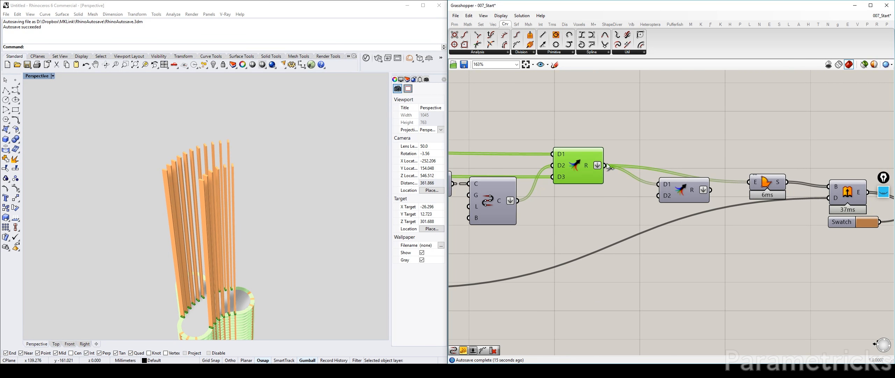
scroll(606, 168, down, 8)
right_drag(585, 174, 638, 158)
scroll(579, 135, up, 7)
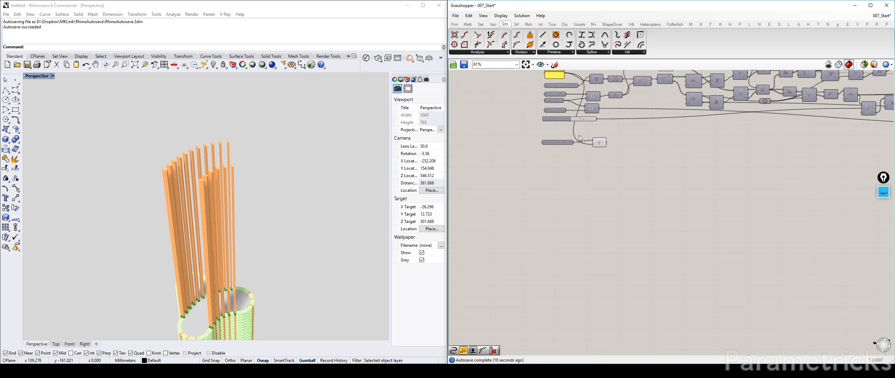
click(578, 201)
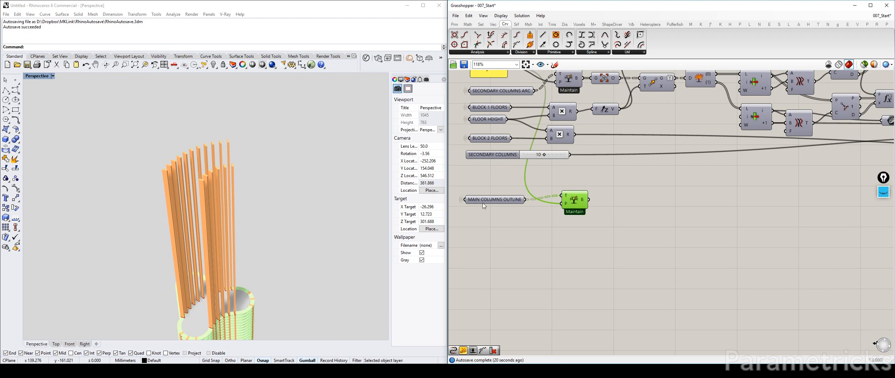
drag(588, 200, 769, 142)
scroll(670, 202, down, 6)
scroll(787, 190, up, 5)
right_drag(772, 141, 649, 169)
drag(649, 168, 759, 139)
scroll(633, 189, up, 3)
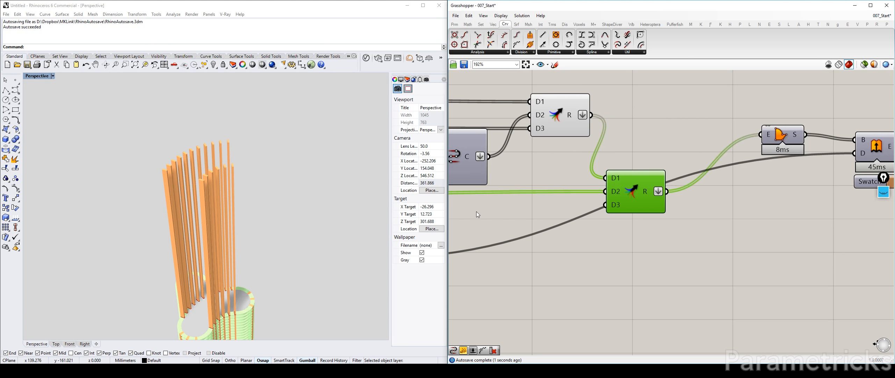
Step: Remove the unused D3 input from the new Merge and reposition the component nearer to the level of Boundary Surfaces
click(712, 222)
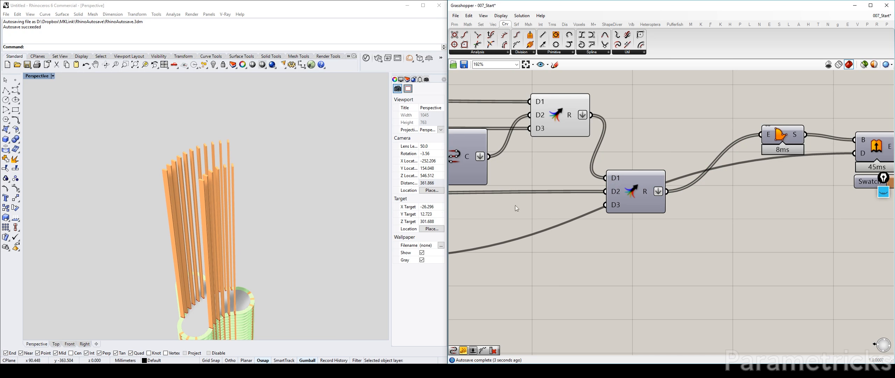
scroll(626, 203, up, 3)
click(628, 203)
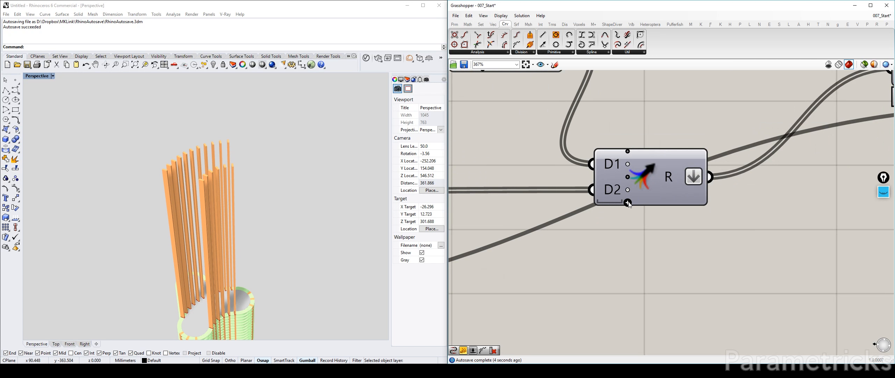
click(654, 187)
scroll(654, 187, down, 3)
click(742, 141)
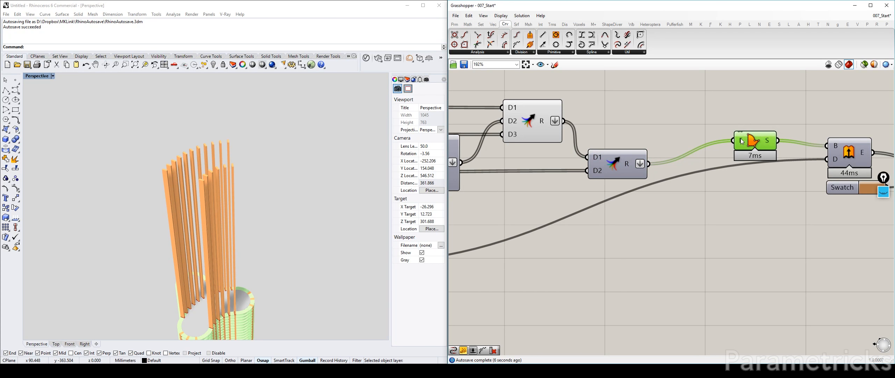
scroll(750, 160, down, 3)
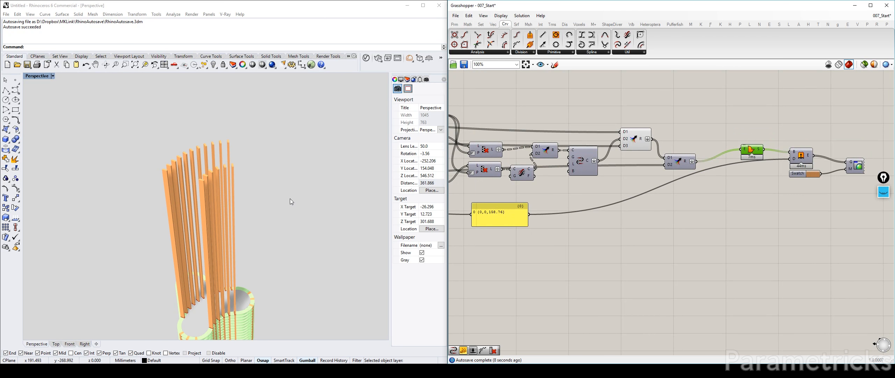
Step: Examine the geometry of the MAIN COLUMNS OUTLINE branch, both final Merges and the Extrude against the tower model in Rhino
click(268, 200)
right_drag(268, 199, 402, 171)
right_drag(564, 177, 741, 163)
scroll(741, 162, down, 3)
right_drag(579, 154, 876, 141)
scroll(591, 161, up, 3)
right_drag(625, 119, 598, 133)
scroll(598, 132, up, 3)
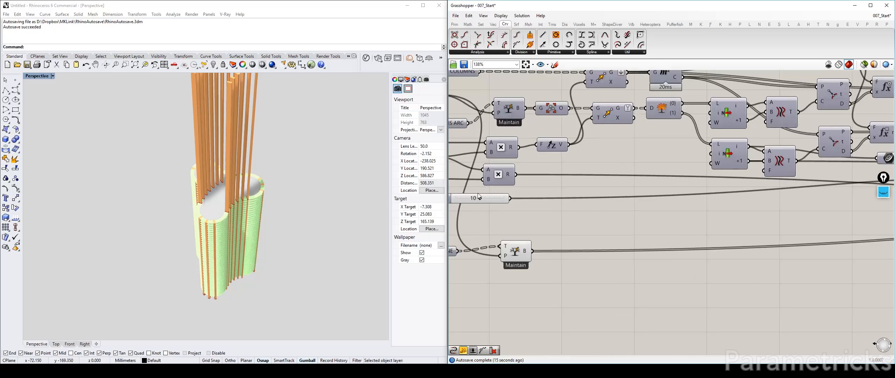
click(503, 246)
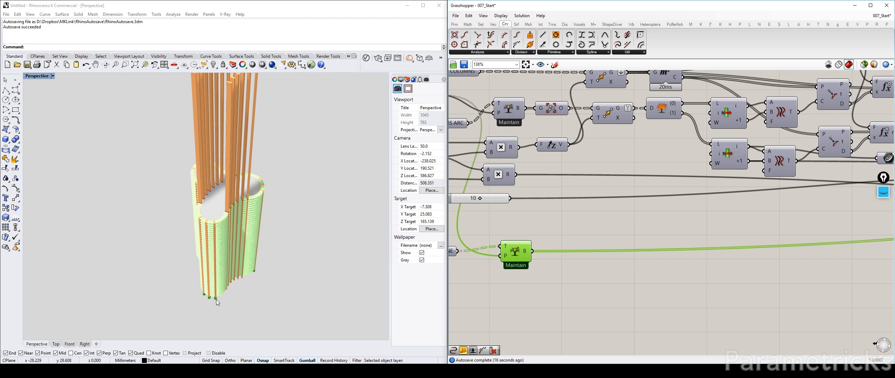
scroll(598, 159, down, 5)
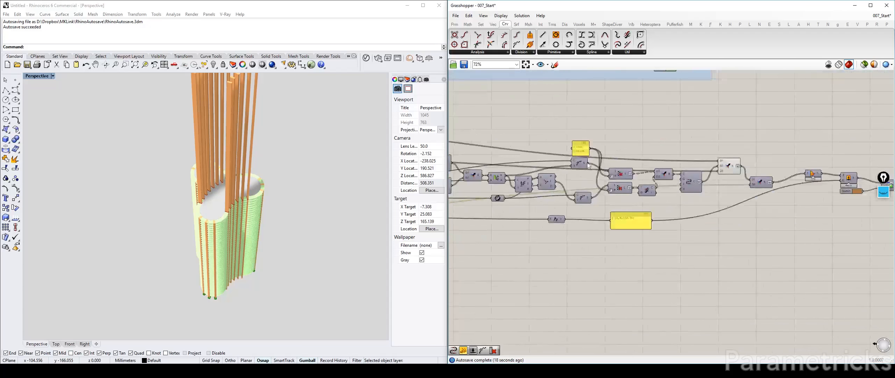
scroll(597, 159, up, 4)
click(501, 141)
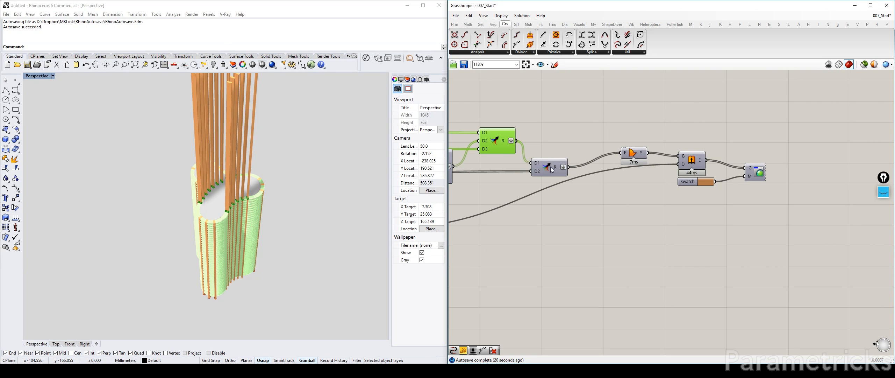
click(550, 167)
click(700, 160)
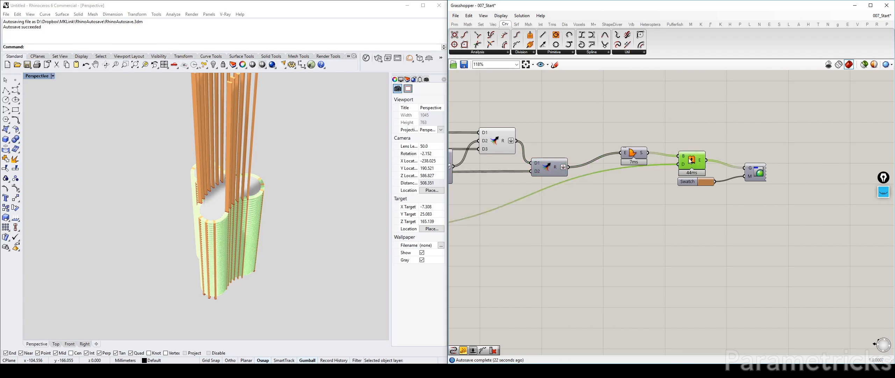
scroll(206, 221, up, 4)
scroll(207, 220, up, 5)
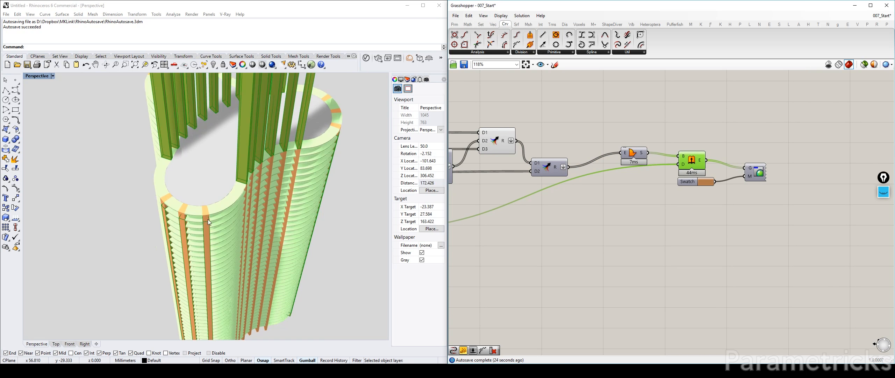
Step: Duplicate the secondary arc's Move component, feed the MAIN COLUMNS OUTLINE branch into its G and route the moved outlines to the final Merge's D2
scroll(684, 168, down, 5)
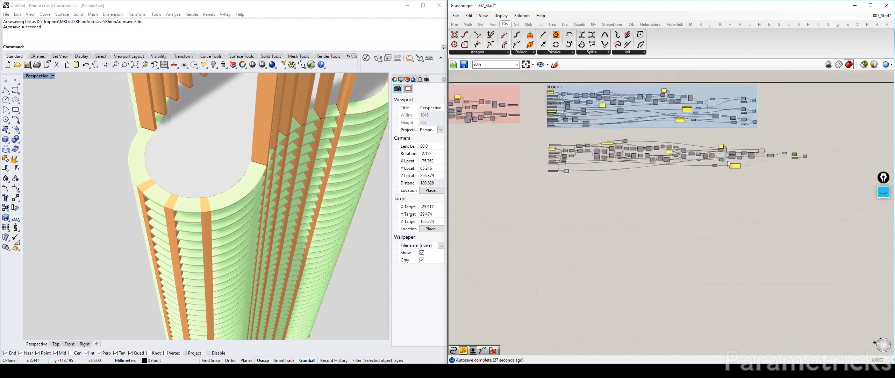
scroll(639, 150, up, 6)
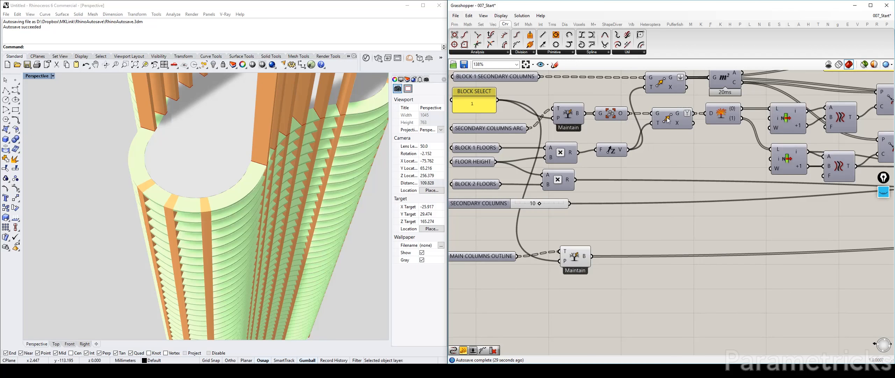
click(675, 124)
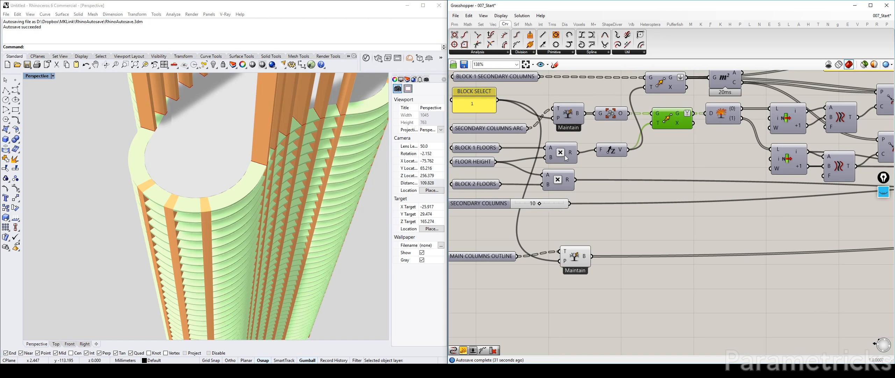
key(ctrl+c)
key(ctrl+v)
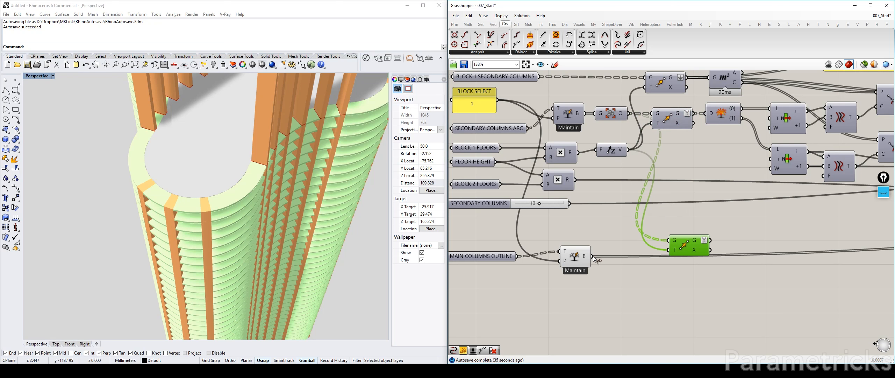
ctrl+shift+drag(595, 259, 710, 240)
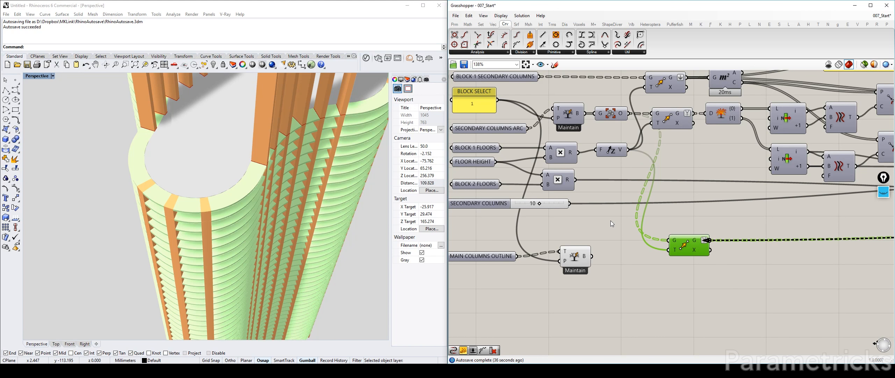
click(611, 221)
drag(592, 256, 702, 231)
click(575, 257)
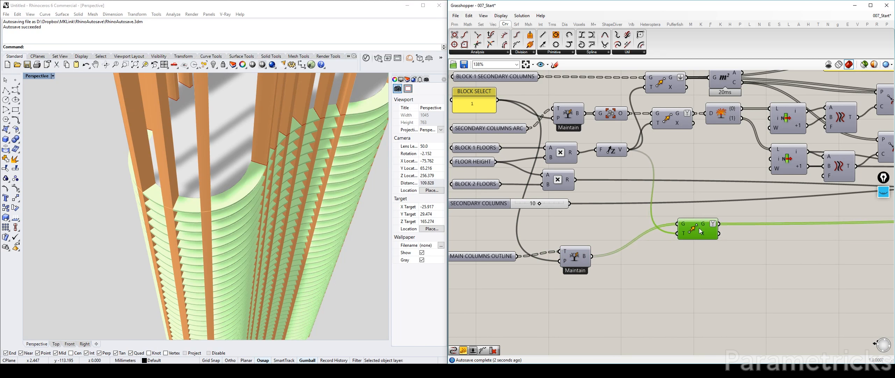
Step: Inspect the extruded main and secondary columns above the lower block from several angles in the Rhino viewport
scroll(701, 231, down, 3)
scroll(639, 225, down, 2)
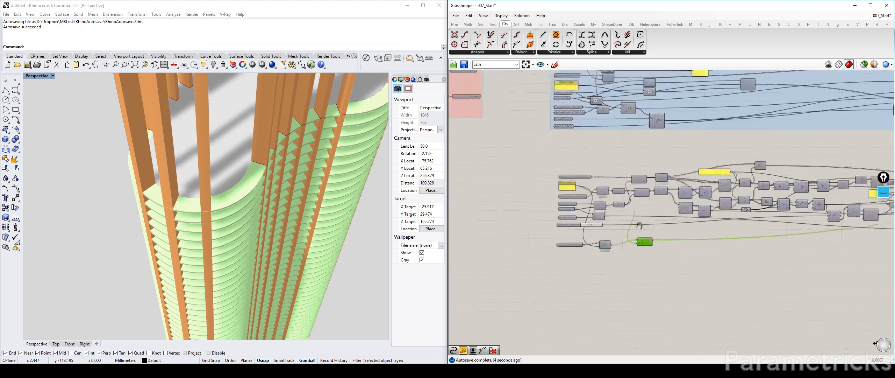
right_drag(639, 225, 508, 219)
right_drag(215, 169, 235, 137)
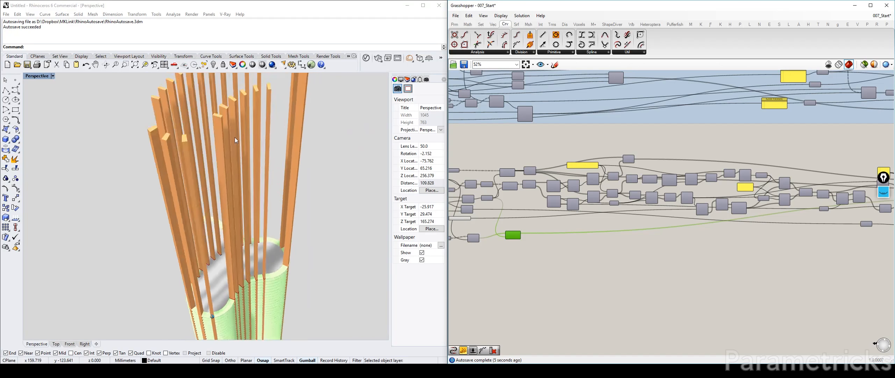
scroll(235, 137, down, 2)
scroll(235, 137, up, 5)
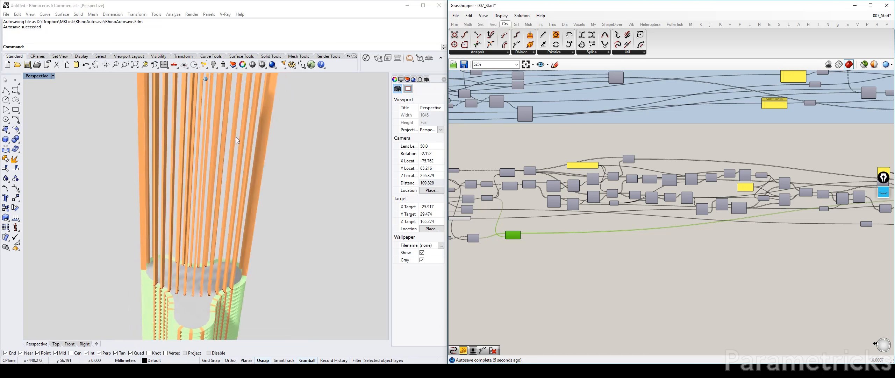
scroll(236, 137, up, 5)
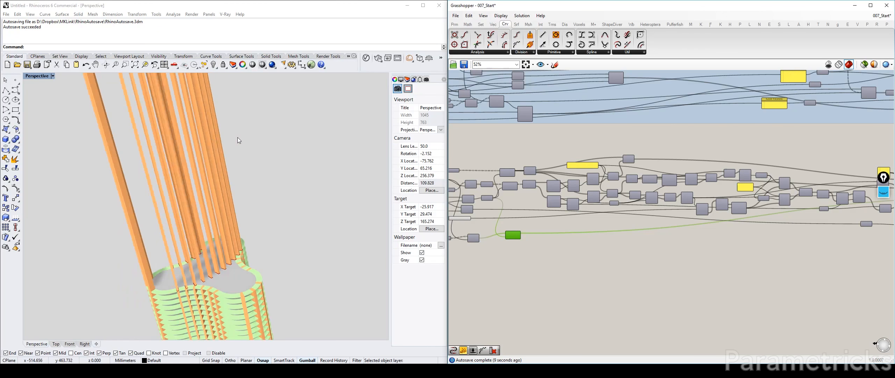
scroll(238, 137, up, 6)
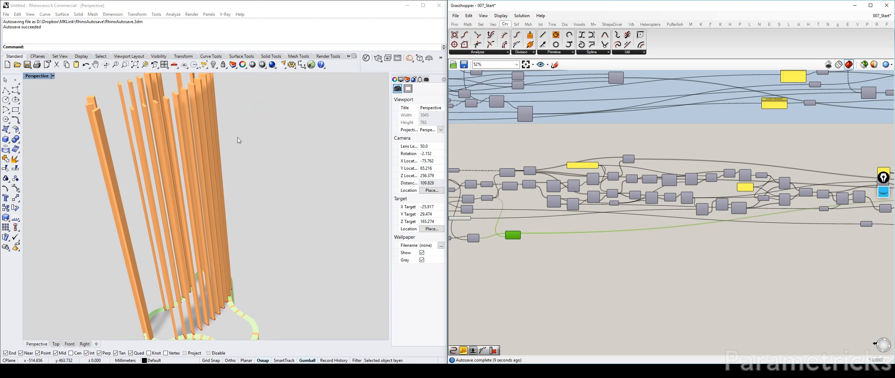
scroll(238, 137, down, 4)
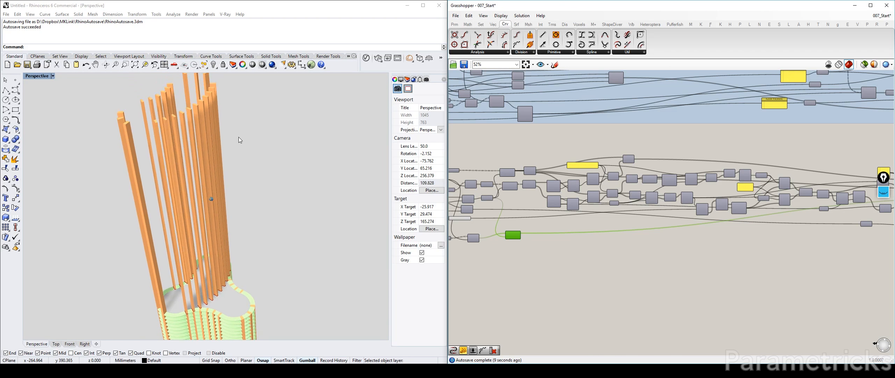
Step: Move Boundary Surfaces, Extrude and the Custom Preview with its swatch closer to the final Merge, lining up the chain
scroll(694, 204, down, 4)
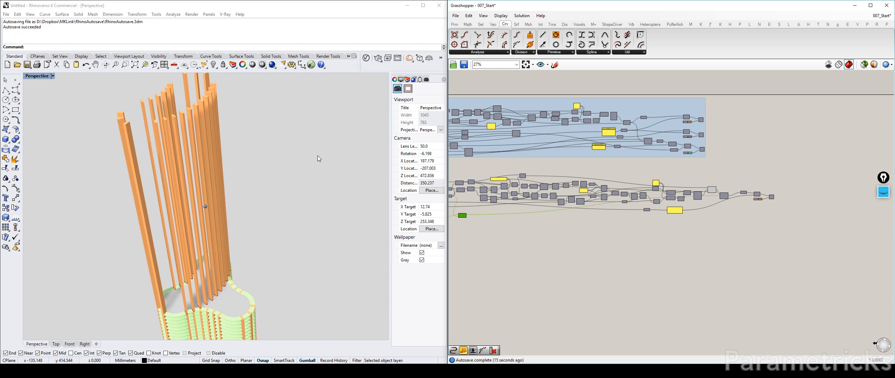
scroll(710, 193, up, 8)
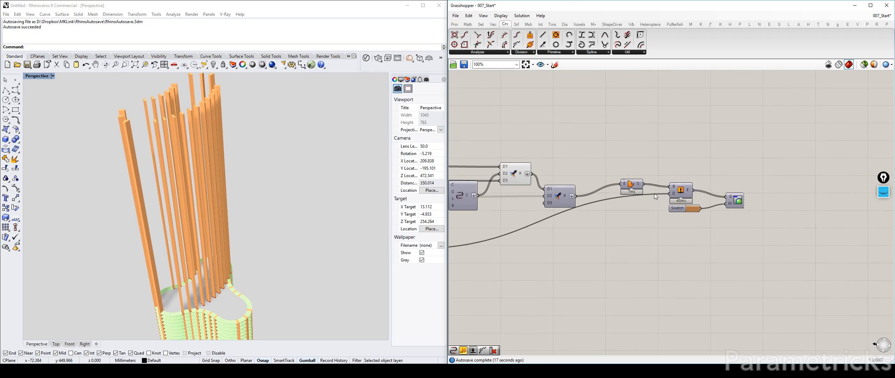
drag(631, 191, 612, 202)
drag(682, 191, 651, 203)
drag(760, 187, 705, 210)
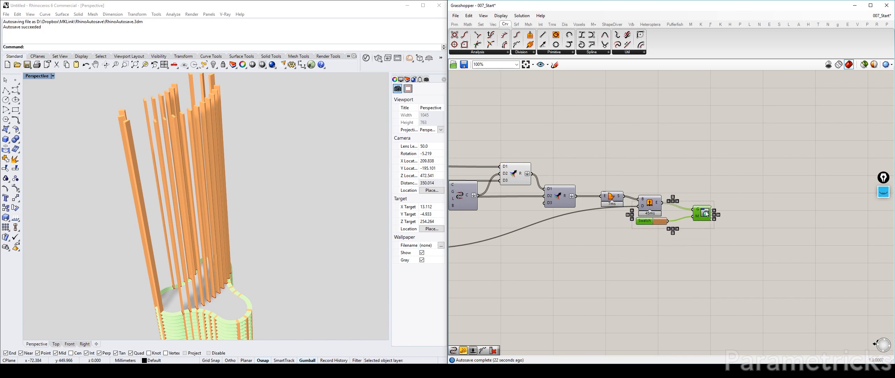
click(666, 150)
Step: Examine the BLOCK 1 group's middle Extrude and Custom Preview, tracing their source inputs and comparing them with the ungrouped block definition below
scroll(642, 161, down, 3)
scroll(642, 161, up, 3)
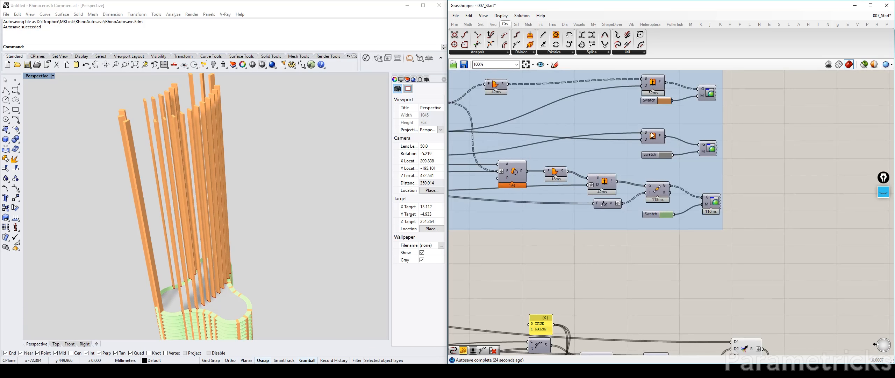
click(653, 137)
click(703, 149)
shift+click(653, 137)
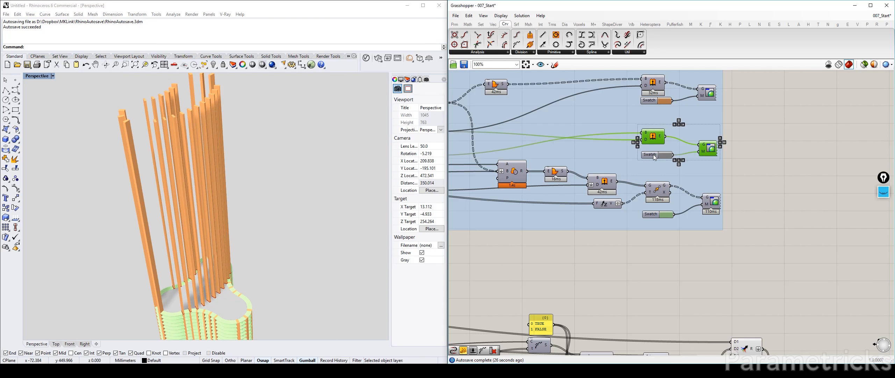
scroll(634, 139, down, 4)
right_drag(529, 166, 643, 164)
scroll(643, 163, up, 2)
click(664, 193)
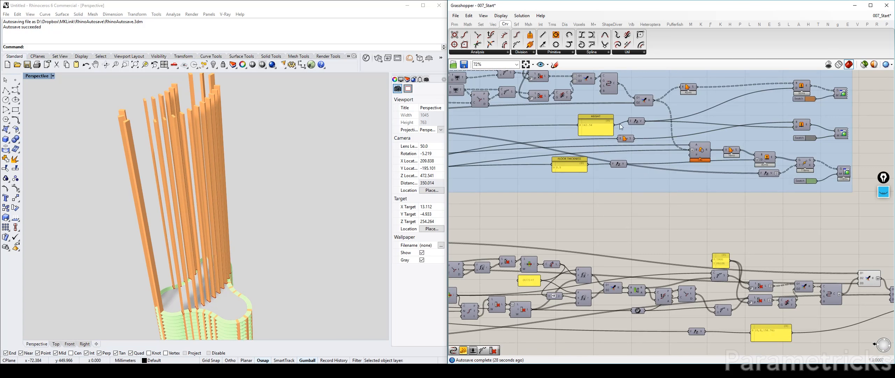
right_drag(644, 201, 750, 124)
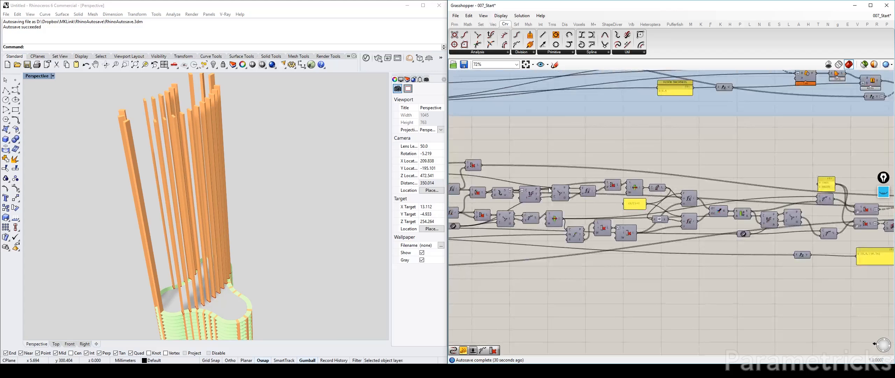
scroll(516, 203, up, 5)
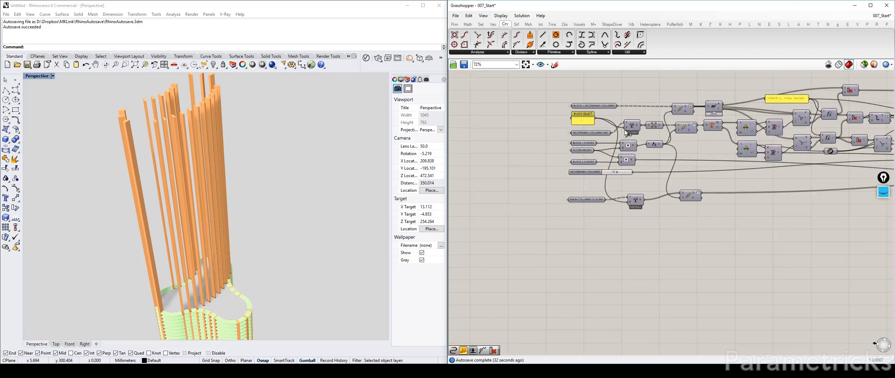
scroll(608, 133, down, 6)
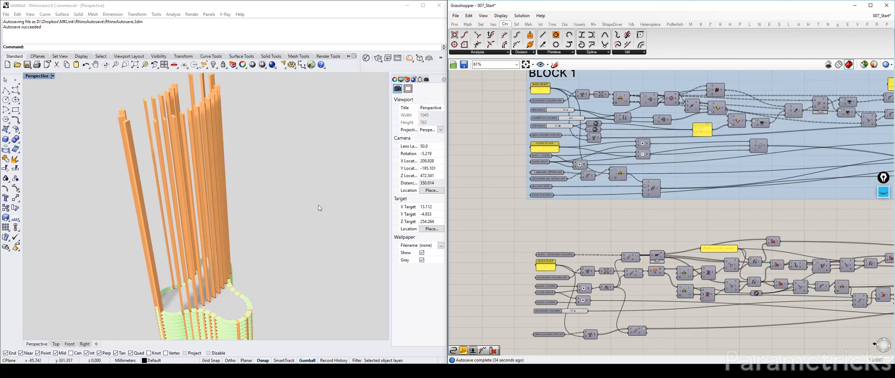
Step: View the BLOCK 1 group's MAIN COLUMNS OUTLINE and its Tree Branch result in Rhino's maximized Top view
scroll(554, 165, up, 3)
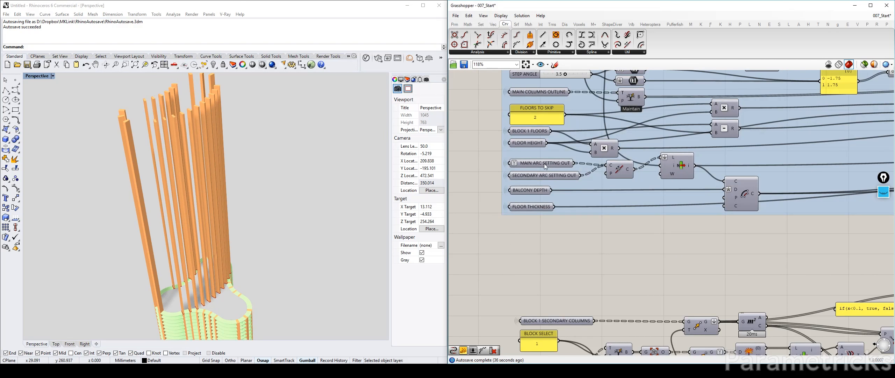
click(529, 190)
click(541, 93)
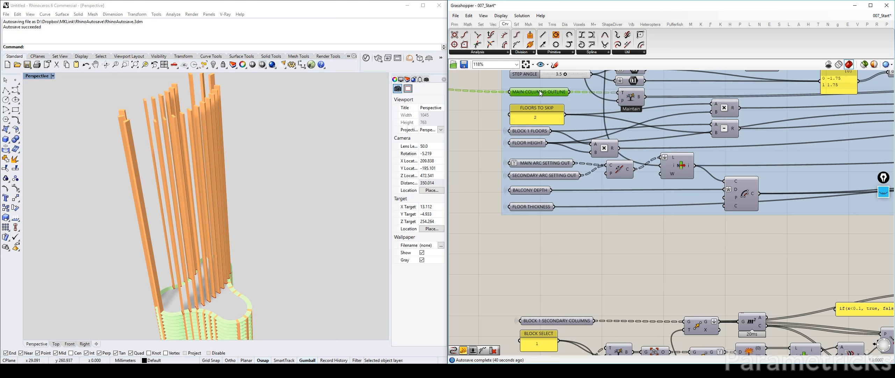
double_click(32, 76)
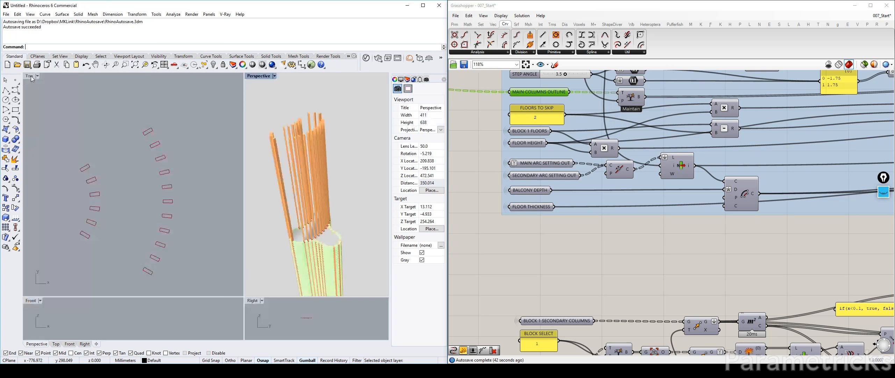
double_click(31, 77)
click(631, 105)
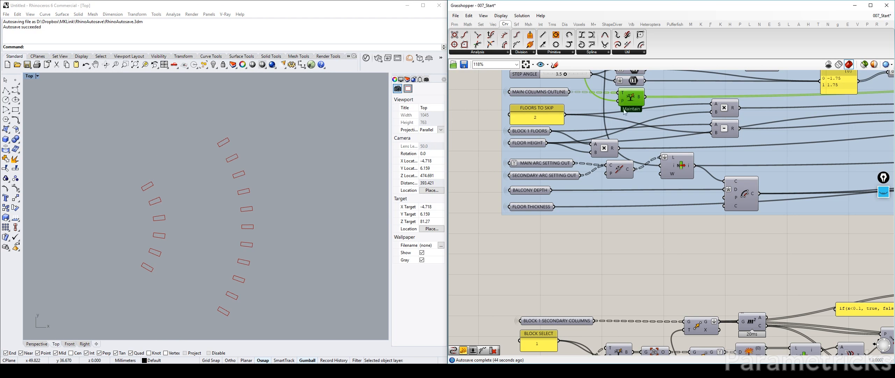
Step: Examine the BLOCK 1 group's MAIN ARC SETTING OUT, Join Curves and Offset Curve by previewing each one temporarily
click(539, 166)
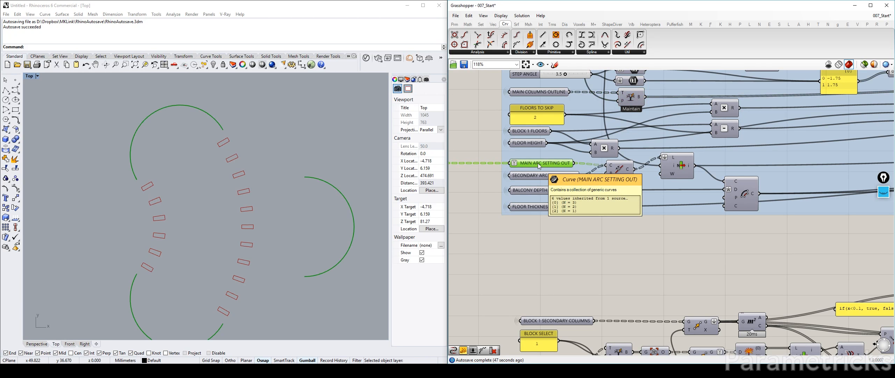
key(ctrl+q)
click(620, 170)
key(ctrl+q)
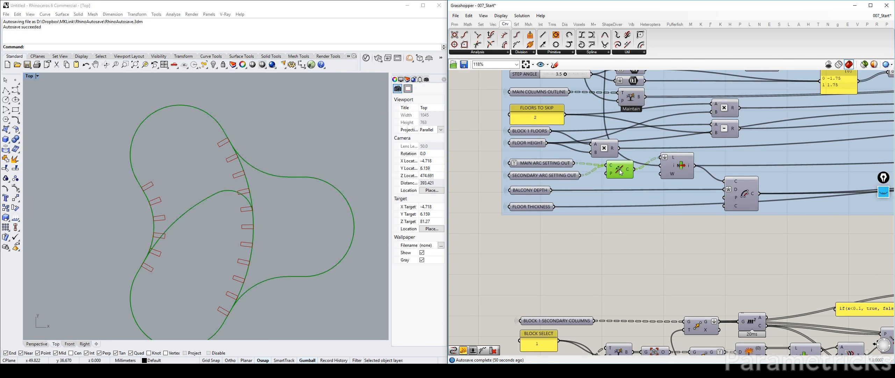
key(ctrl+q)
click(734, 193)
key(ctrl+q)
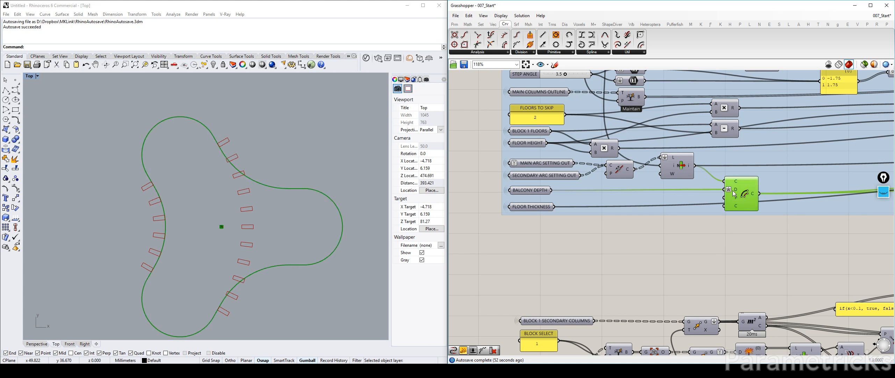
key(ctrl+q)
key(ctrl+q)
key(ctrl+q)
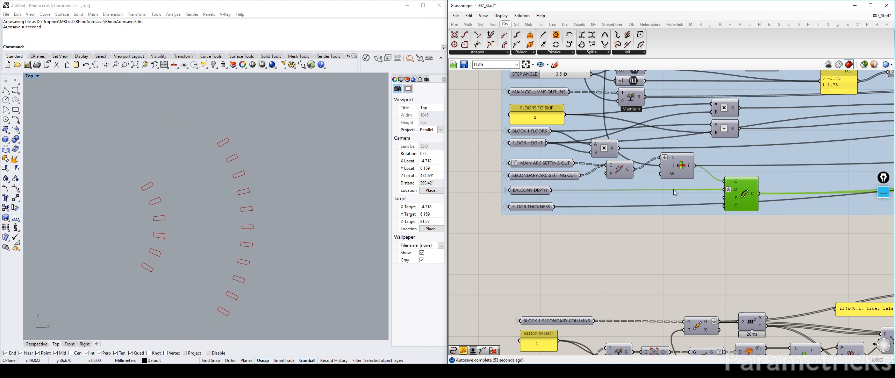
Step: Duplicate BALCONY DEPTH, both ARC SETTING OUT parameters, Join Curves, List Item and Offset Curve into the lower definition below MAIN COLUMNS OUTLINE
click(538, 192)
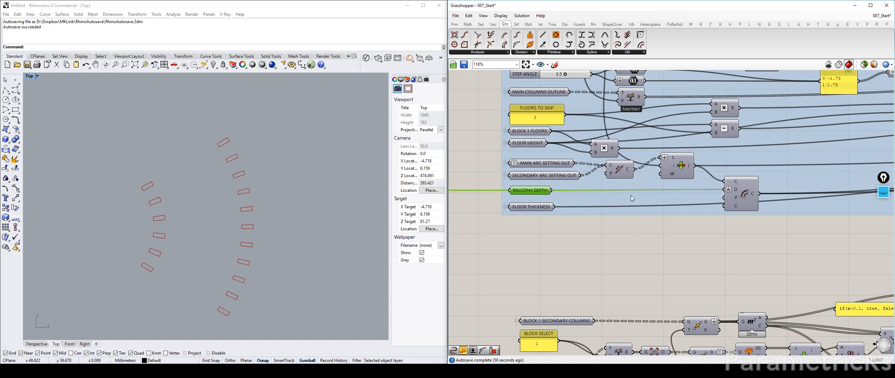
shift+click(738, 192)
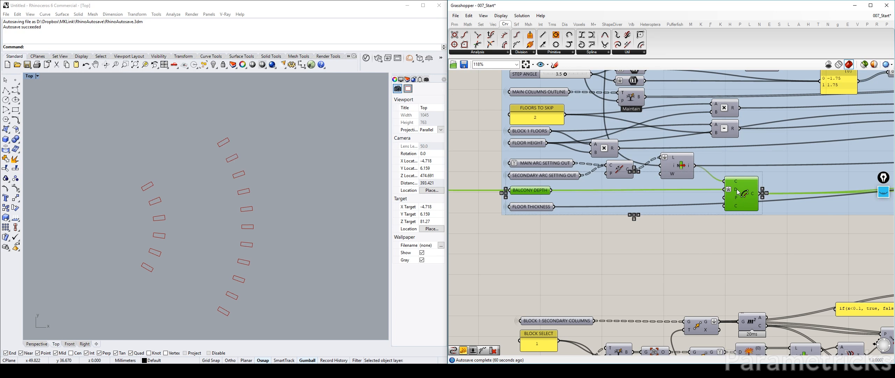
shift+click(672, 164)
shift+click(619, 173)
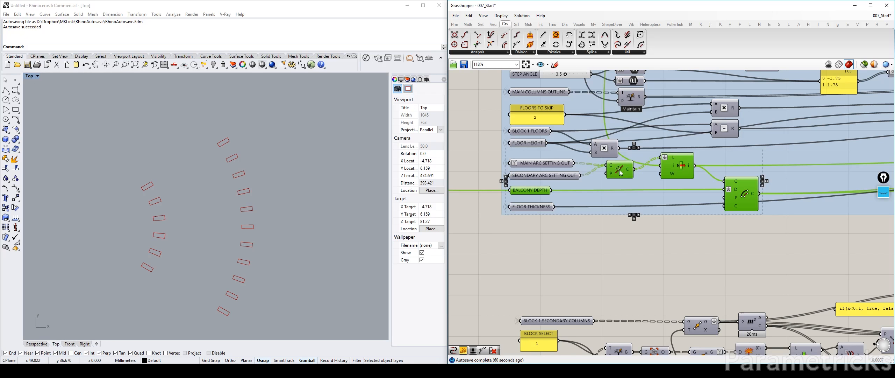
shift+click(544, 164)
shift+click(544, 176)
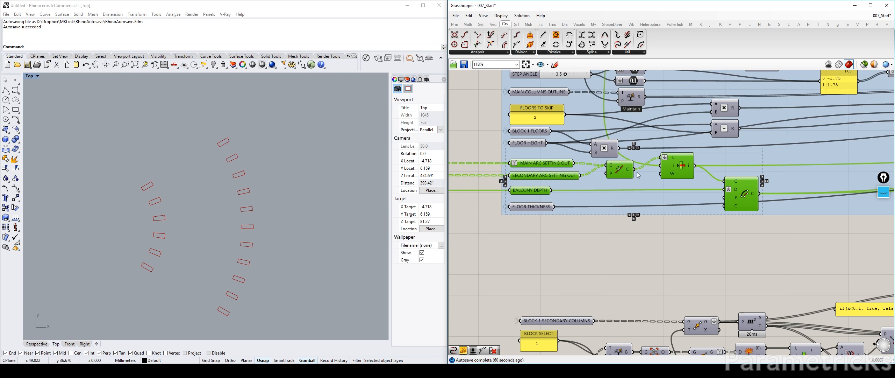
scroll(638, 175, down, 5)
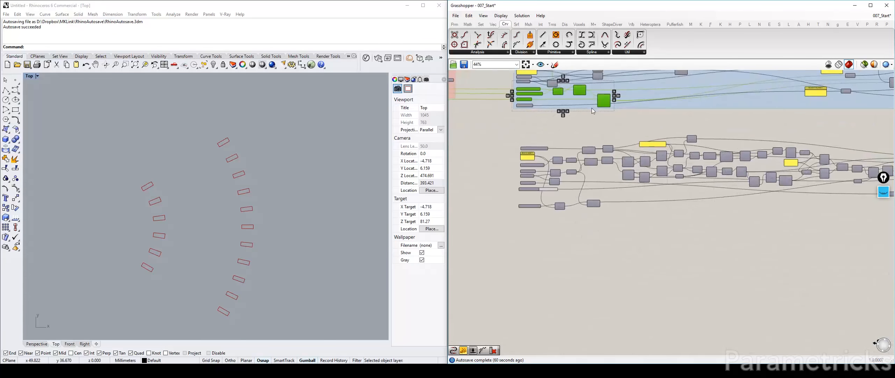
scroll(574, 215, up, 5)
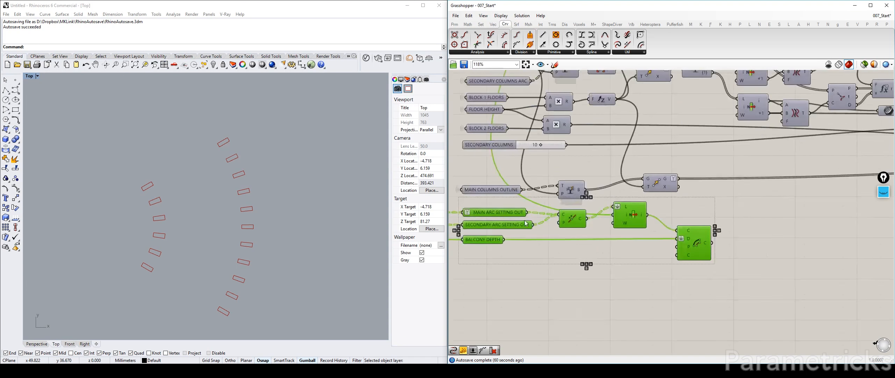
Step: Arrange the copied setting-out components and feed the lower BLOCK SELECT panel into the copied List Item's i input
drag(614, 215, 617, 216)
click(654, 153)
right_drag(665, 208, 663, 246)
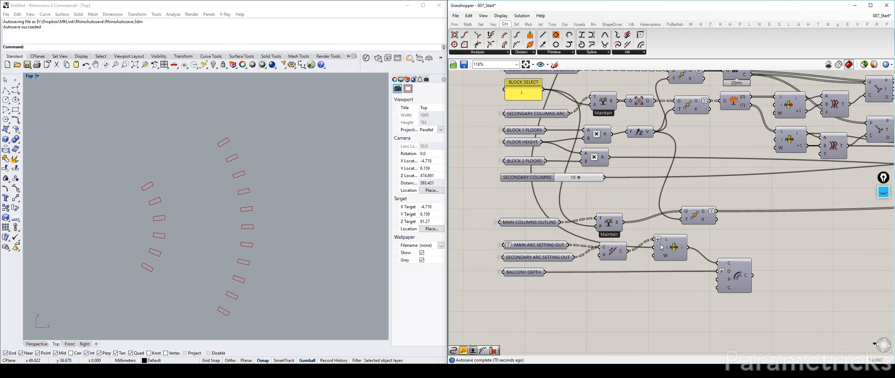
drag(669, 249, 666, 254)
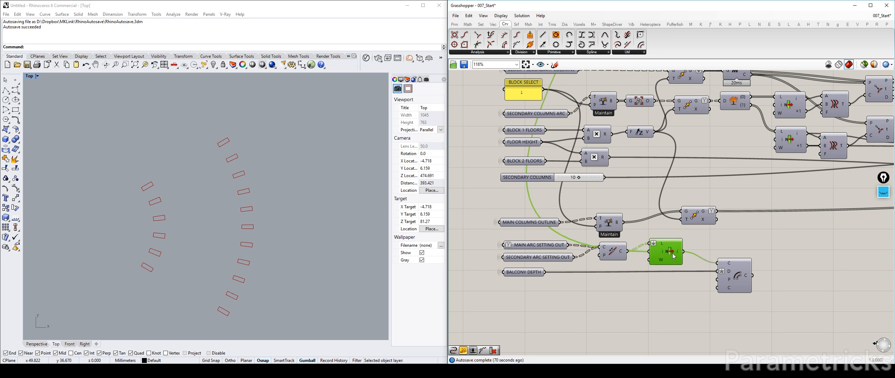
right_drag(614, 201, 609, 197)
drag(540, 87, 646, 253)
click(730, 273)
Step: Add a Boundary Surfaces component beyond the copied Offset Curve
scroll(645, 193, down, 4)
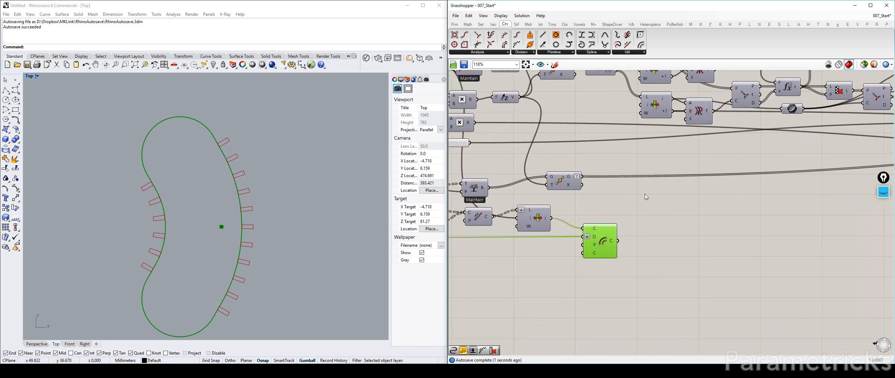
double_click(656, 231)
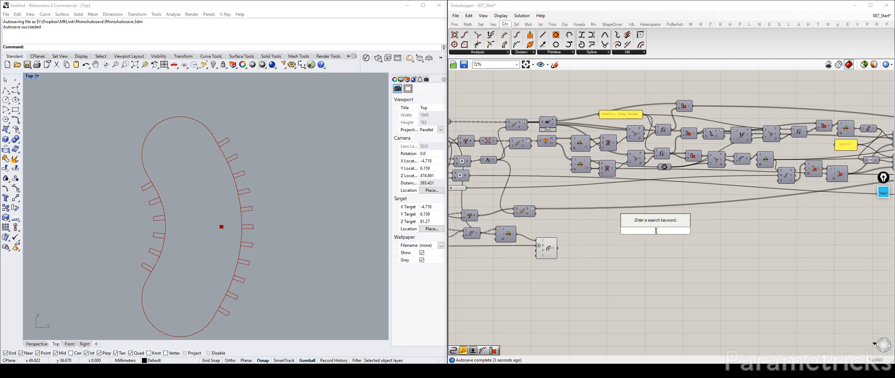
text(boundary)
click(646, 223)
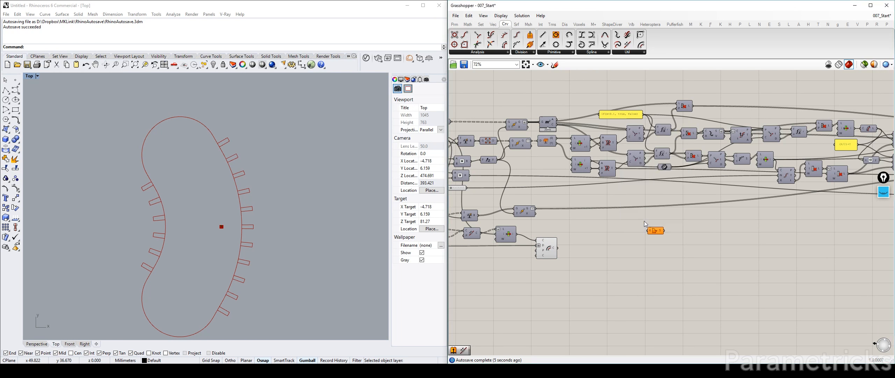
scroll(538, 220, up, 2)
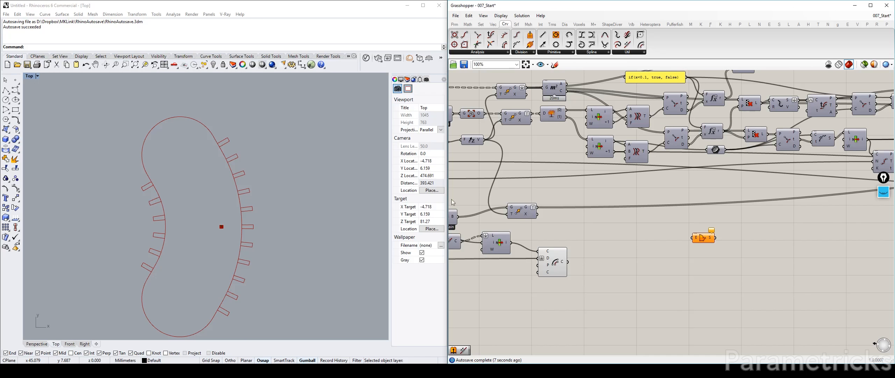
Step: Duplicate the column outline's Move, feed the offset curve into its G and the moved curve into Boundary Surfaces, and hide the Offset Curve preview
double_click(30, 76)
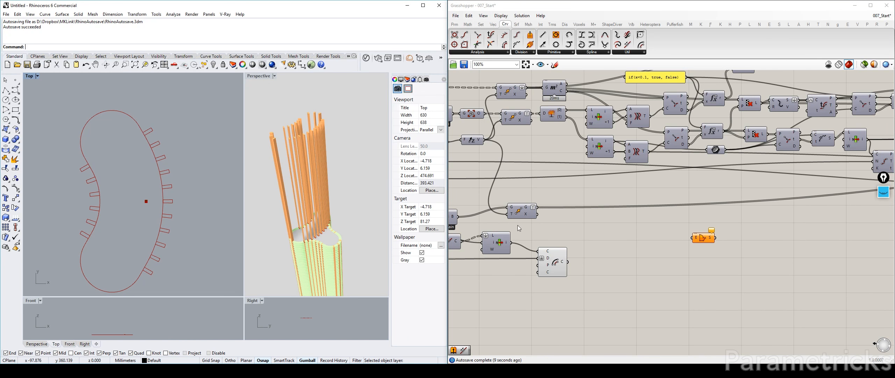
drag(551, 259, 534, 254)
drag(523, 207, 600, 243)
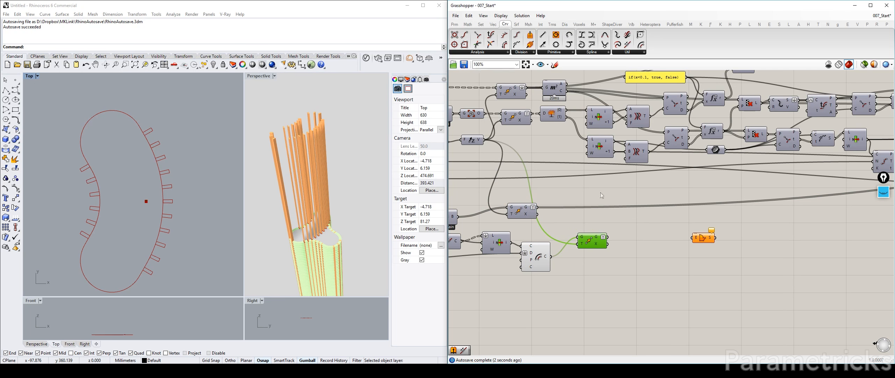
scroll(607, 238, up, 3)
drag(609, 237, 727, 238)
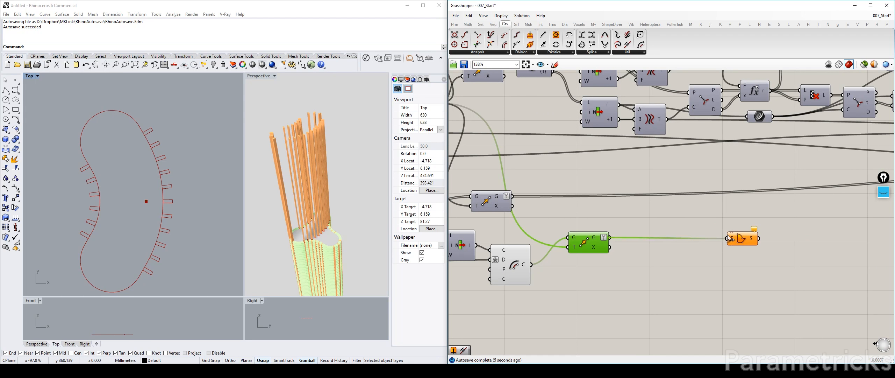
click(508, 256)
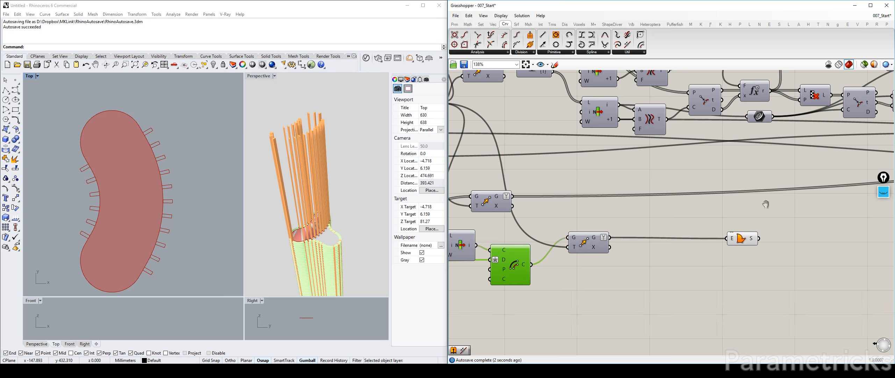
Step: Move Boundary Surfaces to the end of the definition, below the column Extrude chain
scroll(639, 189, down, 3)
click(735, 216)
right_drag(748, 216, 555, 210)
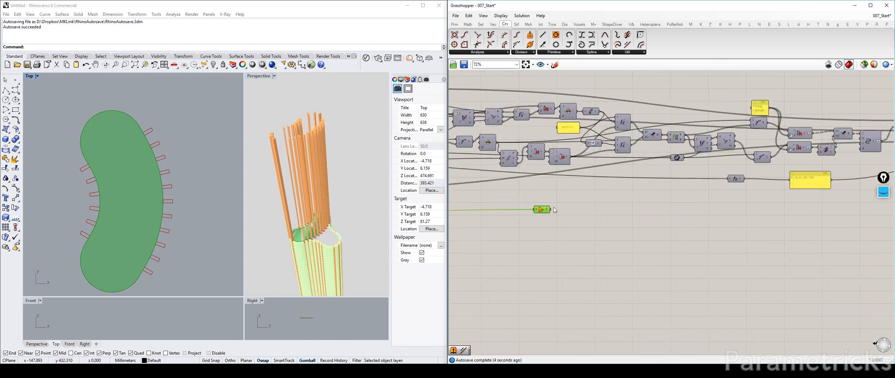
drag(542, 209, 805, 204)
right_drag(826, 202, 620, 223)
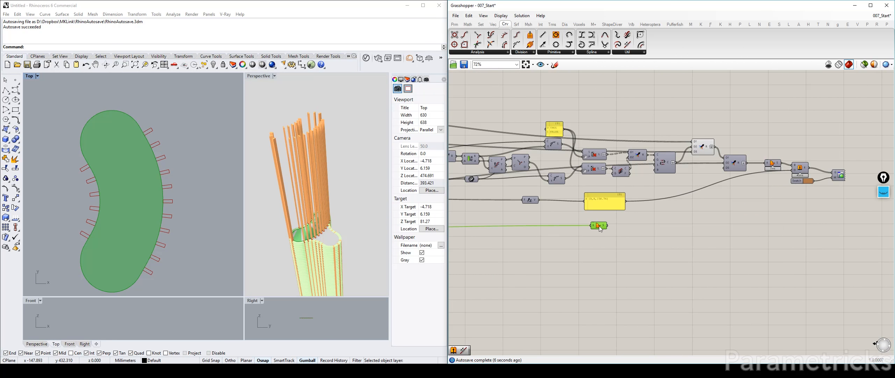
drag(599, 227, 684, 222)
right_drag(695, 220, 562, 216)
Step: Duplicate the BLOCK 1 group's middle Extrude, Custom Preview and grey swatch to beside the new Boundary Surfaces
scroll(563, 217, down, 5)
right_drag(567, 135, 600, 156)
scroll(580, 140, up, 6)
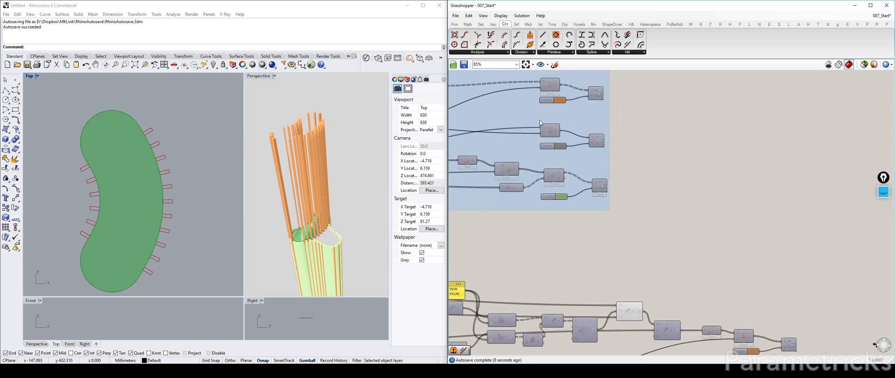
click(545, 131)
shift+click(596, 142)
click(666, 139)
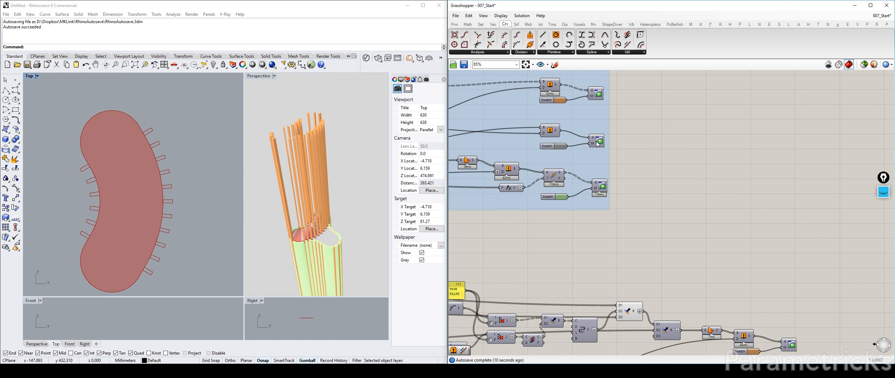
click(598, 140)
shift+click(545, 130)
shift+click(546, 147)
scroll(728, 100, down, 4)
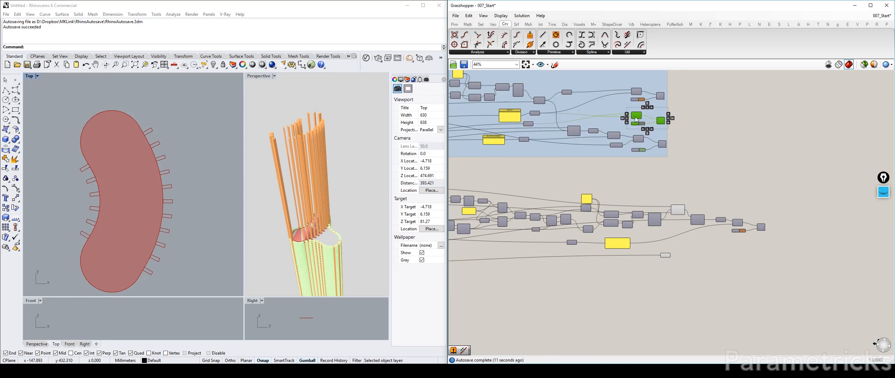
alt+drag(718, 242, 734, 250)
scroll(727, 247, up, 7)
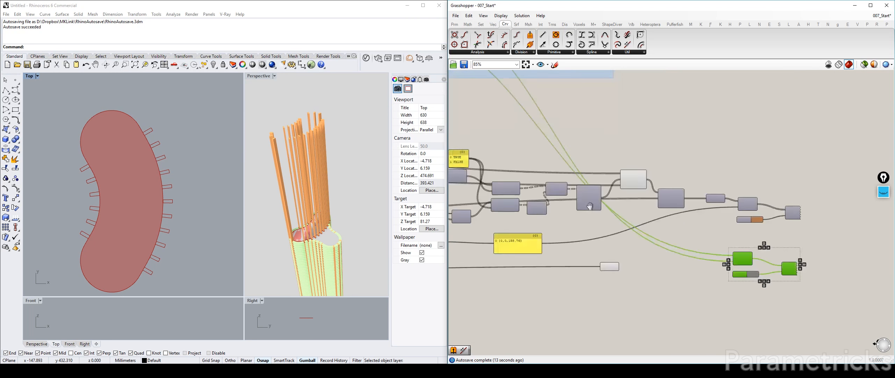
Step: Connect the columns' extrusion vector panel to the copied Extrude's D input and Boundary Surfaces to its B input
right_drag(721, 248, 619, 213)
right_drag(524, 232, 602, 213)
scroll(584, 219, down, 4)
click(557, 221)
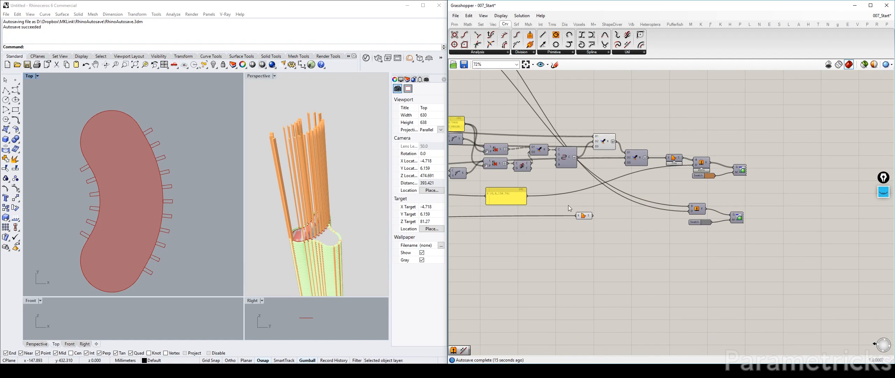
scroll(529, 199, up, 2)
drag(527, 196, 751, 216)
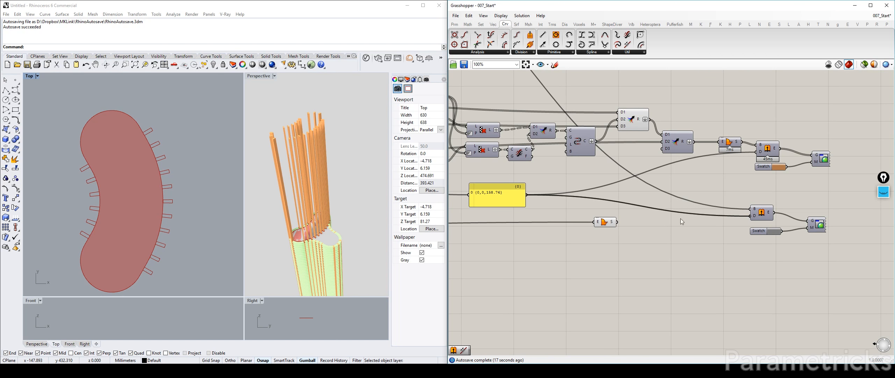
drag(617, 222, 762, 212)
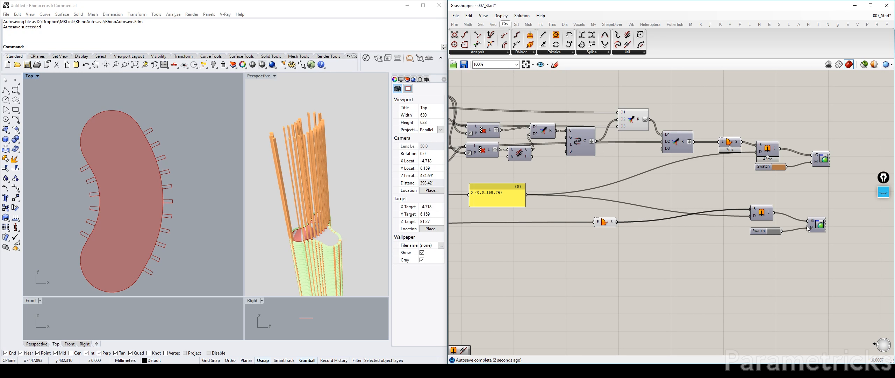
Step: Hide the Boundary Surfaces preview and inspect the extruded core among the columns in the Perspective view
click(603, 222)
key(ctrl+q)
right_drag(355, 155, 335, 163)
scroll(297, 148, up, 4)
scroll(336, 163, down, 2)
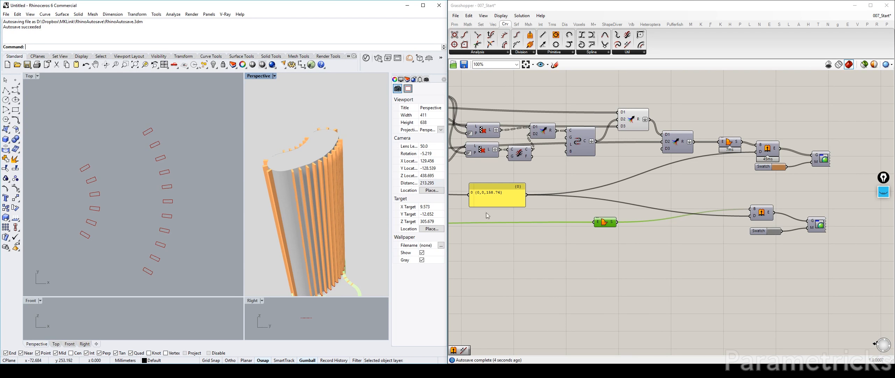
Step: Trace the BLOCK 1 floor slab chain from the region Boolean component to its Move, Custom Preview and green swatch
scroll(490, 213, down, 4)
right_drag(510, 216, 611, 190)
right_drag(471, 153, 752, 214)
right_drag(495, 158, 654, 210)
scroll(597, 172, up, 3)
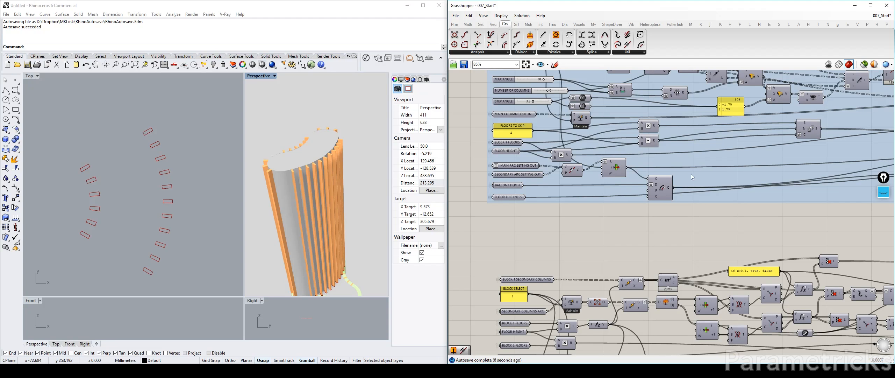
right_drag(862, 161, 614, 169)
right_drag(755, 171, 606, 170)
scroll(699, 158, up, 2)
right_drag(812, 163, 643, 170)
click(738, 160)
right_drag(759, 174, 643, 173)
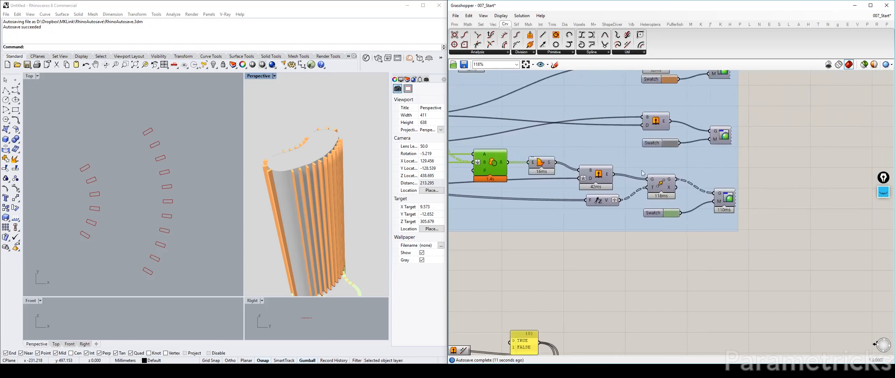
click(722, 199)
shift+click(653, 186)
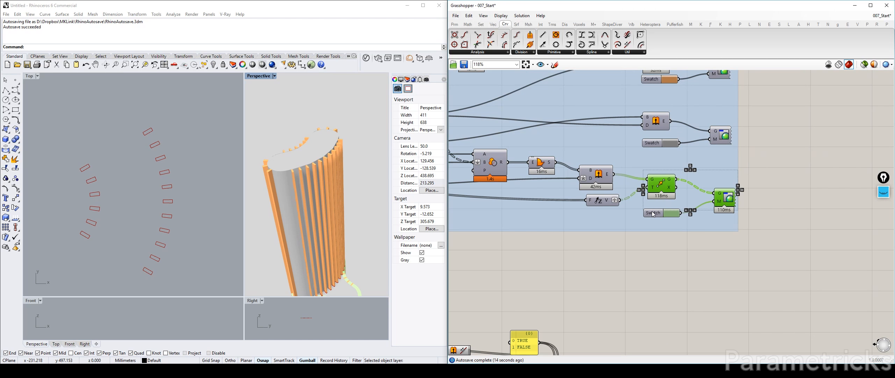
shift+click(651, 213)
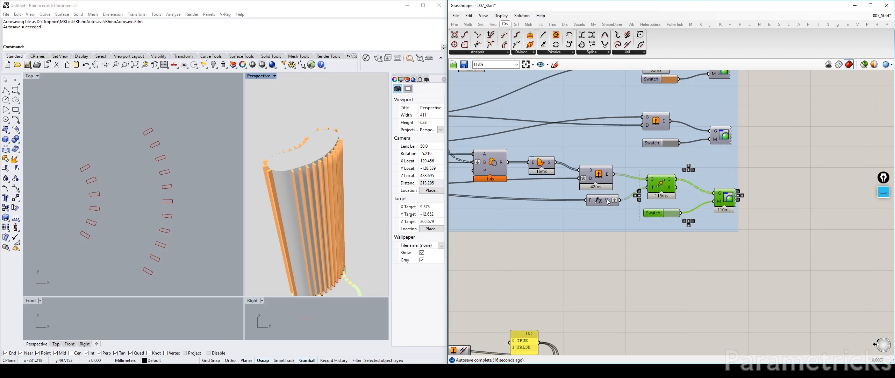
right_drag(609, 202, 713, 205)
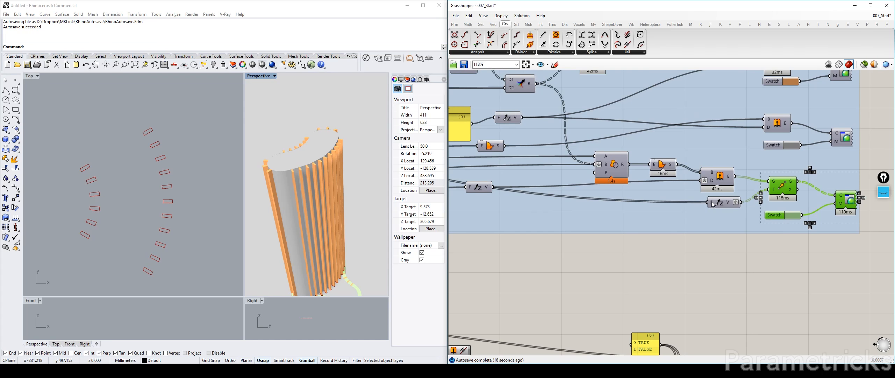
Step: Trace the slab's vertical offsets back through the Series and its Multiplication to the FLOORS TO SKIP panel in BLOCK 1
right_drag(707, 180, 881, 162)
right_drag(455, 154, 776, 159)
right_drag(556, 164, 638, 200)
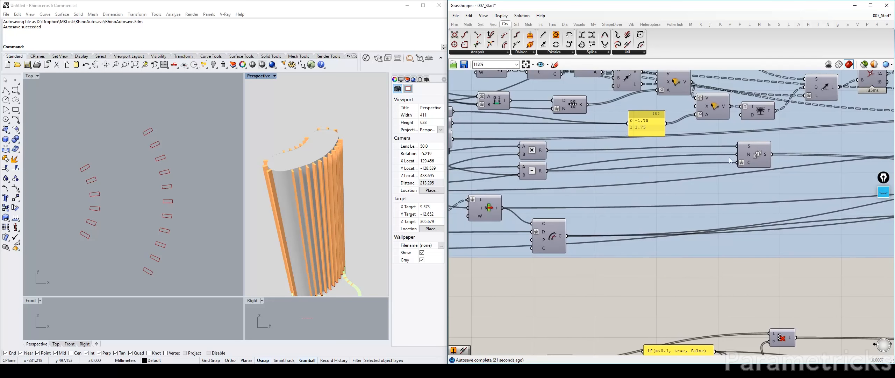
click(759, 152)
right_drag(530, 156, 656, 155)
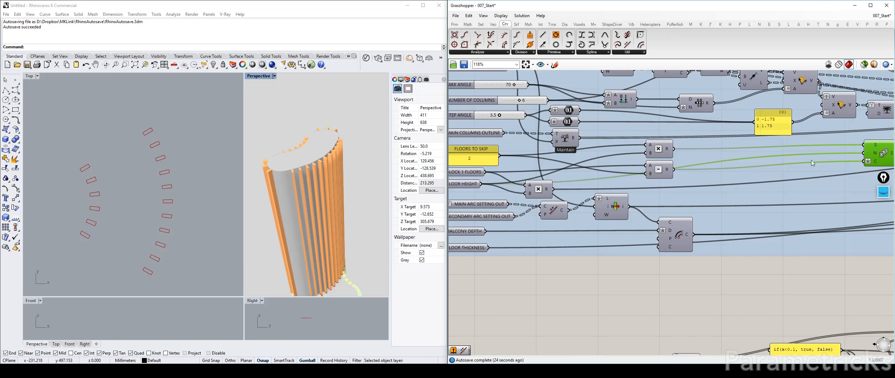
right_drag(549, 160, 496, 166)
drag(794, 158, 663, 157)
right_drag(558, 154, 645, 169)
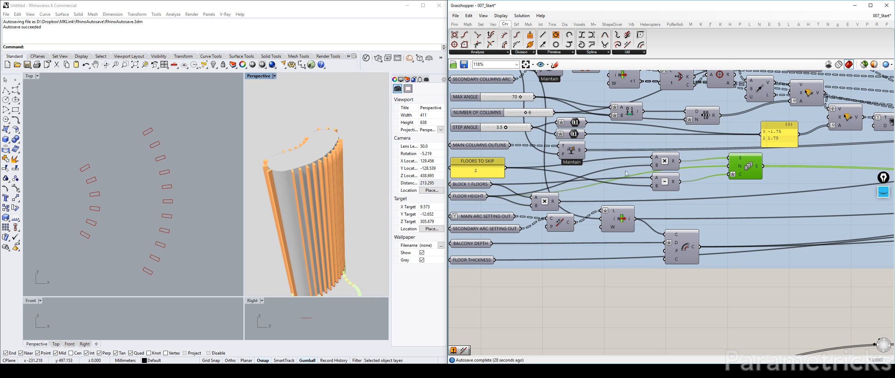
click(664, 161)
scroll(580, 162, up, 3)
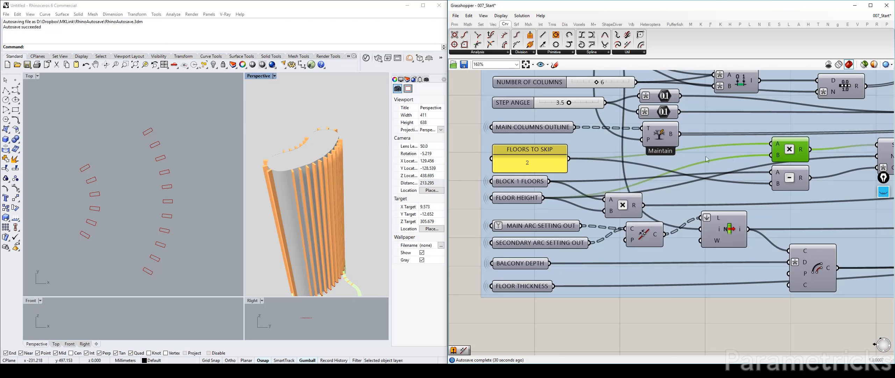
scroll(707, 159, down, 3)
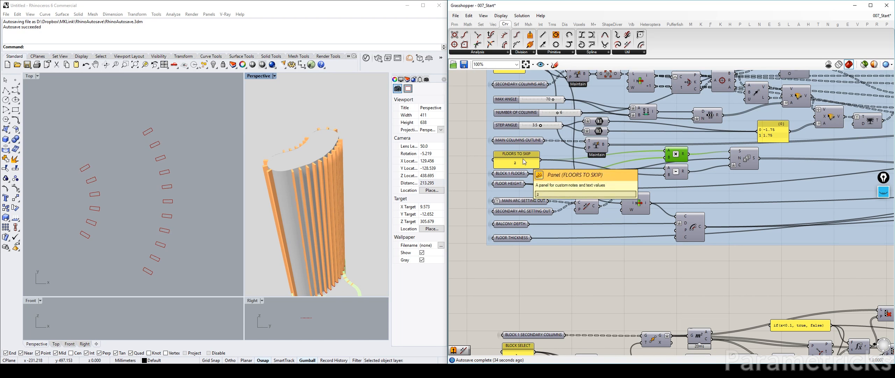
scroll(524, 165, up, 2)
Step: Select the BLOCK 1 floor inputs FLOORS TO SKIP, BLOCK 1 FLOORS and FLOOR HEIGHT with their Multiplication, Subtraction and Series components
click(526, 164)
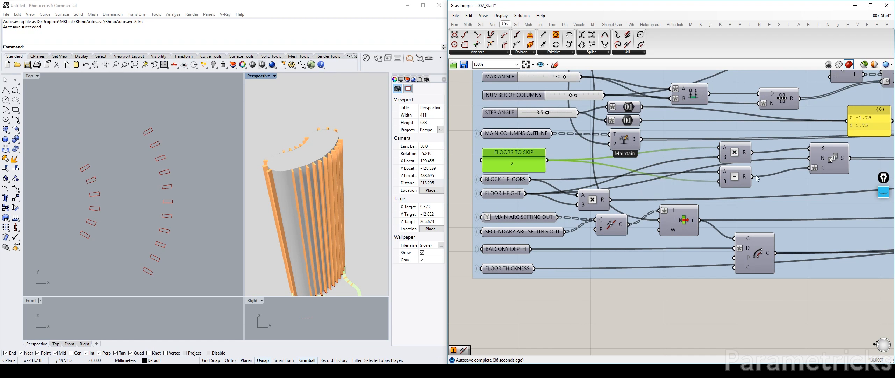
shift+click(736, 177)
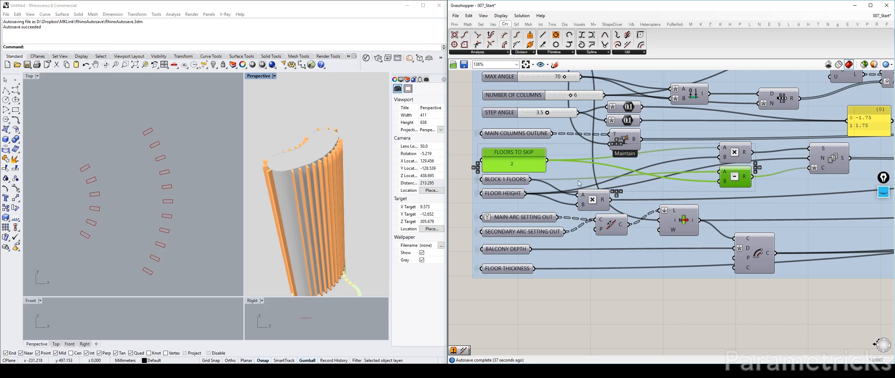
shift+click(505, 182)
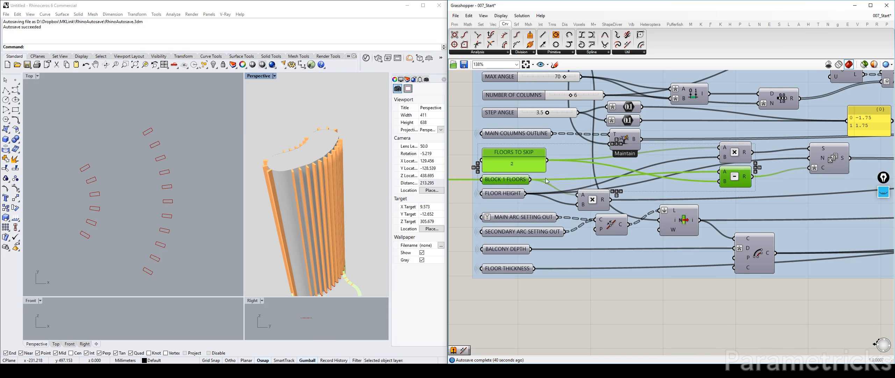
shift+click(733, 154)
shift+click(509, 194)
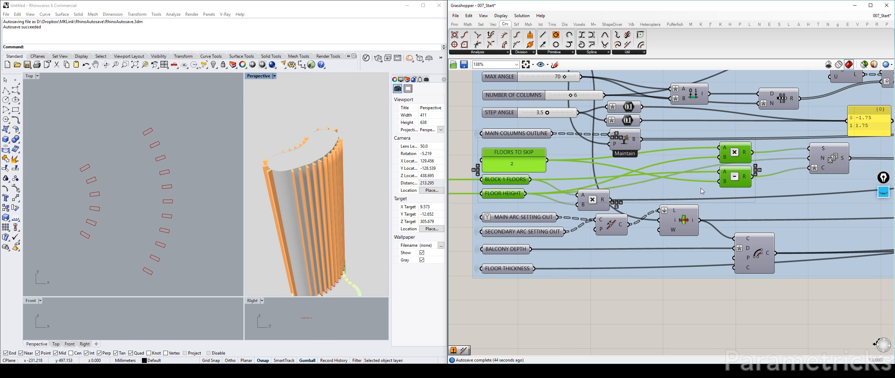
scroll(702, 191, down, 2)
shift+click(707, 173)
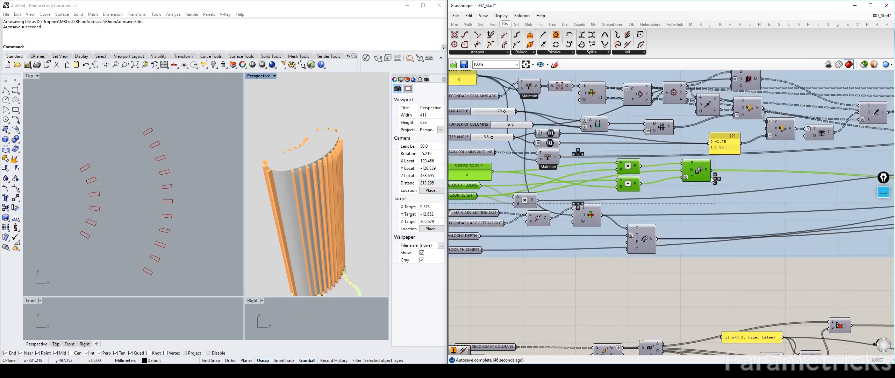
drag(702, 177, 697, 172)
Step: Add the slab chain from the region Boolean to the green Custom Preview to the selection and duplicate everything below the new block's definition
scroll(704, 168, down, 1)
right_drag(872, 165, 457, 174)
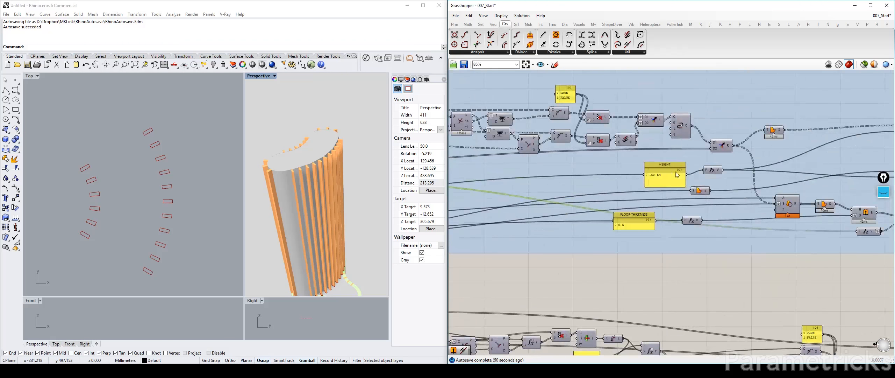
scroll(713, 214, up, 2)
right_drag(850, 236, 588, 218)
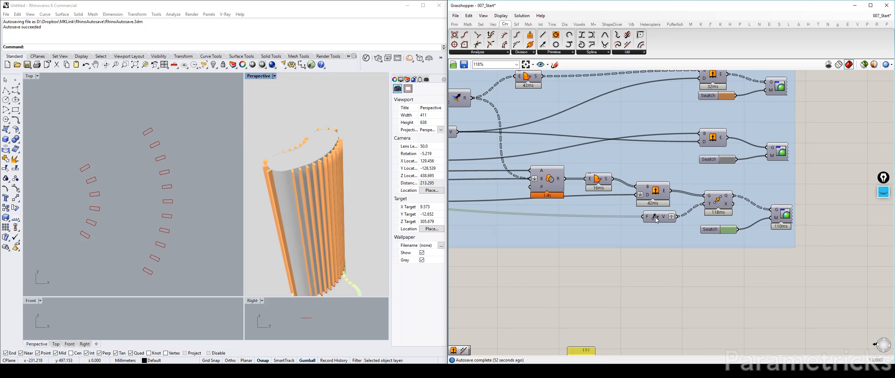
click(657, 219)
shift+click(724, 204)
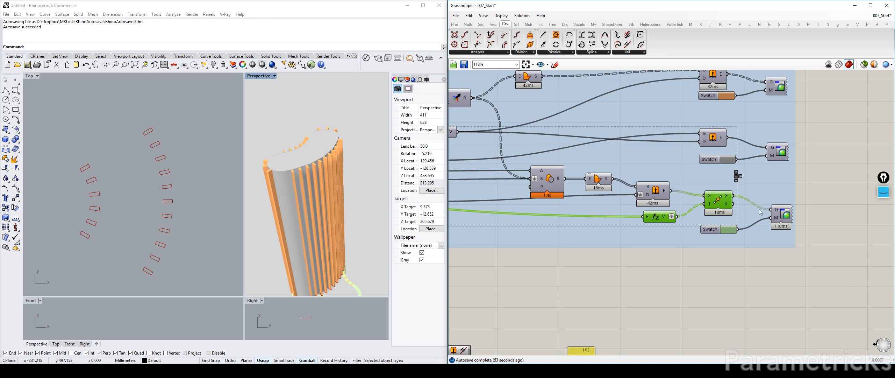
shift+click(782, 214)
shift+click(717, 231)
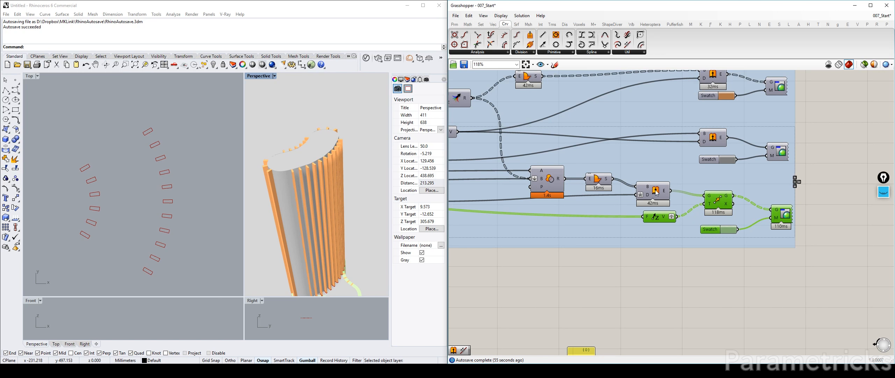
right_drag(528, 183, 696, 191)
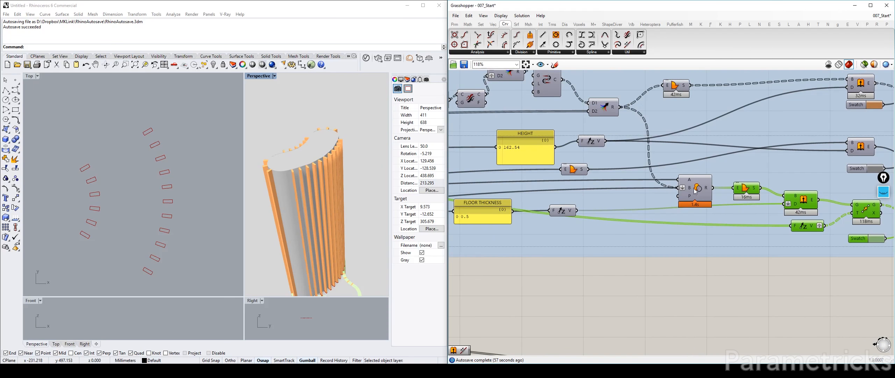
scroll(640, 92, down, 5)
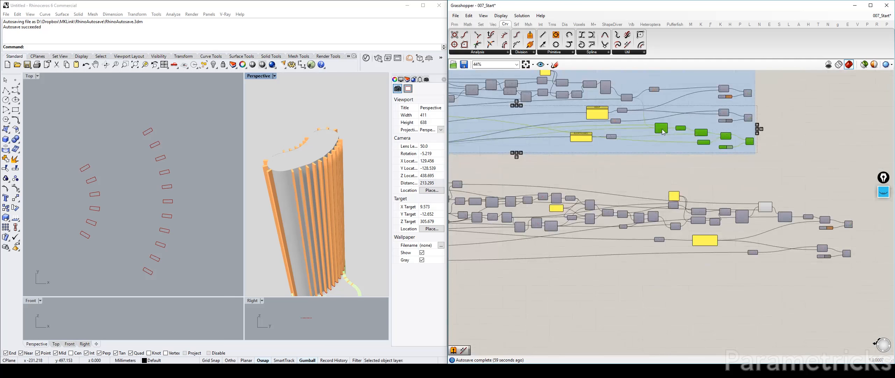
drag(708, 275, 655, 287)
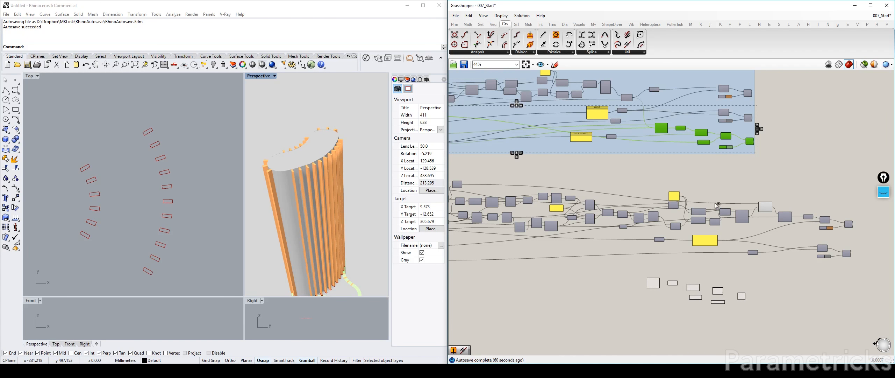
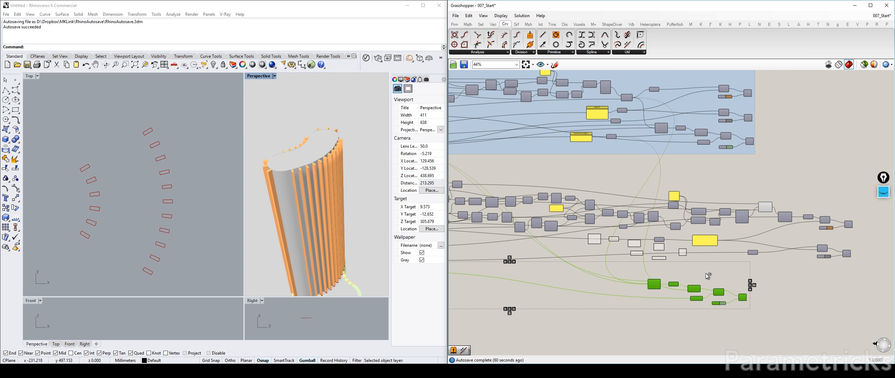
Step: Arrange the copied floor inputs and Series below BALCONY DEPTH, with the FLOORS TO SKIP panel spaced above BLOCK 1 FLOORS
right_drag(458, 245, 640, 166)
right_drag(554, 213, 626, 213)
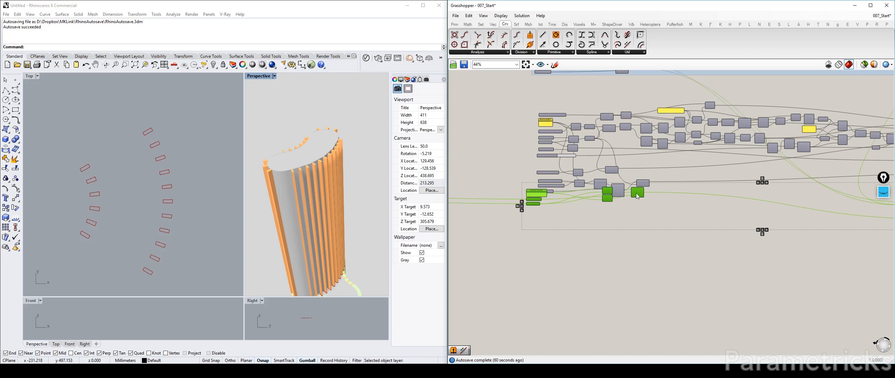
scroll(555, 201, up, 4)
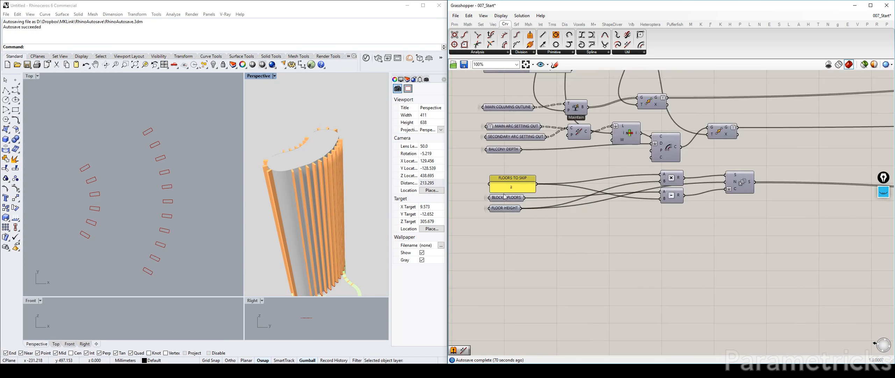
drag(505, 190, 503, 181)
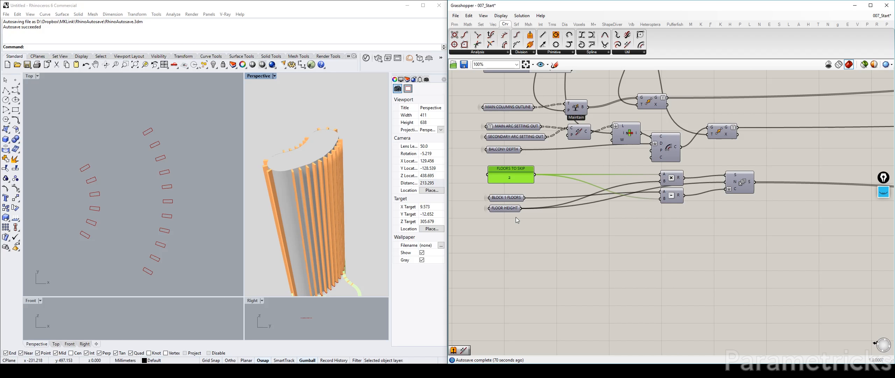
Step: Maximize the Perspective viewport and set the copied FLOORS TO SKIP panel to 1
double_click(259, 76)
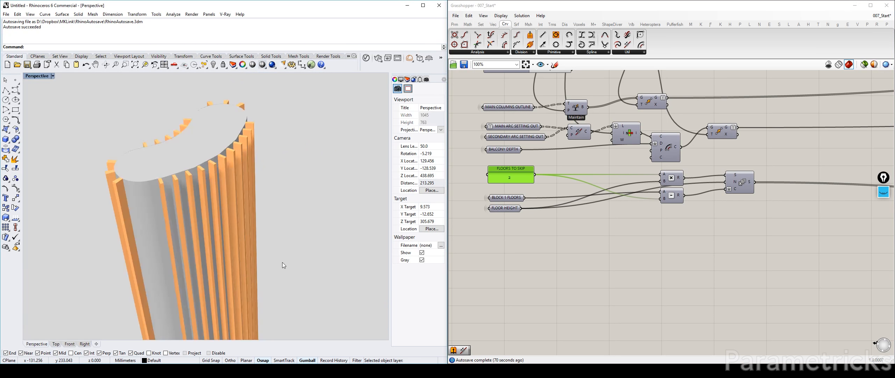
double_click(510, 178)
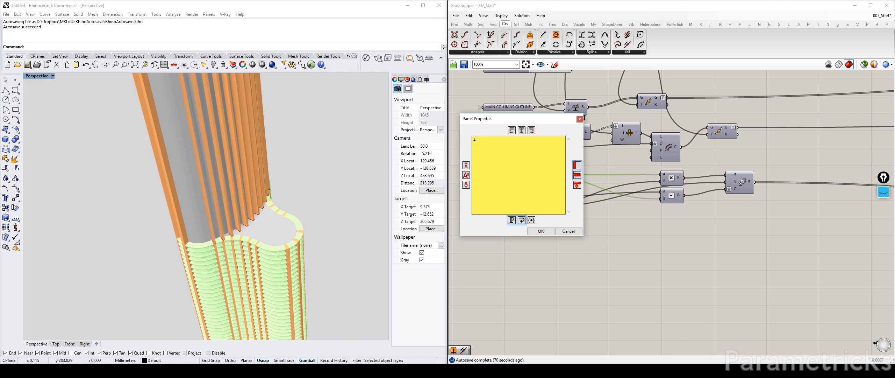
click(541, 232)
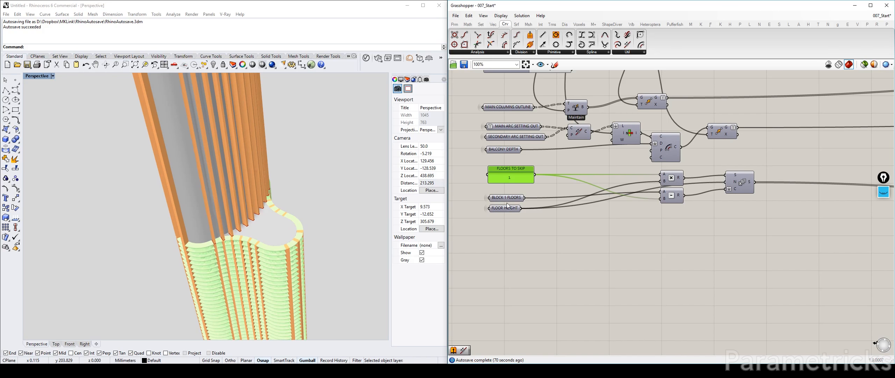
Step: Examine the copied region Boolean component and the wires feeding its A and B inputs
scroll(514, 200, up, 1)
scroll(556, 224, down, 1)
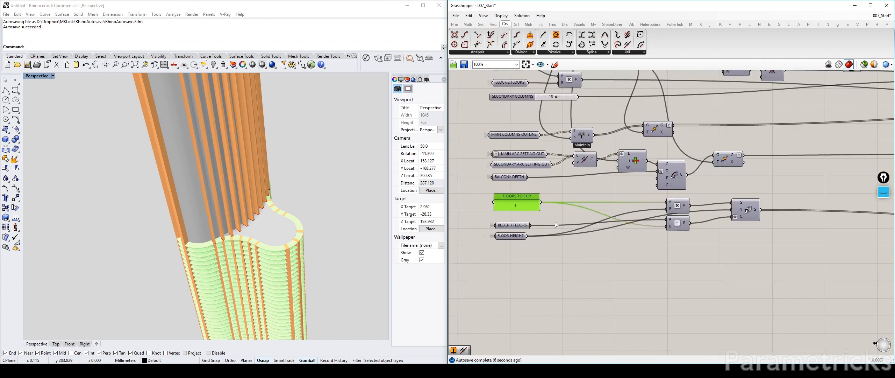
scroll(560, 222, down, 3)
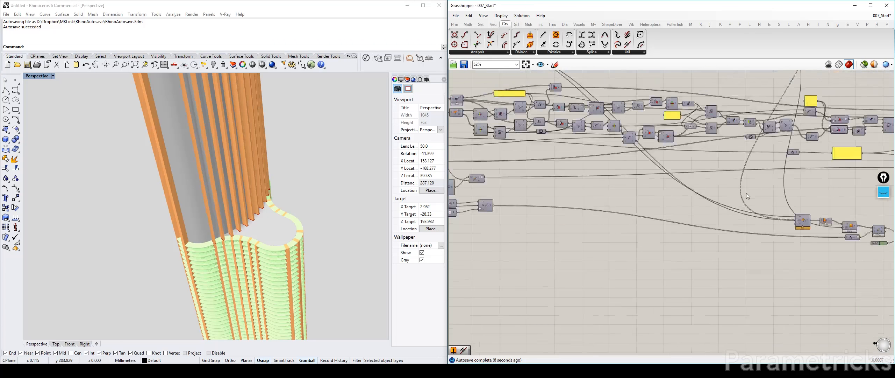
scroll(746, 193, up, 5)
click(577, 212)
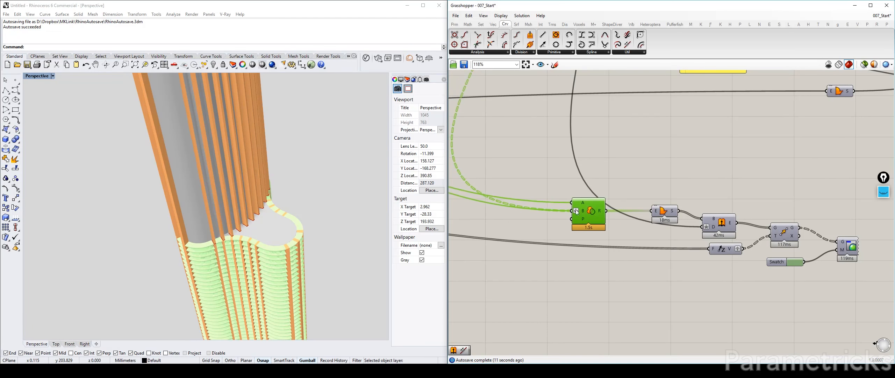
scroll(576, 212, up, 3)
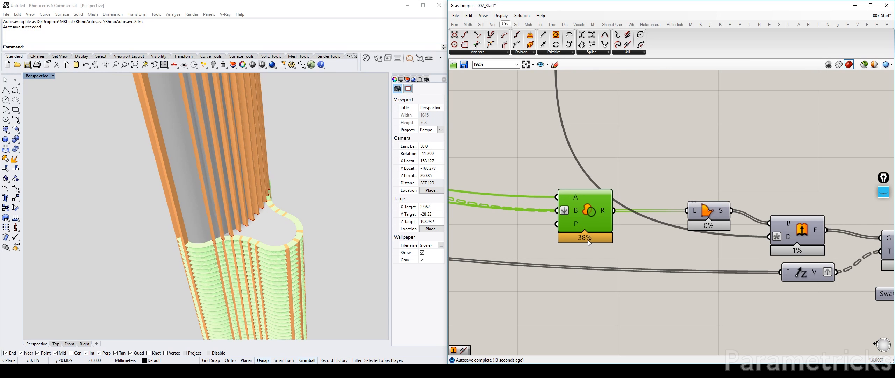
scroll(588, 239, down, 6)
scroll(710, 233, up, 3)
right_drag(708, 229, 610, 180)
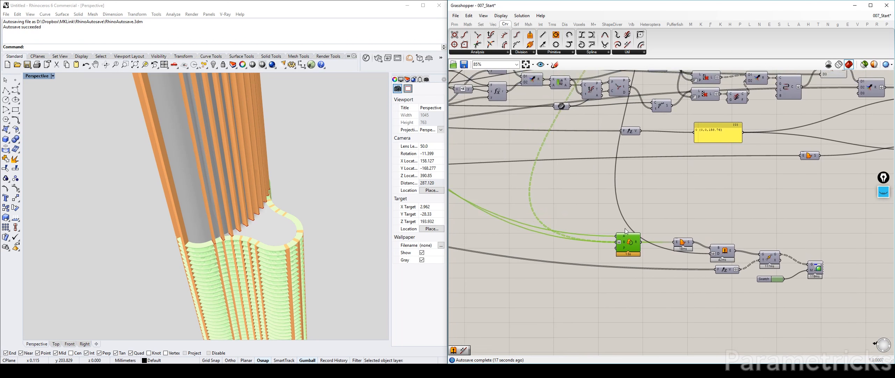
scroll(624, 214, up, 1)
scroll(621, 232, down, 3)
right_drag(621, 232, 646, 233)
scroll(647, 240, up, 2)
scroll(648, 243, up, 1)
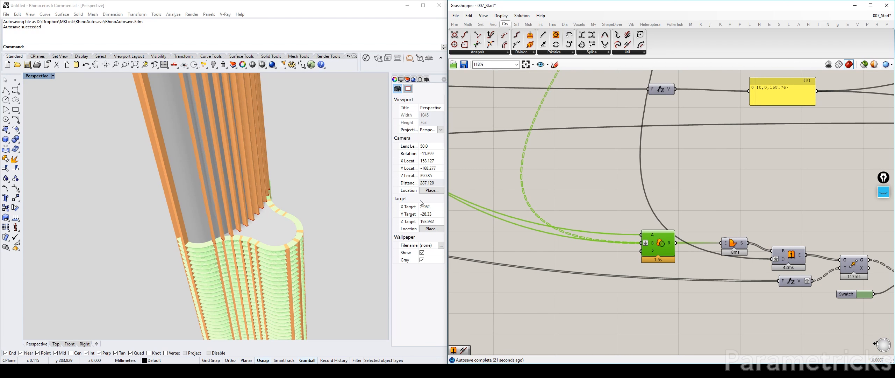
Step: Restore the four-viewport layout and view the copied slab outlines in the Top viewport
click(40, 76)
double_click(31, 76)
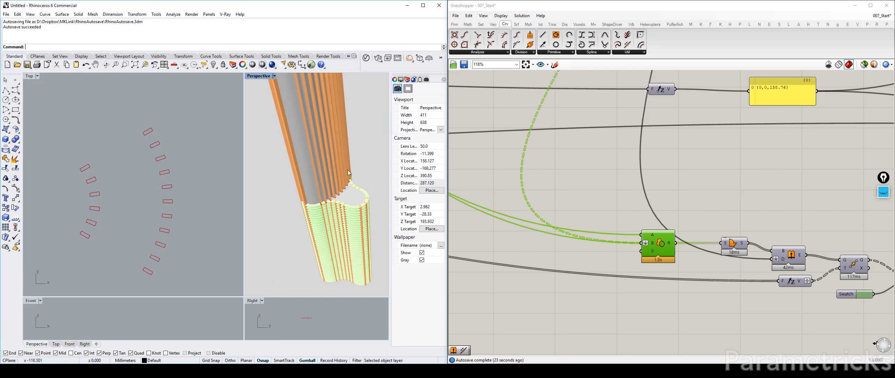
scroll(600, 184, down, 3)
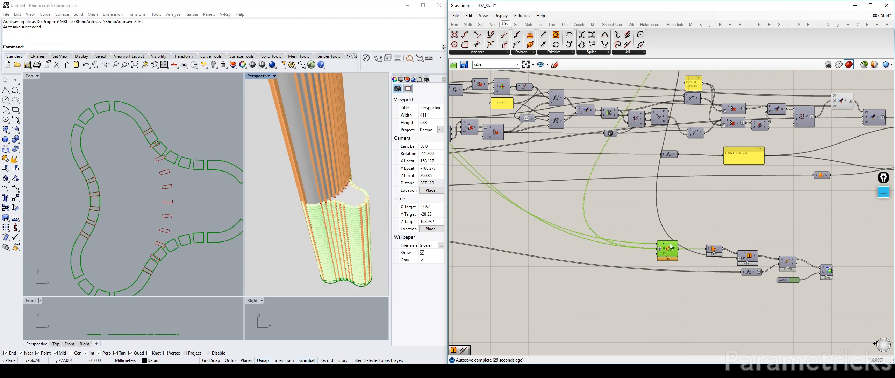
click(131, 171)
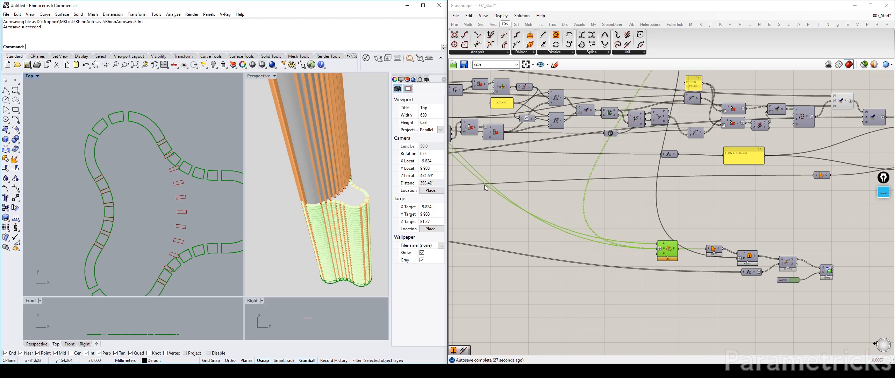
Step: Connect the output of the List Item after the joined setting-out arcs to input A of the copied region Boolean
right_drag(565, 193, 582, 205)
scroll(527, 158, up, 3)
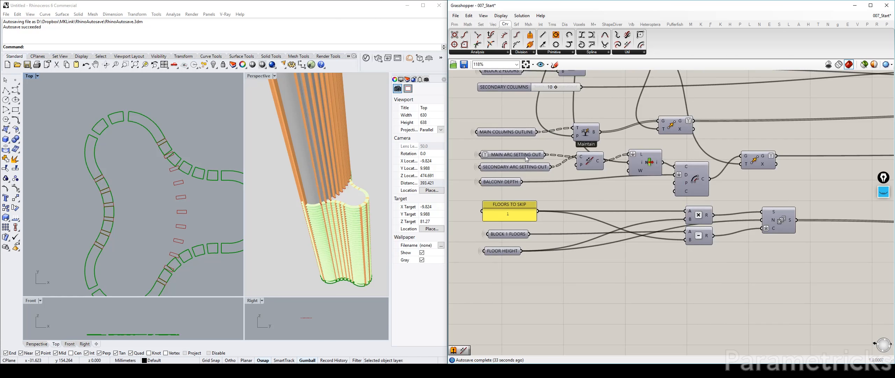
click(650, 165)
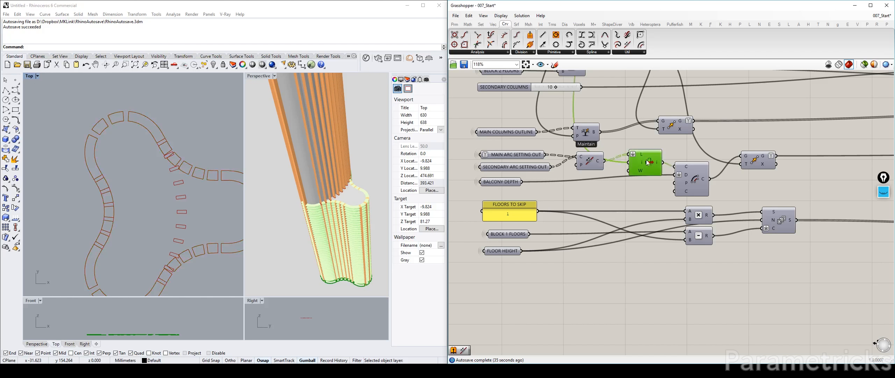
scroll(625, 170, down, 1)
scroll(625, 170, down, 1)
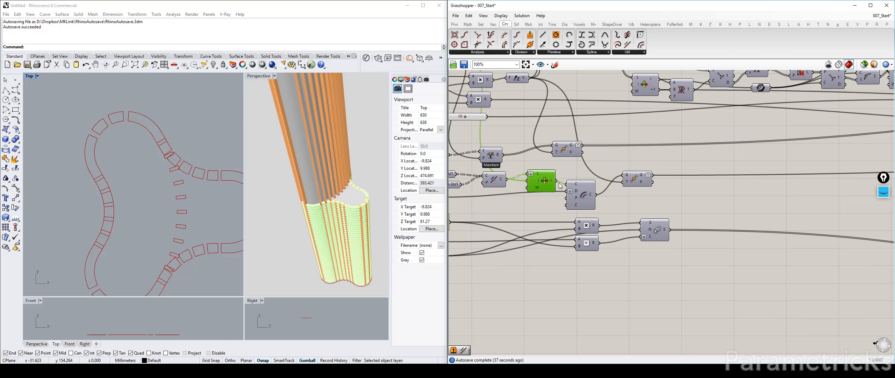
scroll(625, 169, down, 3)
drag(894, 191, 705, 203)
scroll(720, 218, up, 3)
scroll(720, 220, up, 1)
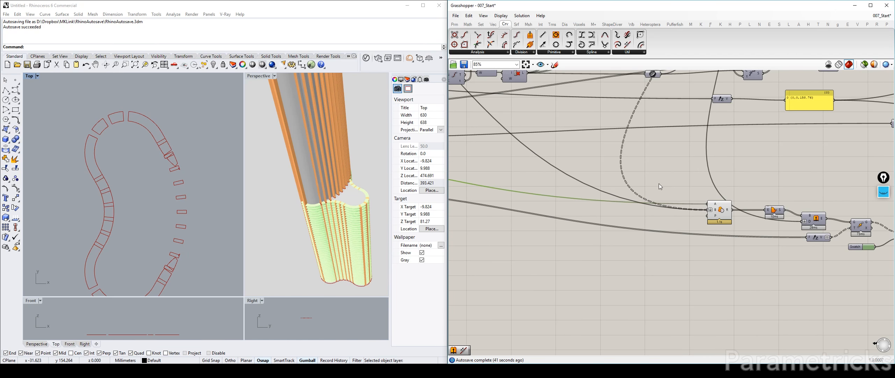
Step: Replace the wire in input B of the copied region Boolean with the result of the final Merge holding the column outlines
right_drag(696, 175, 609, 173)
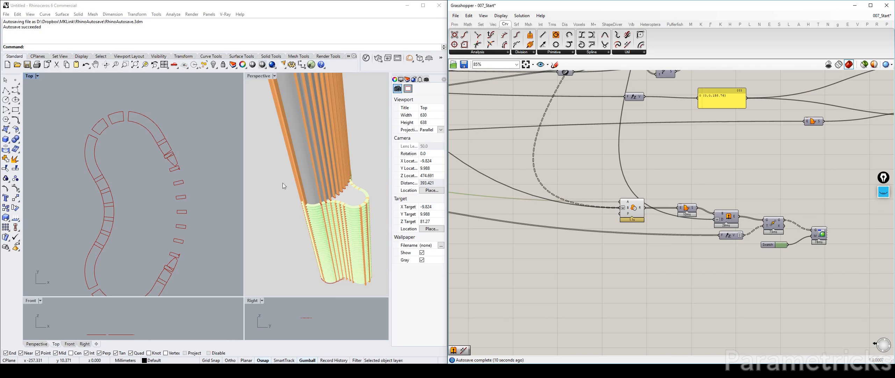
right_drag(620, 197, 646, 194)
scroll(657, 150, down, 2)
right_drag(749, 83, 693, 137)
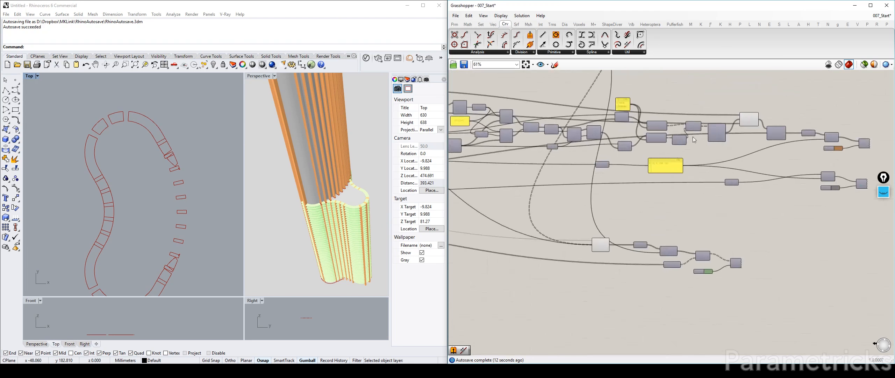
scroll(778, 129, up, 1)
right_drag(778, 129, 726, 126)
click(724, 131)
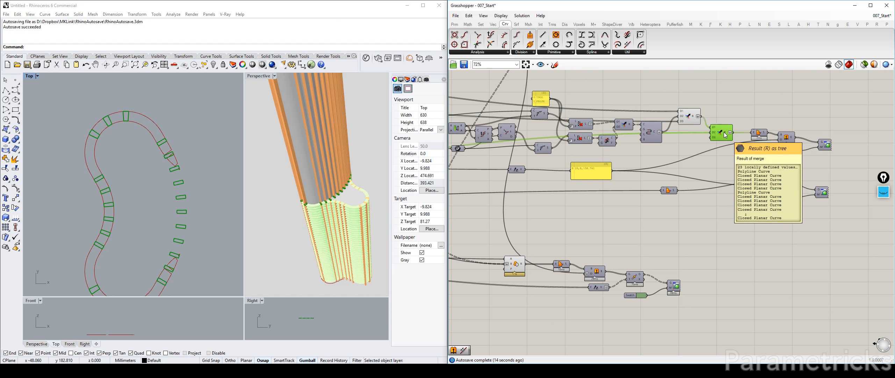
drag(732, 132, 504, 265)
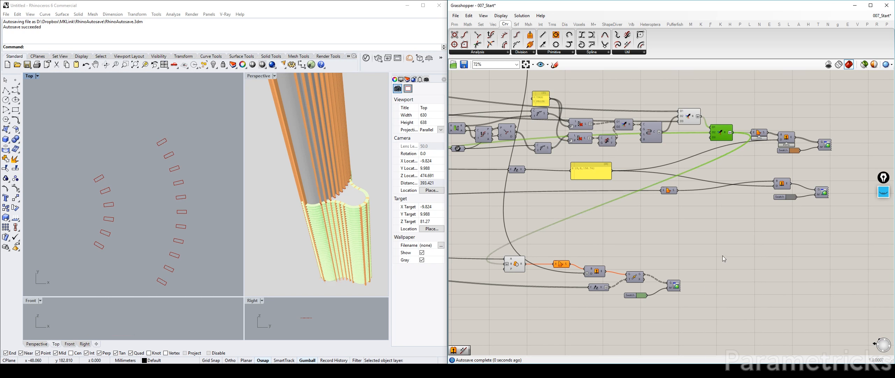
Step: Move the copied slab chain, from region Boolean to Custom Preview, beneath the ends of the column and core chains
drag(738, 241, 501, 313)
drag(520, 268, 670, 238)
click(688, 253)
scroll(688, 253, up, 3)
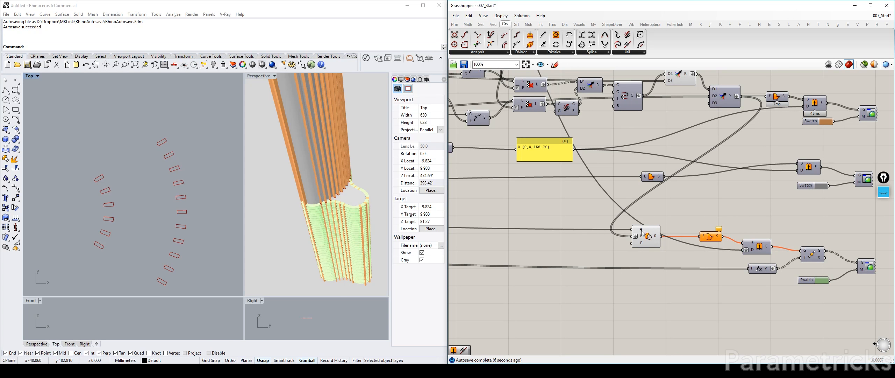
Step: Trace the copied region Boolean's input A wire back to its source and raise the Move component beside the Offset Curve
right_drag(619, 226, 737, 182)
scroll(737, 182, down, 3)
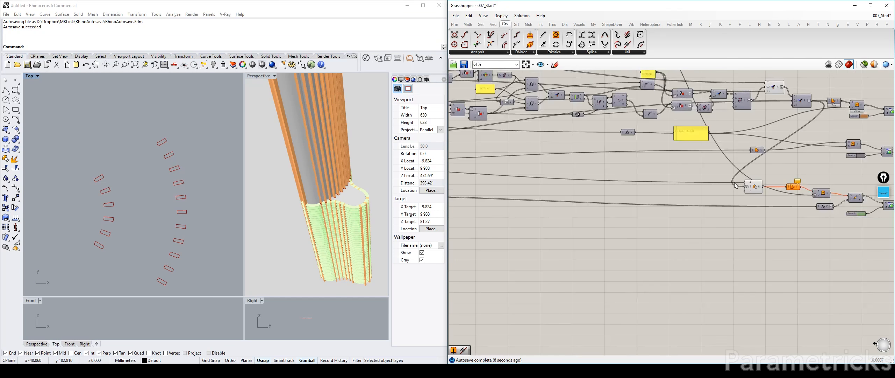
right_drag(601, 193, 833, 178)
scroll(747, 190, up, 3)
click(717, 193)
scroll(717, 193, down, 3)
right_drag(458, 156, 585, 174)
scroll(596, 157, up, 1)
scroll(592, 157, down, 2)
scroll(585, 173, up, 2)
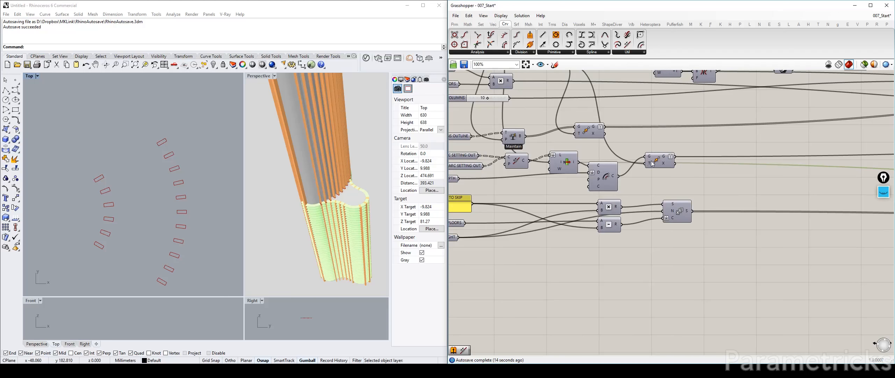
drag(656, 160, 652, 151)
right_drag(583, 156, 595, 175)
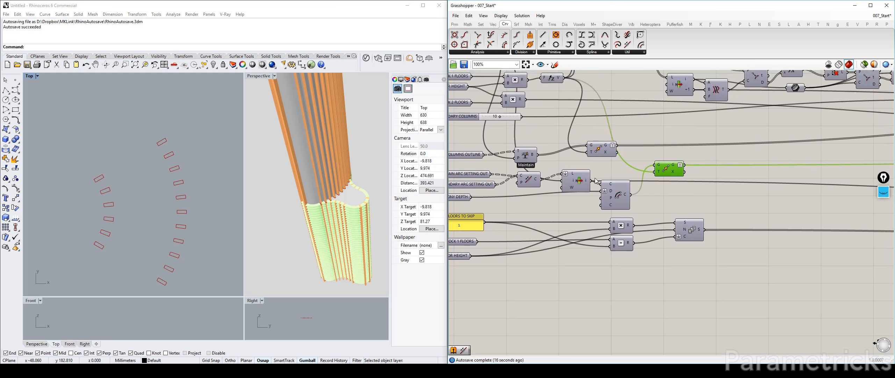
Step: Shift the List Item, Offset Curve and Move components along to make space, and place a copy of Move before the List Item
click(615, 190)
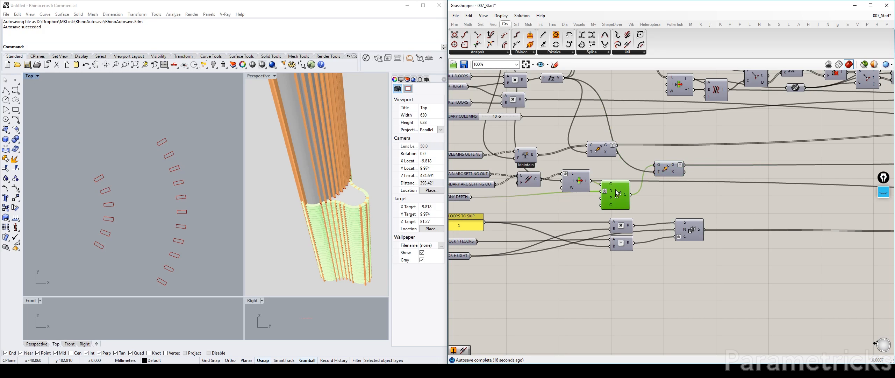
shift+click(569, 182)
shift+click(666, 169)
drag(665, 169, 531, 182)
Step: Route the joined setting-out arcs through the copied Move component into the List Item's list input
click(760, 172)
key(ctrl+q)
key(ctrl+q)
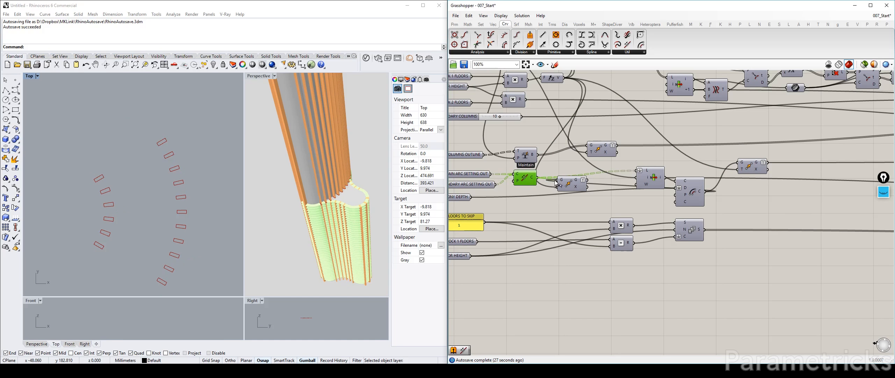
drag(577, 186, 639, 170)
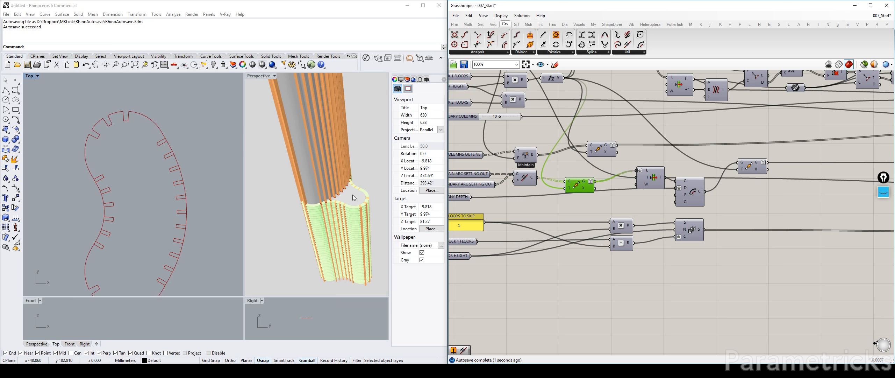
drag(576, 189, 575, 186)
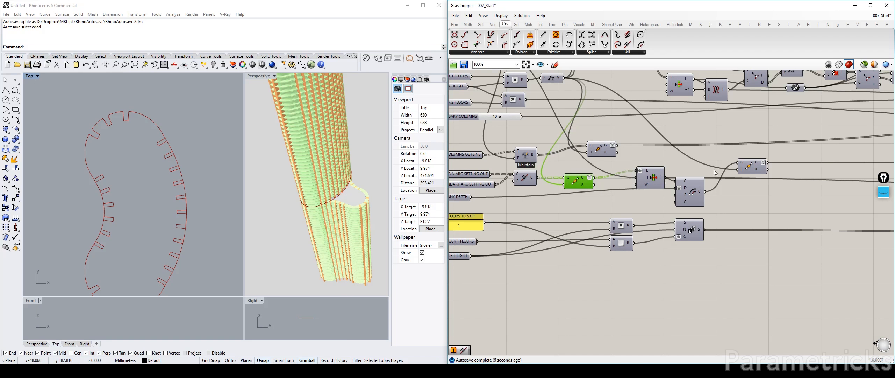
Step: Tidy the Move and Offset Curve components, transfer the old Move's output wires to the Offset Curve output, and delete the old Move
right_drag(593, 176, 522, 171)
drag(576, 176, 555, 179)
drag(623, 188, 613, 195)
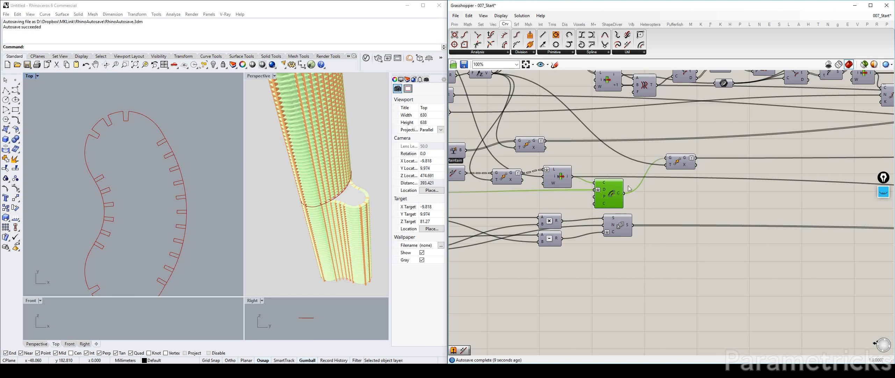
drag(687, 161, 625, 193)
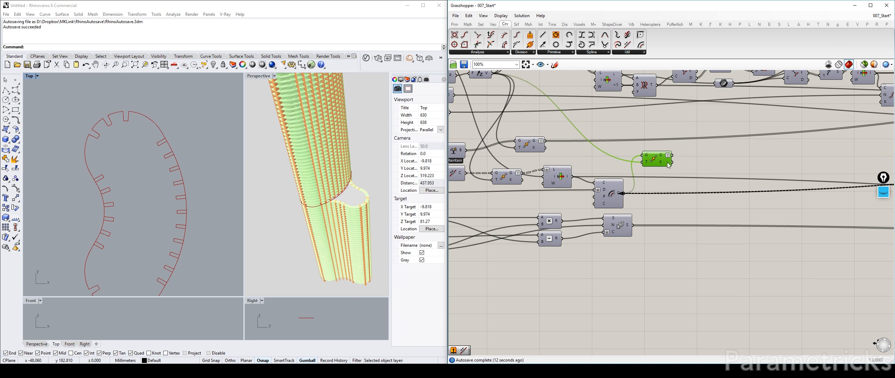
drag(659, 159, 671, 153)
key(Delete)
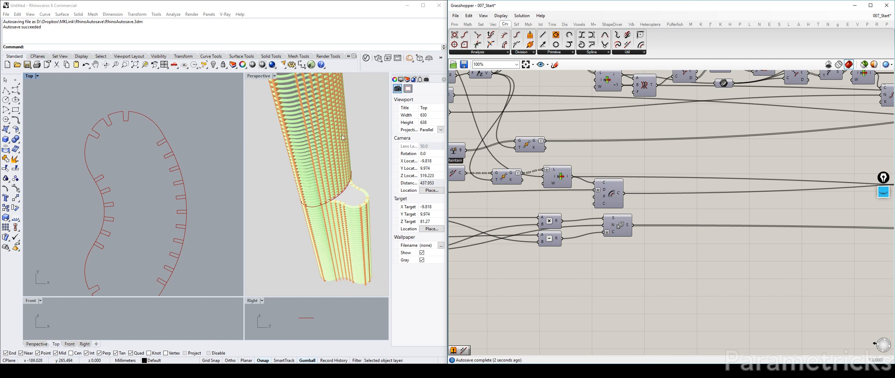
Step: Maximize the Perspective viewport and examine the upper block's floor slabs against its columns
double_click(259, 76)
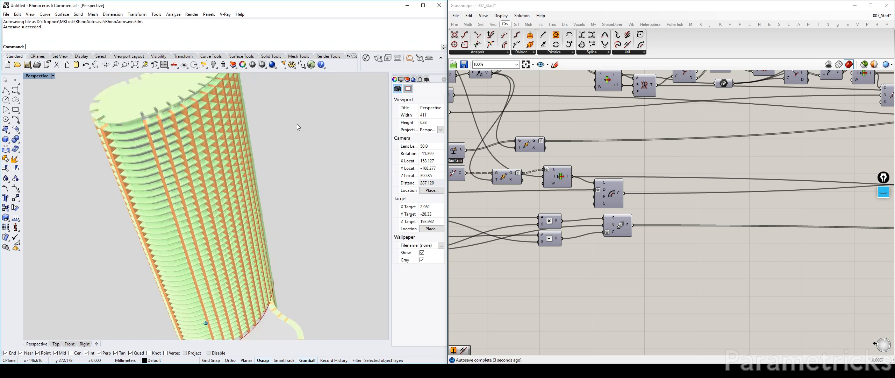
scroll(147, 156, up, 3)
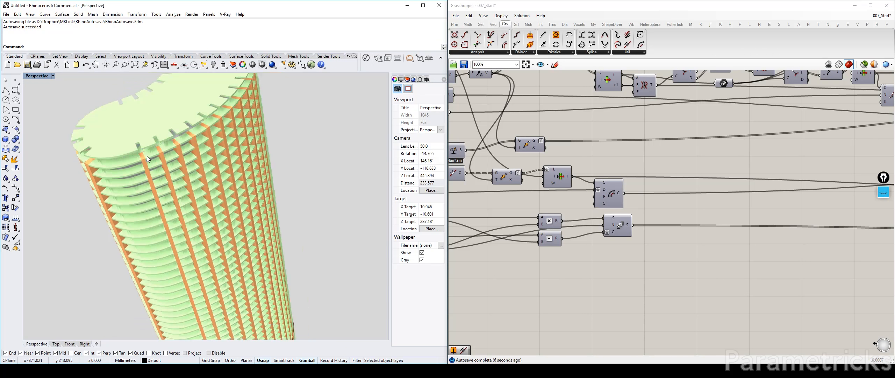
scroll(147, 156, down, 1)
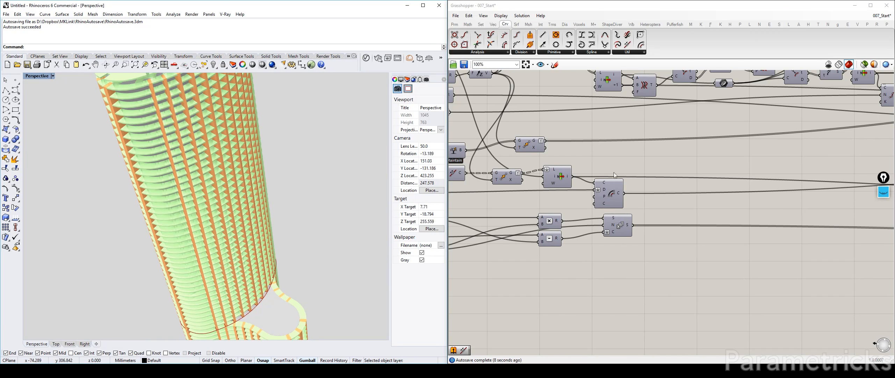
Step: Restore the four-viewport layout and hide the preview of the upper block's region Boolean outline
scroll(685, 182, down, 3)
scroll(686, 182, up, 3)
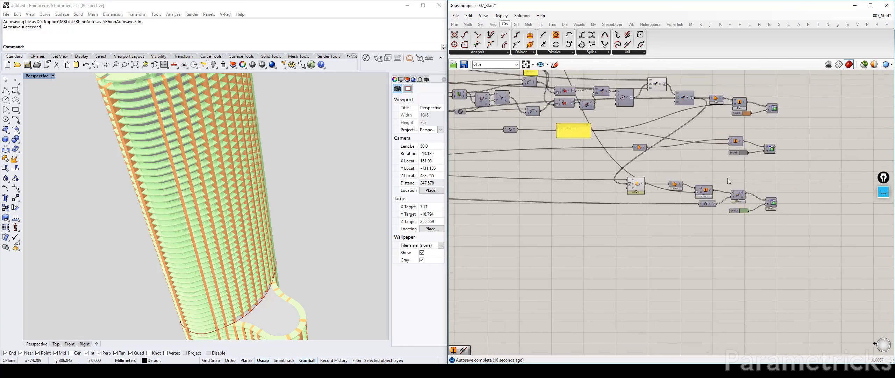
click(585, 191)
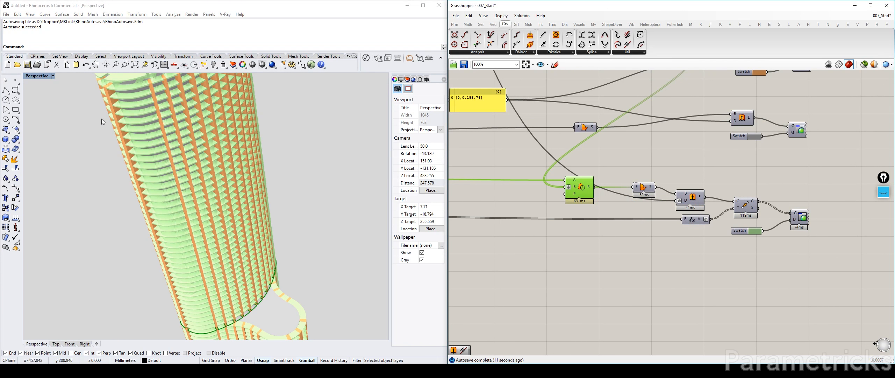
double_click(42, 78)
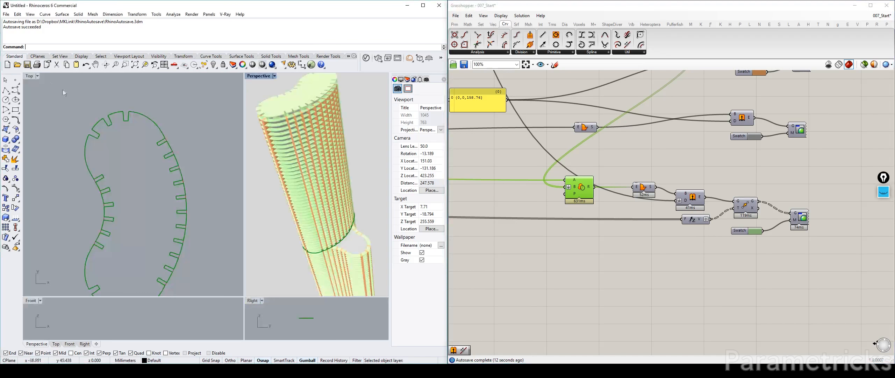
click(512, 229)
scroll(335, 273, up, 5)
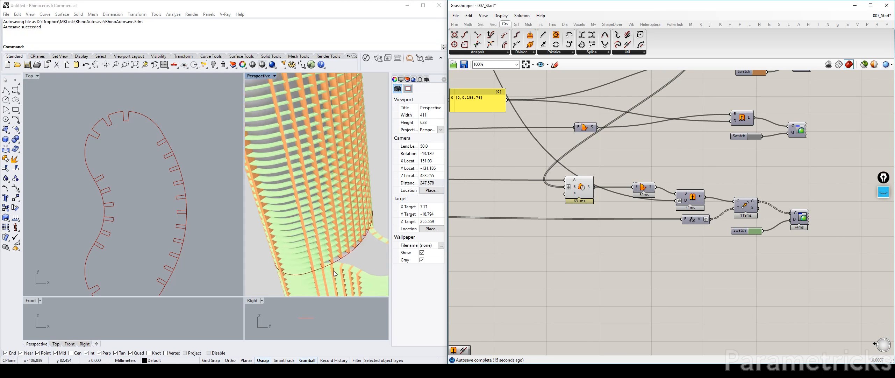
click(582, 191)
key(ctrl+q)
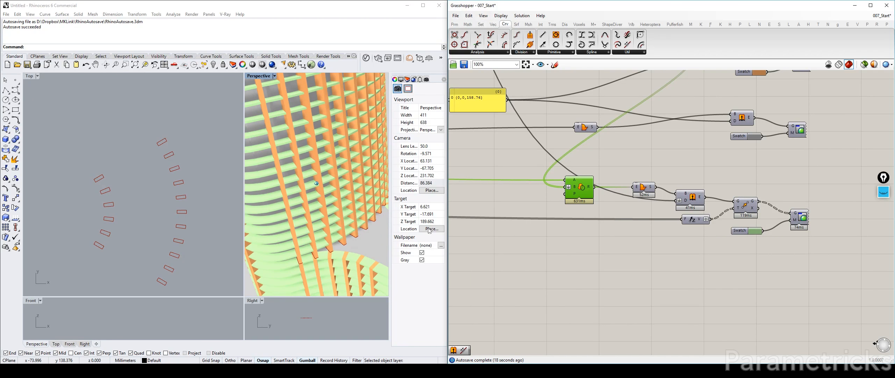
Step: Examine the junction between the upper and lower blocks in the Perspective viewport, checking the columns and floor slabs
scroll(316, 249, up, 10)
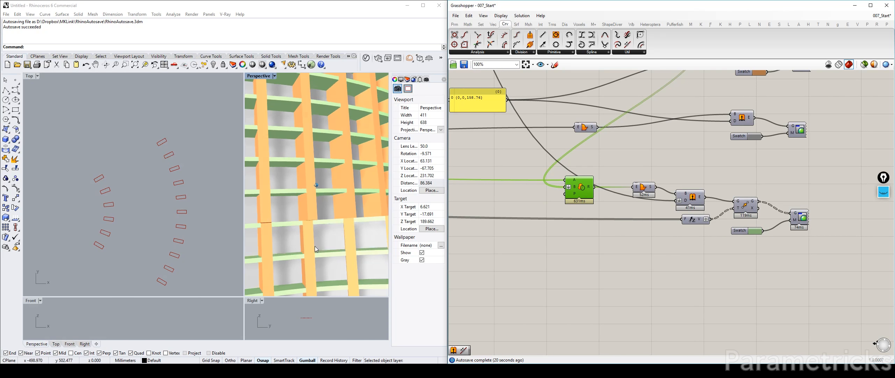
scroll(316, 248, up, 10)
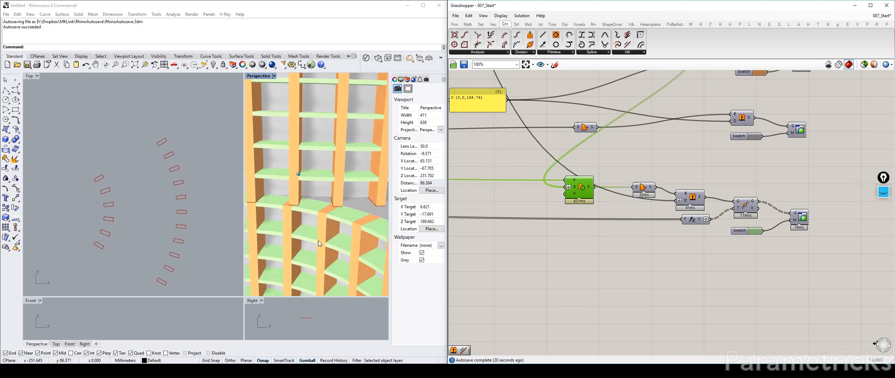
scroll(319, 243, down, 10)
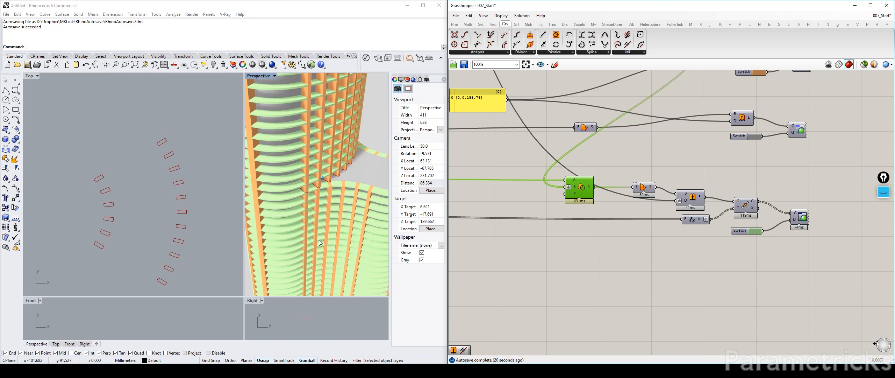
scroll(319, 243, down, 4)
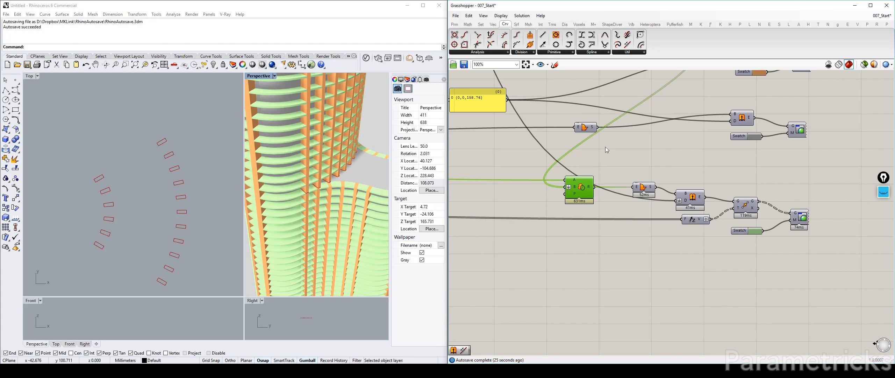
scroll(664, 161, down, 2)
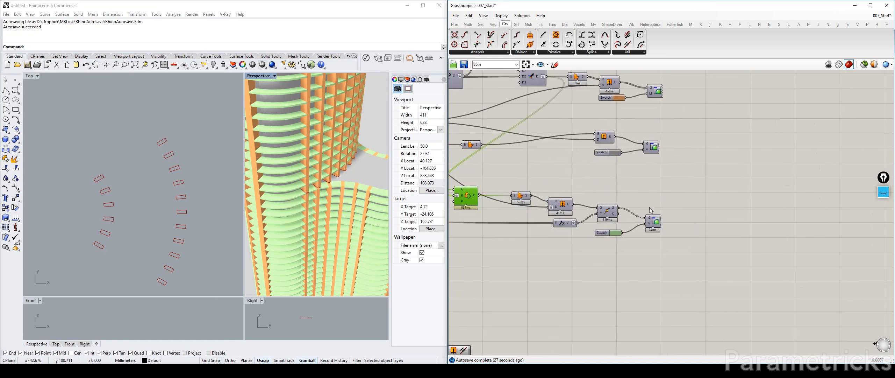
Step: Hide the preview of the merged column outlines and shift the upper block's slab components further along the definition
right_drag(620, 134, 611, 192)
click(586, 161)
click(545, 133)
key(ctrl+q)
drag(731, 197, 487, 283)
drag(489, 220, 603, 212)
drag(837, 276, 639, 228)
click(685, 227)
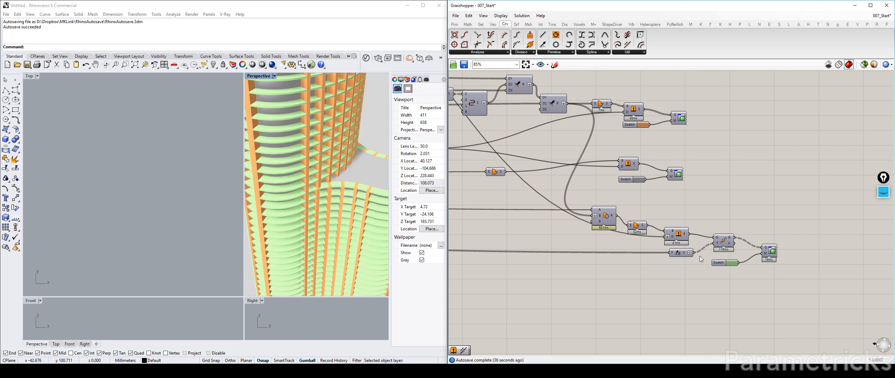
Step: Trace the slab Unit Z input back to the FLOORS TO SKIP setup and examine the upper block in a maximized Perspective viewport
click(681, 254)
scroll(642, 257, down, 4)
right_drag(637, 252, 849, 230)
right_drag(636, 224, 874, 216)
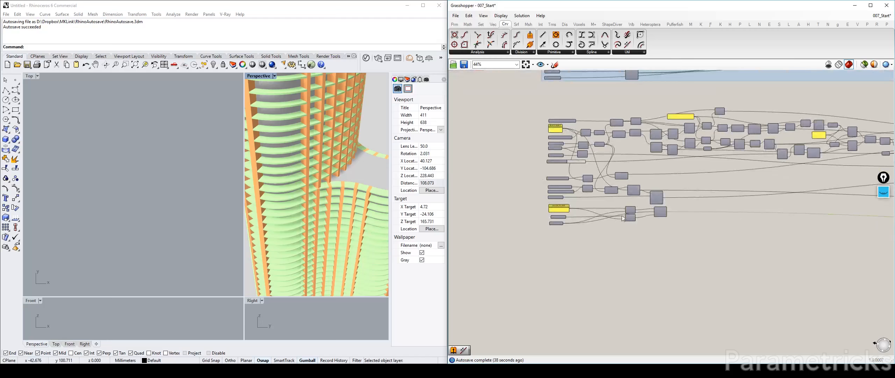
scroll(621, 216, up, 3)
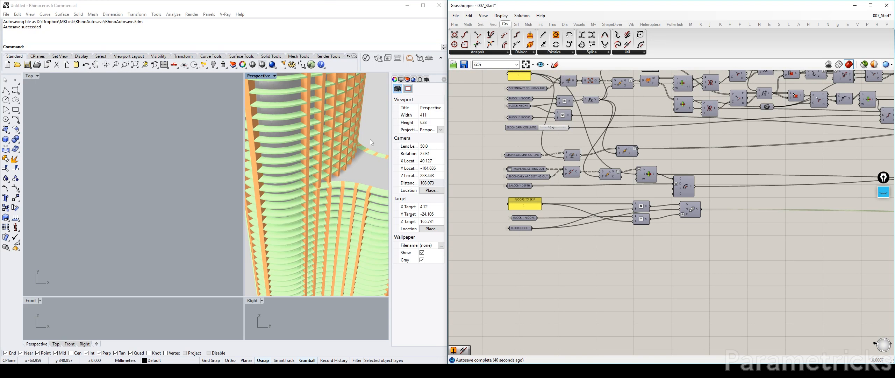
double_click(255, 77)
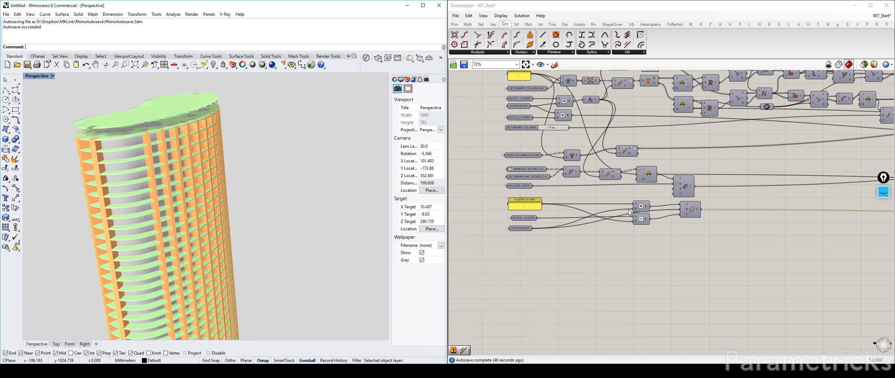
scroll(504, 188, up, 3)
right_drag(638, 196, 593, 196)
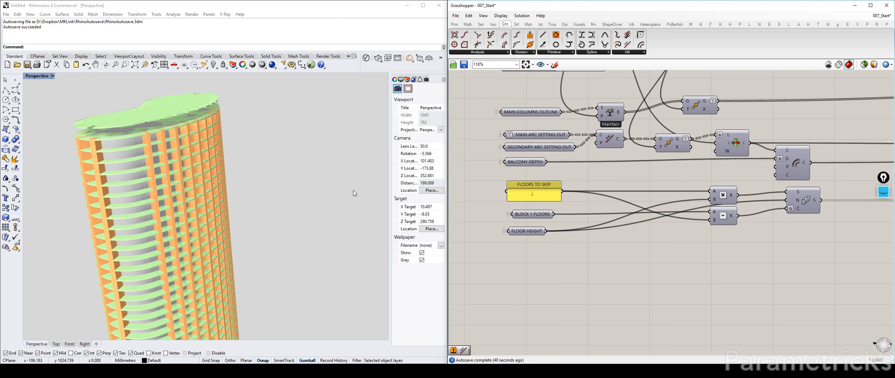
scroll(245, 217, down, 4)
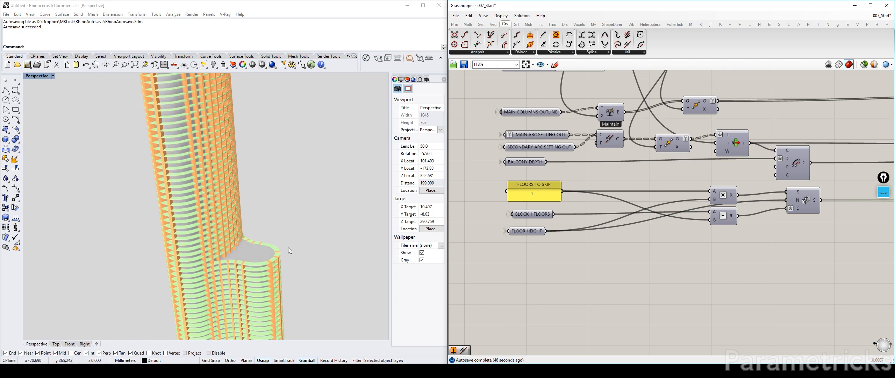
Step: Try a larger FLOORS TO SKIP value for the upper block's slabs and restore the original value
double_click(548, 194)
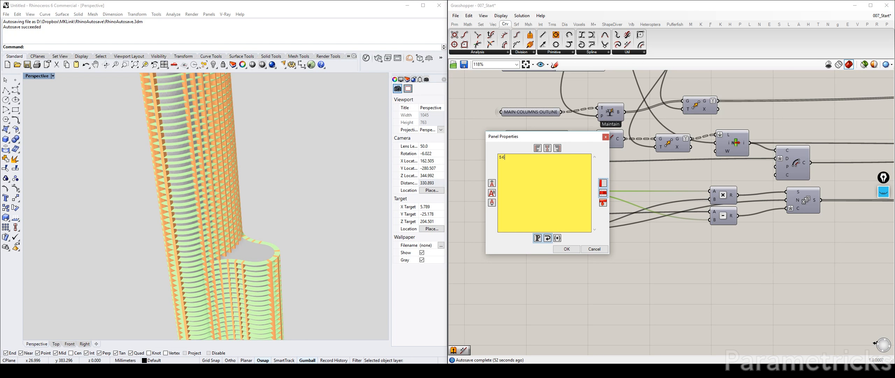
key(Escape)
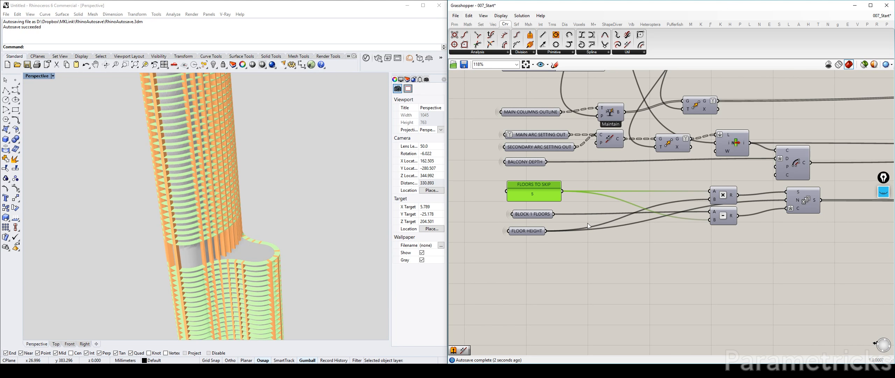
double_click(547, 195)
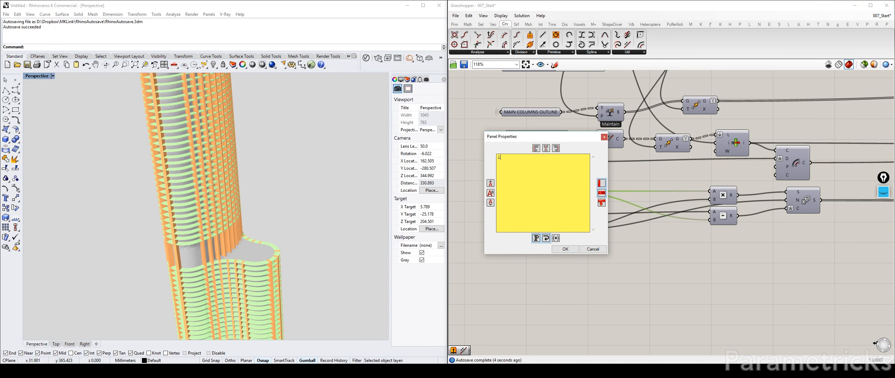
click(552, 250)
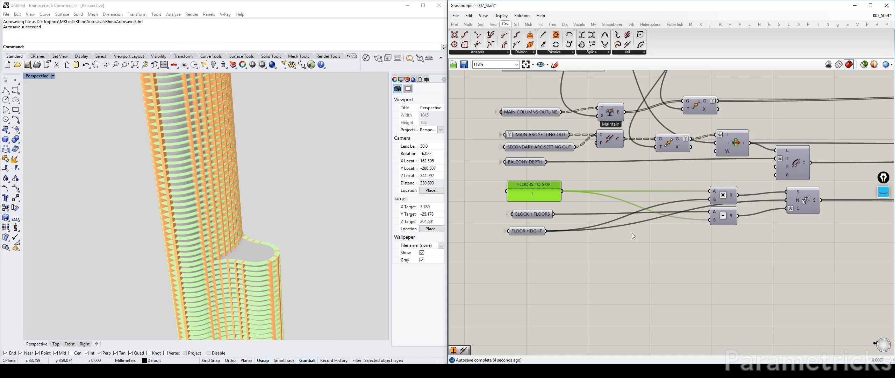
Step: Examine the tower's top and trace the floor-height Series from its output to the slab Unit Z component and its values
mouse_move(335, 152)
shift+right_down()
mouse_move(325, 301)
mouse_move(336, 143)
shift+right_up()
right_drag(746, 185, 642, 177)
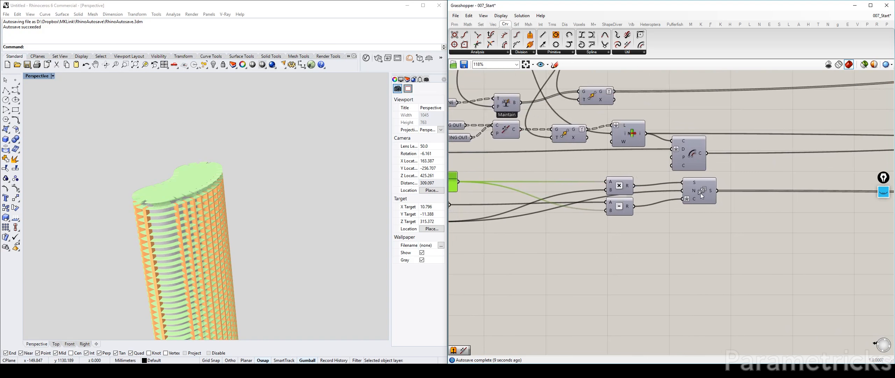
click(703, 192)
scroll(703, 191, down, 4)
right_drag(832, 193, 578, 190)
right_drag(850, 177, 656, 173)
scroll(731, 199, up, 6)
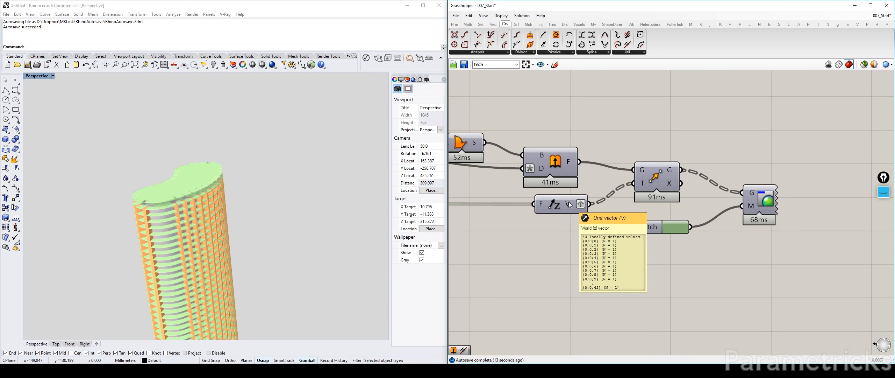
scroll(570, 205, down, 4)
right_drag(572, 205, 846, 195)
right_drag(524, 189, 839, 177)
right_drag(507, 178, 559, 176)
scroll(559, 175, up, 2)
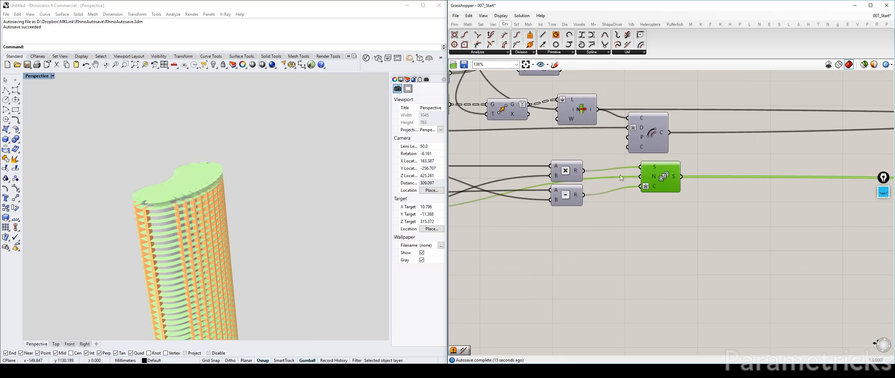
Step: Review the expression X+1 on the count input of the floor-height Series component
drag(661, 180, 660, 187)
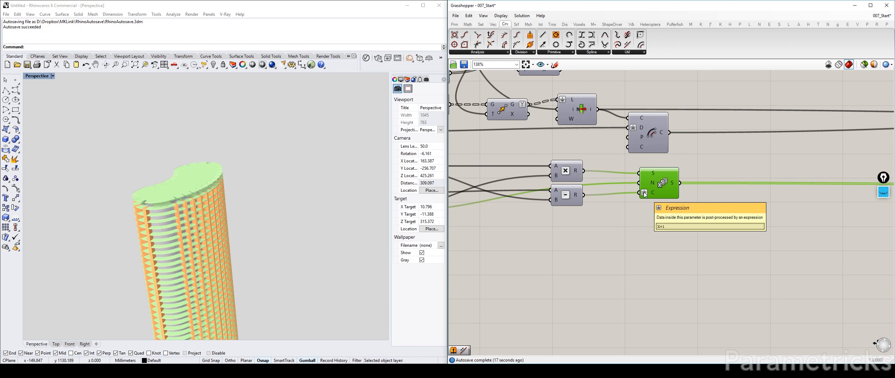
right_click(645, 195)
mouse_move(696, 261)
click(744, 268)
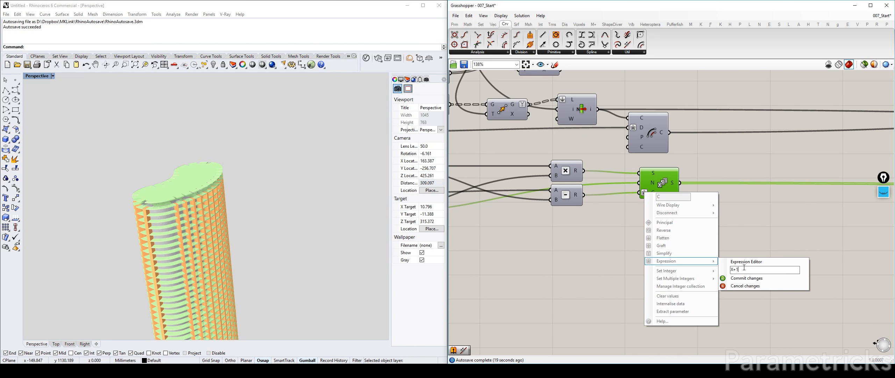
key(Return)
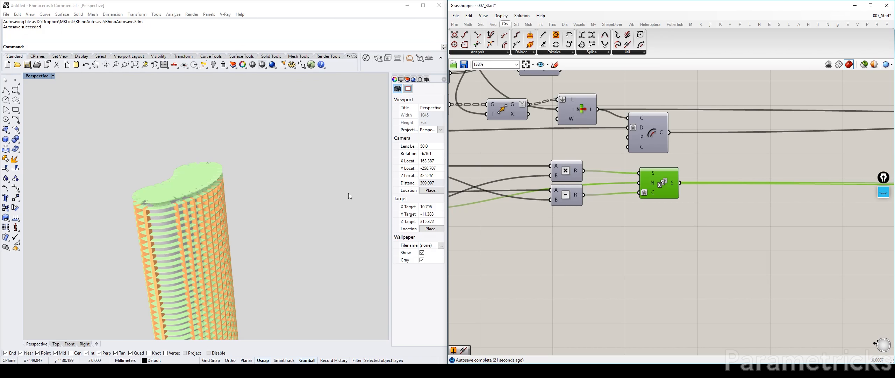
Step: Examine the tower in Perspective from the block junction up to the top slab, nudging the Subtraction component into line
right_drag(328, 208, 250, 268)
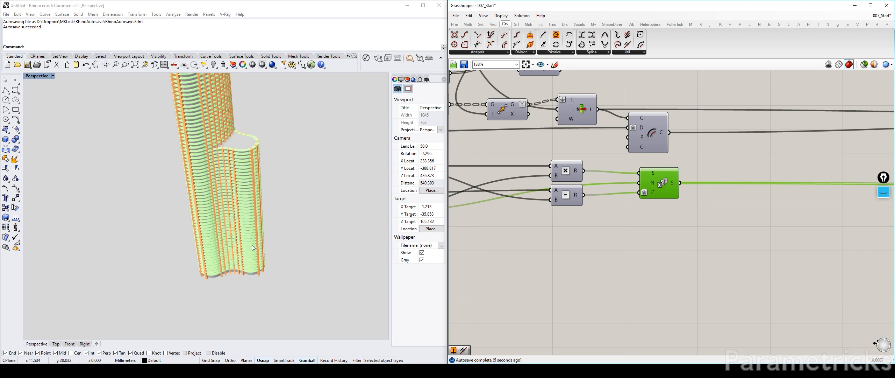
scroll(252, 205, up, 5)
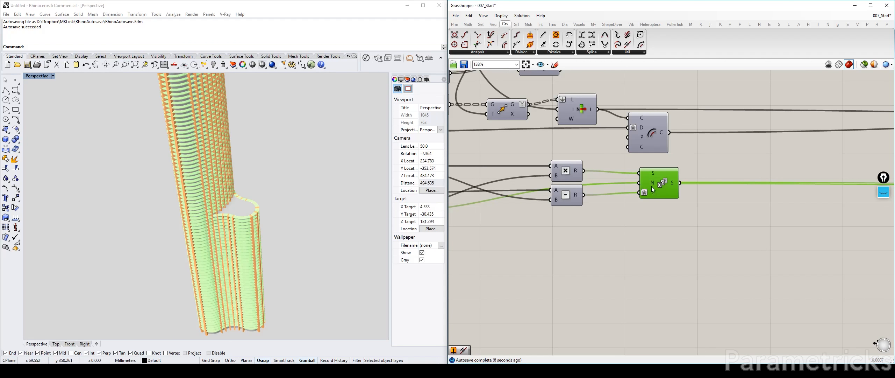
drag(572, 202, 571, 208)
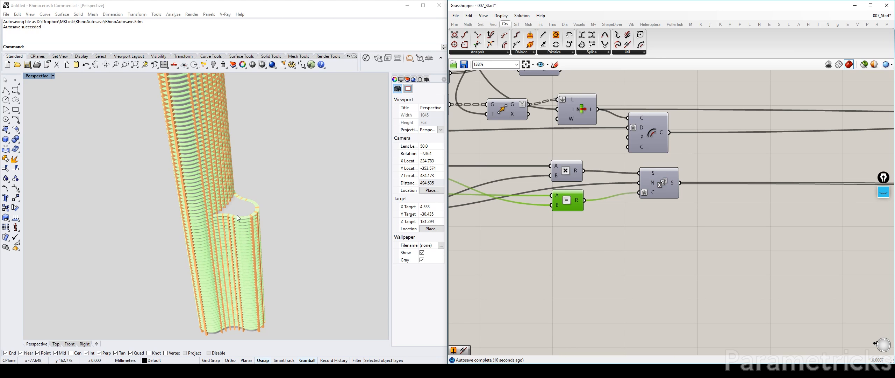
scroll(240, 216, down, 2)
scroll(249, 247, down, 2)
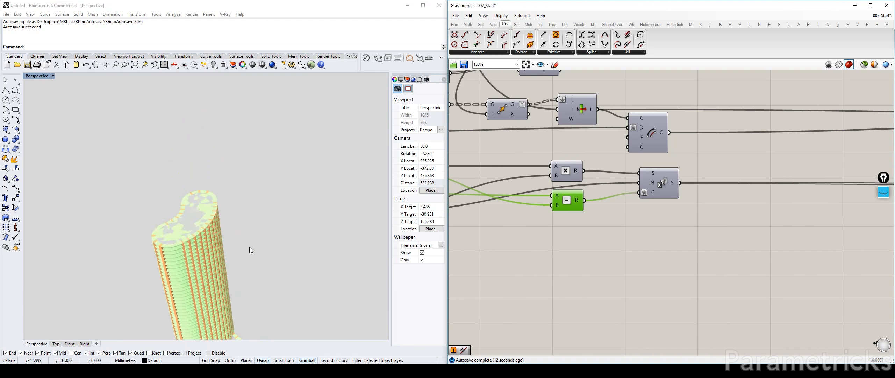
scroll(250, 247, up, 3)
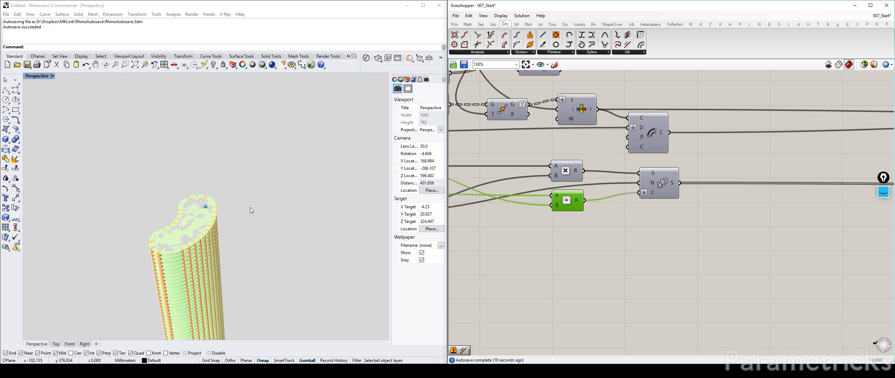
Step: Inspect the slab Region Difference outline in the Top viewport and compare it with the topmost slab in Perspective
click(32, 75)
key(ctrl+F1)
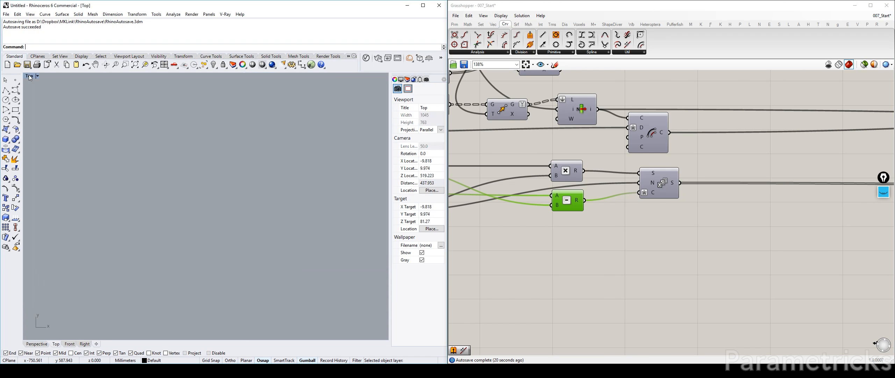
scroll(726, 171, down, 5)
right_drag(812, 172, 490, 172)
right_drag(881, 184, 696, 192)
scroll(675, 181, up, 3)
click(647, 171)
scroll(172, 166, up, 5)
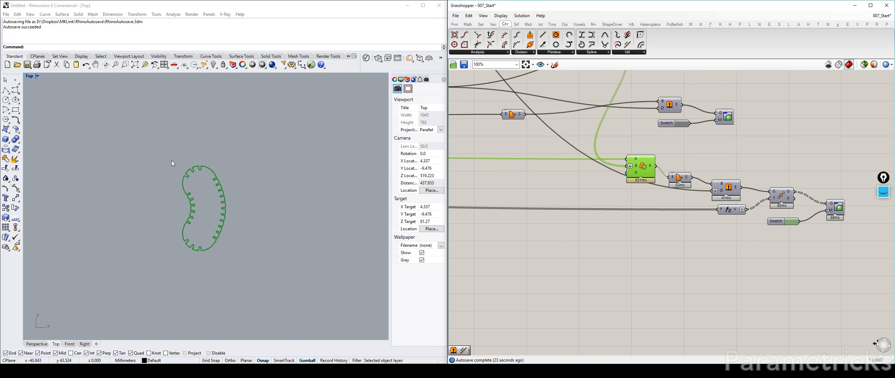
click(252, 180)
right_drag(252, 180, 312, 157)
scroll(640, 157, down, 2)
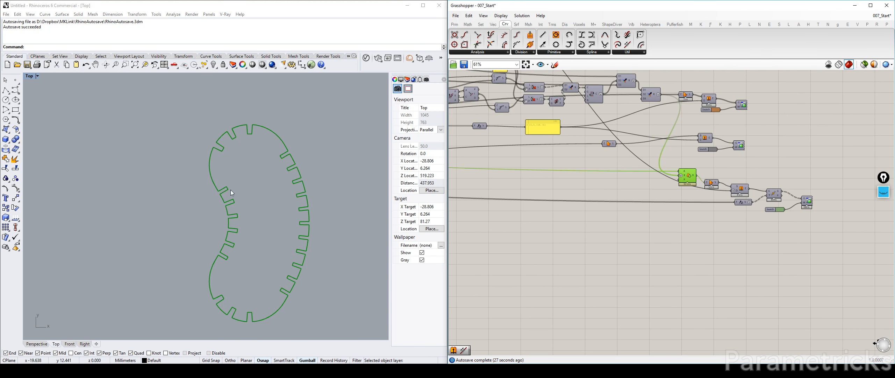
double_click(30, 77)
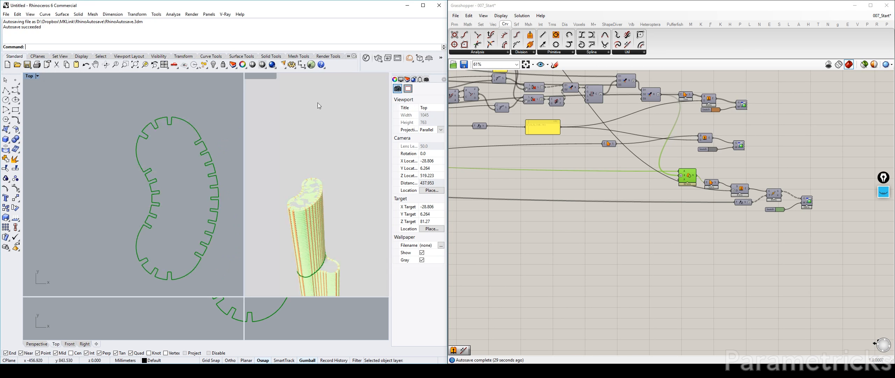
scroll(317, 199, up, 5)
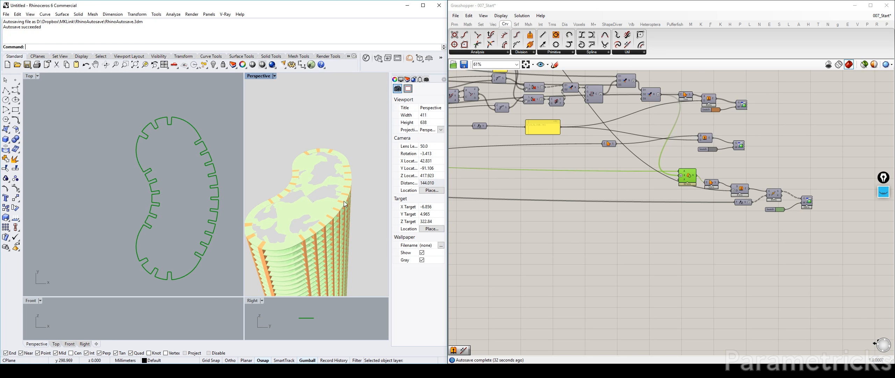
Step: Move the core's Offset Curve component clear of its neighbours and add its output to input B of the slab Region Difference
right_drag(548, 158, 644, 143)
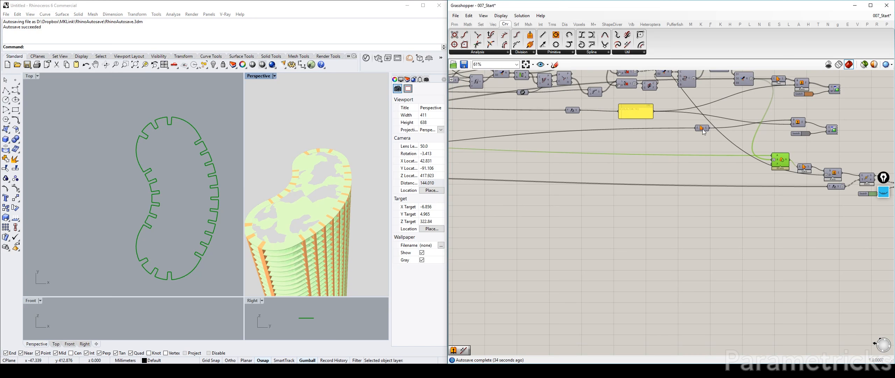
scroll(773, 151, up, 3)
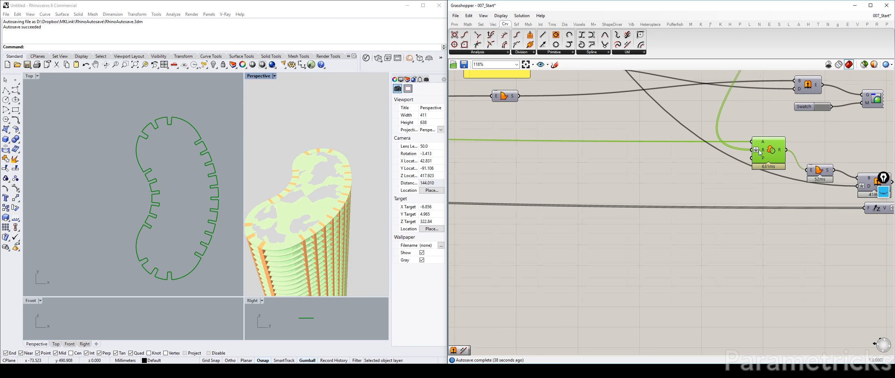
scroll(760, 151, down, 4)
scroll(602, 154, up, 2)
drag(582, 150, 675, 151)
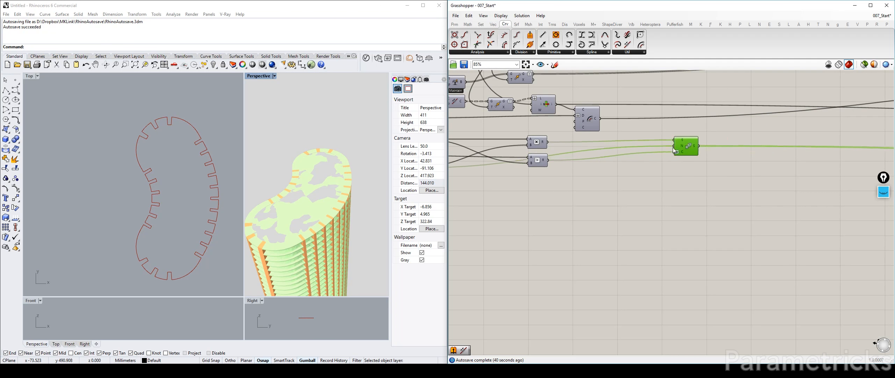
scroll(538, 158, down, 3)
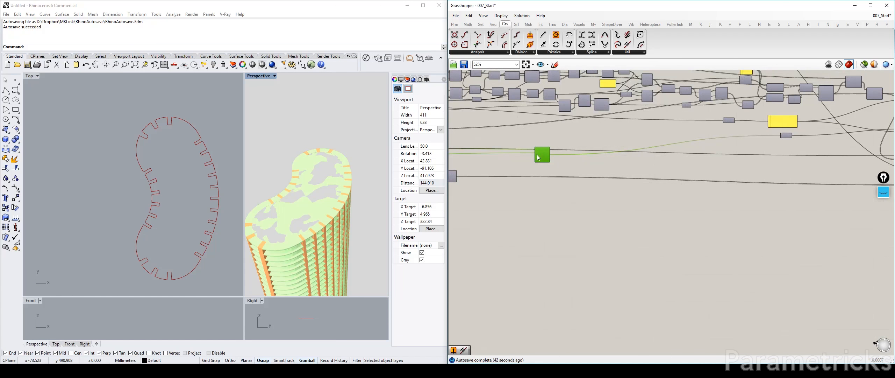
scroll(628, 153, up, 4)
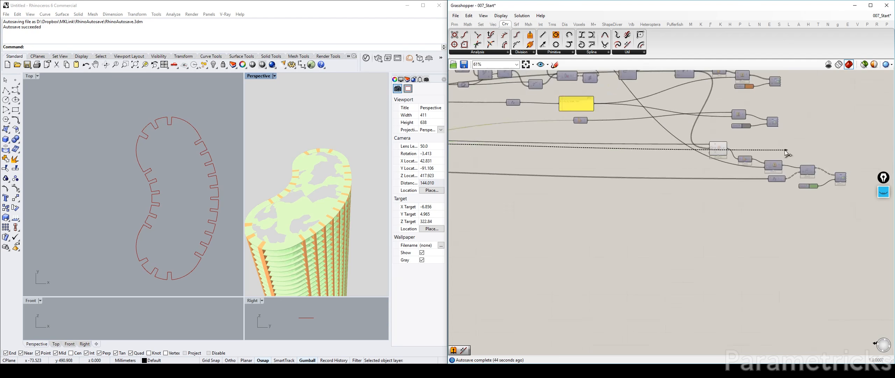
drag(629, 152, 630, 146)
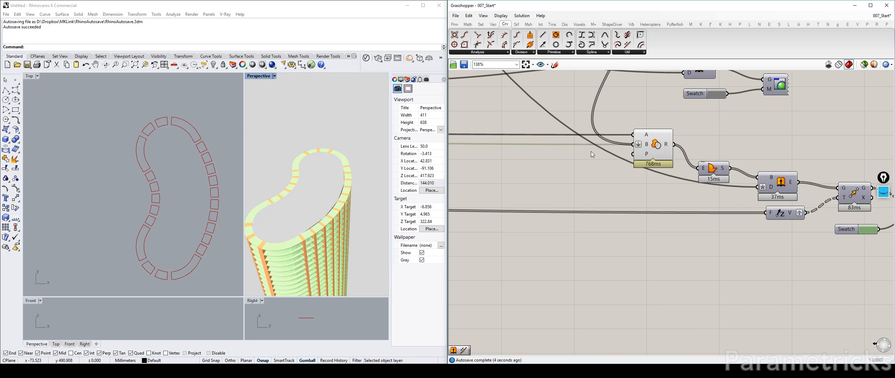
Step: Examine the core cut-out in the slab outlines in Top view and the upper block in a maximized Perspective viewport
scroll(136, 166, up, 5)
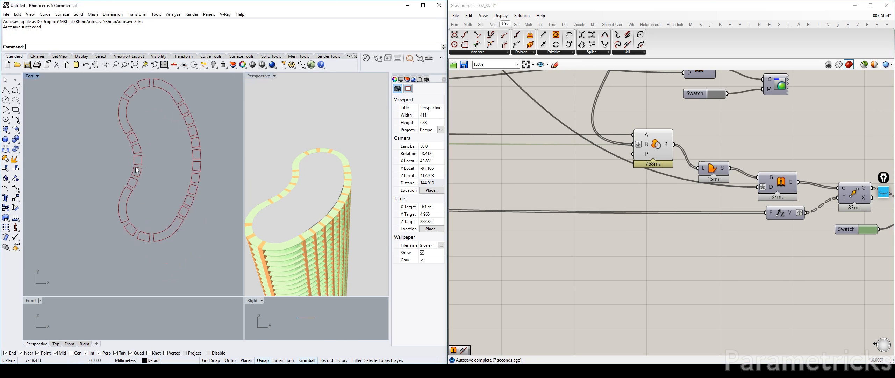
scroll(125, 163, down, 5)
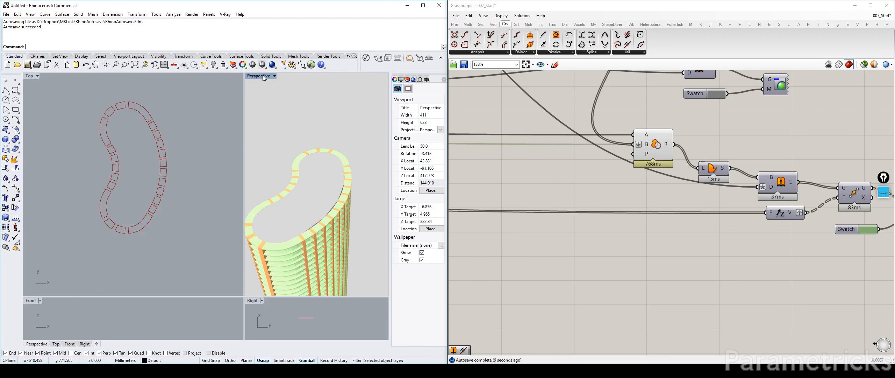
double_click(259, 76)
scroll(324, 180, down, 8)
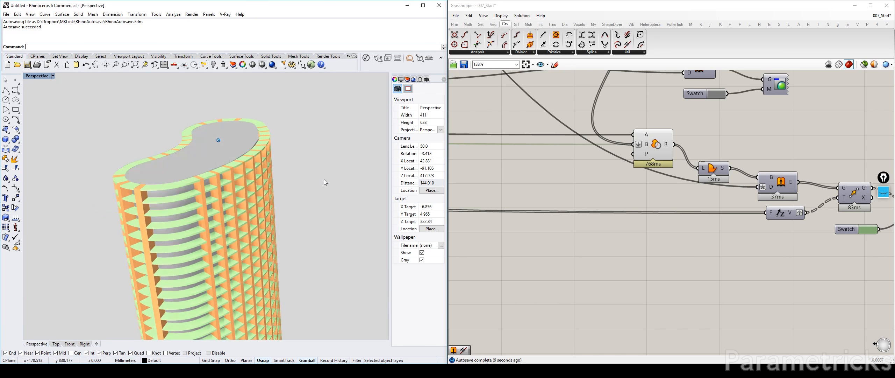
Step: Trace the upper block's slab extrusion distance wire back to the Unit Z vector fed by FLOOR THICKNESS in the BLOCK 1 group
scroll(325, 179, down, 6)
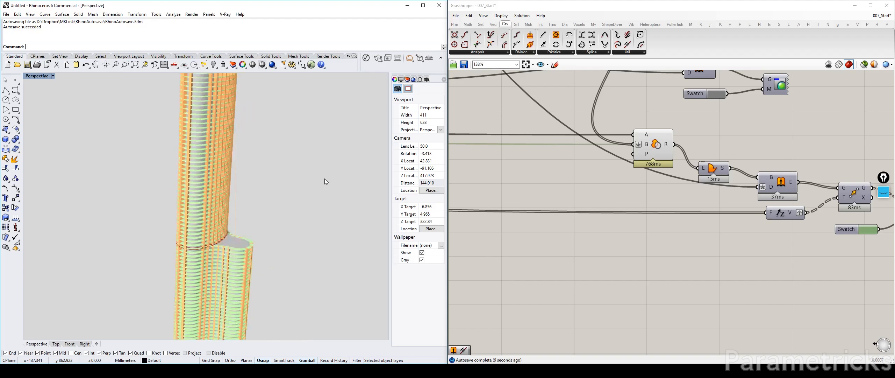
click(652, 140)
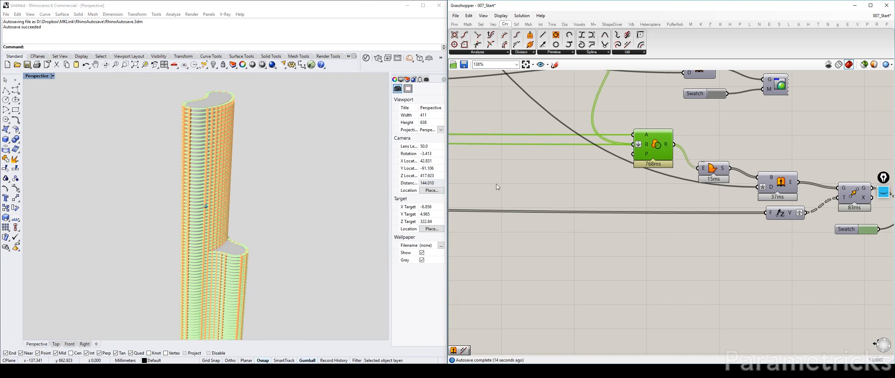
scroll(678, 182, down, 3)
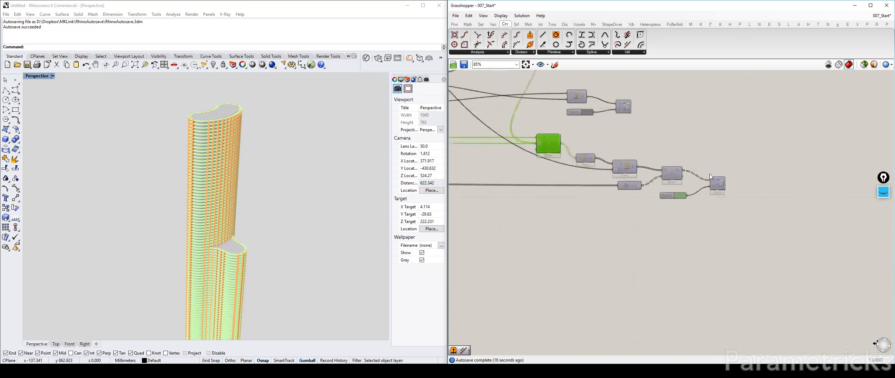
scroll(710, 173, down, 4)
drag(635, 112, 653, 158)
click(735, 151)
scroll(715, 144, down, 5)
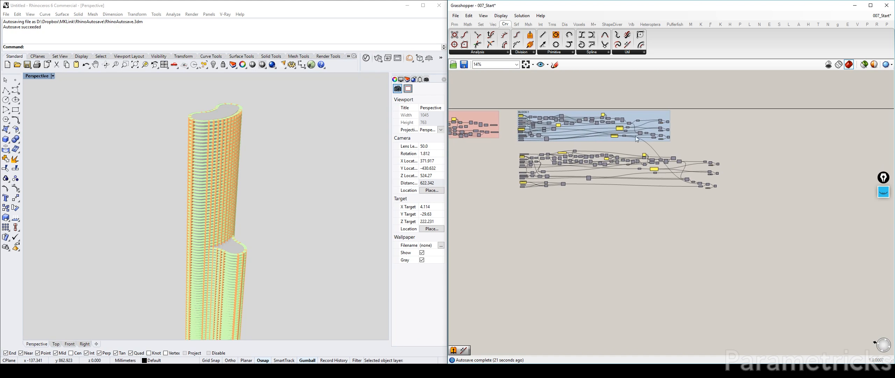
scroll(643, 115, up, 5)
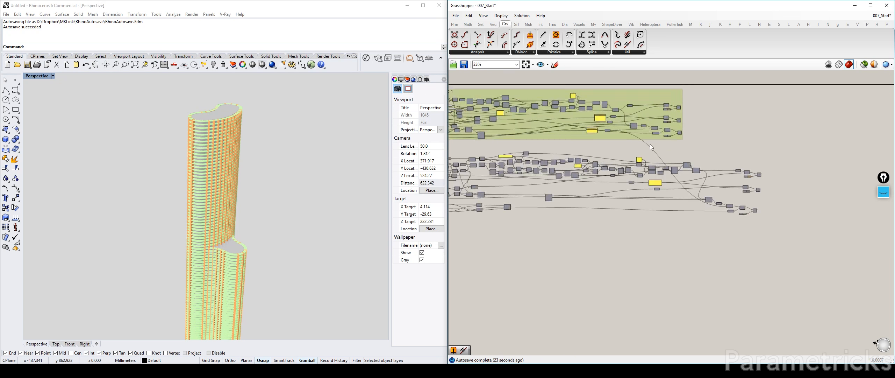
scroll(700, 203, up, 3)
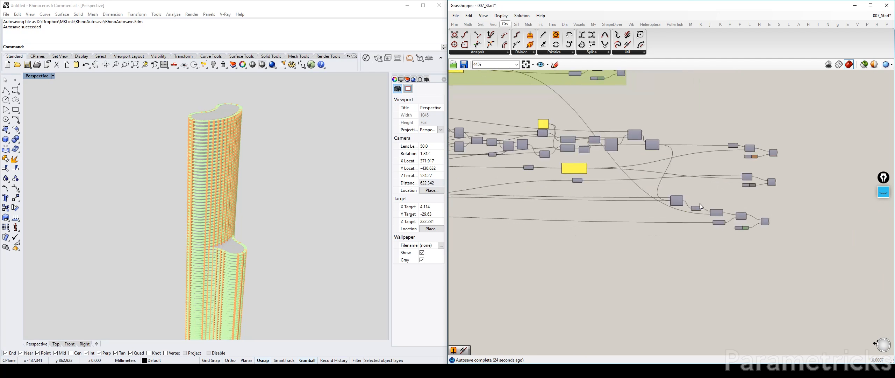
click(716, 216)
scroll(715, 216, down, 3)
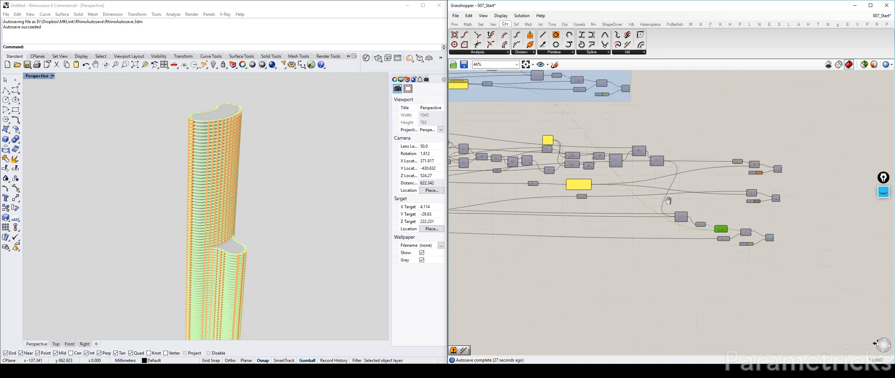
right_drag(531, 133, 644, 188)
scroll(592, 160, up, 2)
click(587, 169)
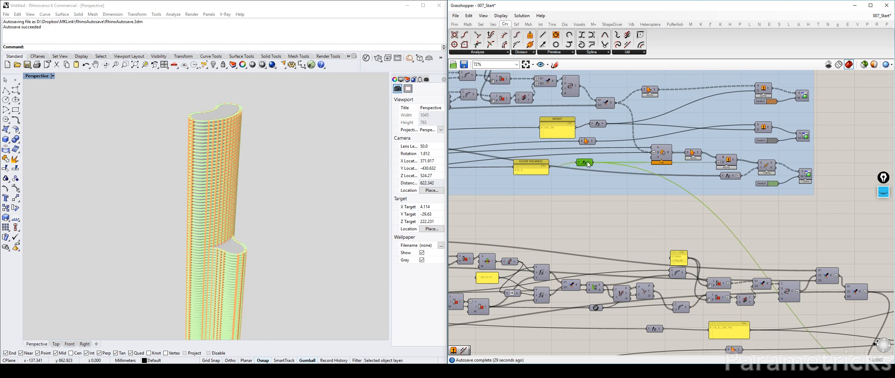
Step: Edit and commit the expression on count input C of the upper block's slab Series component
scroll(612, 209, up, 1)
scroll(611, 209, up, 5)
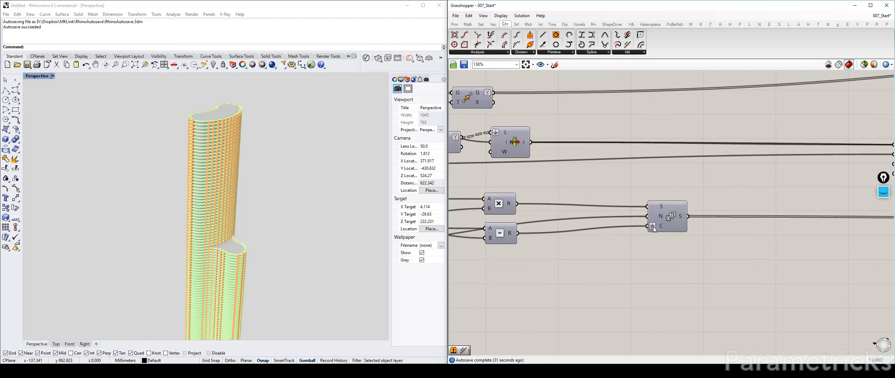
right_click(660, 235)
mouse_move(713, 297)
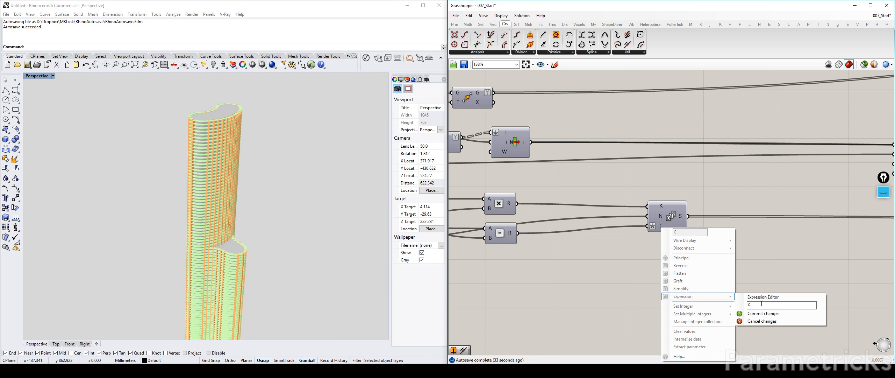
click(764, 314)
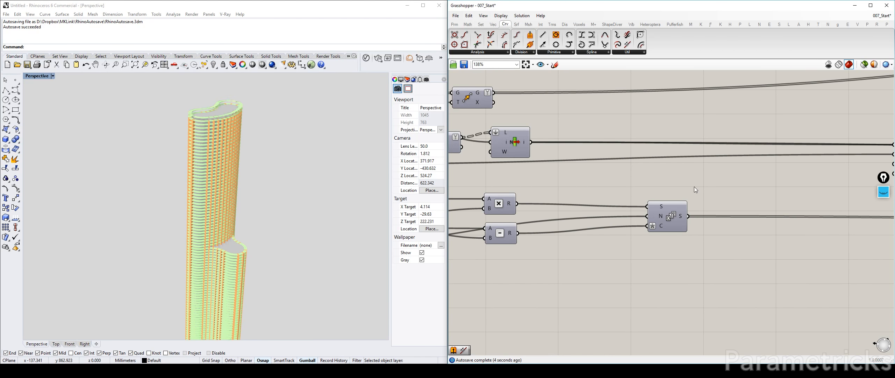
Step: Move the floor thickness Unit Z component and the FLOOR THICKNESS panel further along inside the BLOCK 1 group
scroll(694, 186, down, 5)
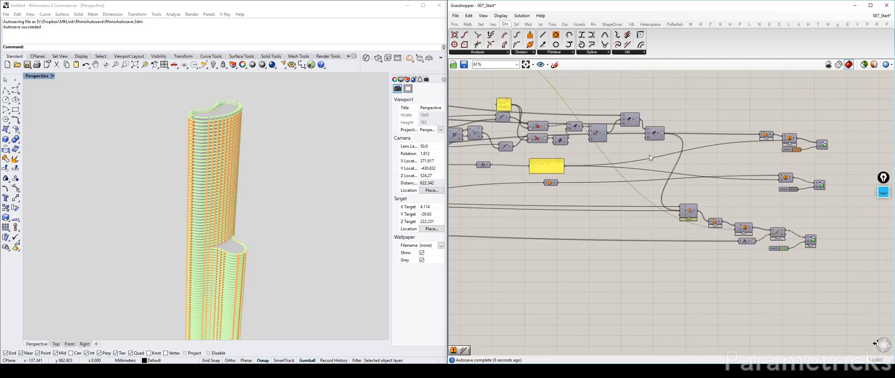
scroll(702, 204, up, 4)
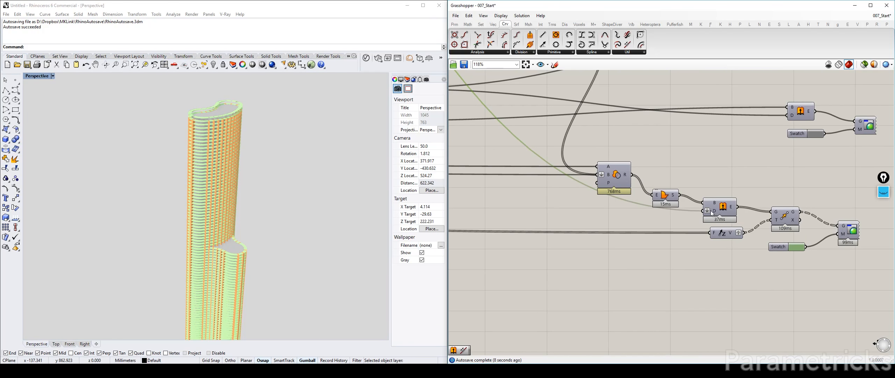
mouse_move(707, 212)
scroll(707, 212, down, 4)
right_drag(632, 144, 764, 267)
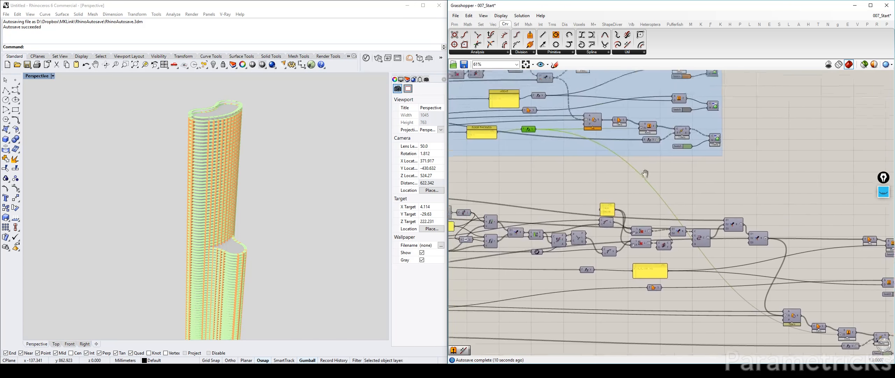
right_drag(643, 171, 669, 199)
scroll(561, 166, up, 3)
mouse_move(559, 156)
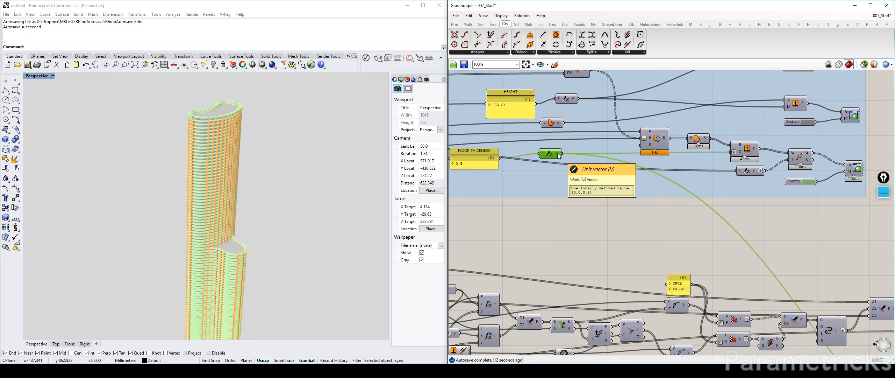
drag(549, 154, 596, 159)
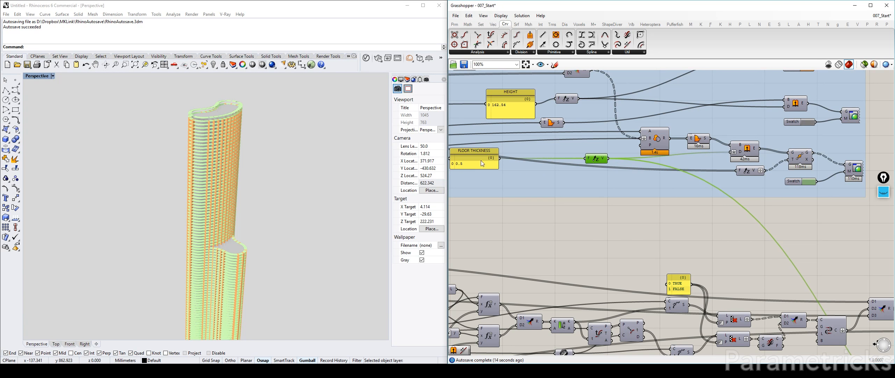
drag(482, 160, 512, 165)
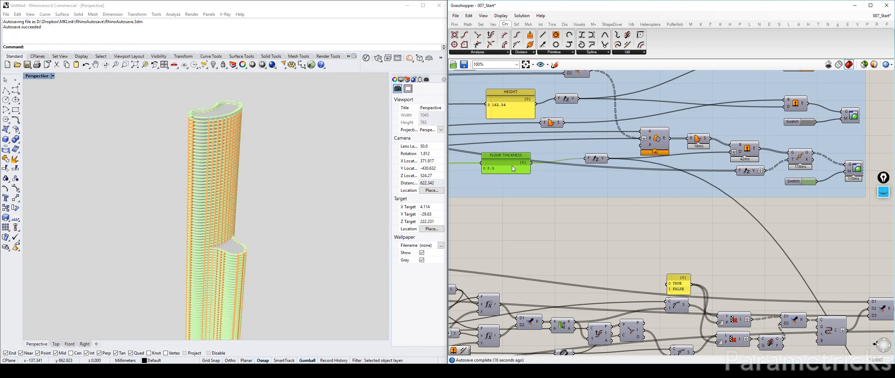
Step: Copy the FLOOR THICKNESS panel and its Unit Z component from the BLOCK 1 group down into the upper block's slab definition
scroll(589, 178, down, 3)
right_drag(540, 206, 881, 179)
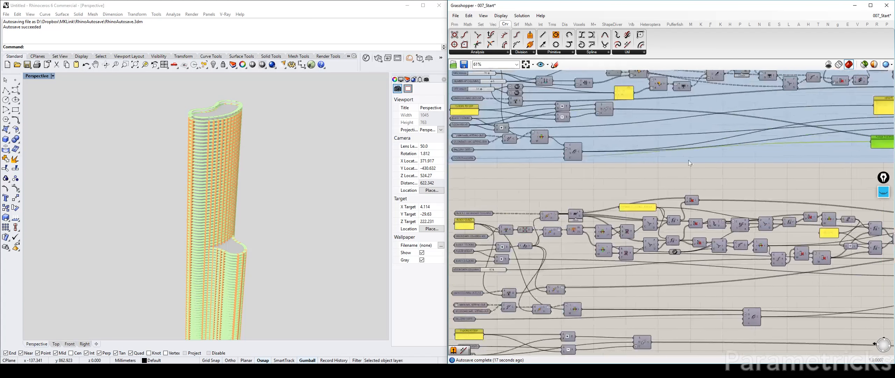
right_drag(688, 163, 502, 164)
scroll(659, 157, up, 3)
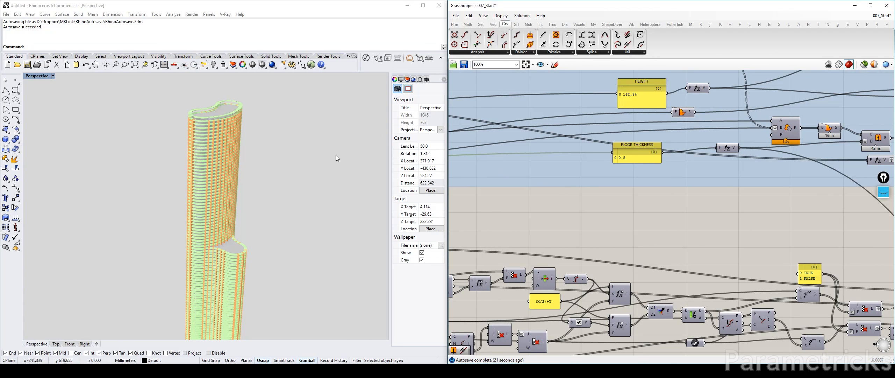
shift+click(726, 149)
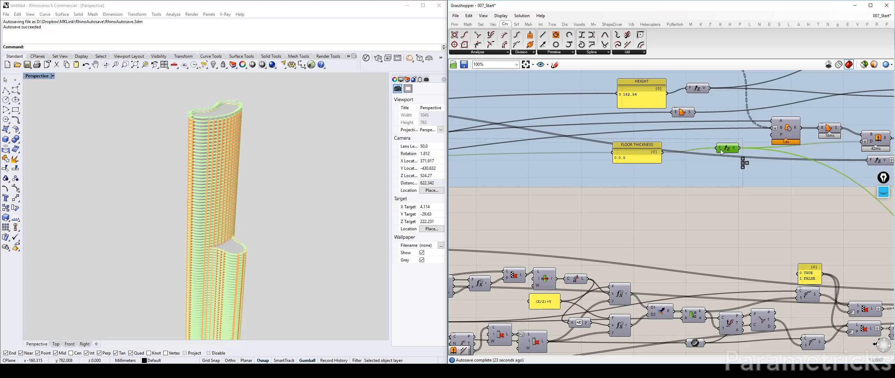
shift+click(632, 156)
scroll(647, 183, down, 4)
right_drag(647, 184, 673, 134)
drag(665, 115, 653, 284)
Step: Feed BLOCK 2 FLOORS instead of BLOCK 1 FLOORS into input A of the slab Subtraction component
right_drag(479, 339, 805, 227)
scroll(631, 179, up, 5)
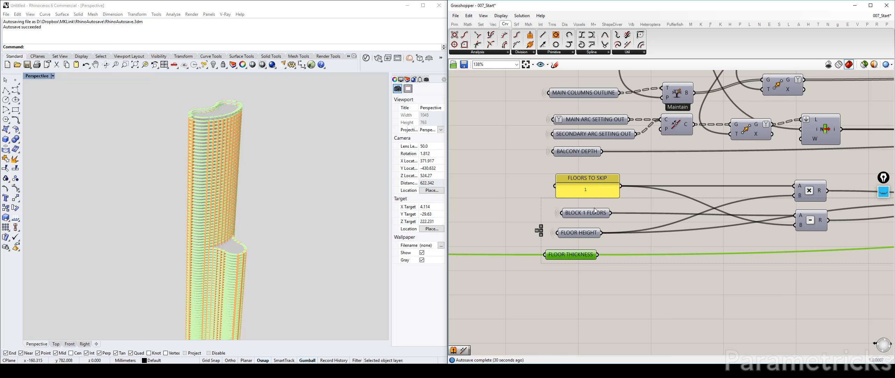
right_drag(583, 137, 555, 202)
right_drag(594, 269, 574, 243)
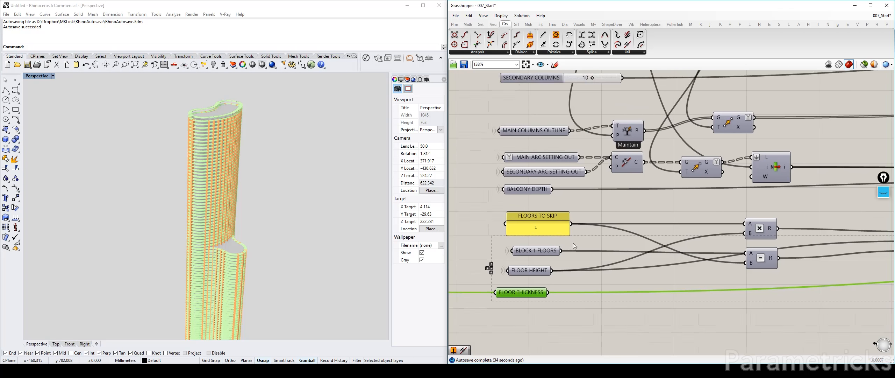
scroll(574, 243, down, 2)
right_drag(654, 243, 637, 251)
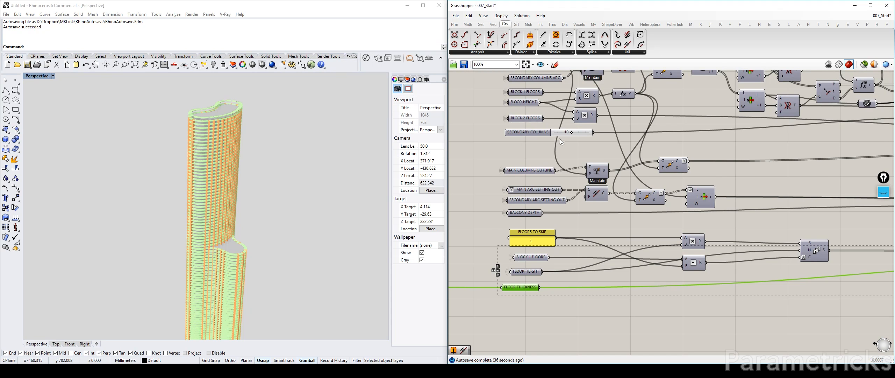
drag(531, 250, 530, 244)
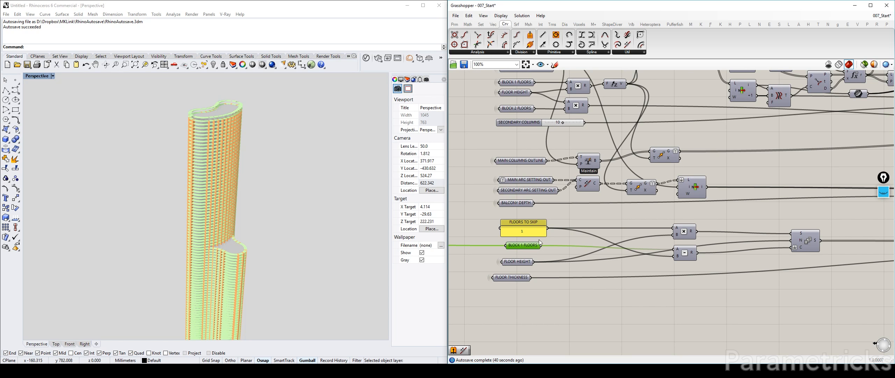
drag(535, 110, 668, 251)
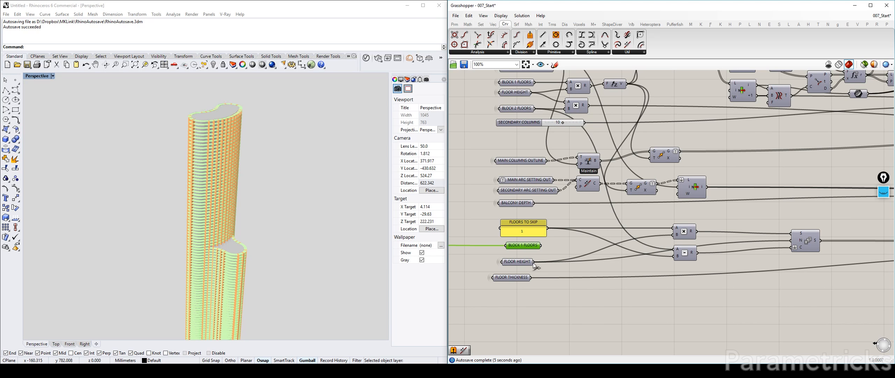
Step: Transfer the lower FLOOR HEIGHT parameter's wires to the FLOOR HEIGHT above BLOCK 2 FLOORS and delete the redundant FLOOR HEIGHT and BLOCK 1 FLOORS parameters
ctrl+shift+drag(533, 262, 533, 96)
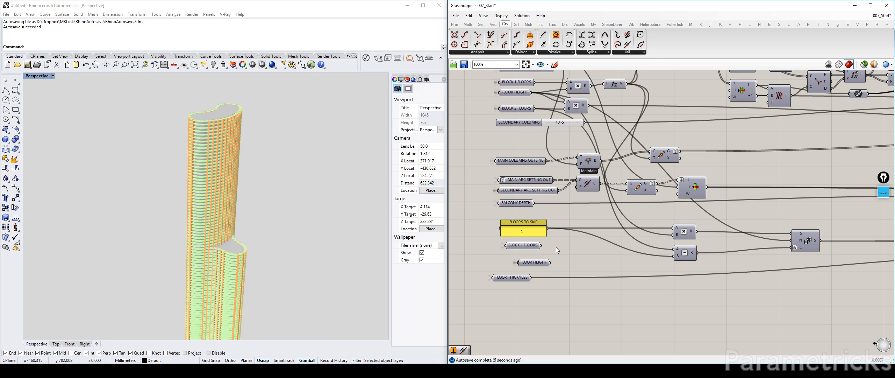
click(534, 247)
key(Delete)
key(Delete)
Step: Arrange FLOOR THICKNESS beneath the FLOORS TO SKIP panel and shift the Multiplication, Subtraction and Series components closer to their inputs
drag(517, 280, 529, 250)
drag(685, 231, 669, 210)
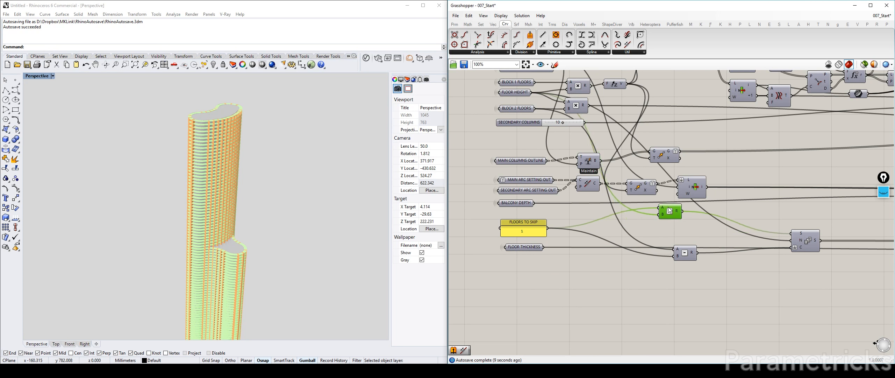
drag(685, 252, 668, 232)
click(804, 236)
drag(803, 236, 770, 214)
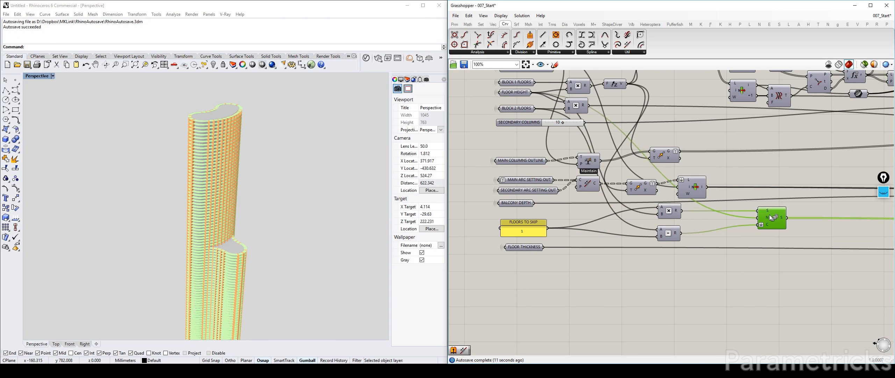
Step: Move the copied Unit Z component toward the slab extrusion and connect its output to the Extrude component's D input
scroll(770, 214, down, 3)
right_drag(860, 217, 608, 218)
right_drag(873, 217, 657, 216)
scroll(620, 237, up, 3)
drag(621, 236, 743, 227)
right_drag(771, 222, 543, 218)
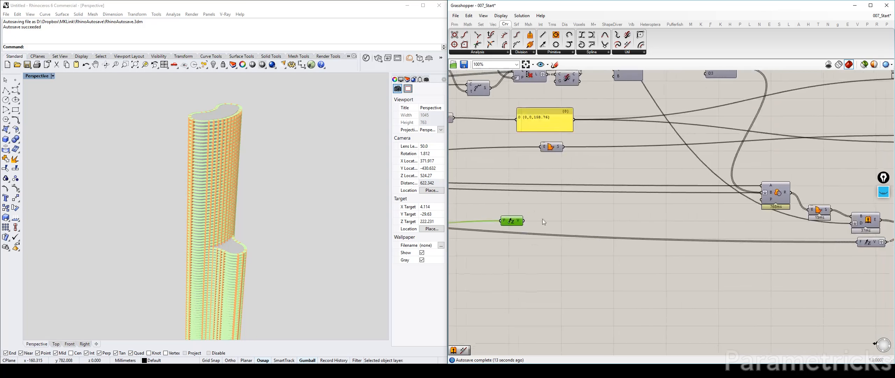
scroll(550, 216, down, 2)
drag(531, 219, 770, 221)
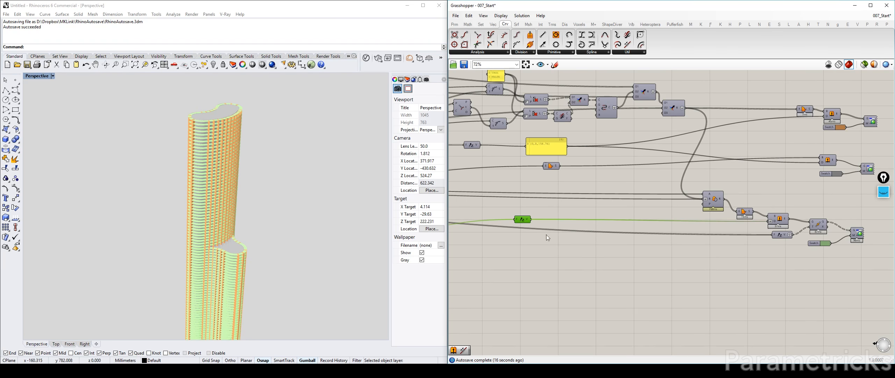
Step: Select all components of the upper block's definition and move them together slightly further below the BLOCK 1 group
click(523, 236)
scroll(525, 232, down, 4)
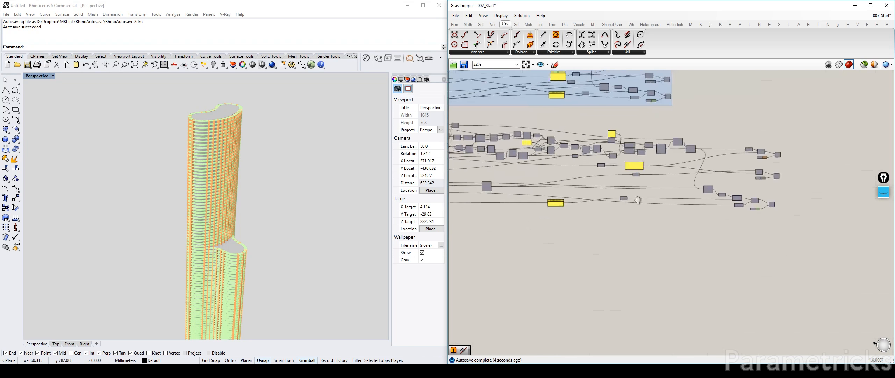
scroll(642, 171, up, 3)
scroll(581, 163, down, 5)
right_drag(560, 162, 693, 160)
scroll(693, 160, up, 3)
scroll(621, 156, down, 3)
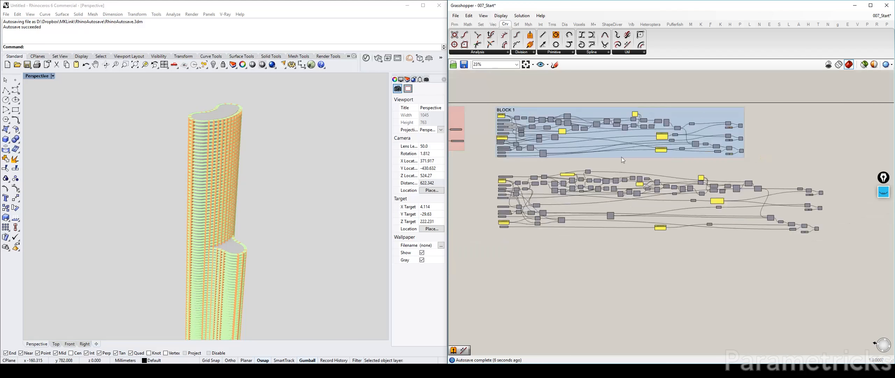
drag(845, 249, 482, 161)
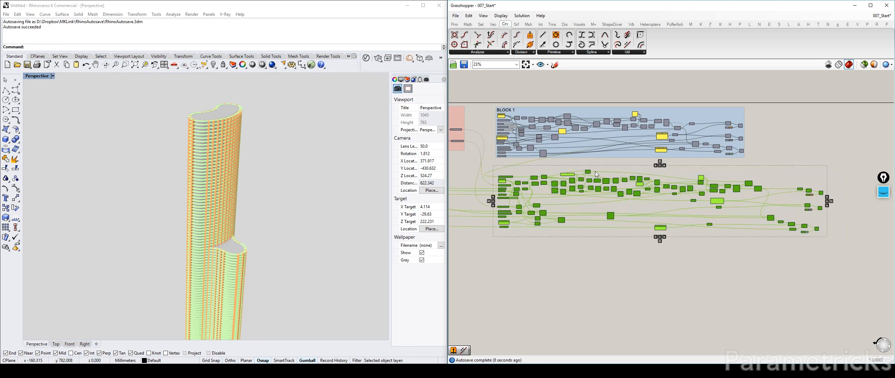
drag(589, 172, 583, 189)
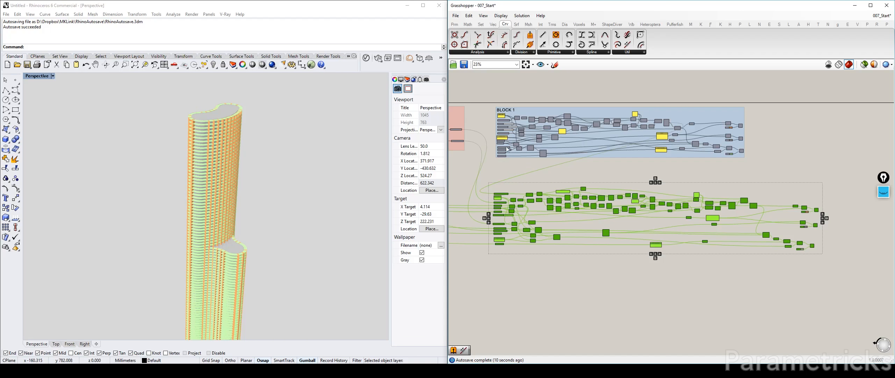
click(626, 250)
scroll(499, 231, up, 6)
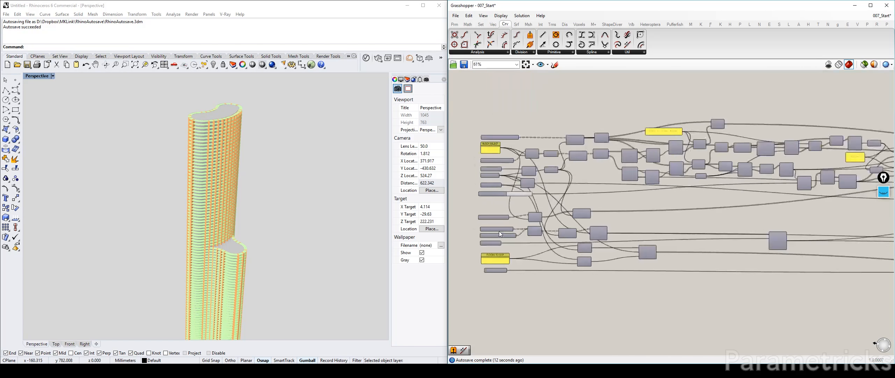
Step: Review the upper block's input parameters, from BLOCK 1 SECONDARY COLUMNS to FLOOR THICKNESS, and trace the FLOOR HEIGHT parameter's incoming wire
drag(585, 277, 543, 77)
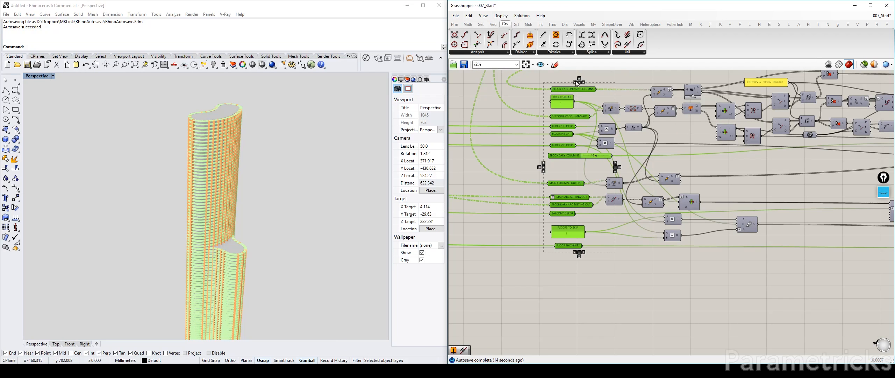
click(537, 86)
scroll(535, 105, up, 3)
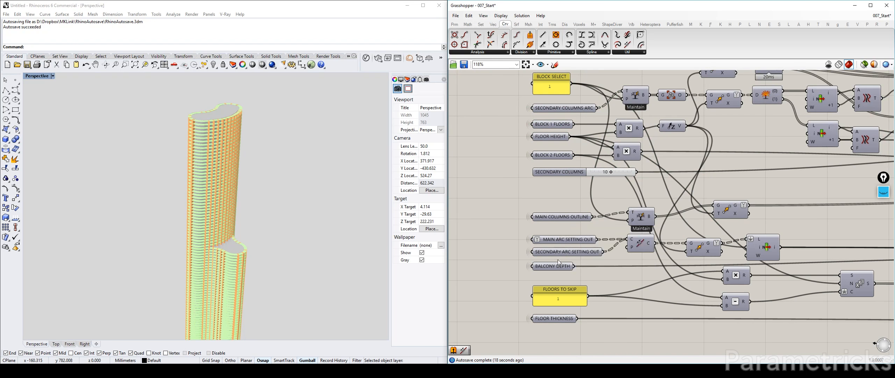
click(559, 172)
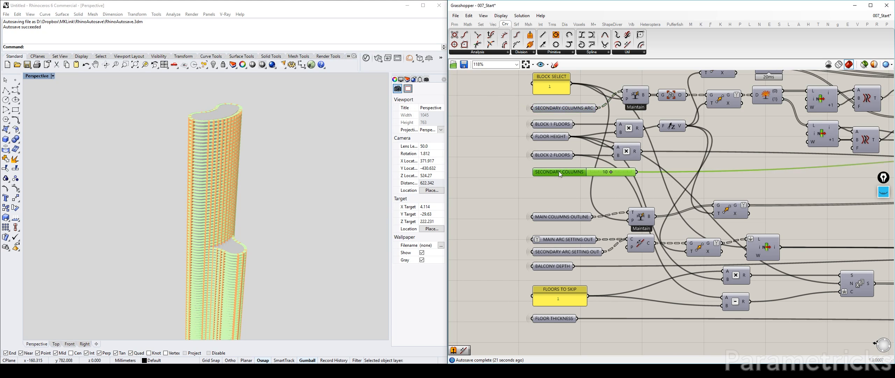
click(562, 322)
drag(563, 325, 528, 202)
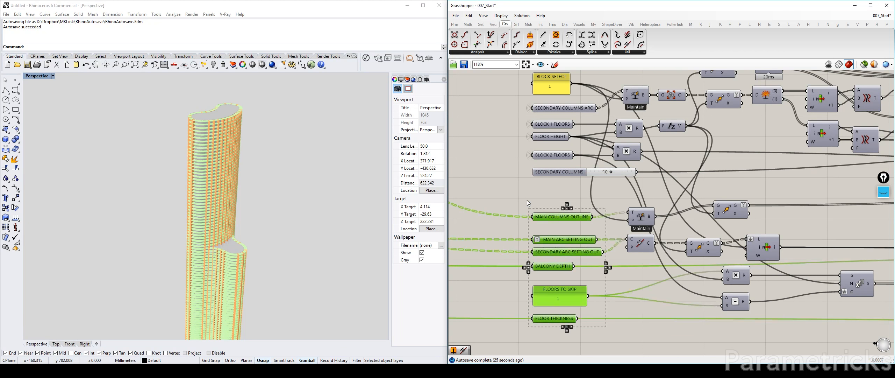
click(580, 252)
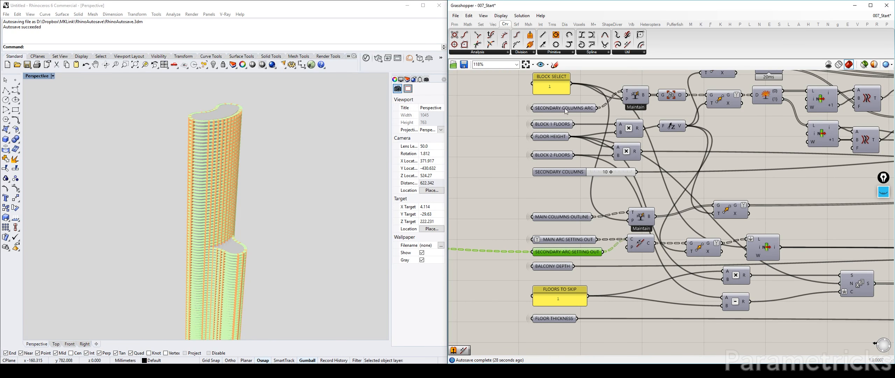
click(537, 190)
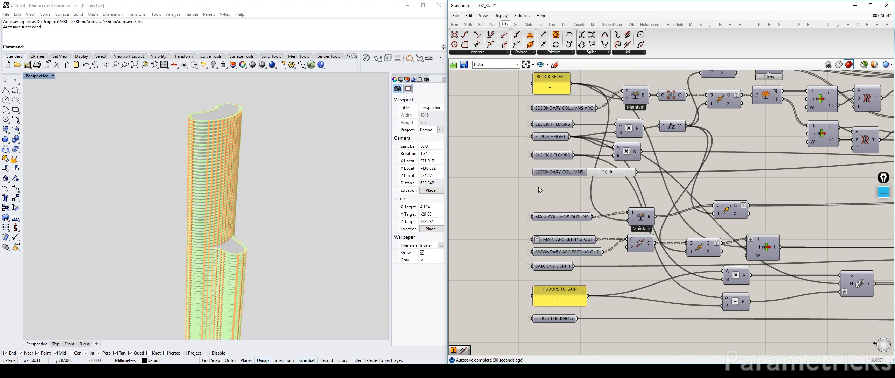
scroll(539, 186, down, 3)
scroll(558, 181, up, 3)
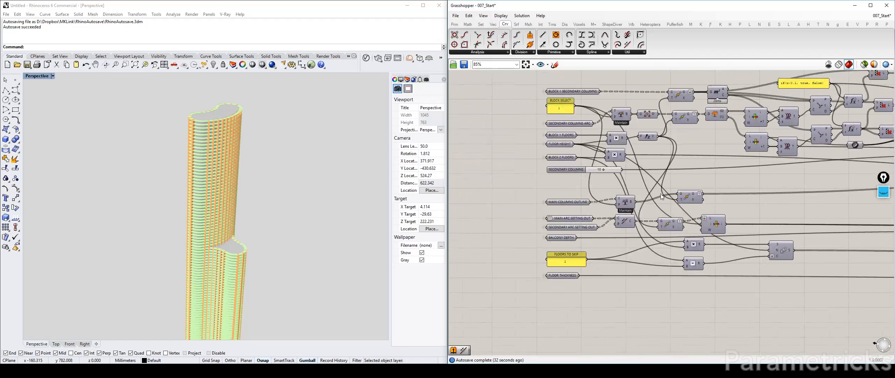
right_drag(586, 150, 579, 221)
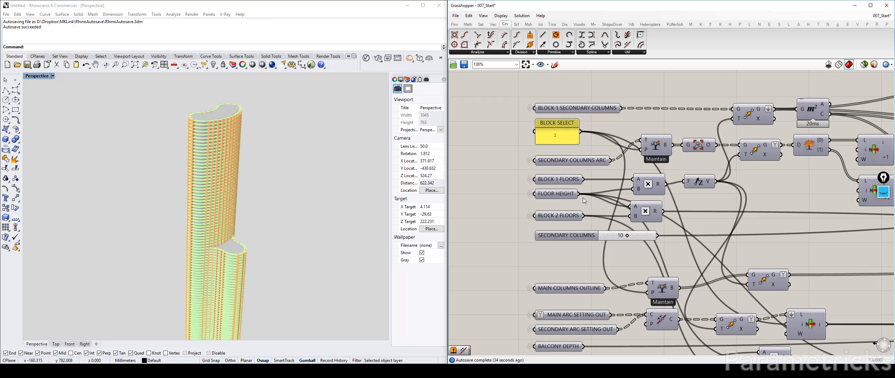
drag(565, 196, 569, 200)
scroll(569, 201, down, 6)
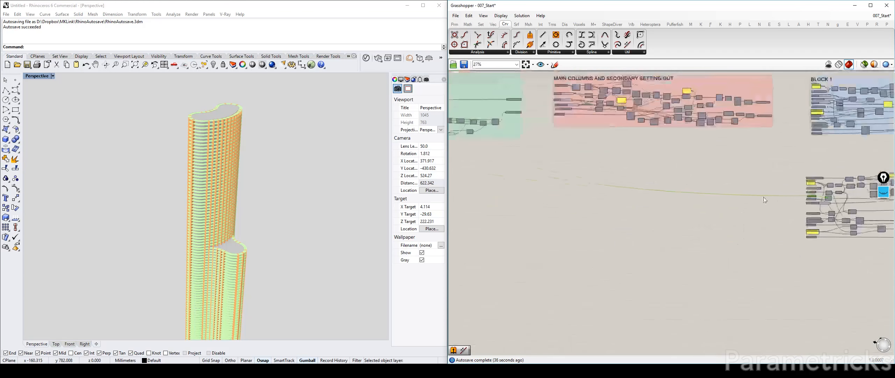
scroll(588, 199, up, 4)
Step: Shift the lower yellow panel, the small component beside it and the slab extrusion components slightly upward to tidy the upper block's end
drag(560, 220, 508, 223)
scroll(627, 220, down, 4)
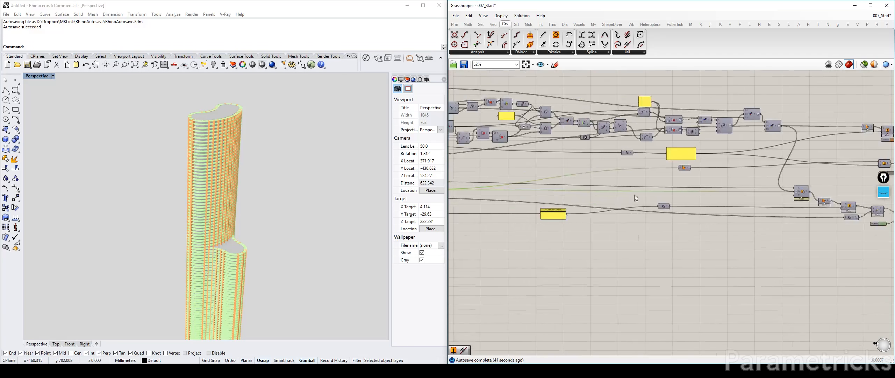
scroll(561, 202, up, 4)
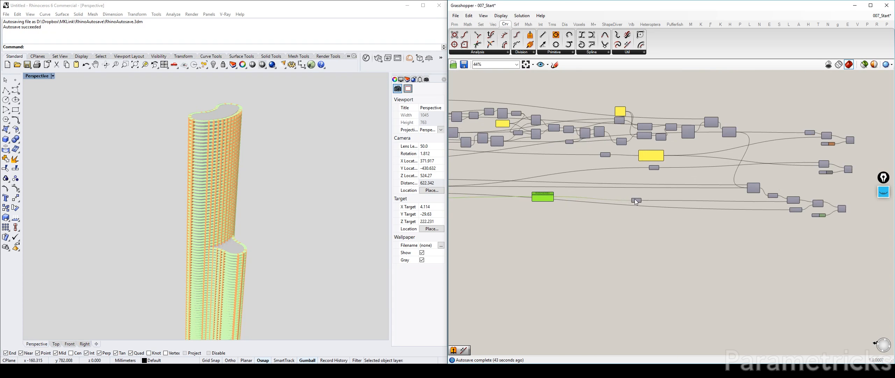
right_drag(789, 185, 603, 195)
drag(630, 200, 622, 179)
drag(812, 259, 651, 195)
drag(661, 207, 671, 180)
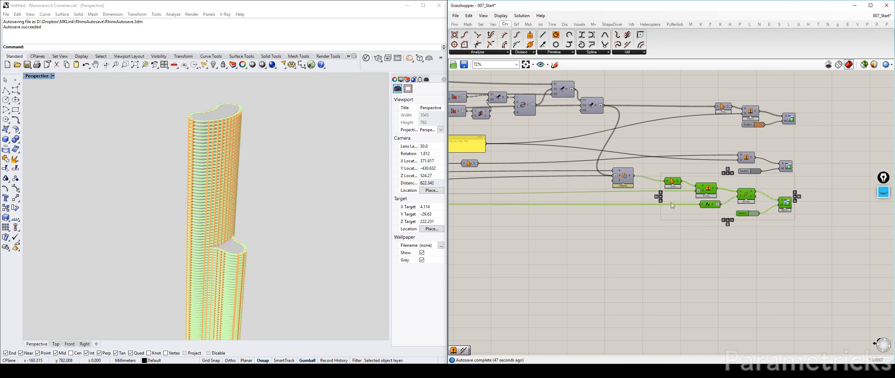
click(680, 232)
Step: Inspect the top of the tower in the Rhino viewport and check the extent of the upper block's whole definition in Grasshopper
scroll(681, 232, down, 3)
scroll(623, 193, down, 2)
click(270, 170)
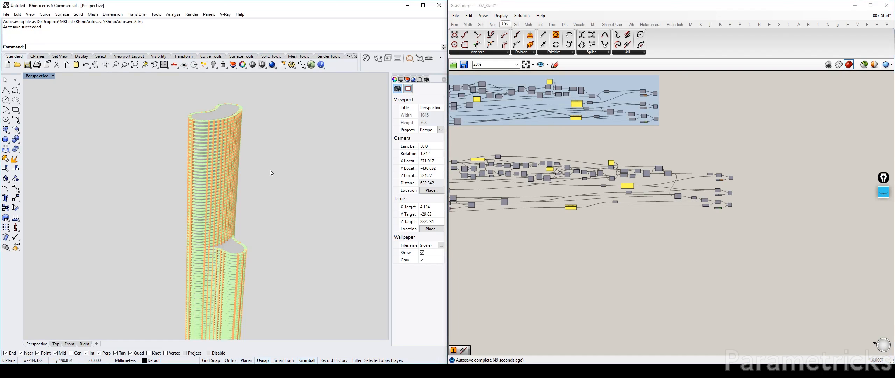
scroll(270, 169, up, 3)
scroll(271, 169, down, 3)
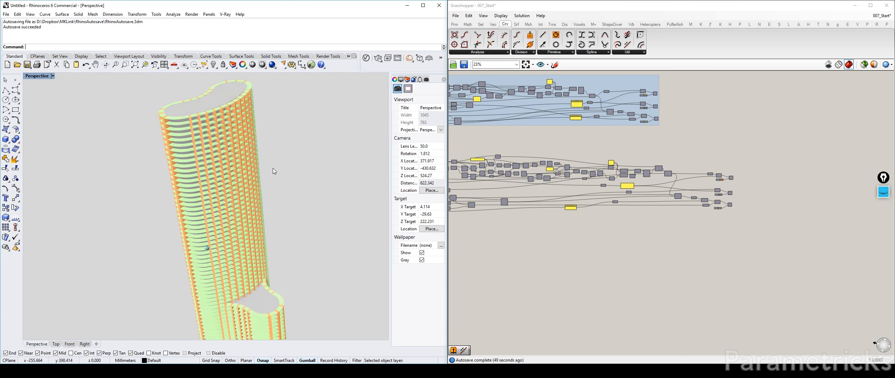
click(657, 183)
scroll(657, 183, down, 3)
drag(610, 141, 835, 233)
scroll(671, 141, up, 3)
scroll(584, 83, up, 3)
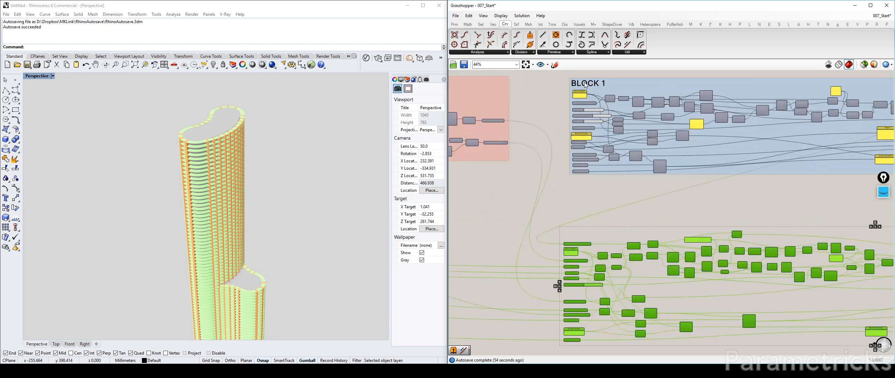
Step: Copy the BLOCK 1 scribble above the upper block's input parameters and change its text to BLOCK 2
click(586, 85)
scroll(588, 167, up, 2)
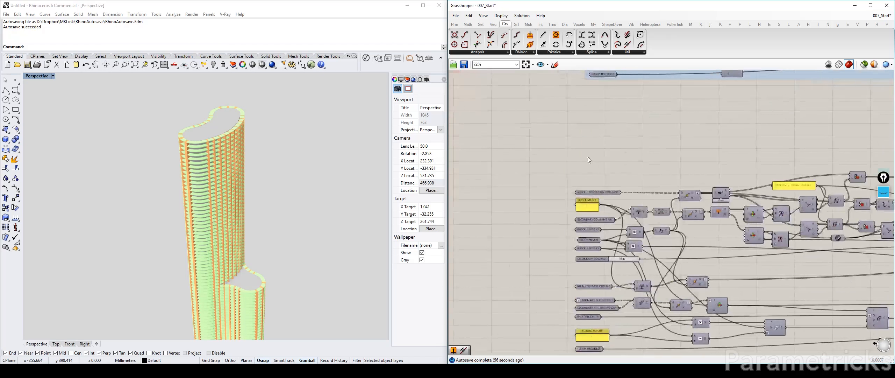
scroll(622, 202, up, 2)
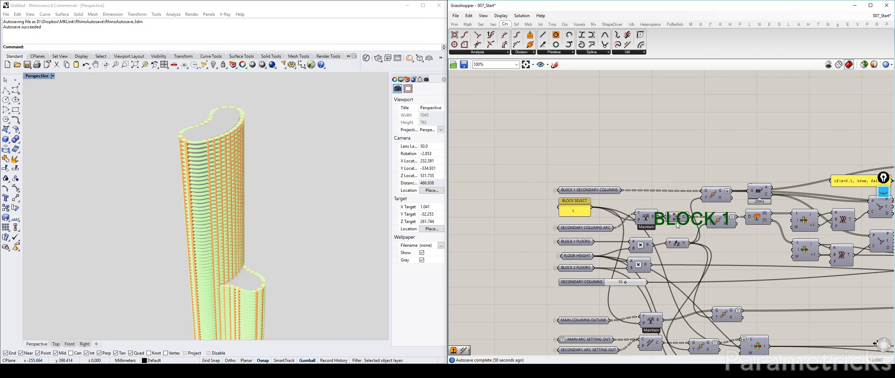
double_click(596, 179)
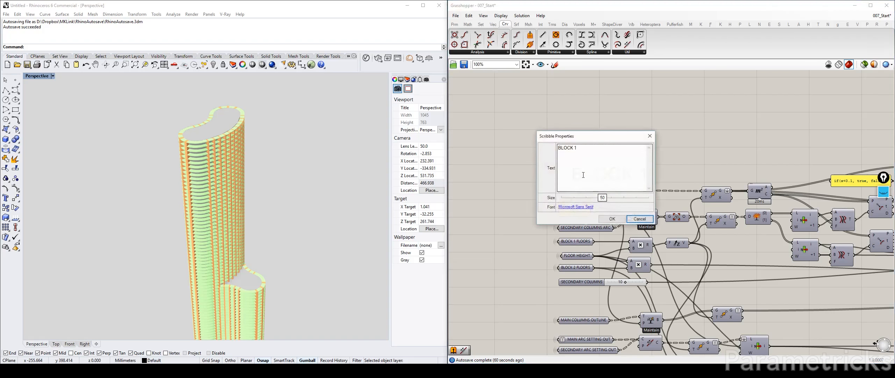
click(593, 151)
key(BackSpace)
text(2)
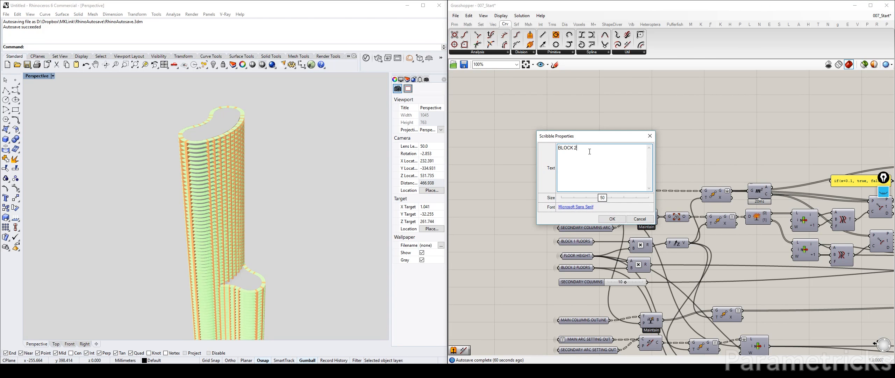
click(612, 219)
Step: Group the BLOCK 2 title with all of the upper block's components and move the group slightly closer to the BLOCK 1 group
scroll(572, 162, down, 4)
scroll(572, 161, down, 2)
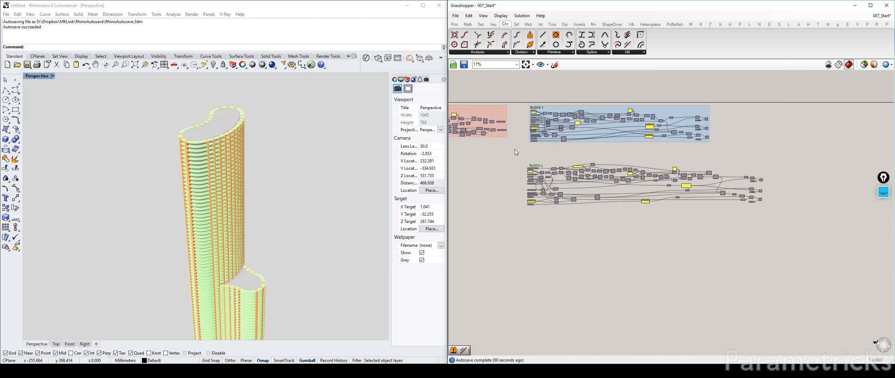
drag(515, 149, 814, 231)
key(ctrl+g)
click(605, 202)
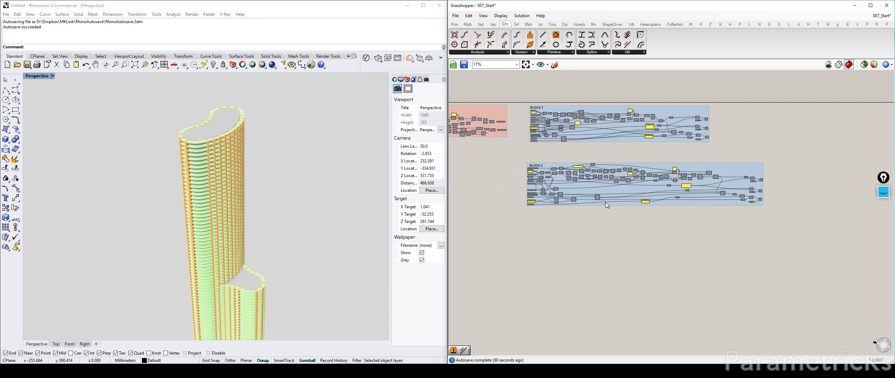
drag(617, 186, 613, 178)
Step: Change the BLOCK 2 group's colour to green and save the definition
right_click(613, 178)
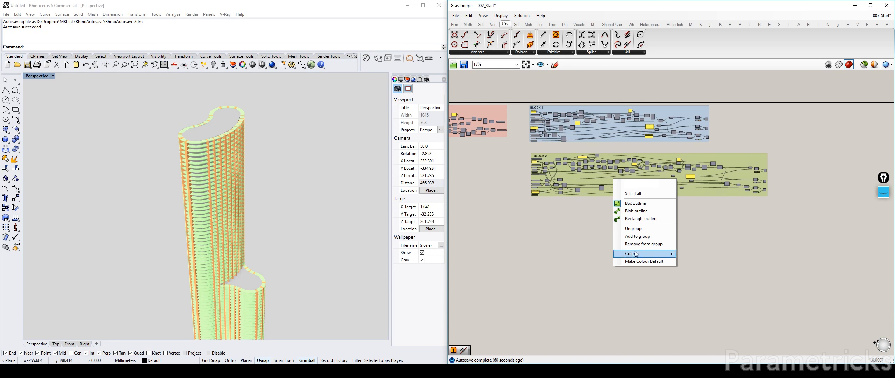
click(587, 250)
right_click(610, 176)
mouse_move(630, 252)
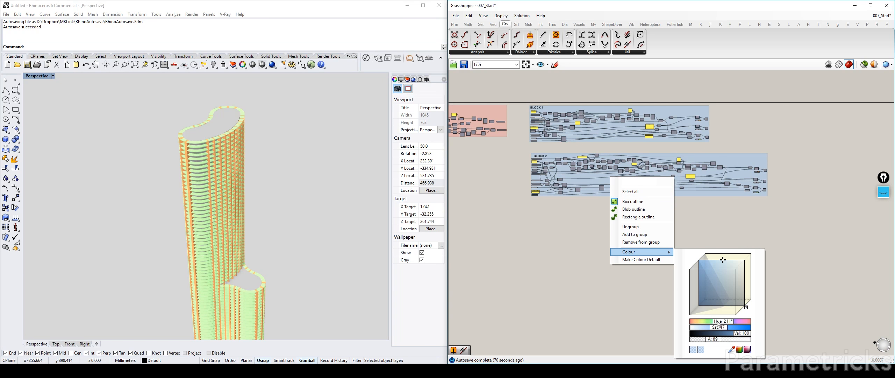
click(714, 321)
click(546, 250)
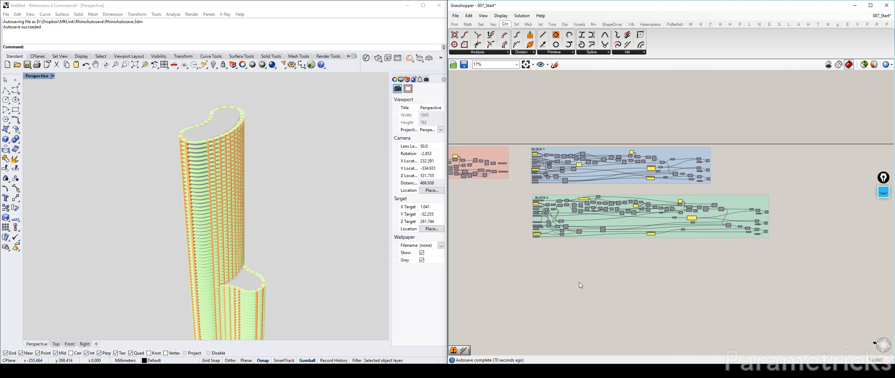
scroll(603, 273, up, 3)
key(ctrl+s)
Step: Examine the BLOCK 2 group's incoming connections, starting with the wire into its topmost parameter
right_drag(639, 198, 601, 163)
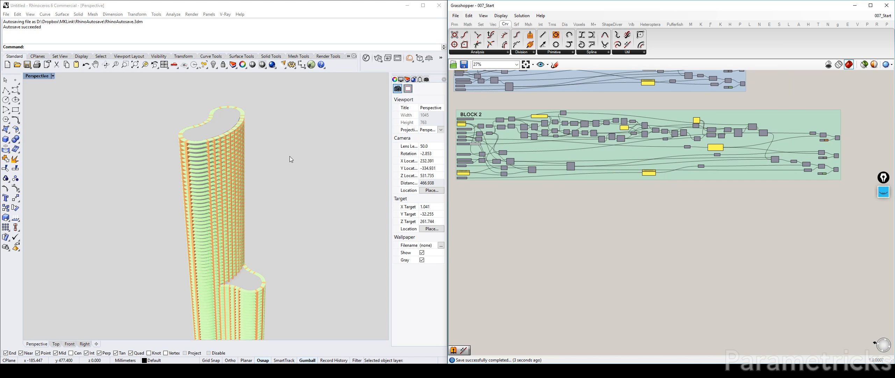
right_drag(554, 185, 568, 237)
scroll(503, 185, up, 5)
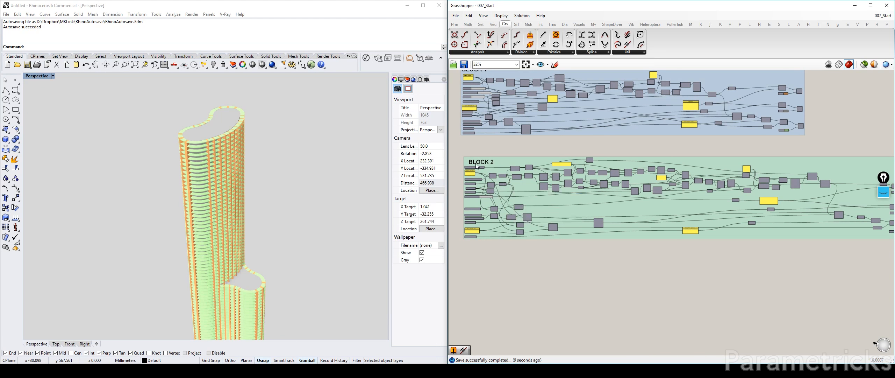
click(482, 169)
scroll(493, 166, down, 5)
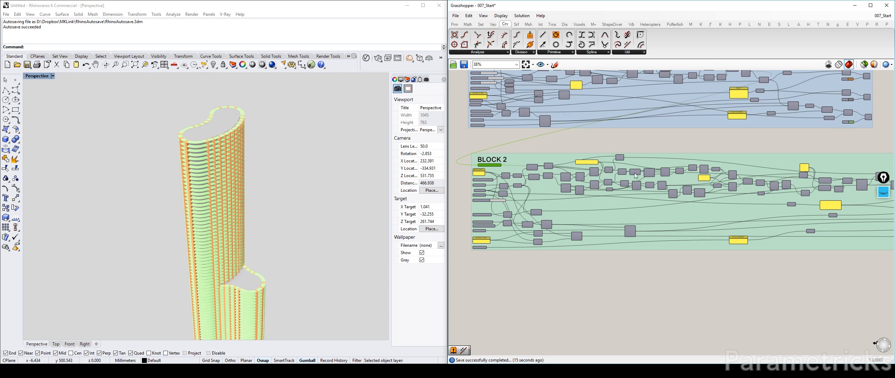
scroll(636, 175, down, 3)
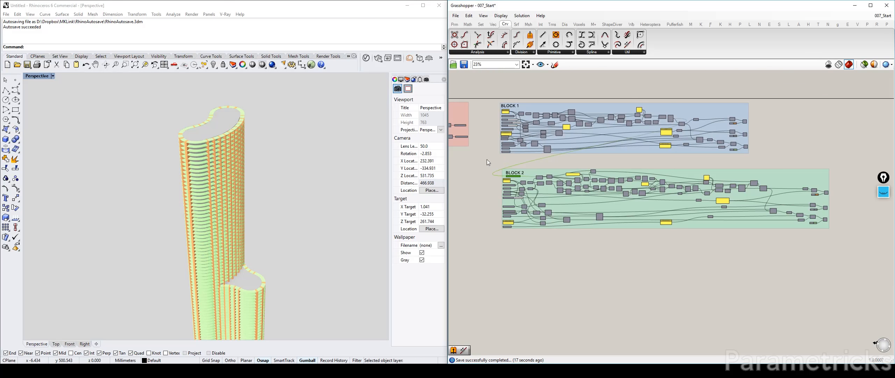
drag(487, 159, 852, 254)
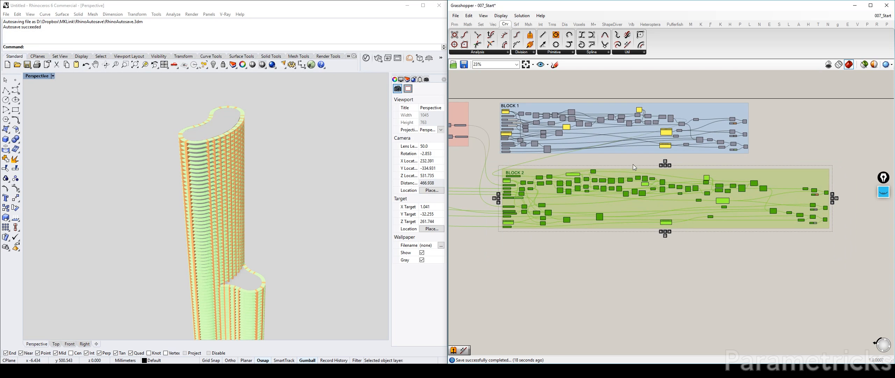
click(489, 156)
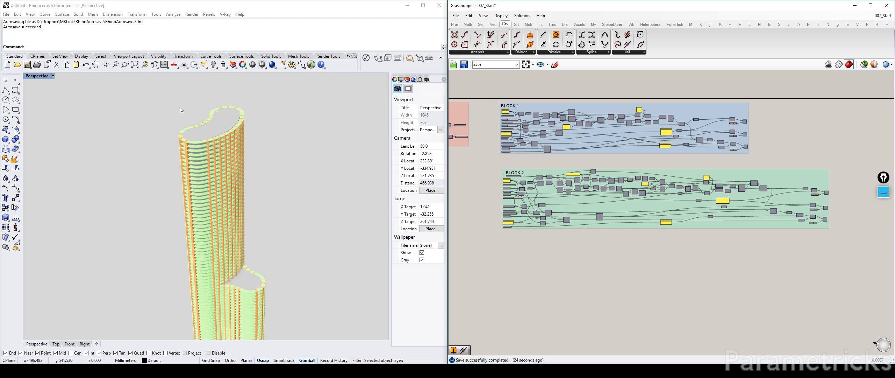
Step: Trace the BLOCK 1 SECONDARY COLUMNS wire between the two groups, and view the whole tower in Rhino and both block definitions
scroll(487, 179, up, 3)
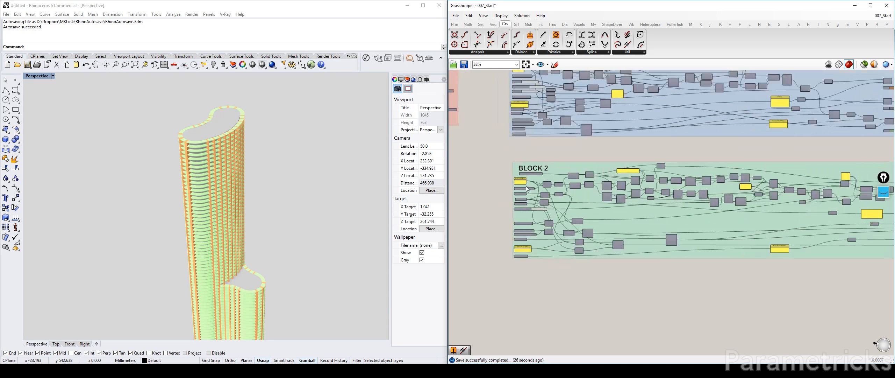
scroll(527, 189, up, 3)
click(517, 177)
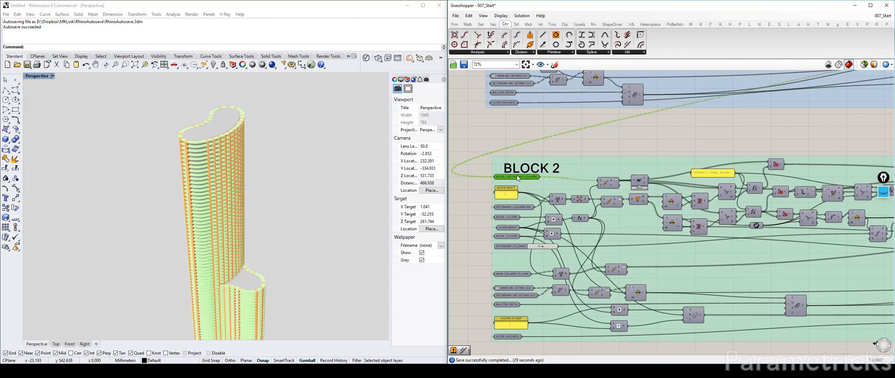
click(526, 132)
click(338, 157)
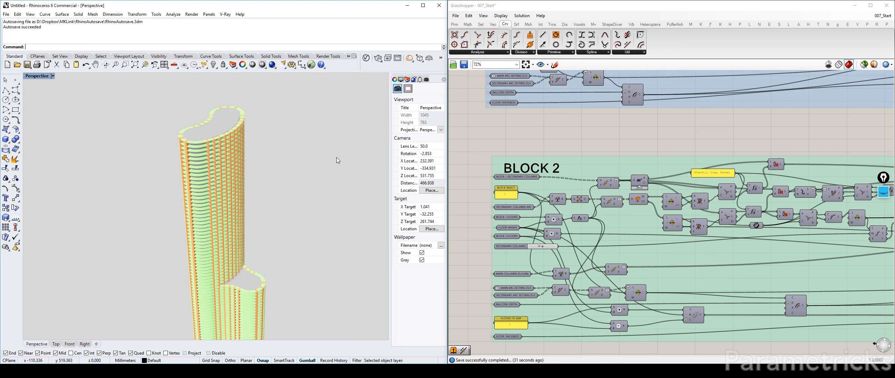
right_drag(335, 157, 334, 157)
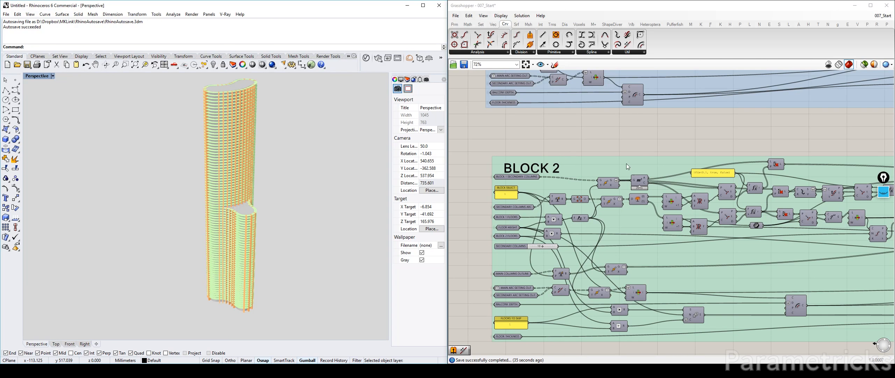
scroll(628, 163, down, 4)
right_drag(769, 175, 681, 226)
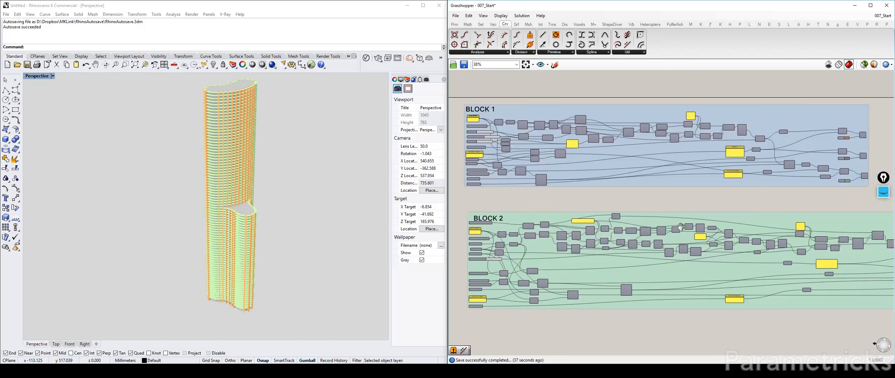